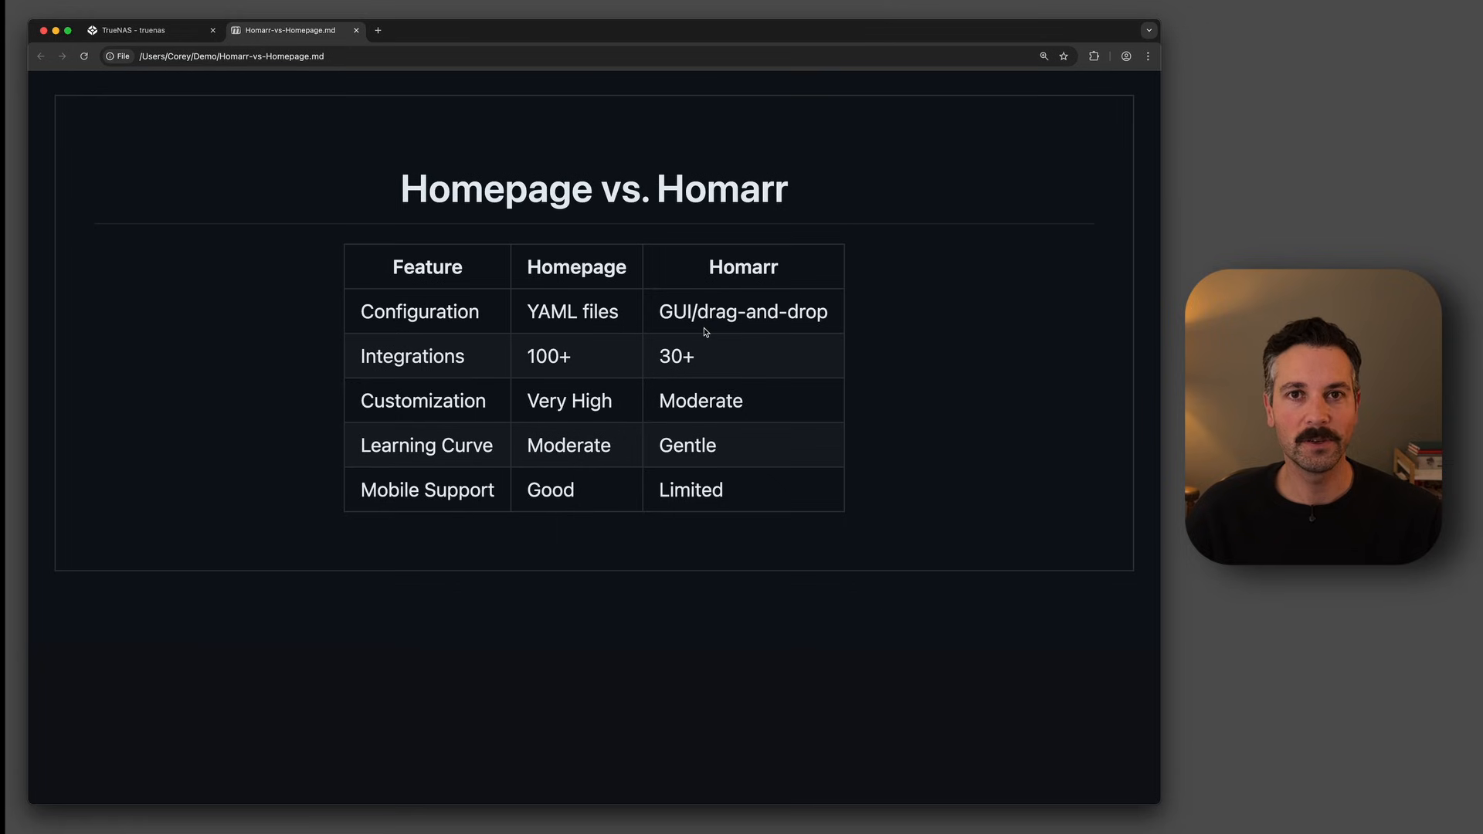
- Create a dataset named homarr with the Apps preset under AppPool/AppsConfig in TrueNAS
{"action": "key", "text": "ctrl+Tab"}
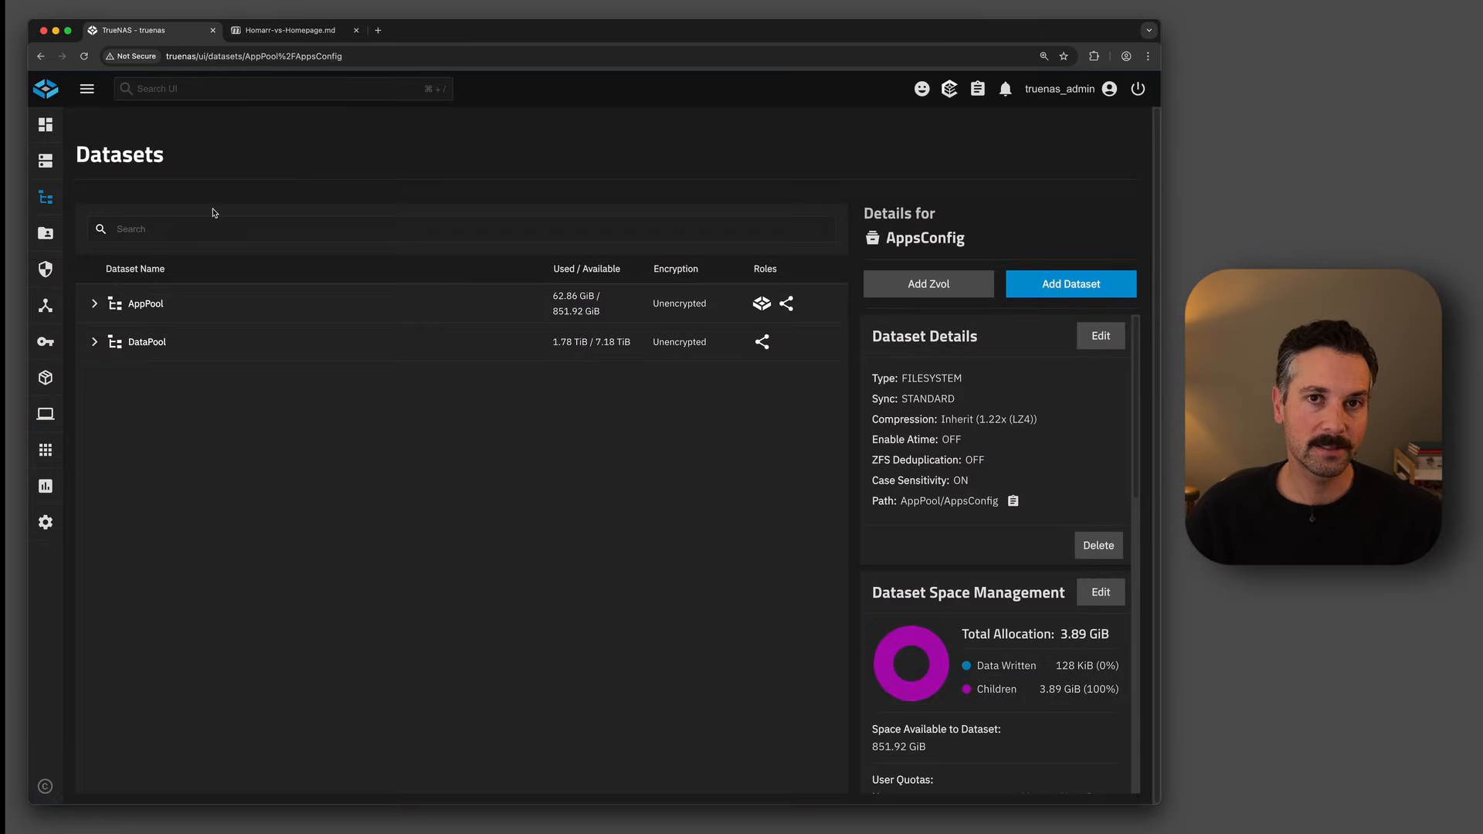
{"action": "left_click", "coordinate": [95, 306]}
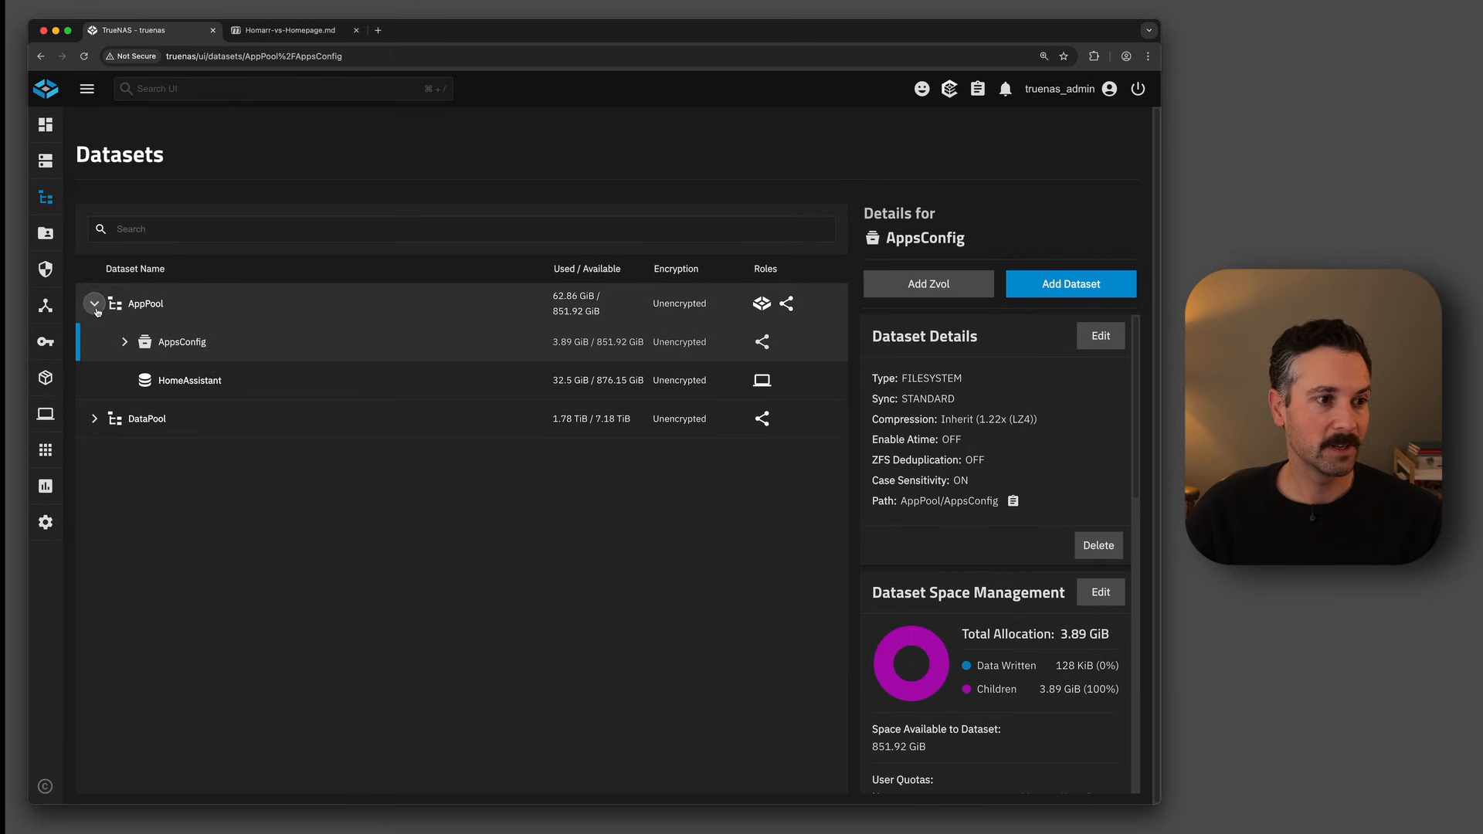
{"action": "left_click", "coordinate": [125, 343]}
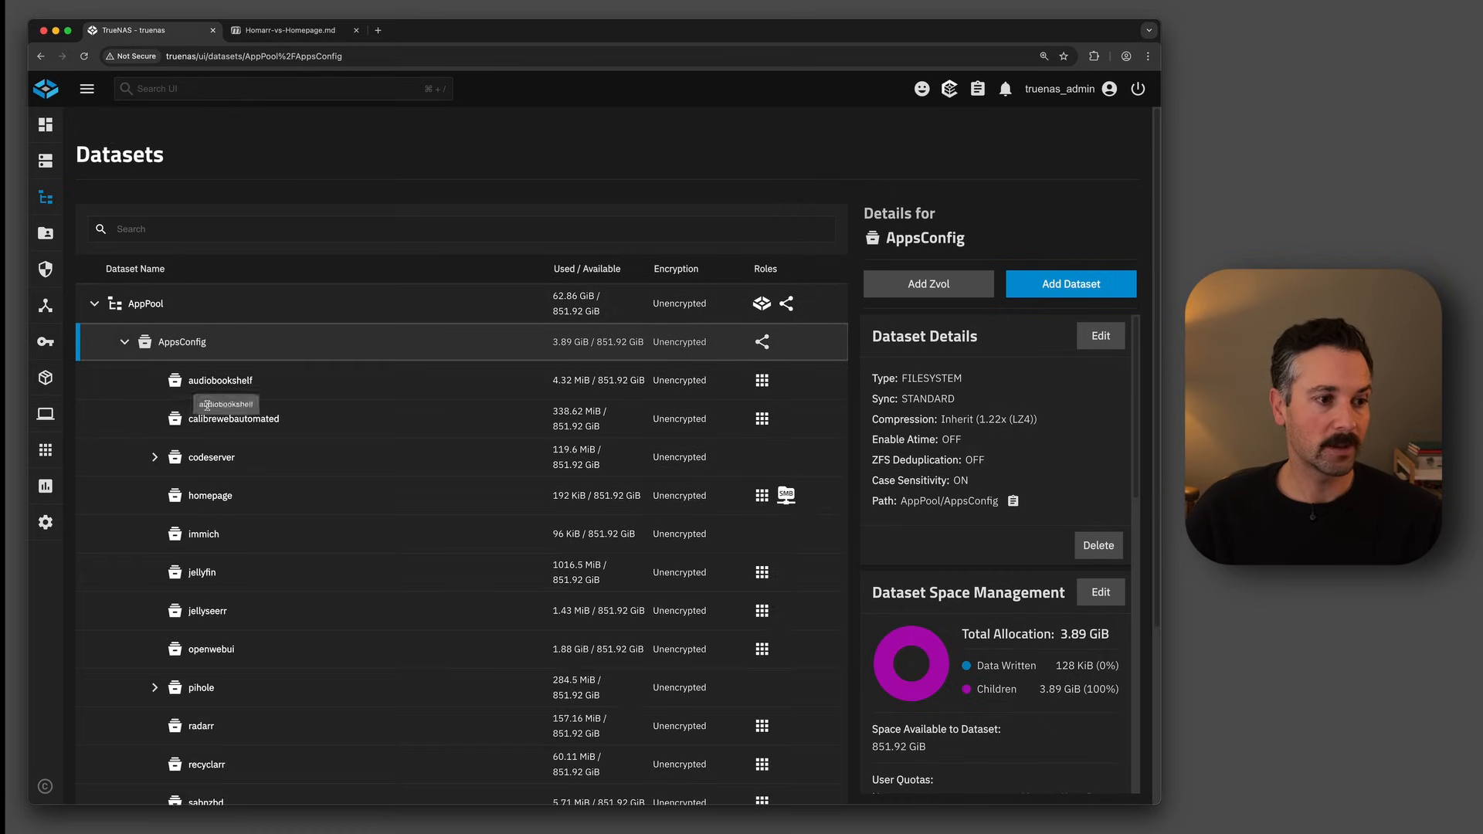
{"action": "left_click", "coordinate": [1071, 284]}
{"action": "left_click", "coordinate": [658, 341]}
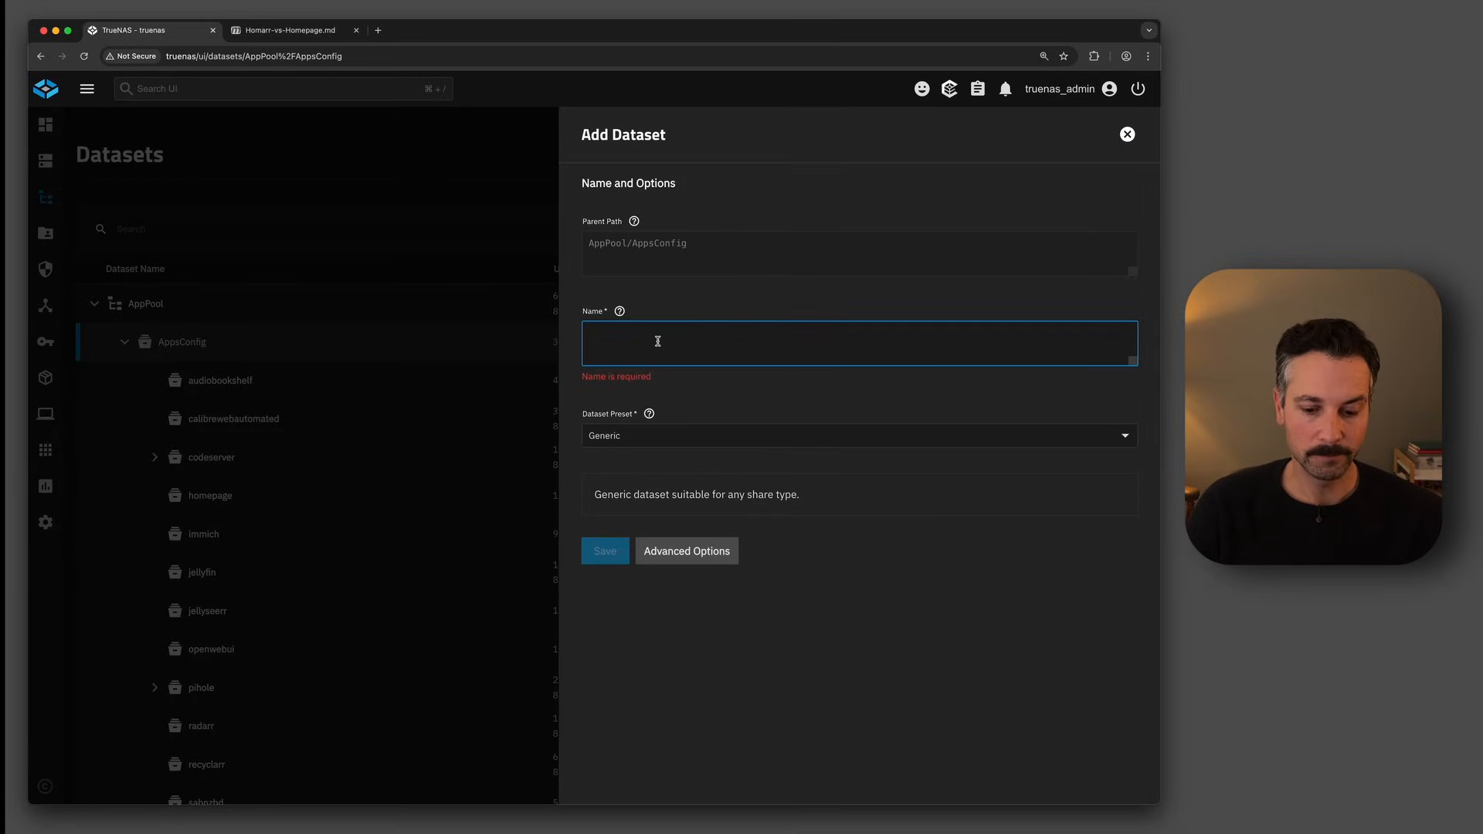
{"action": "type", "text": "homarr"}
{"action": "left_click", "coordinate": [657, 418]}
{"action": "left_click", "coordinate": [599, 513]}
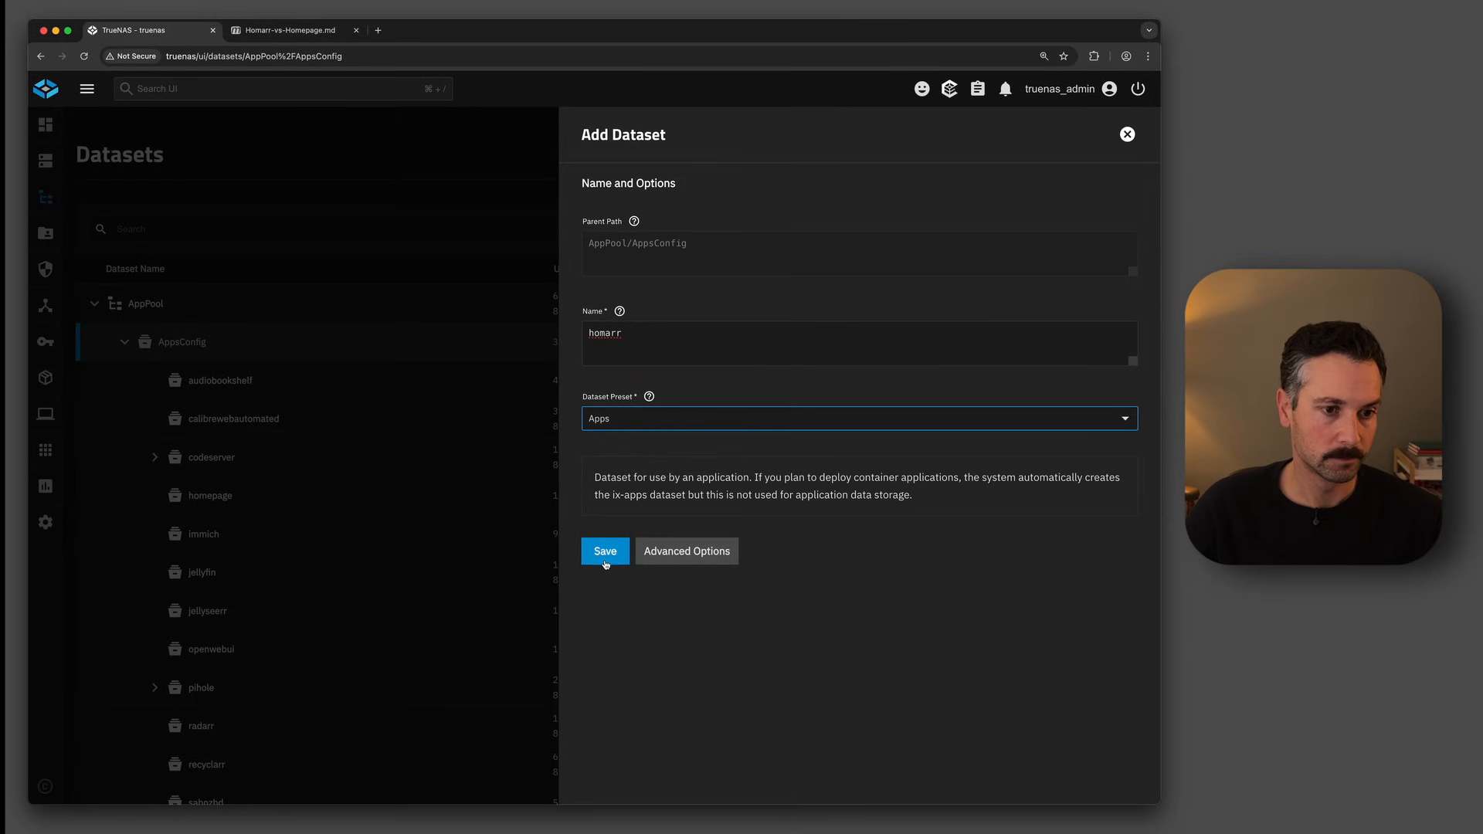
{"action": "left_click", "coordinate": [605, 552]}
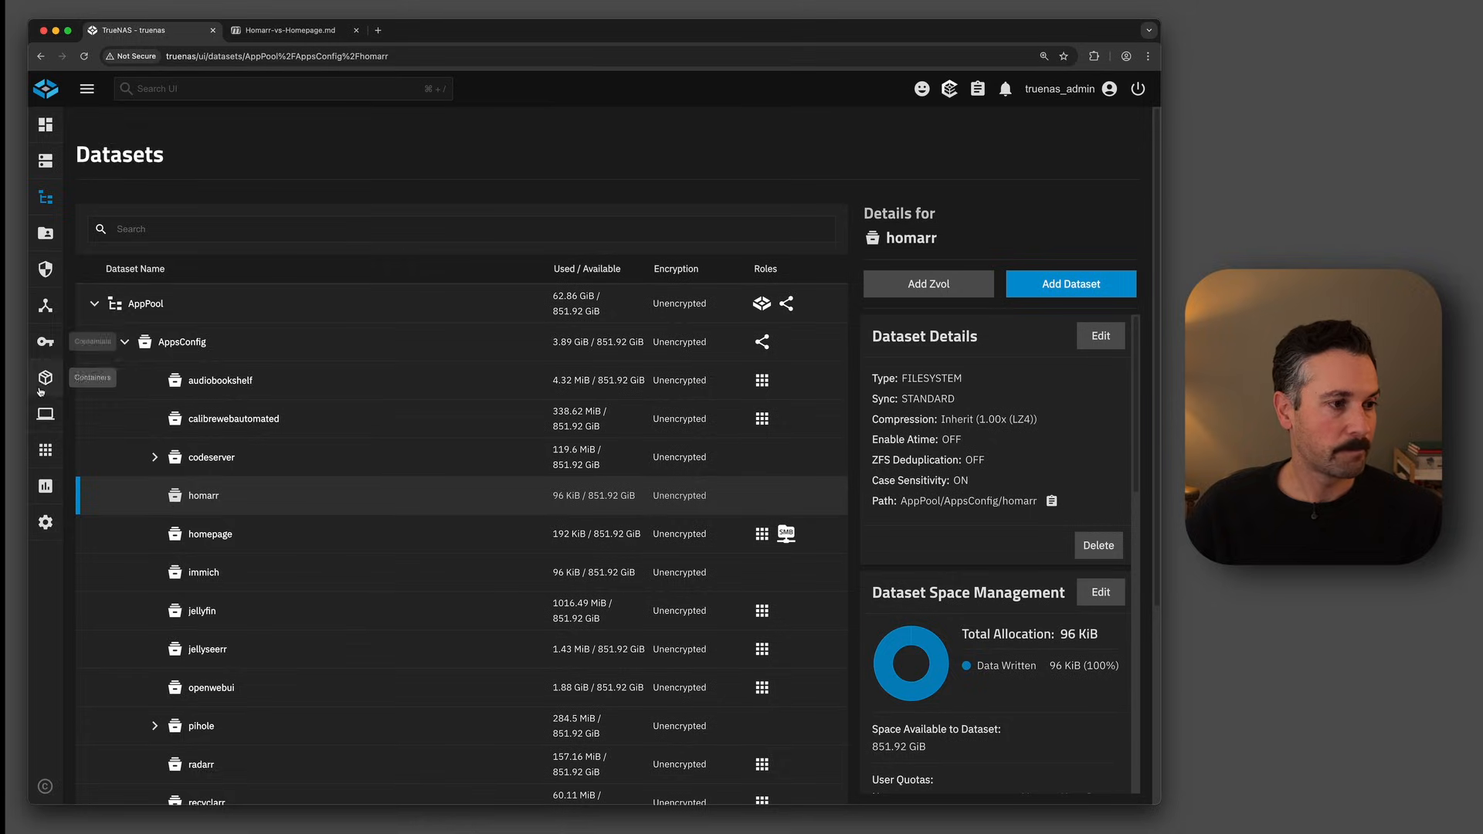
- Search the app catalog for homarr and open the Homarr app's installation form
{"action": "left_click", "coordinate": [45, 450]}
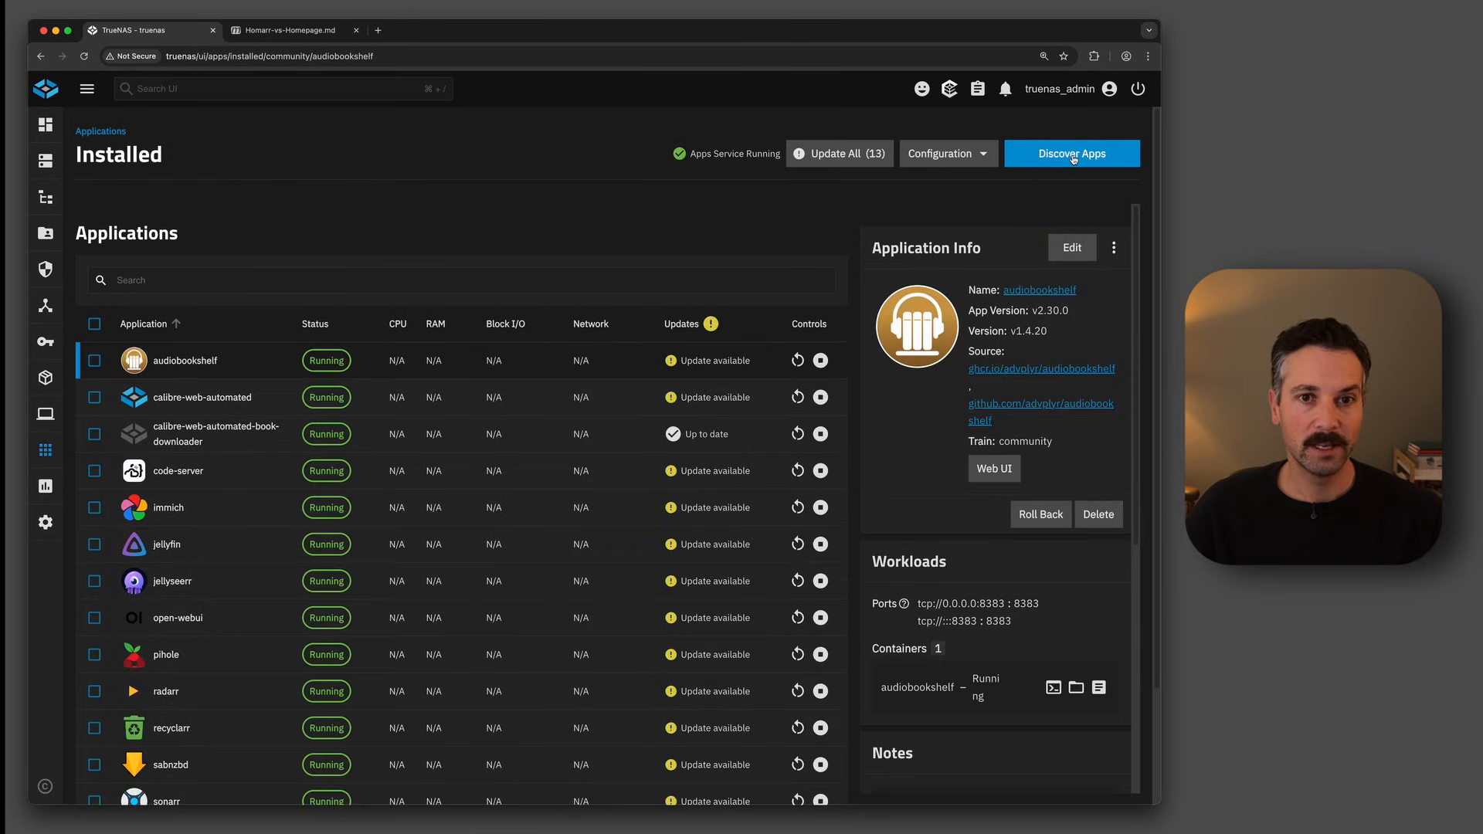
{"action": "left_click", "coordinate": [1074, 159]}
{"action": "left_click", "coordinate": [318, 231]}
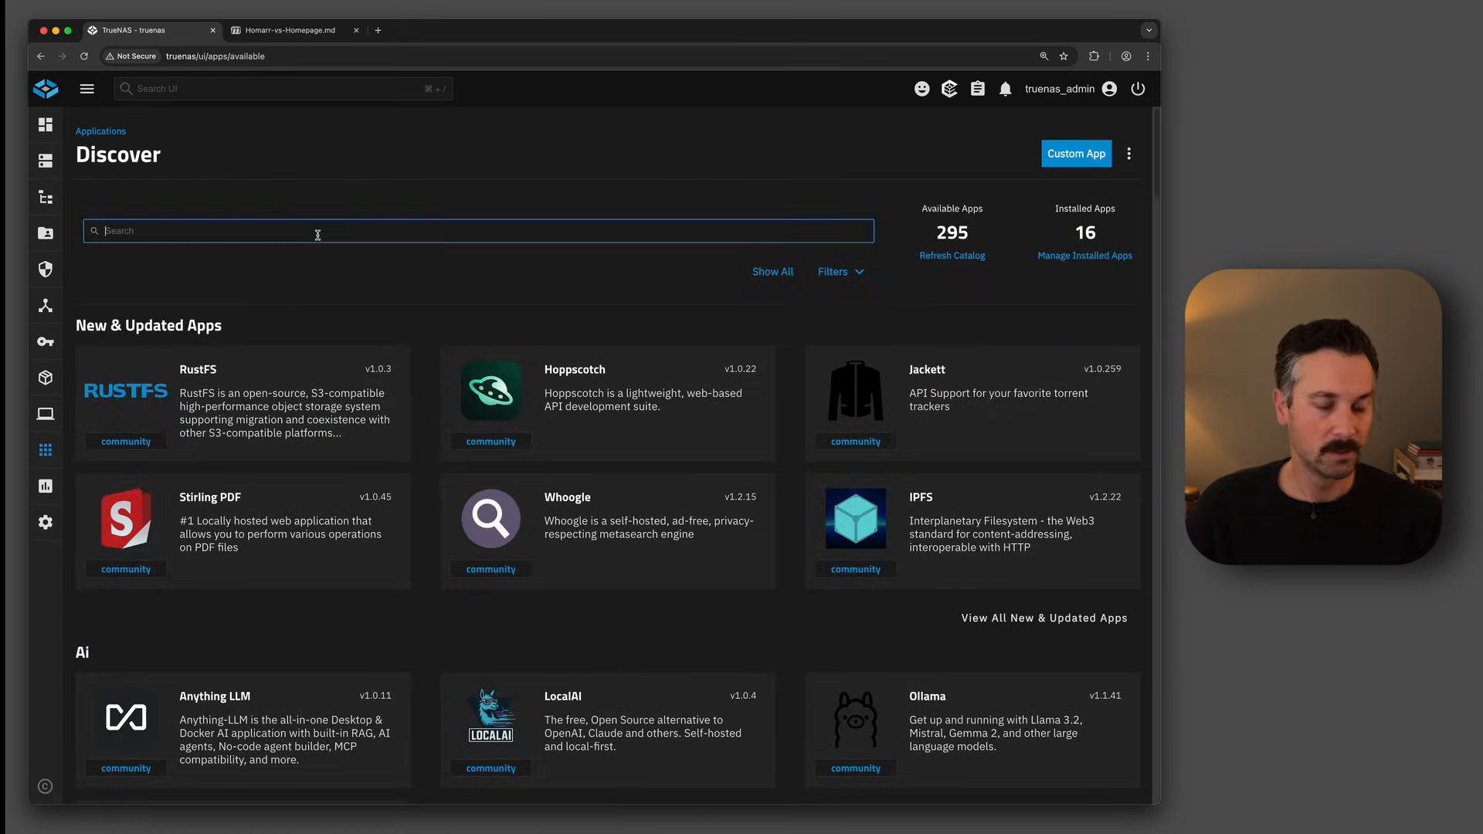
{"action": "type", "text": "homaar"}
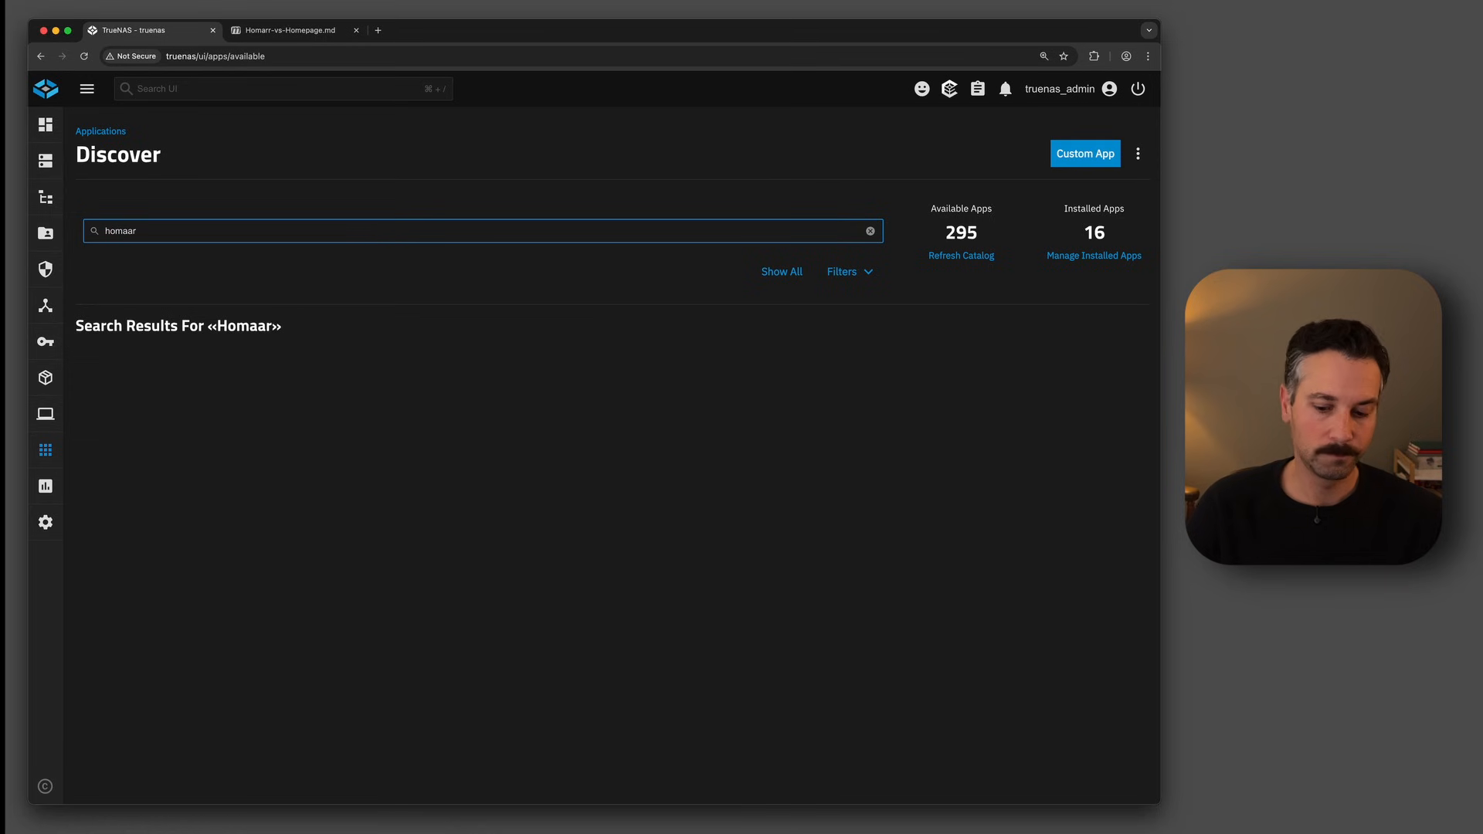
{"action": "key", "text": "BackSpace"}
{"action": "key", "text": "BackSpace"}
{"action": "type", "text": "rr"}
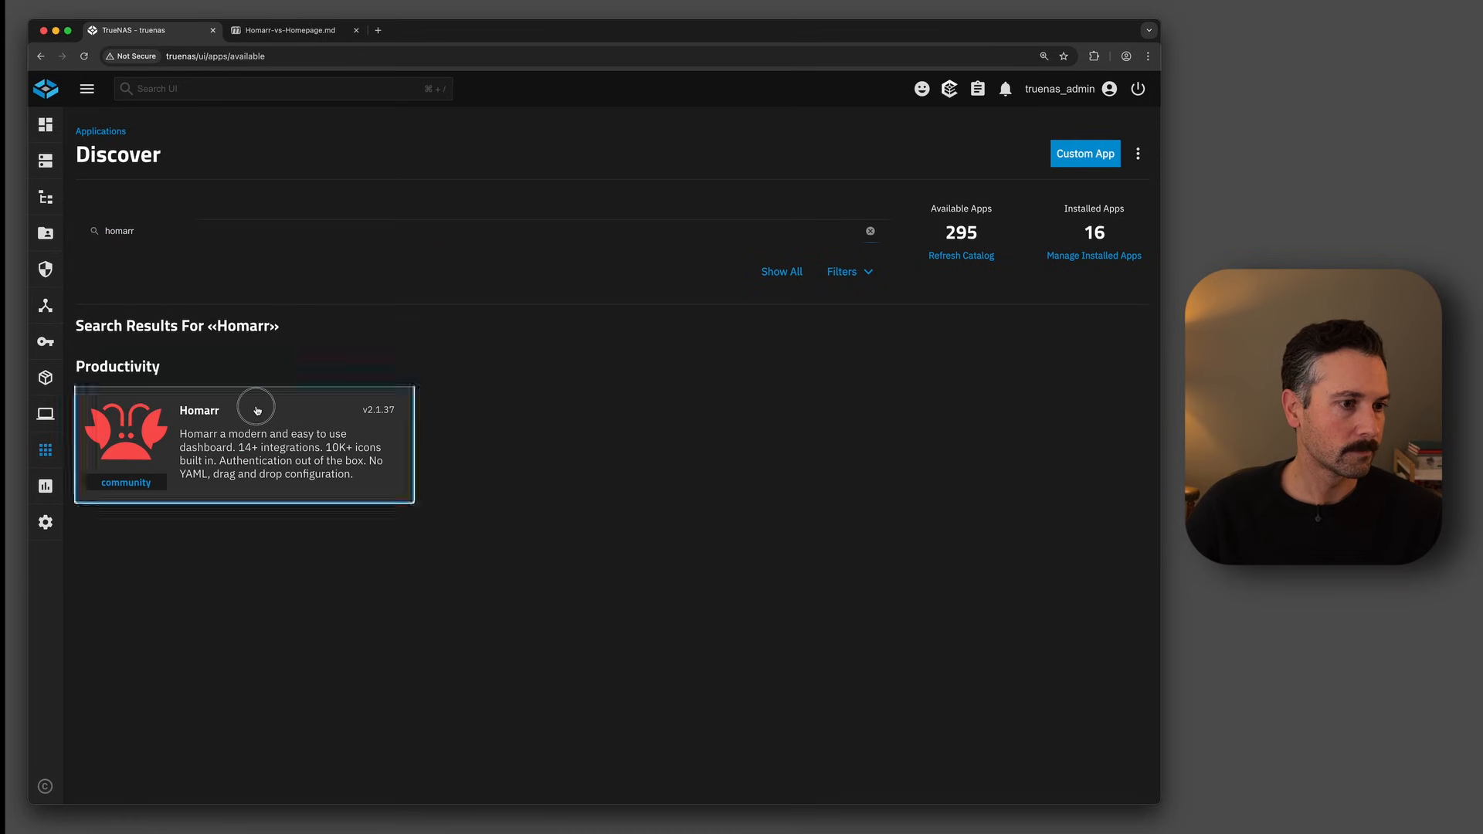
{"action": "left_click", "coordinate": [255, 407]}
{"action": "left_click", "coordinate": [164, 347]}
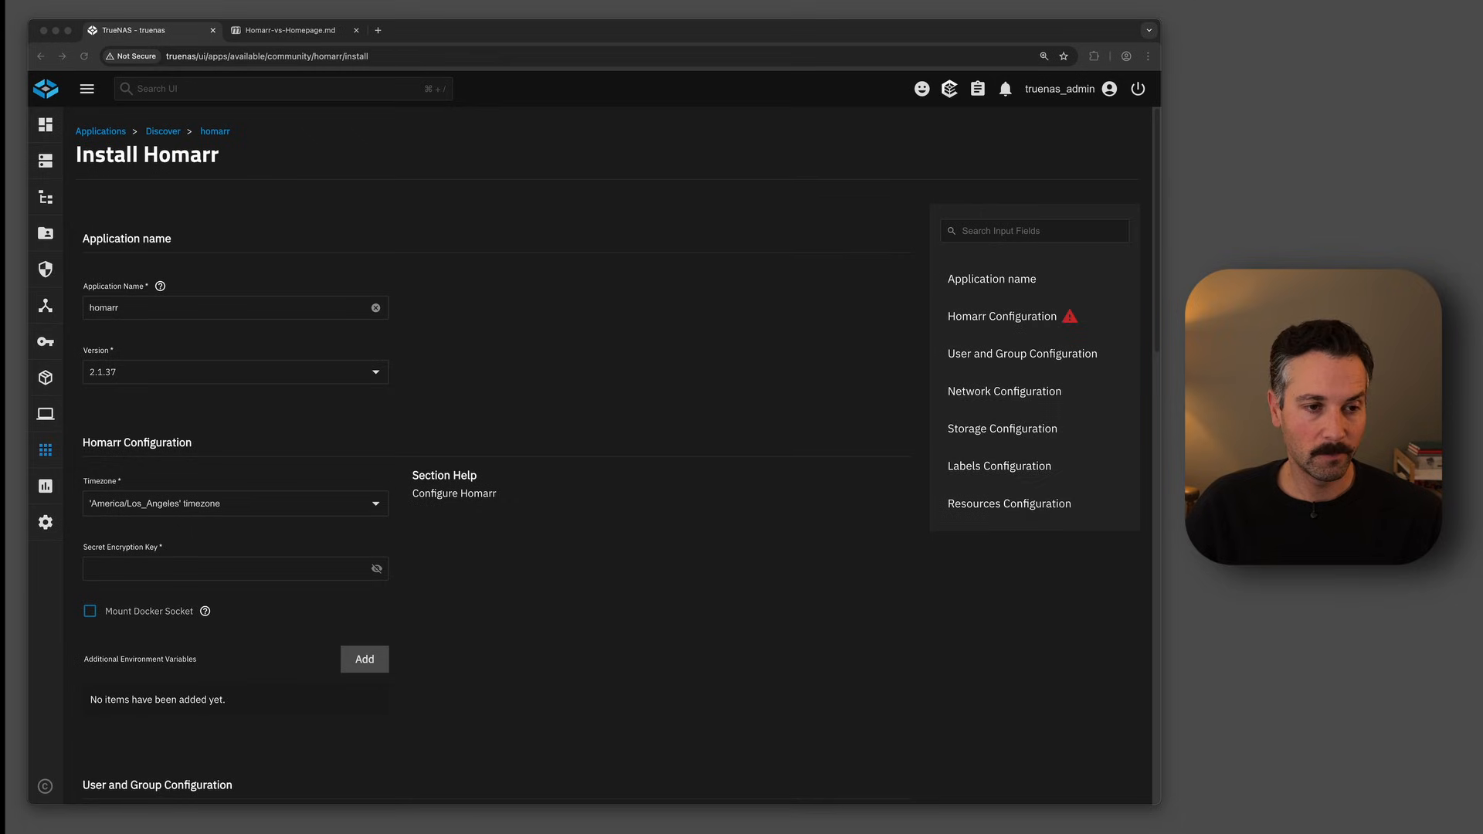
- Generate a random hex key in the Terminal with openssl rand -hex 32 and select the generated key
{"action": "left_click_drag", "start_coordinate": [783, 400], "coordinate": [486, 145]}
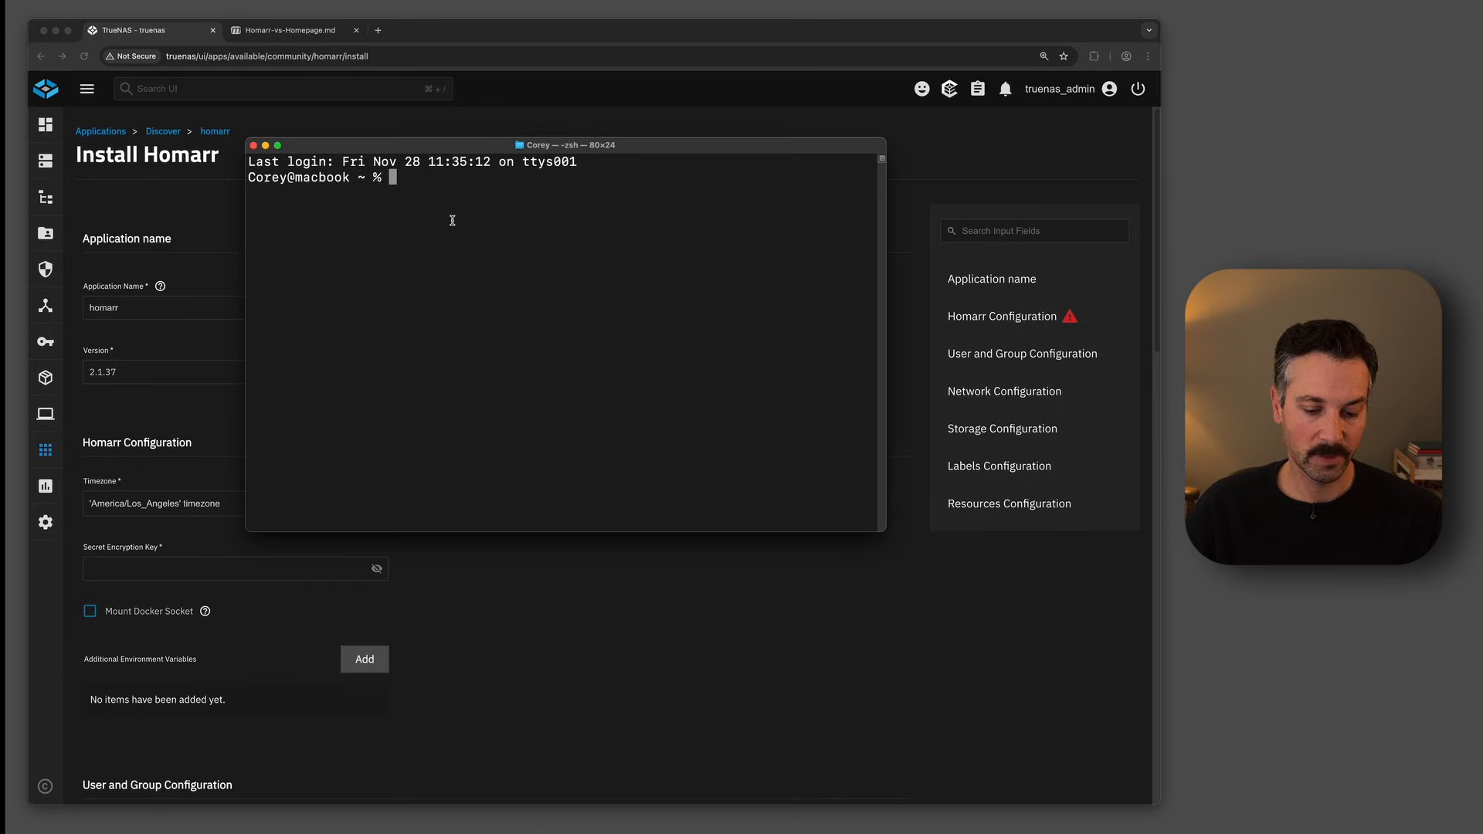
{"action": "type", "text": "openssl rand -hex 32"}
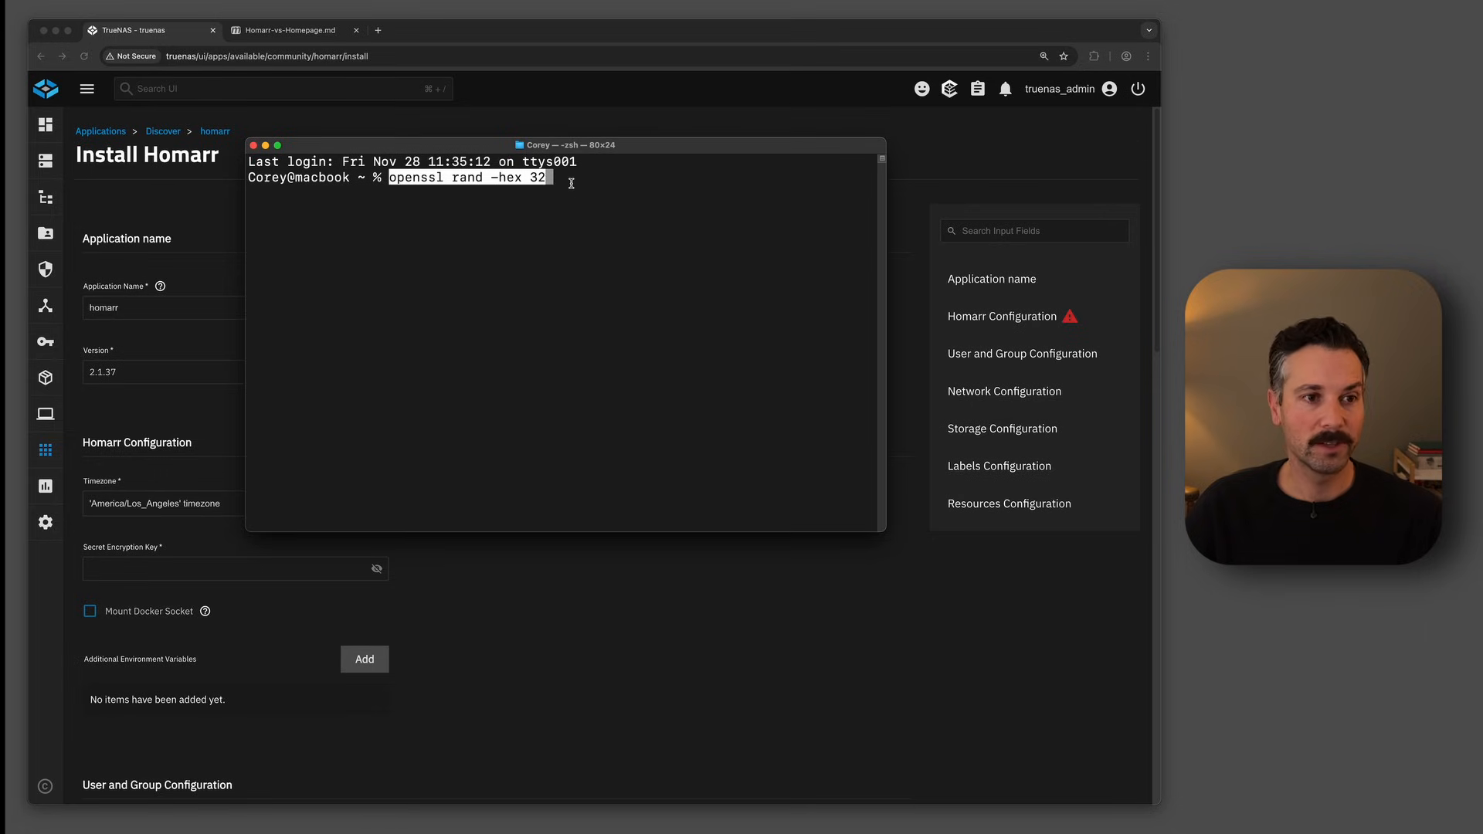
{"action": "key", "text": "Return"}
{"action": "double_click", "coordinate": [524, 194]}
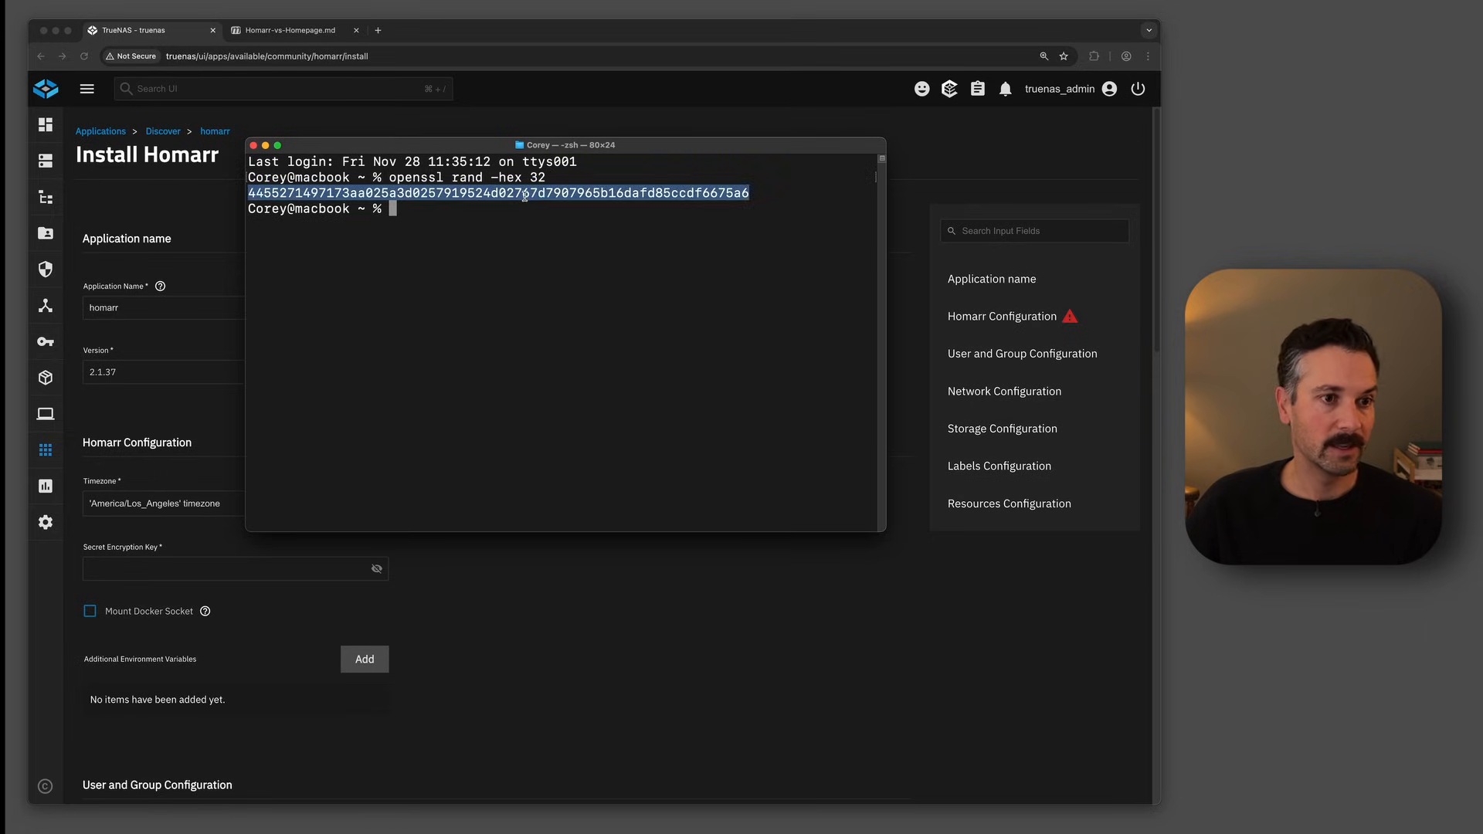
- Paste the generated key as the Secret Encryption Key in the Homarr installation form
{"action": "left_click", "coordinate": [591, 581]}
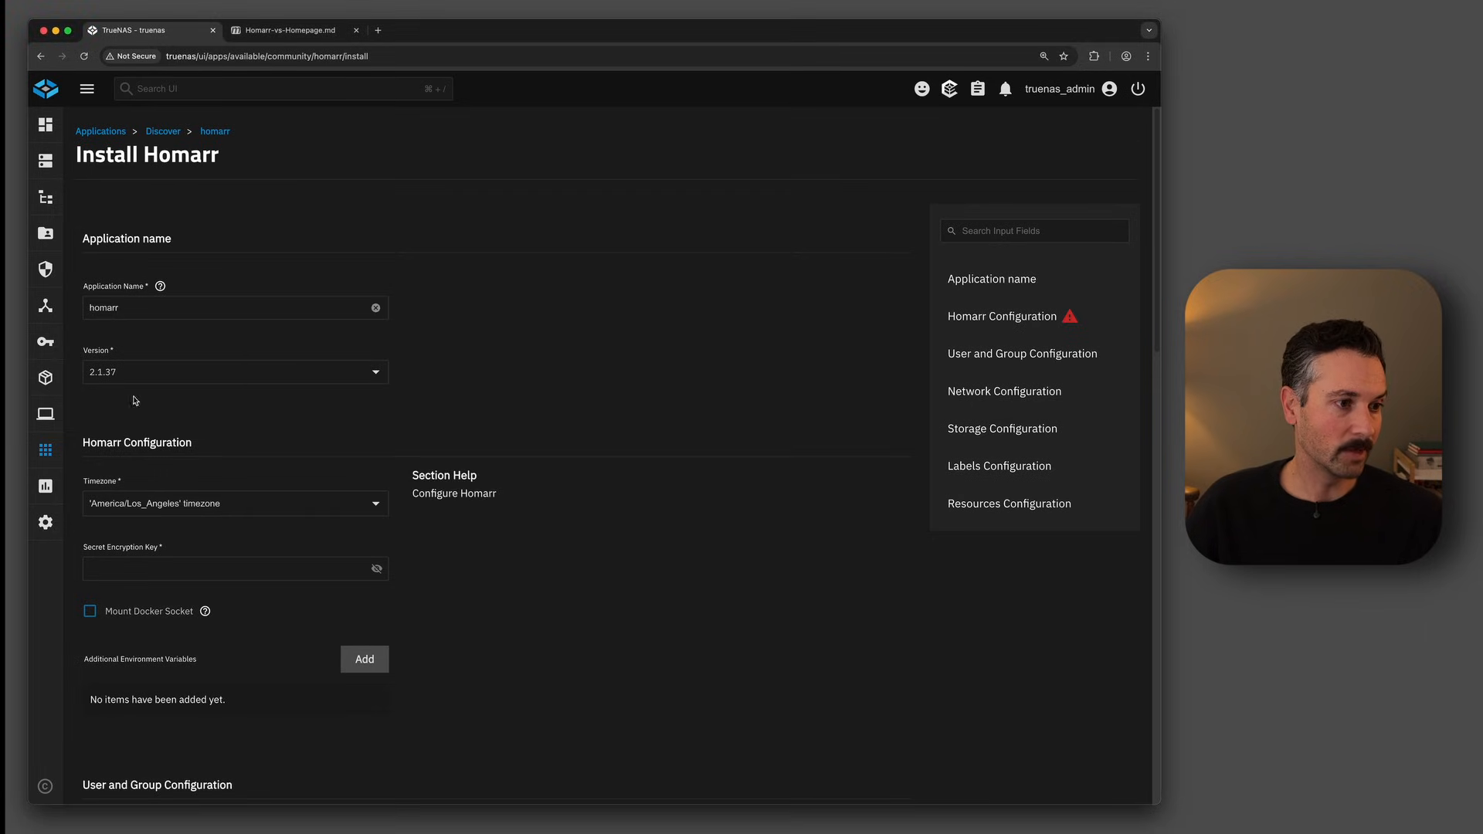
{"action": "left_click", "coordinate": [149, 568]}
{"action": "key", "text": "super+v"}
{"action": "left_click", "coordinate": [482, 564]}
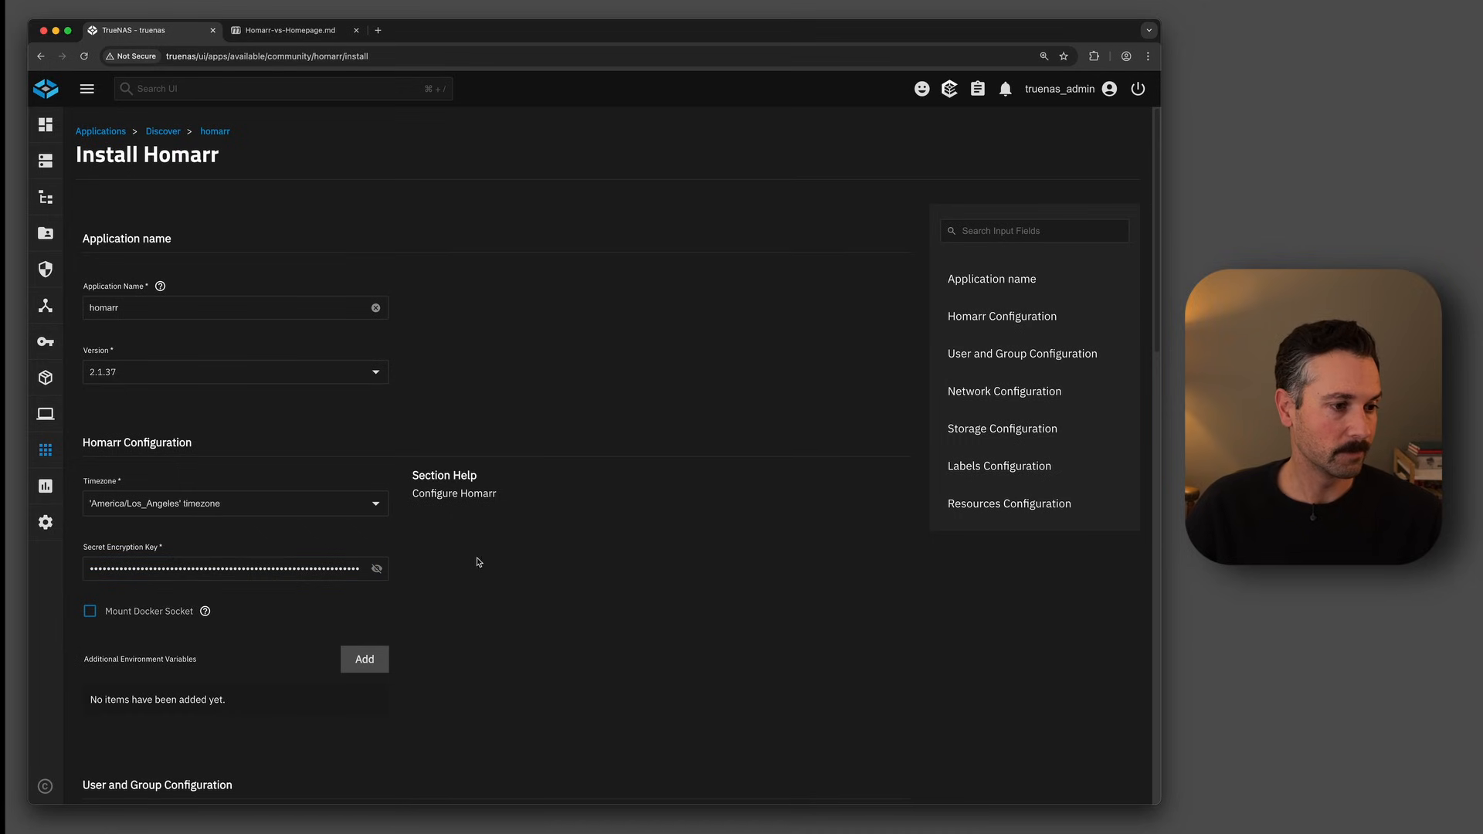
- Set Homarr Data Storage to the Host Path type with the path /mnt/AppPool/AppsConfig/homarr
{"action": "scroll", "coordinate": [479, 563], "scroll_direction": "down", "scroll_amount": 7}
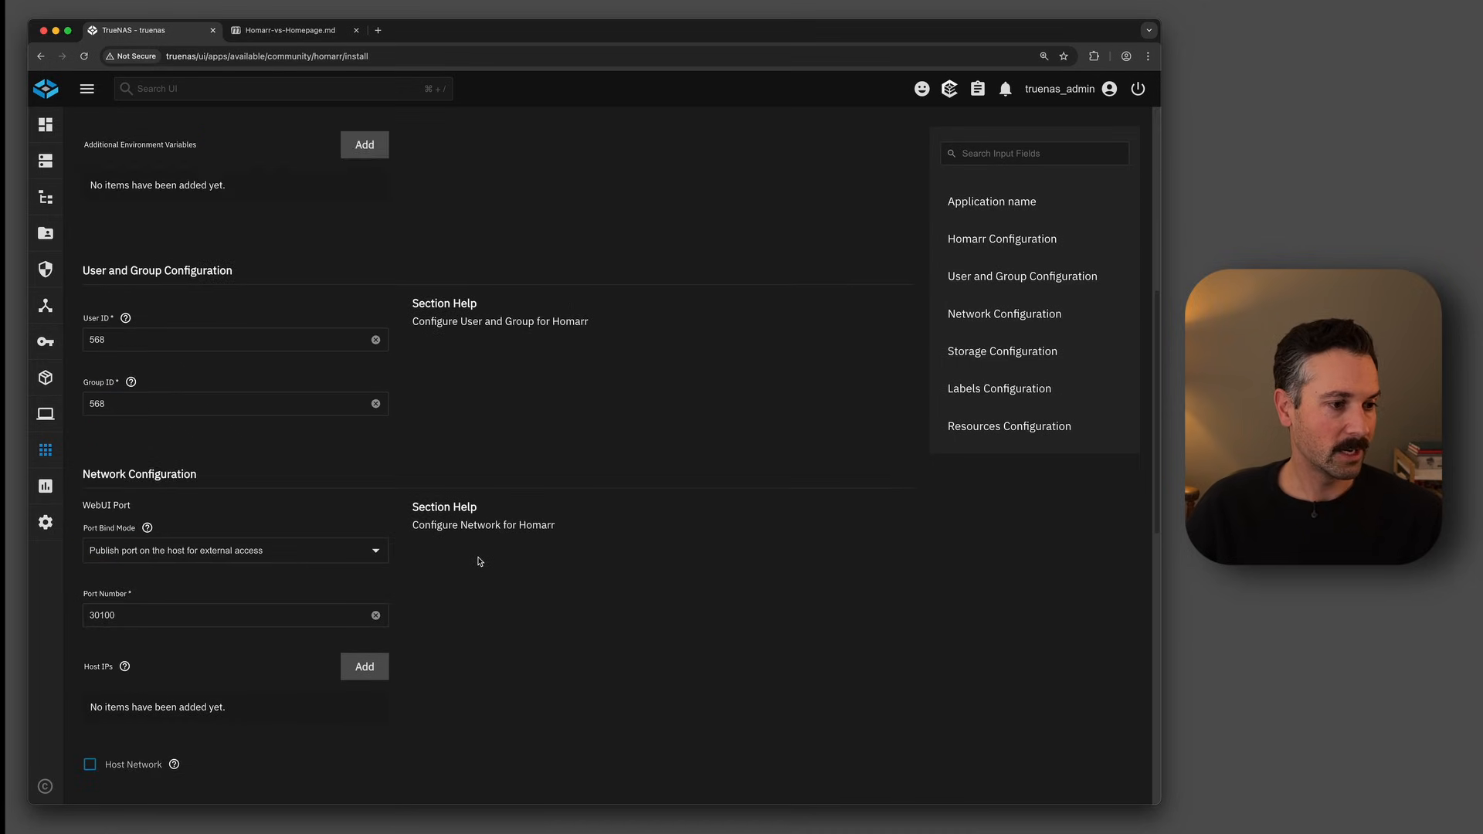
{"action": "scroll", "coordinate": [480, 562], "scroll_direction": "down", "scroll_amount": 5}
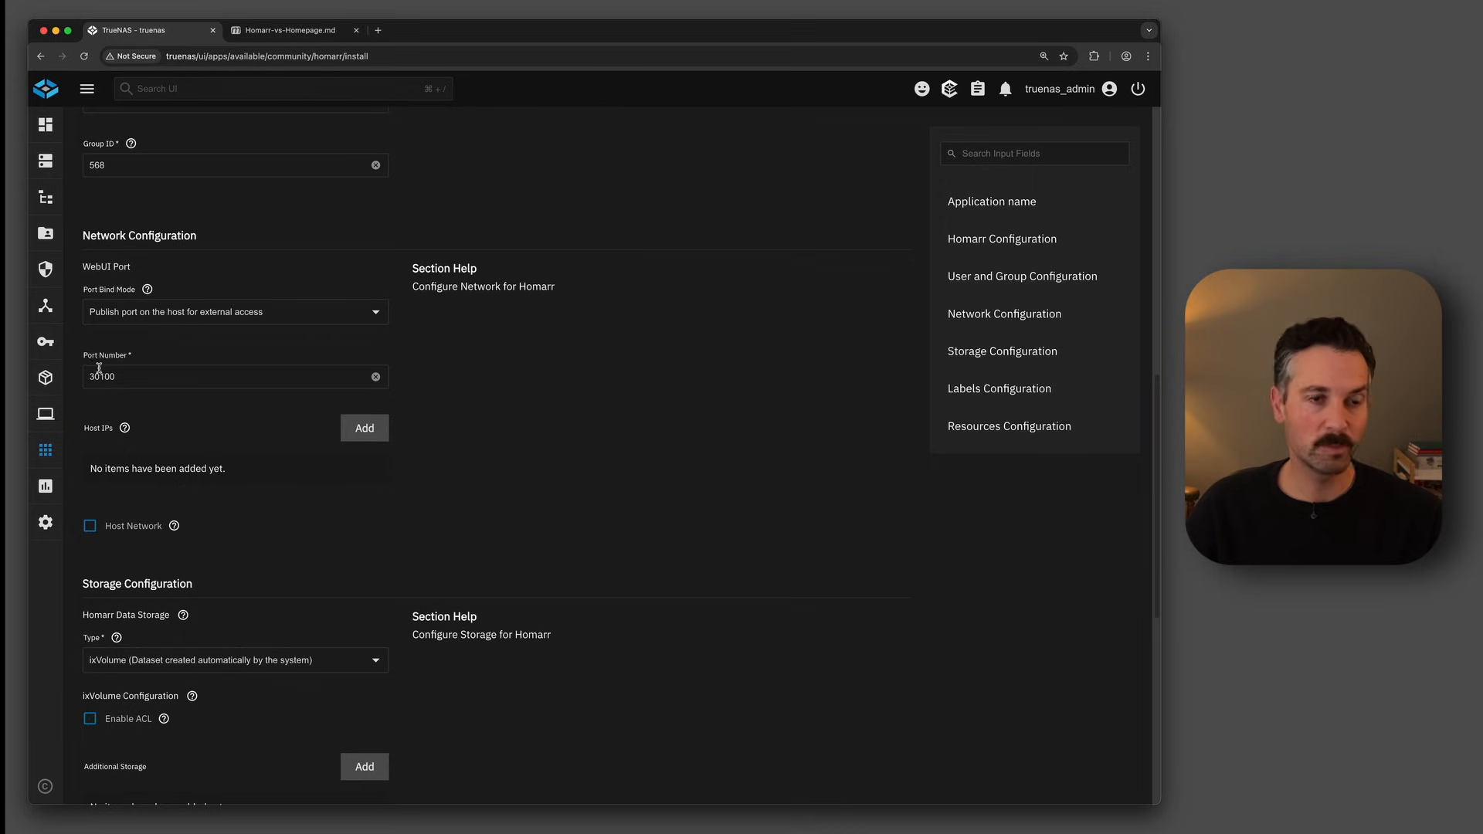
{"action": "scroll", "coordinate": [456, 465], "scroll_direction": "down", "scroll_amount": 1}
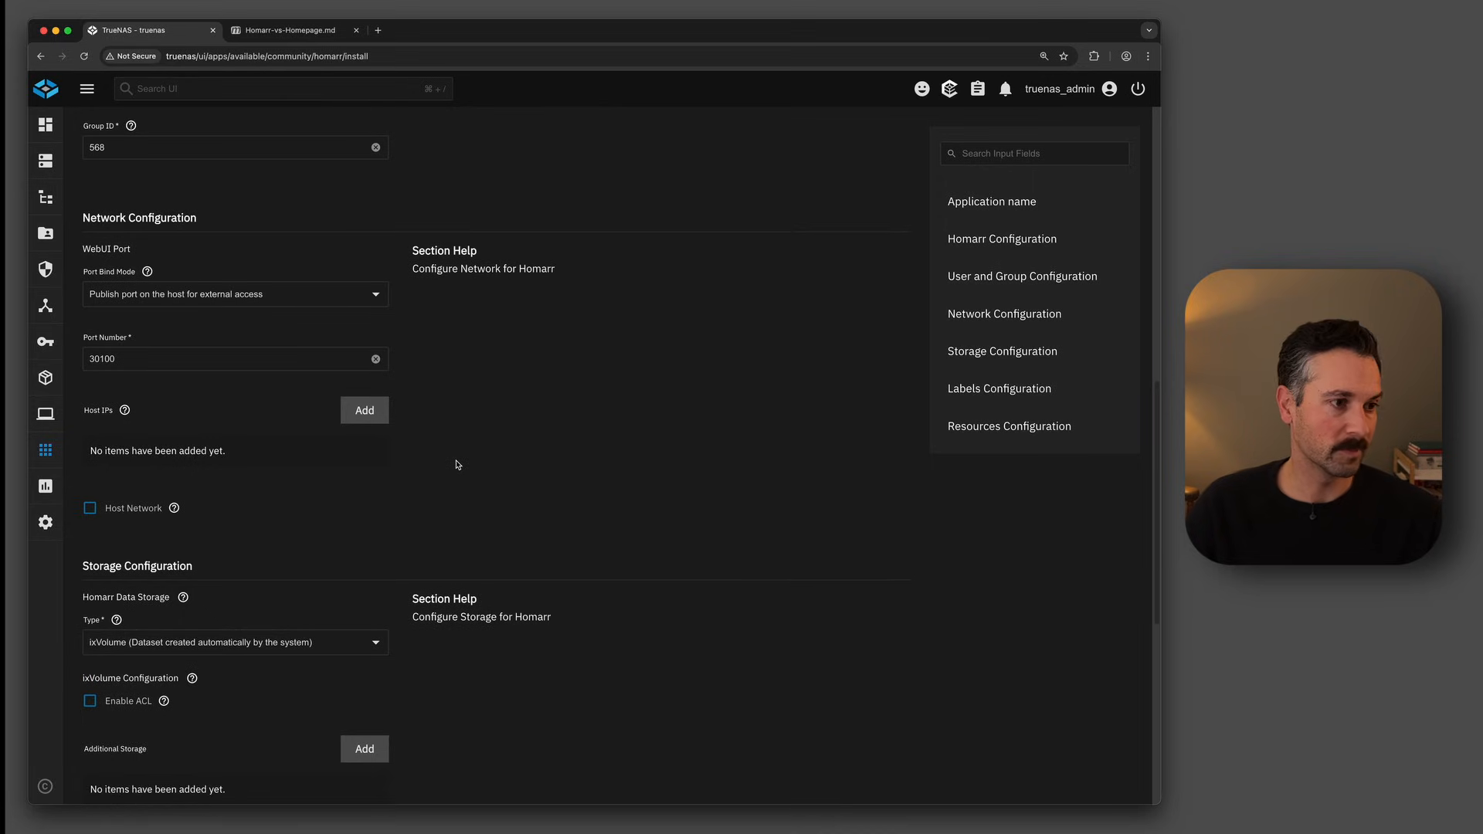
{"action": "scroll", "coordinate": [456, 462], "scroll_direction": "down", "scroll_amount": 4}
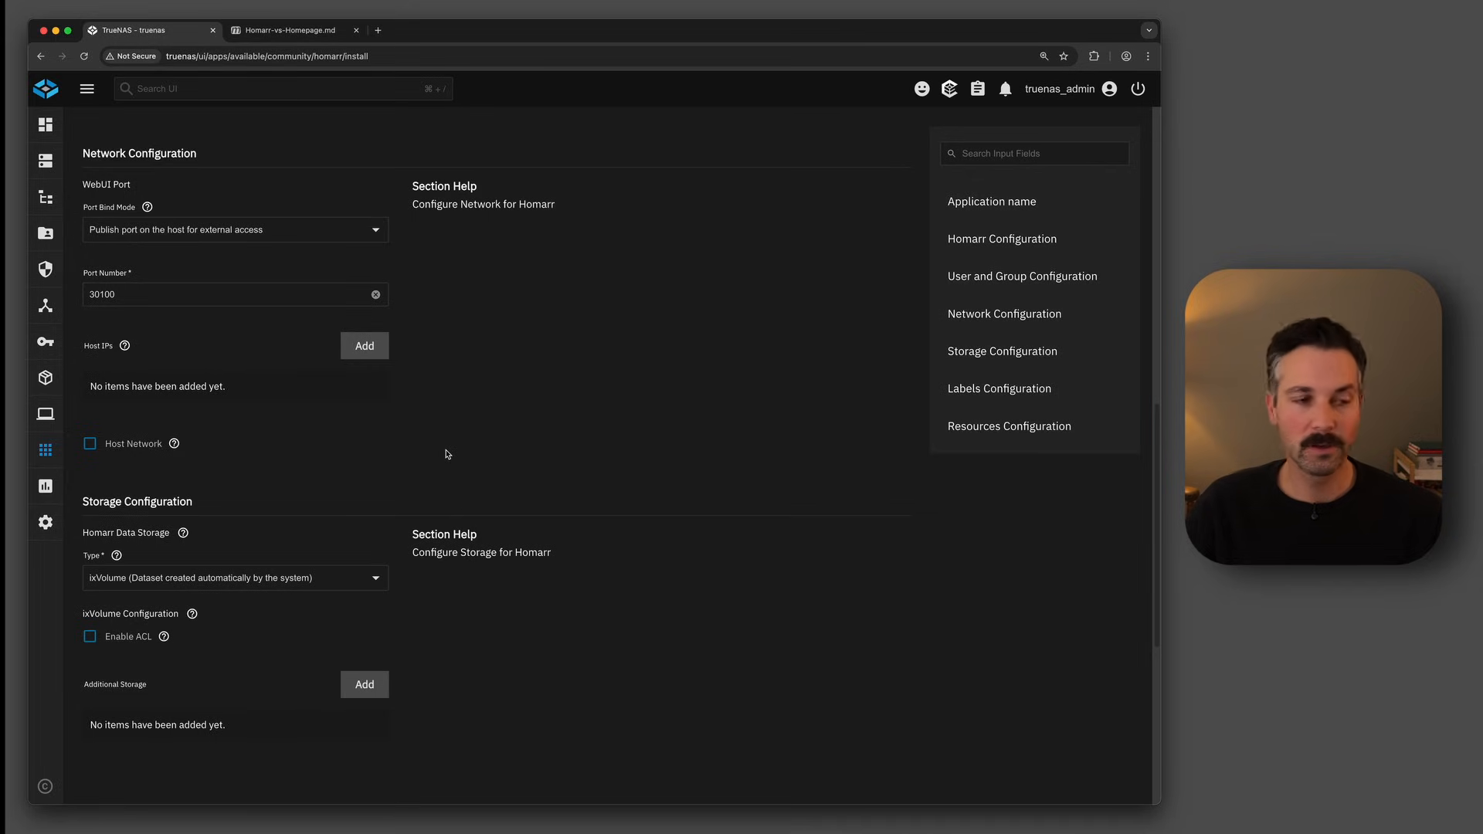
{"action": "scroll", "coordinate": [446, 455], "scroll_direction": "up", "scroll_amount": 1}
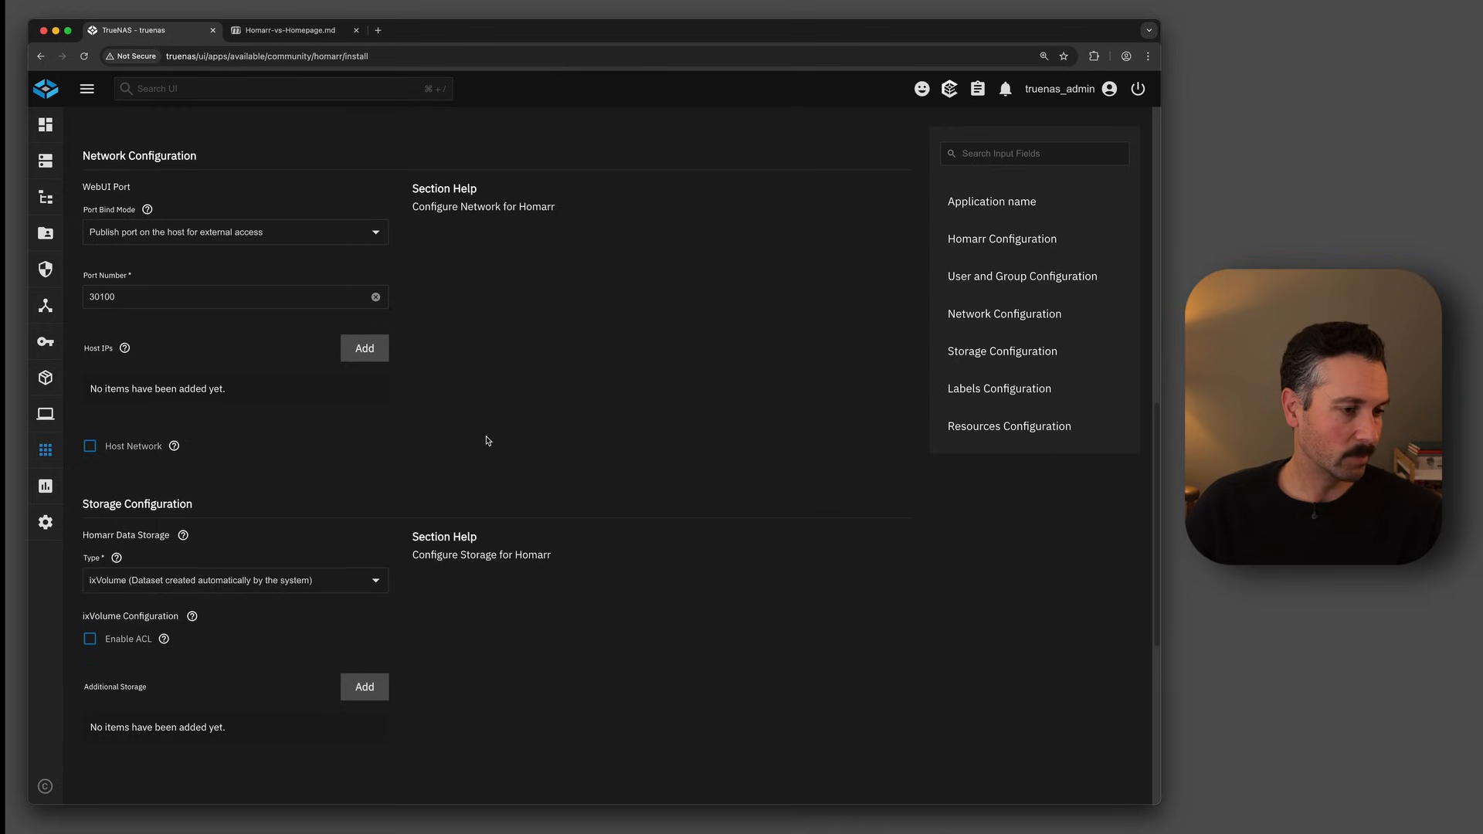
{"action": "scroll", "coordinate": [484, 467], "scroll_direction": "down", "scroll_amount": 10}
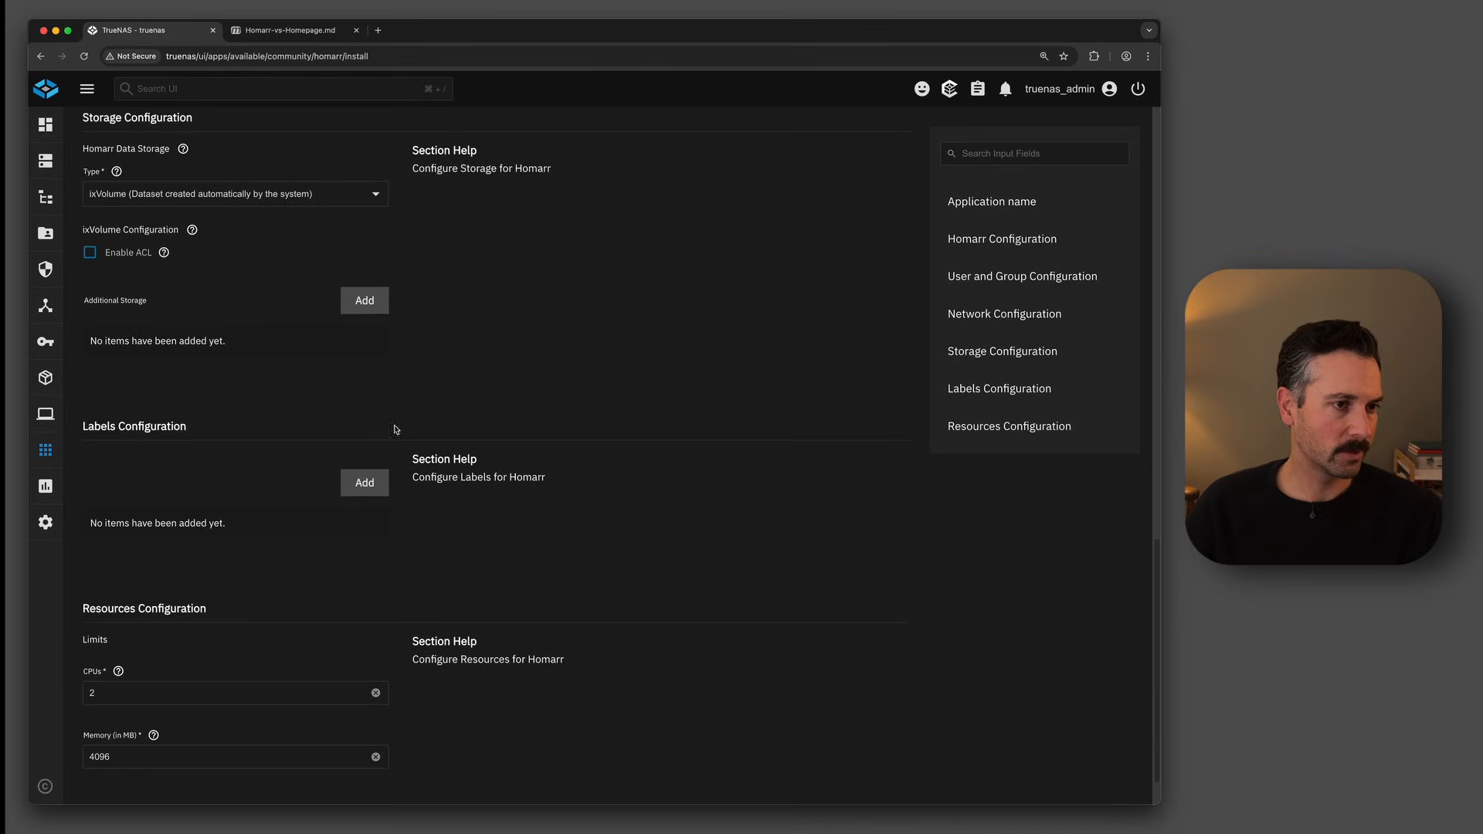
{"action": "left_click", "coordinate": [377, 195]}
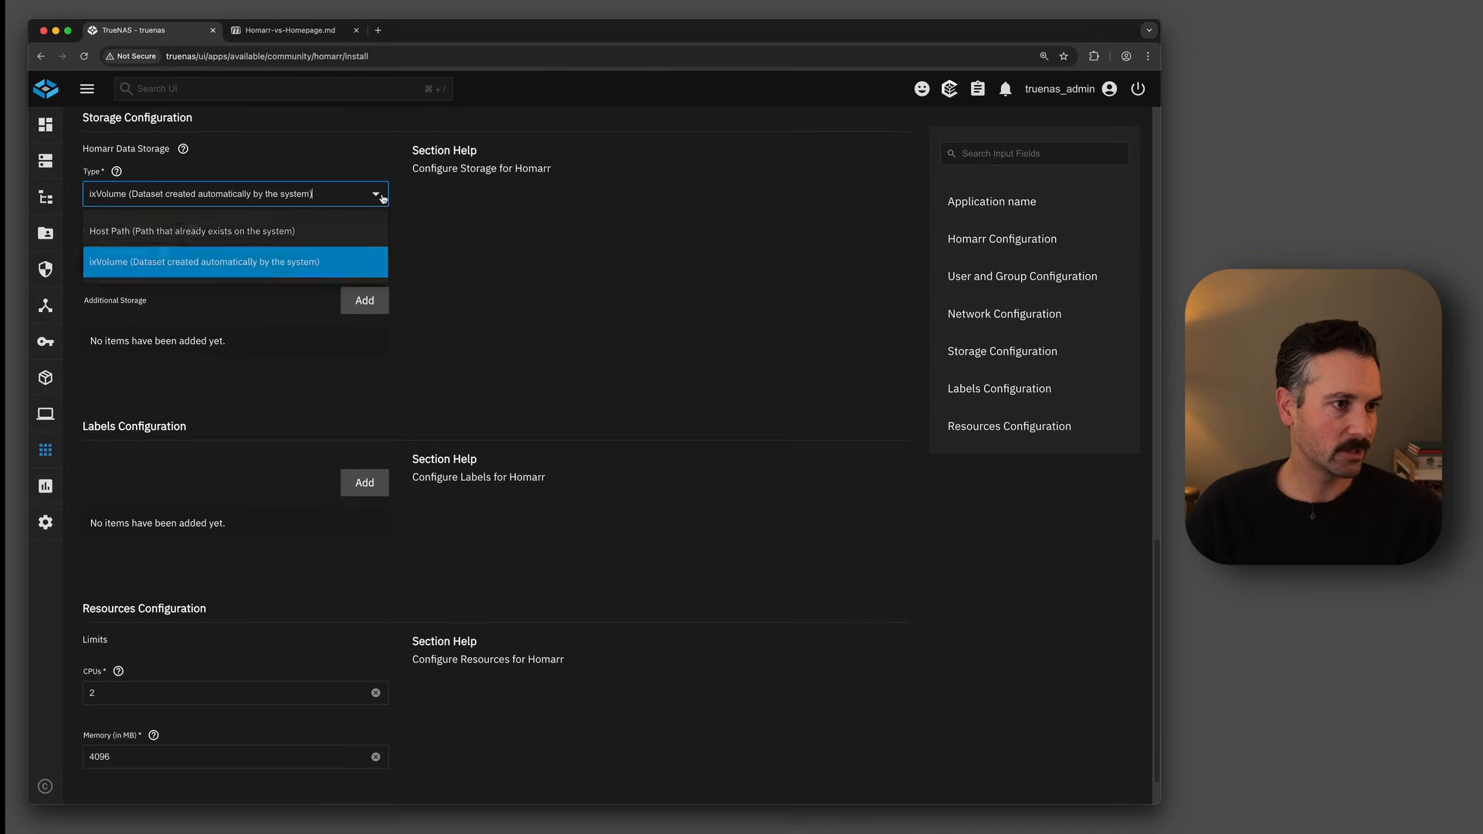
{"action": "left_click", "coordinate": [110, 239]}
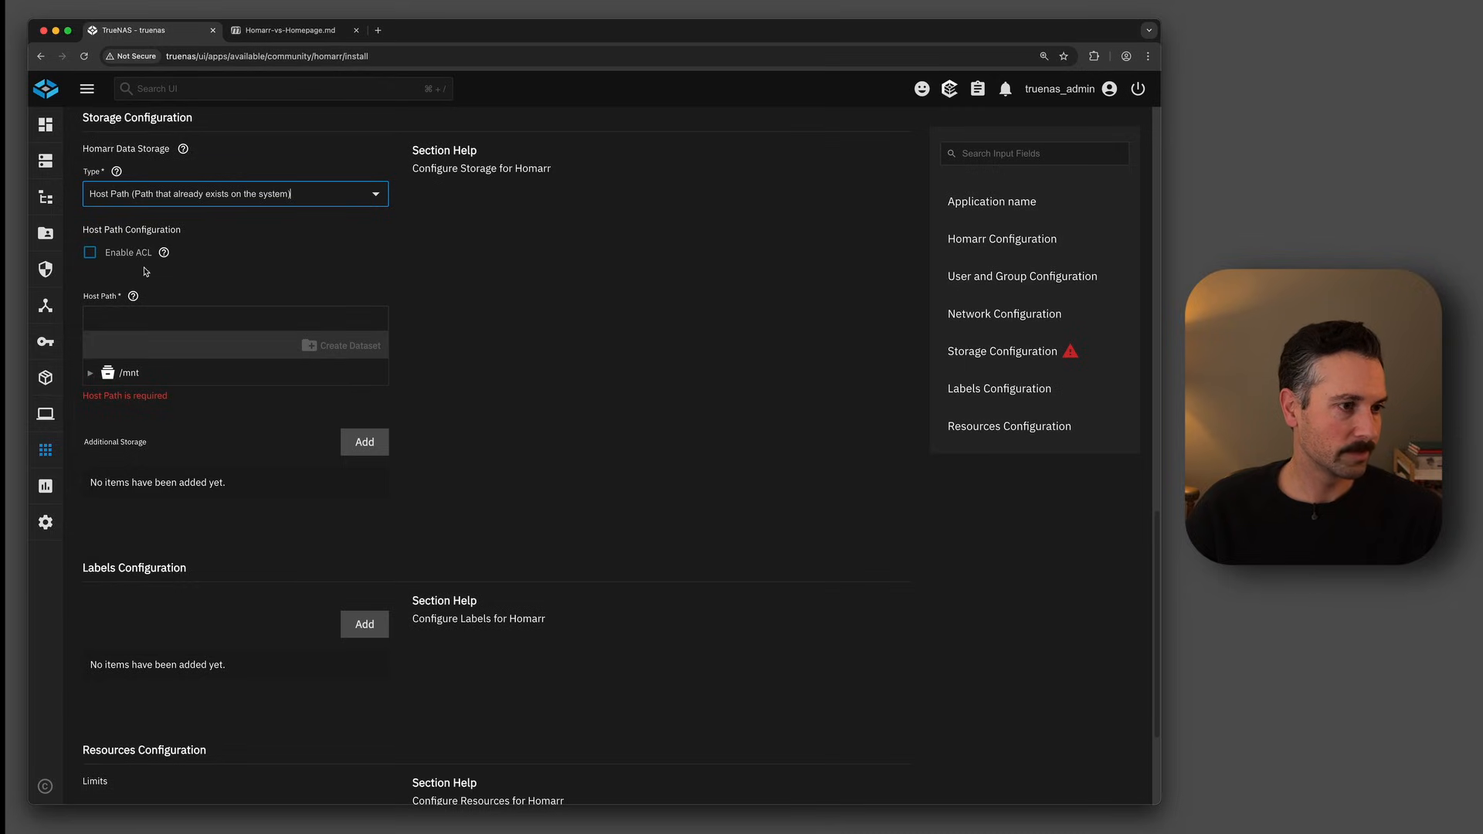
{"action": "left_click", "coordinate": [89, 373]}
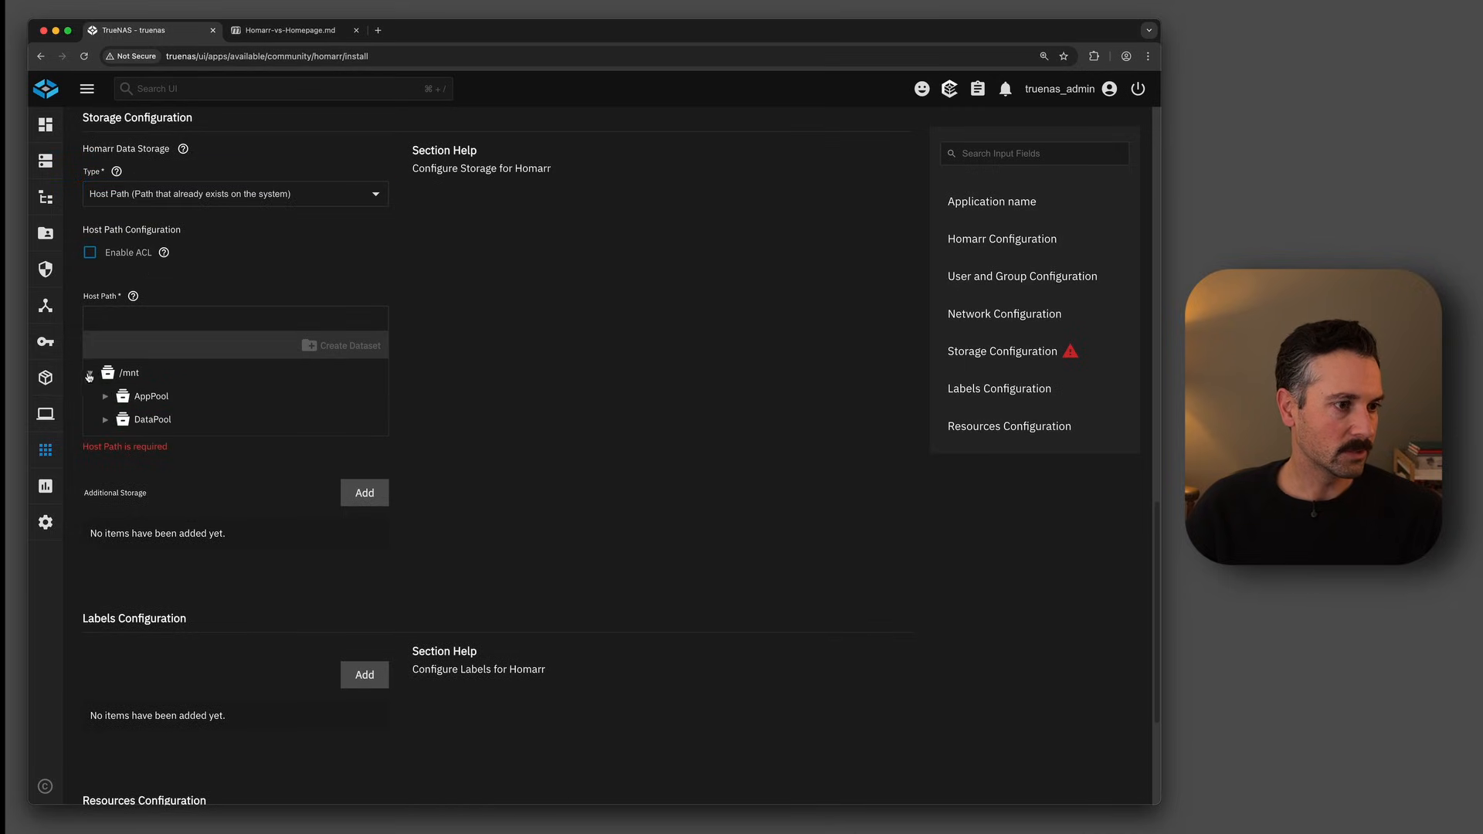
{"action": "left_click", "coordinate": [105, 397]}
{"action": "left_click", "coordinate": [121, 420]}
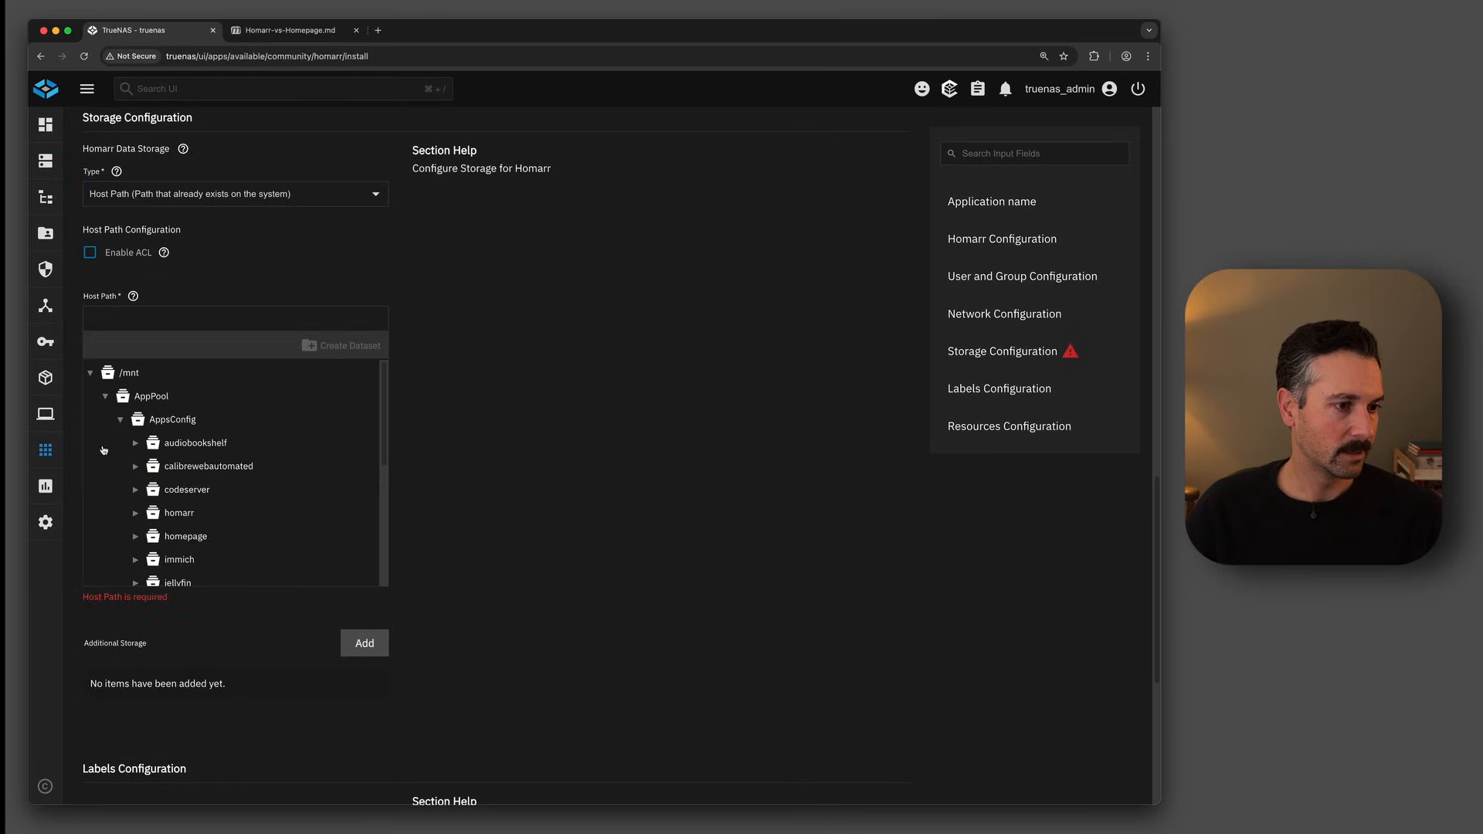
{"action": "left_click", "coordinate": [176, 514]}
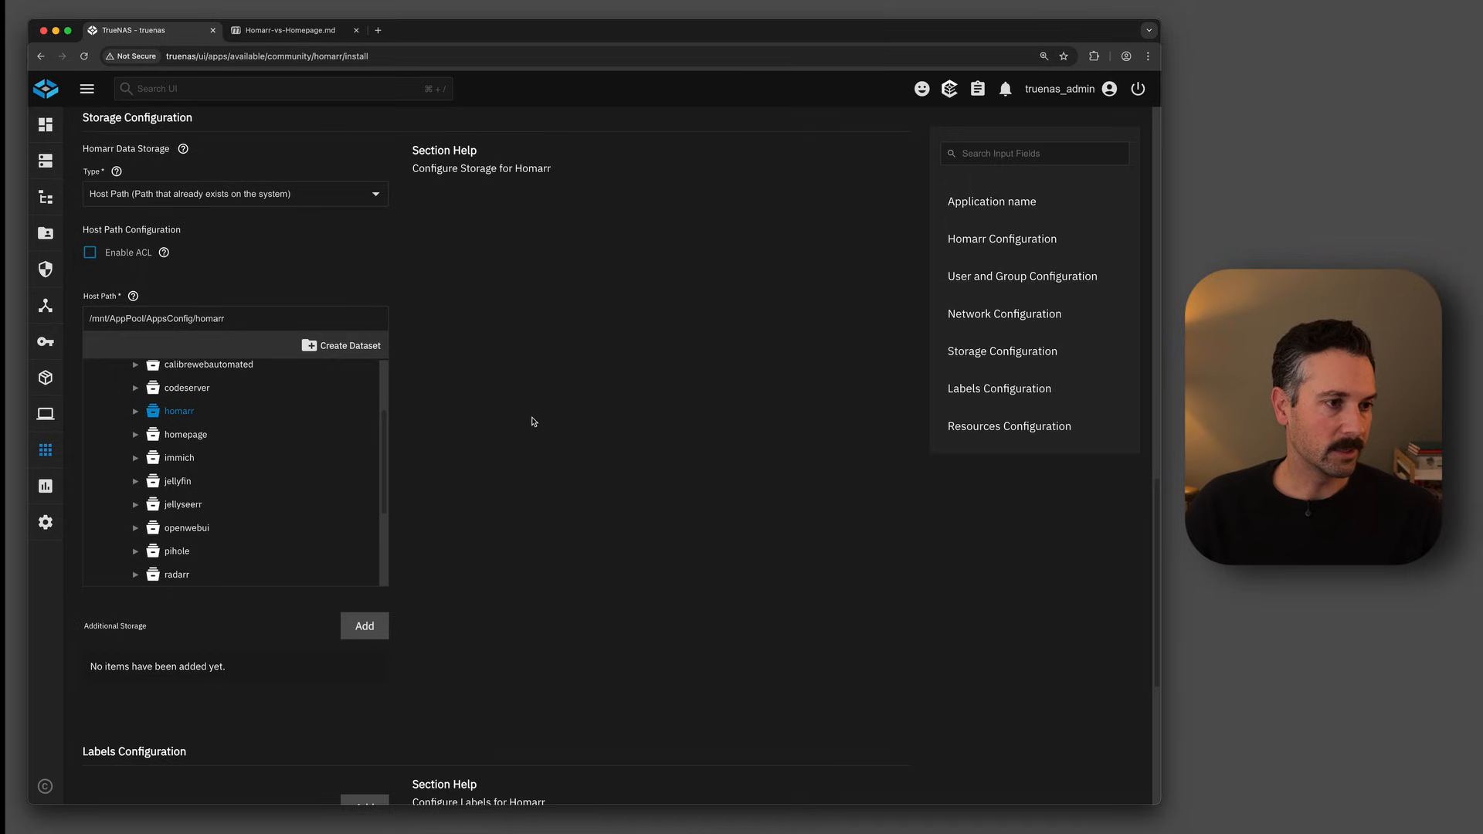
- Install the Homarr app, view its container logs, and return to the installed applications
{"action": "scroll", "coordinate": [504, 438], "scroll_direction": "down", "scroll_amount": 5}
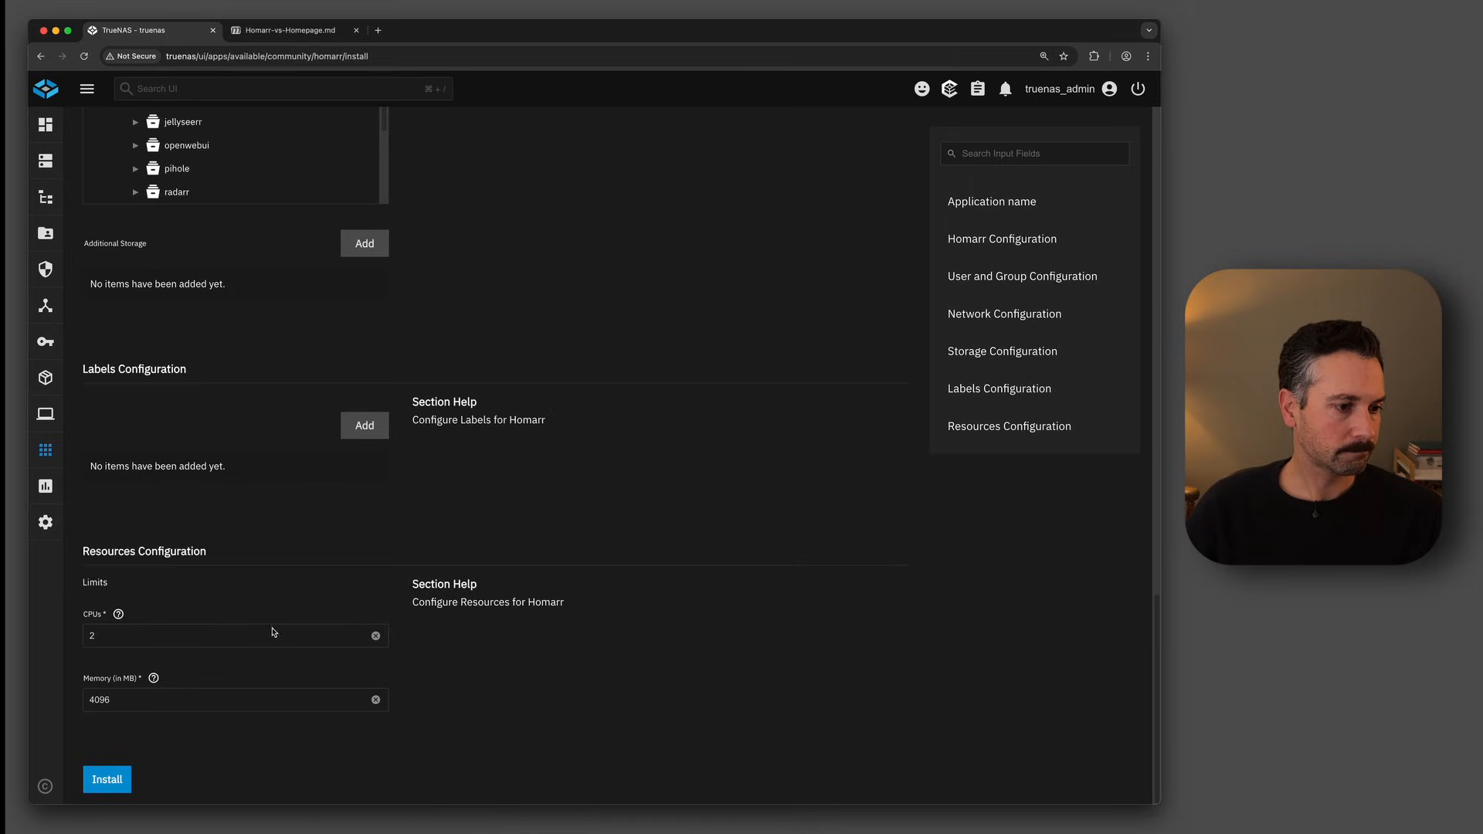
{"action": "left_click", "coordinate": [116, 785]}
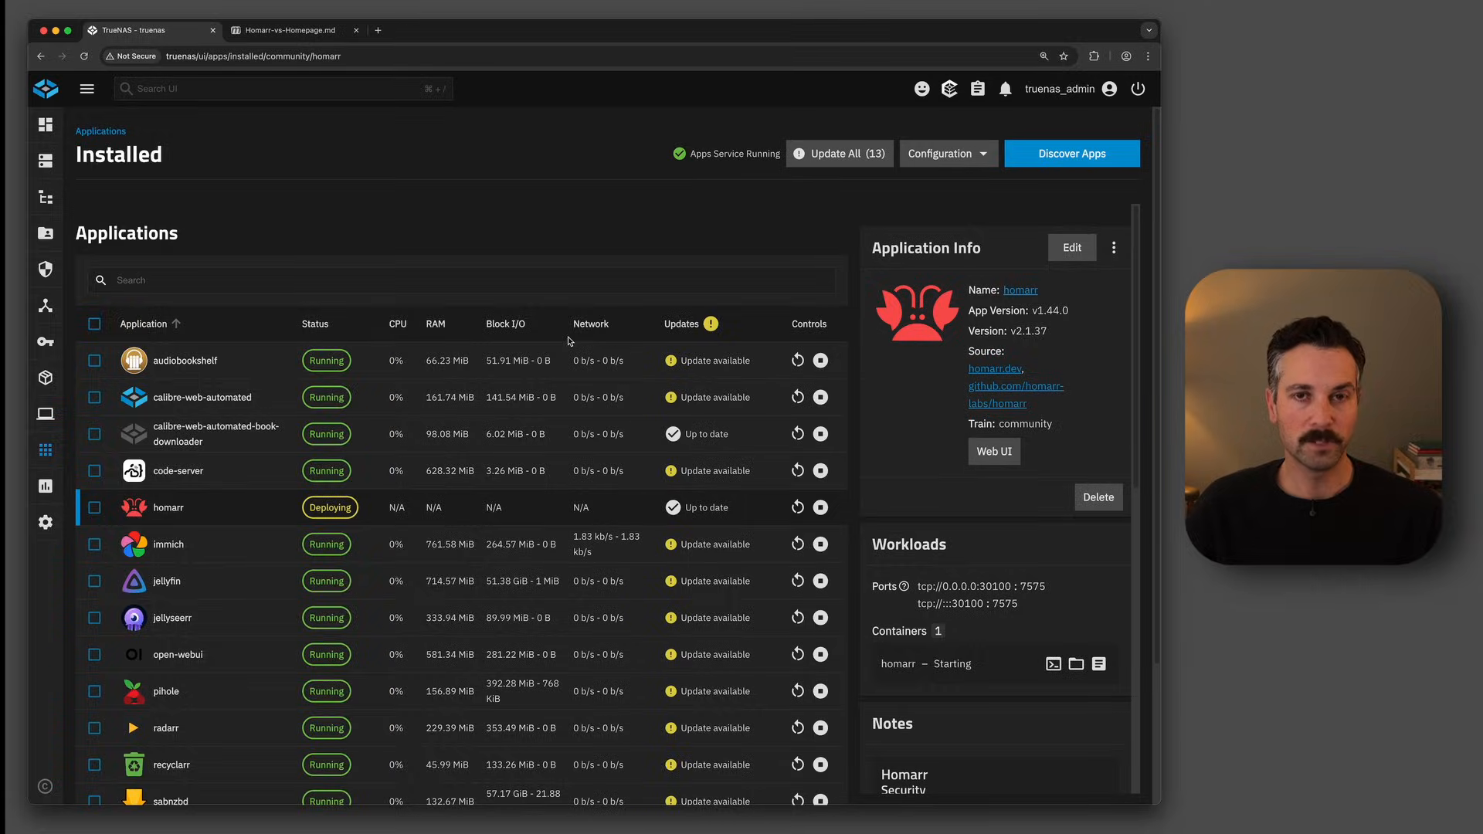
{"action": "left_click", "coordinate": [1098, 664]}
{"action": "left_click", "coordinate": [696, 506]}
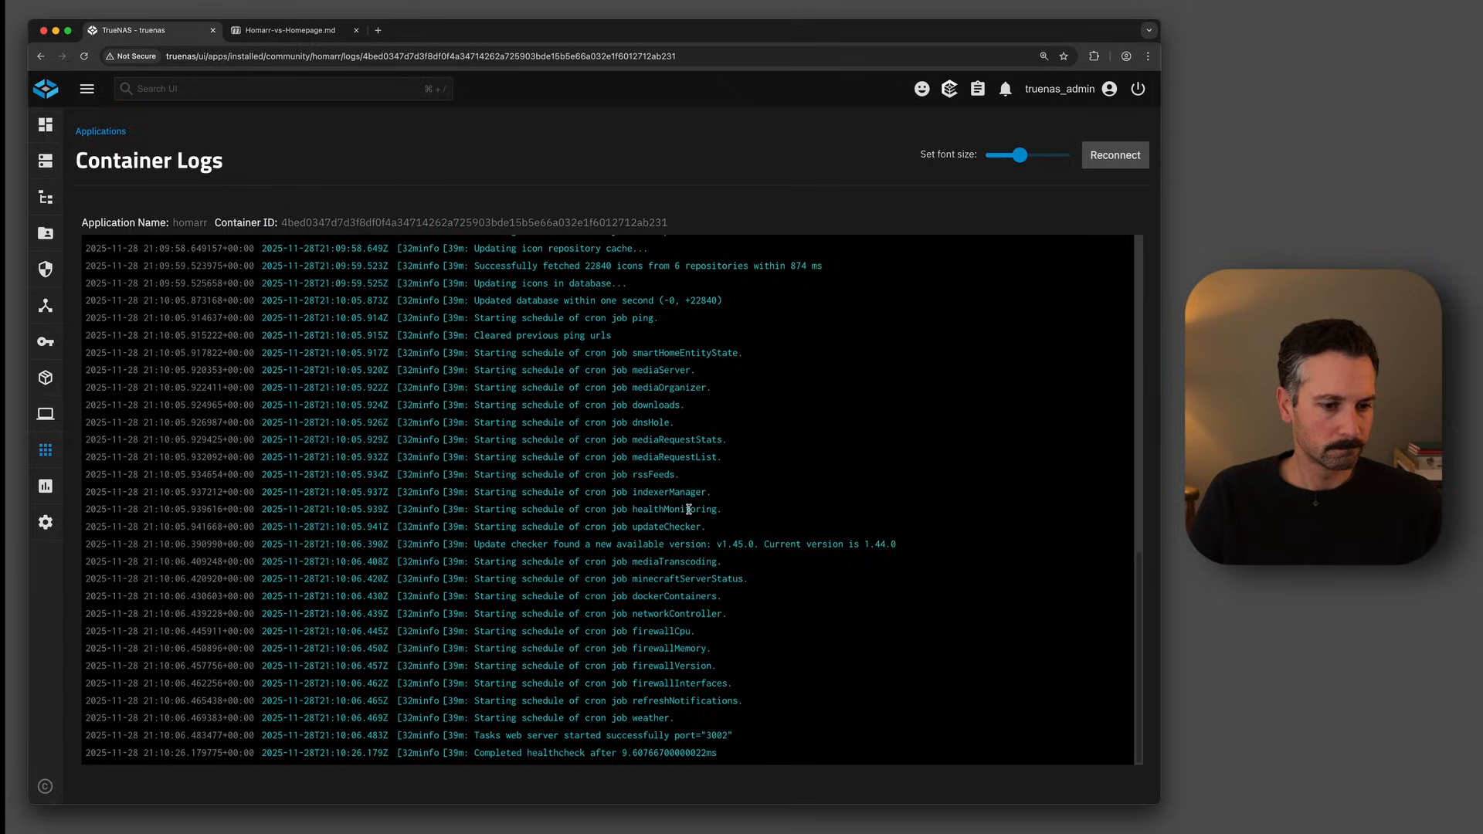
{"action": "left_click", "coordinate": [94, 132]}
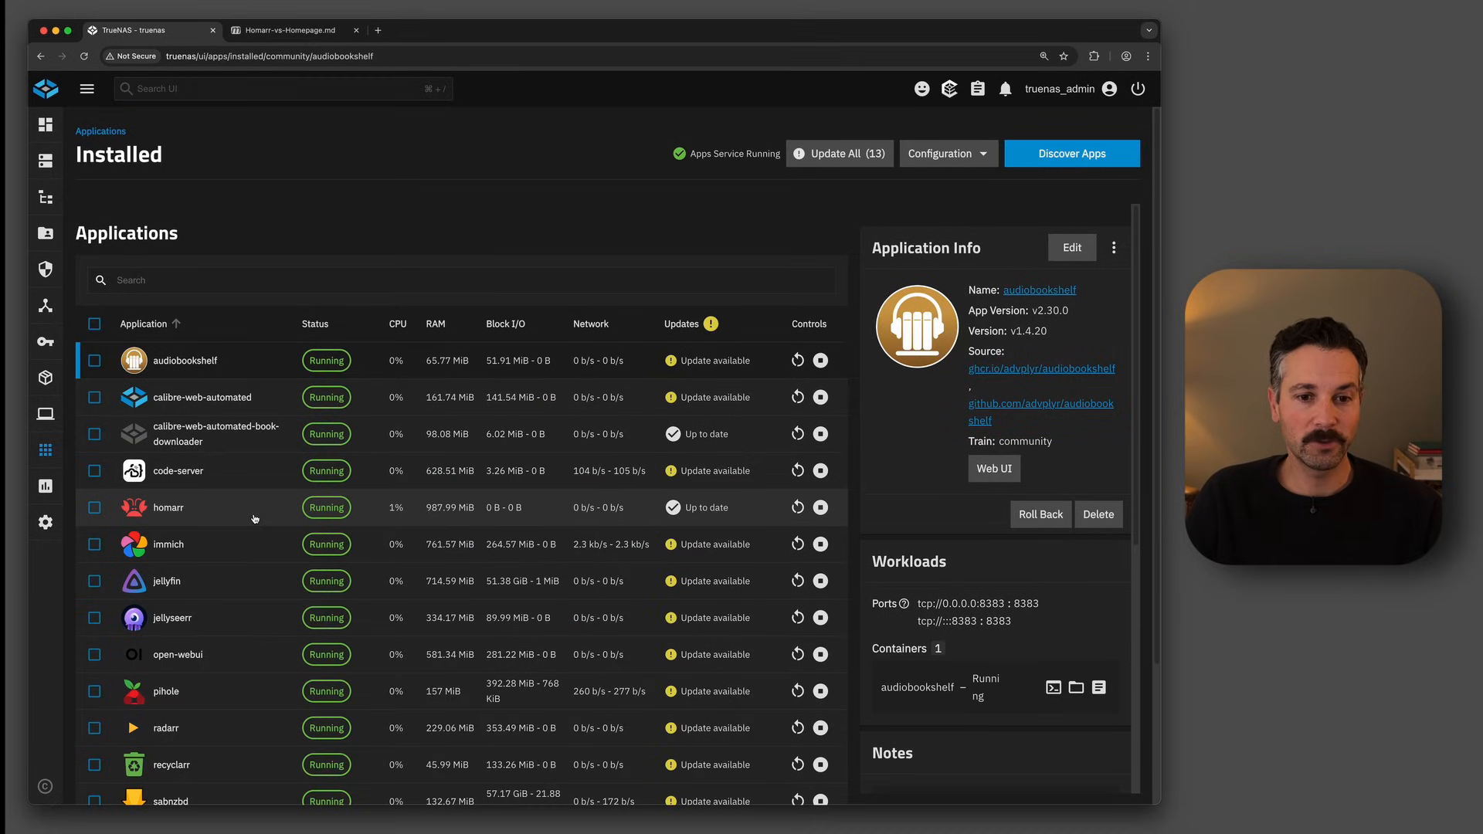
- Open the homarr app's web UI and start setting up the instance from scratch
{"action": "left_click", "coordinate": [363, 510]}
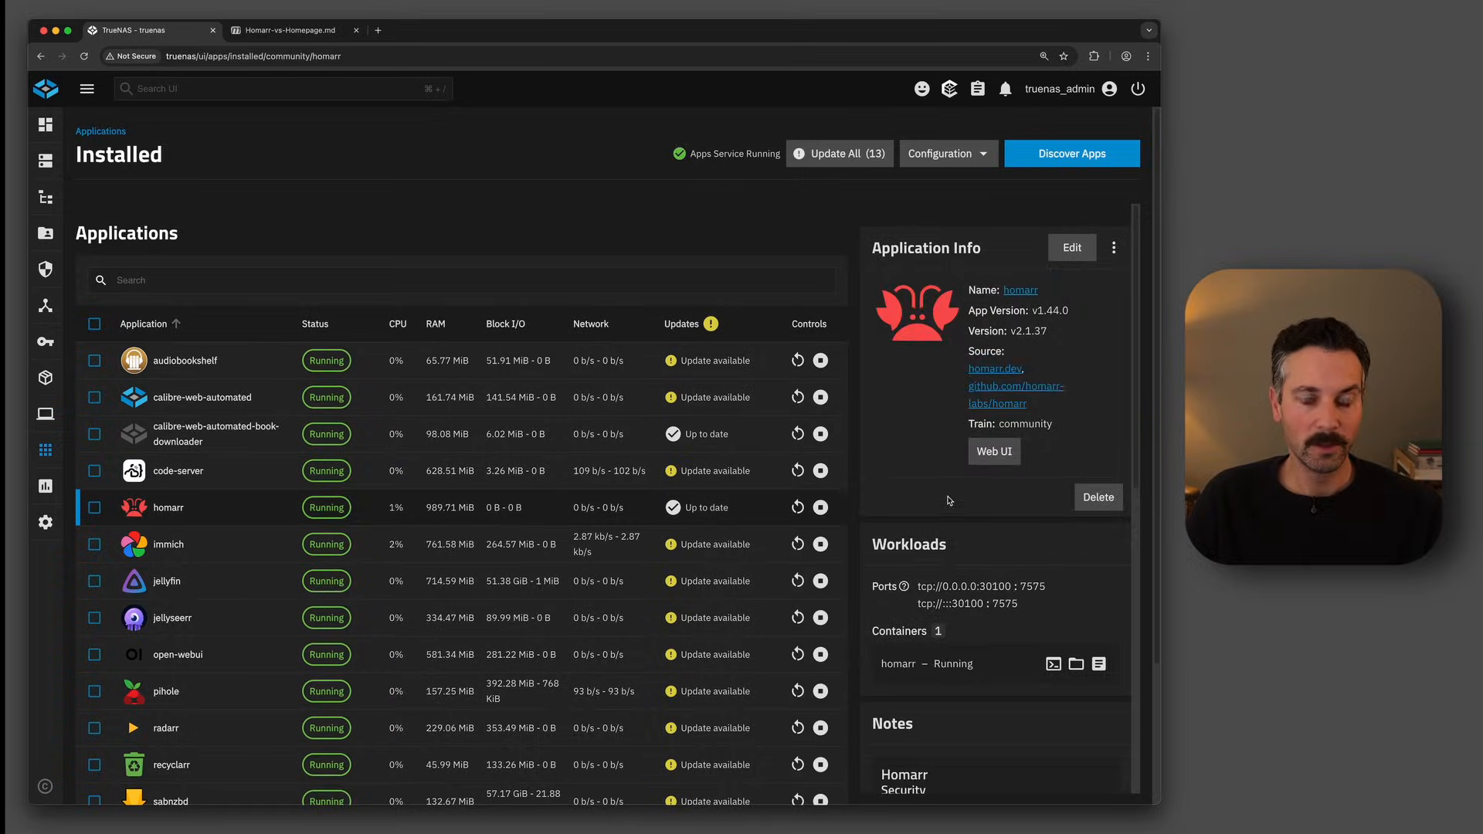
{"action": "left_click", "coordinate": [995, 452]}
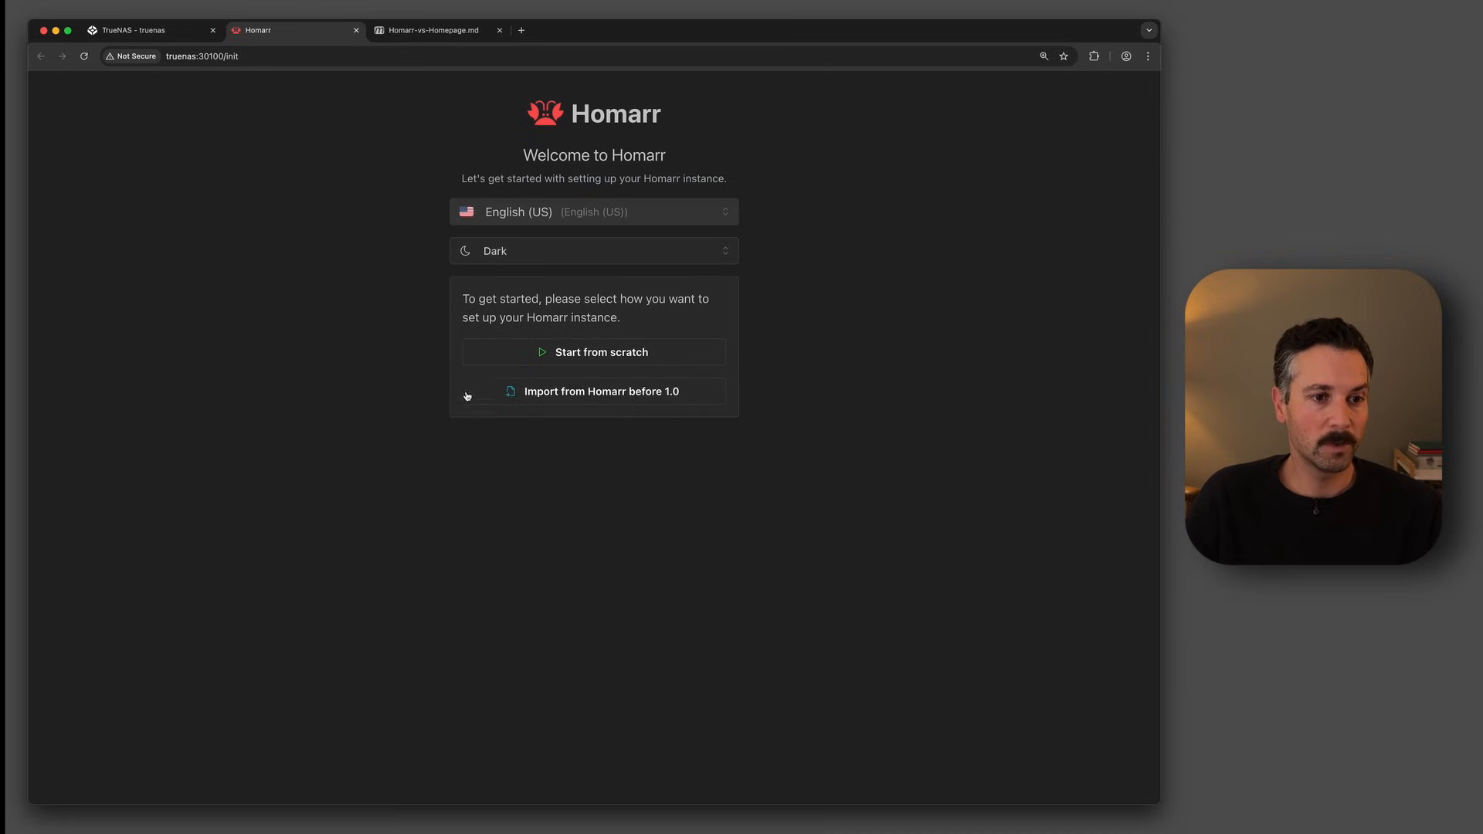
{"action": "left_click", "coordinate": [596, 354]}
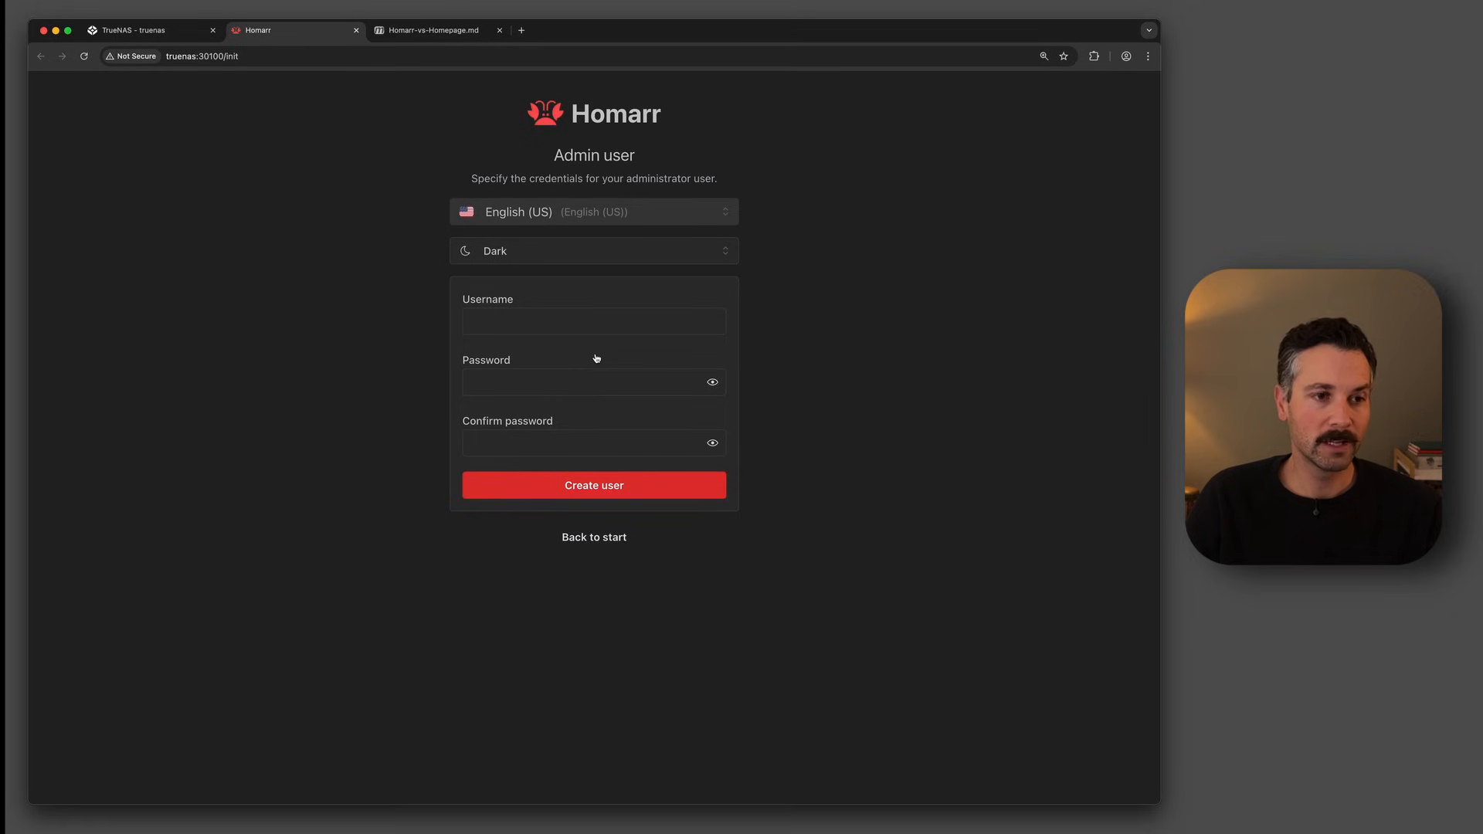
- Create the Homarr administrator user by entering a username, the account password and its confirmation
{"action": "left_click", "coordinate": [494, 332]}
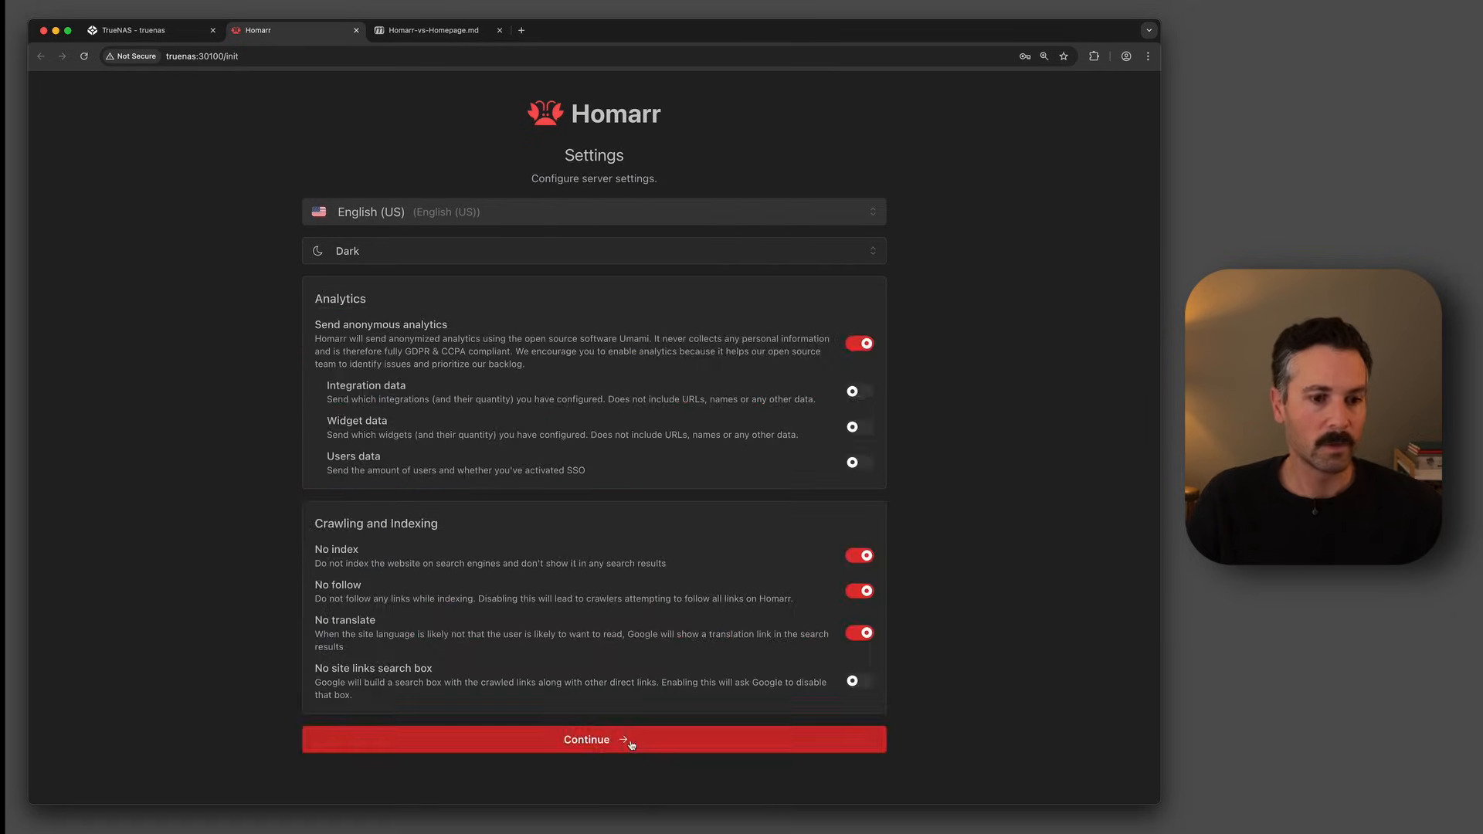
- Accept the default server settings, then create a first board named Board and open it
{"action": "left_click", "coordinate": [632, 744]}
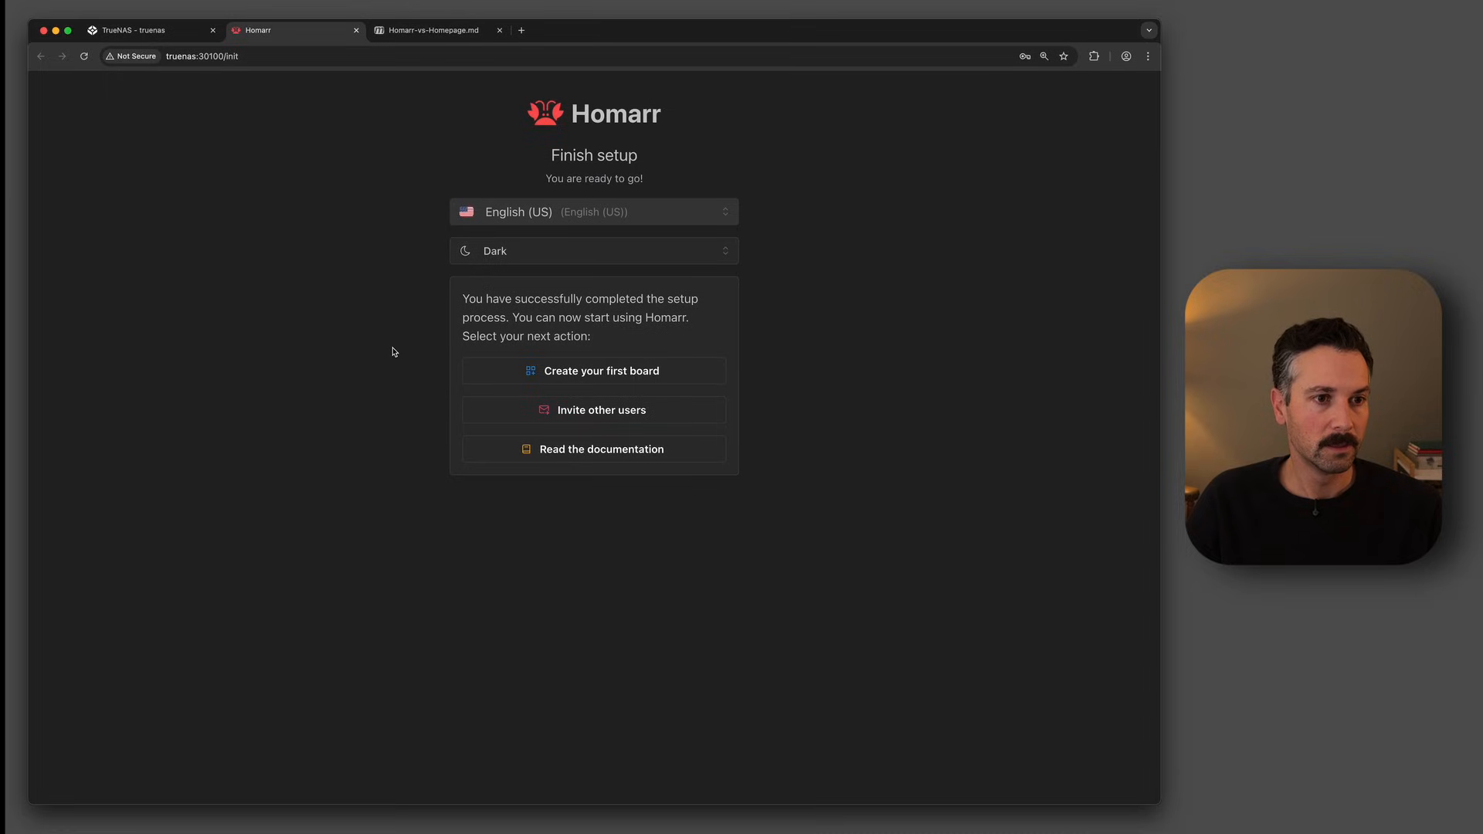
{"action": "left_click", "coordinate": [606, 371]}
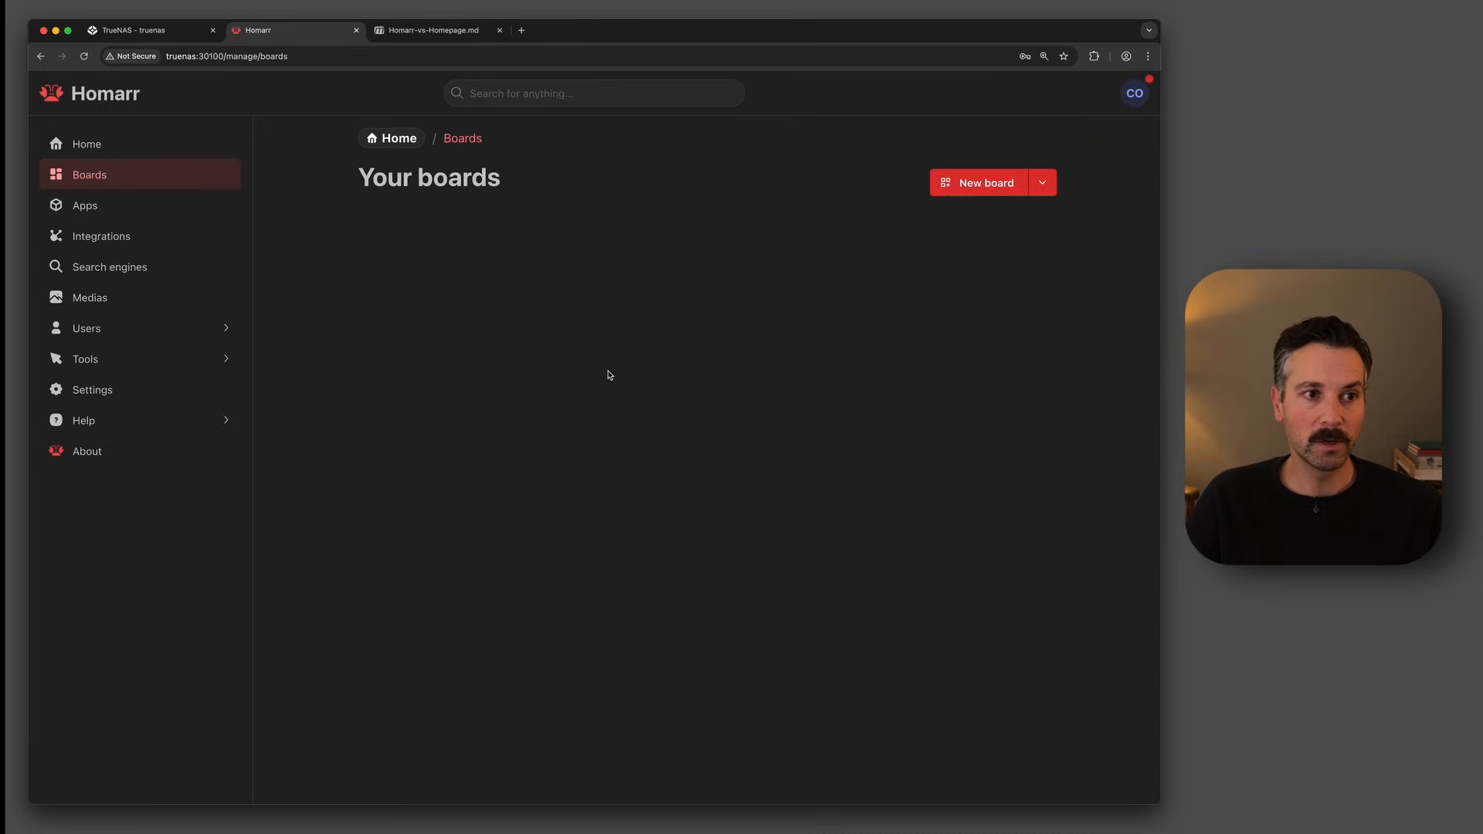
{"action": "left_click", "coordinate": [981, 185]}
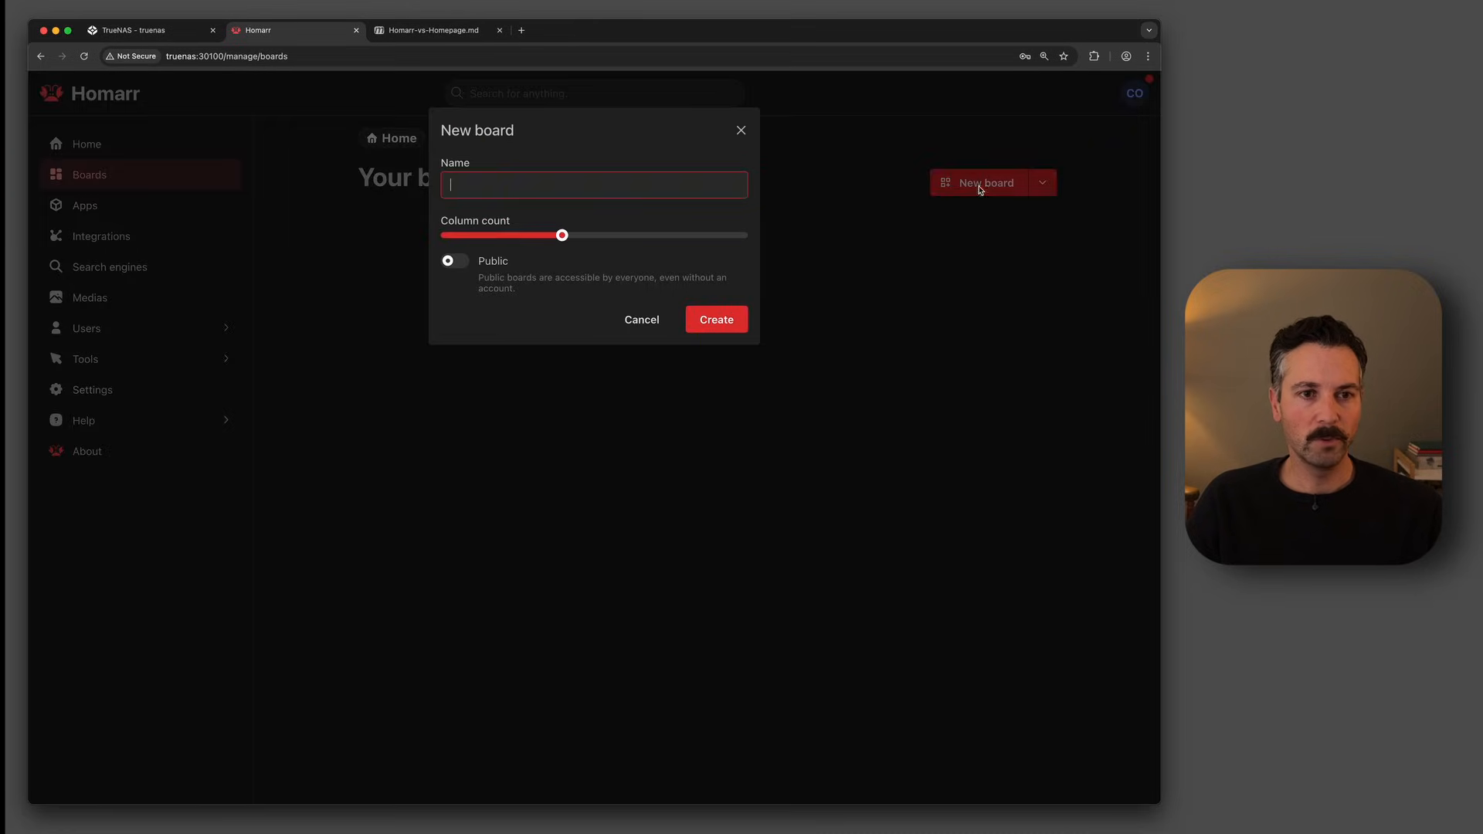
{"action": "type", "text": "Board"}
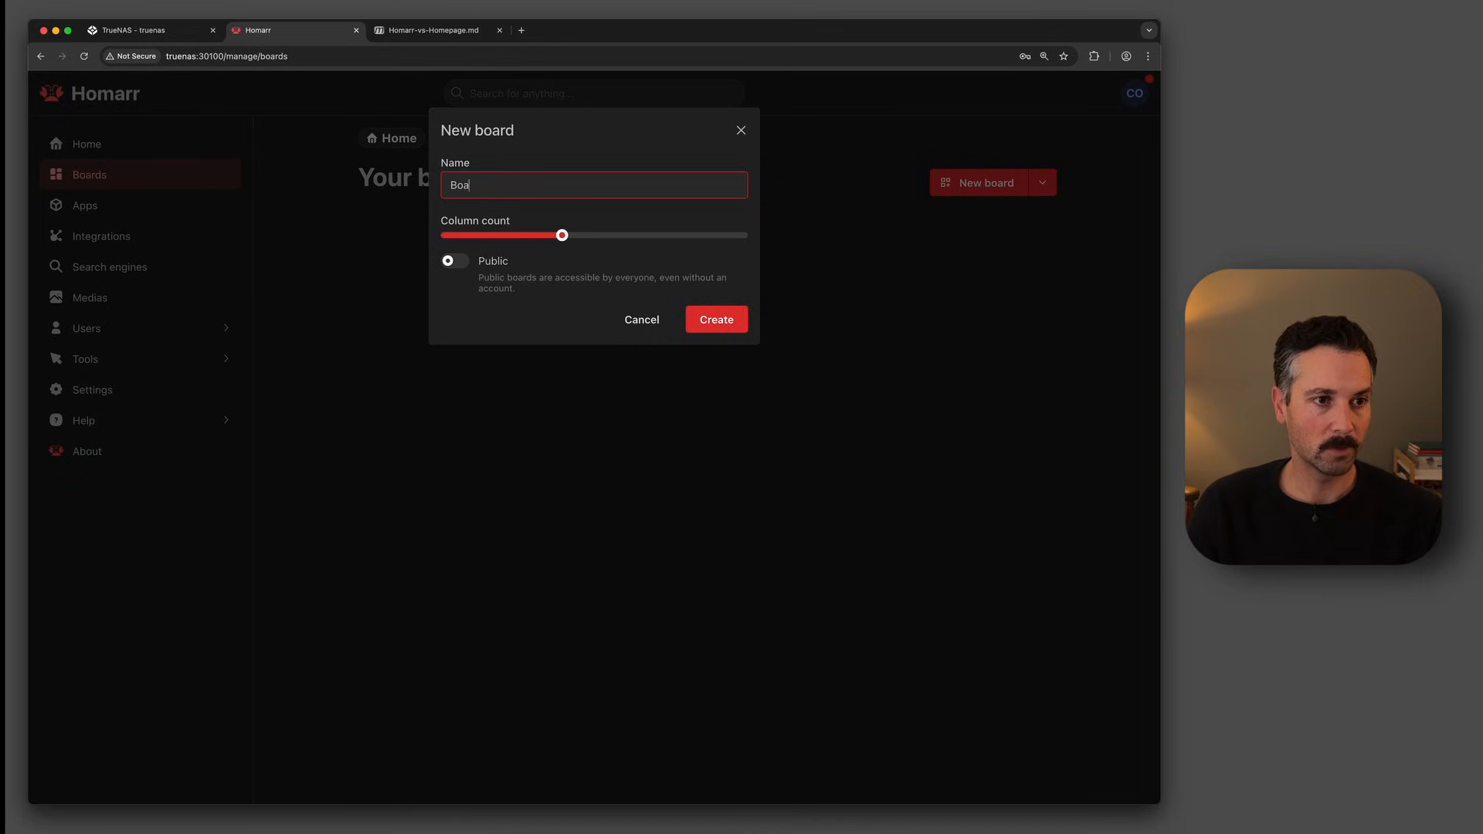
{"action": "left_click", "coordinate": [716, 335]}
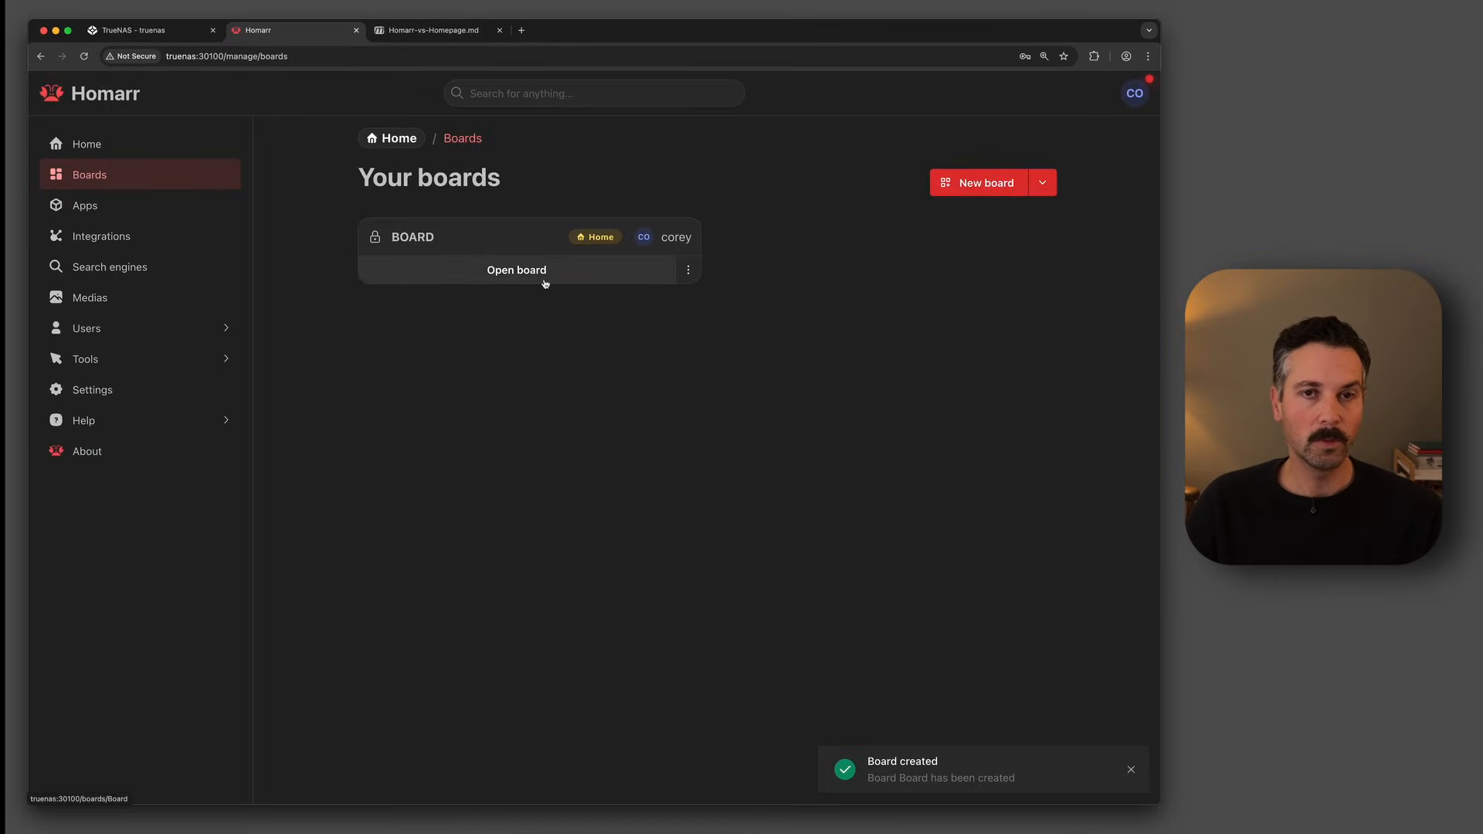
{"action": "left_click", "coordinate": [514, 269]}
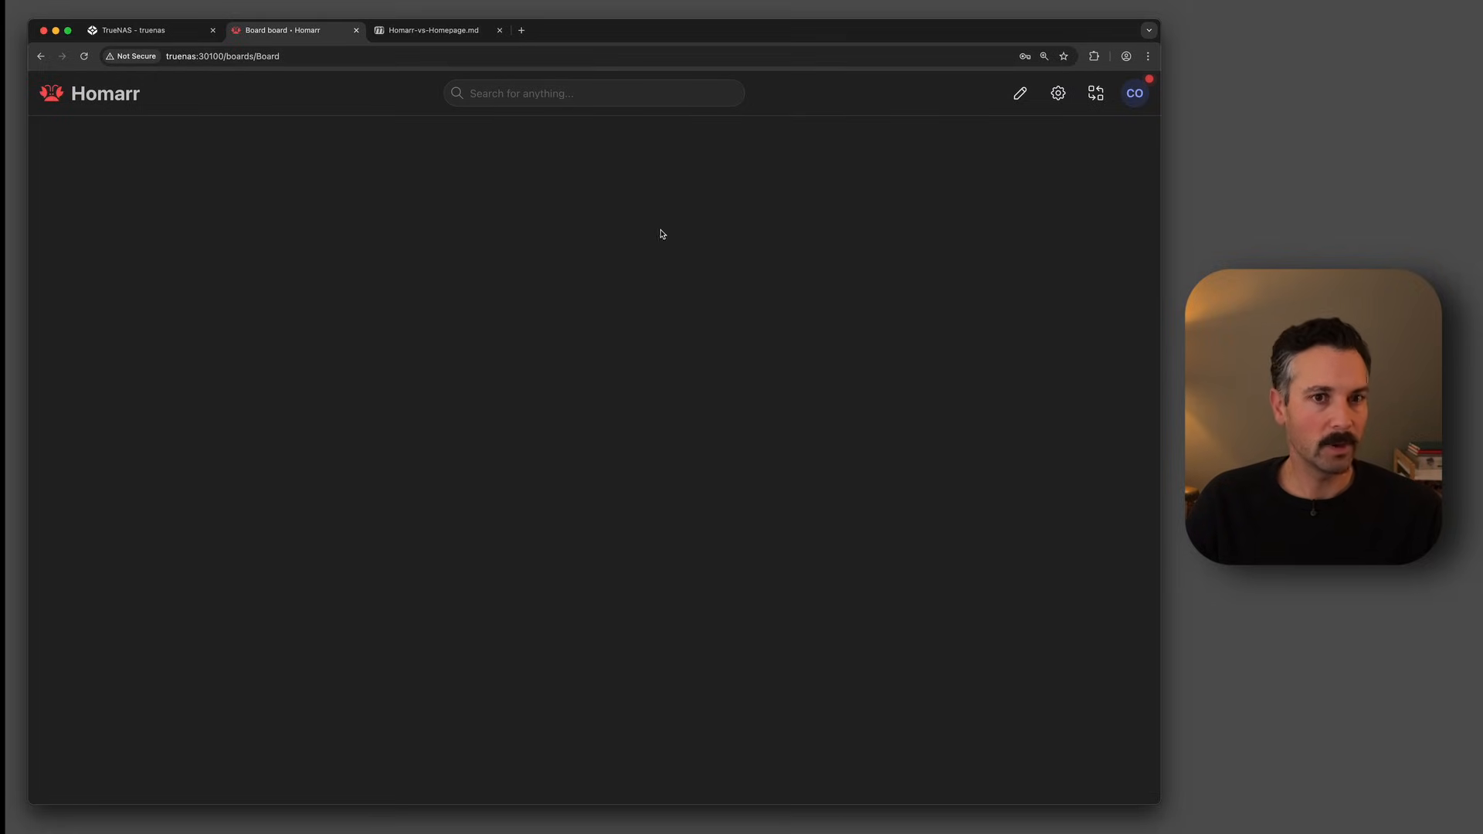
{"action": "left_click", "coordinate": [1020, 92]}
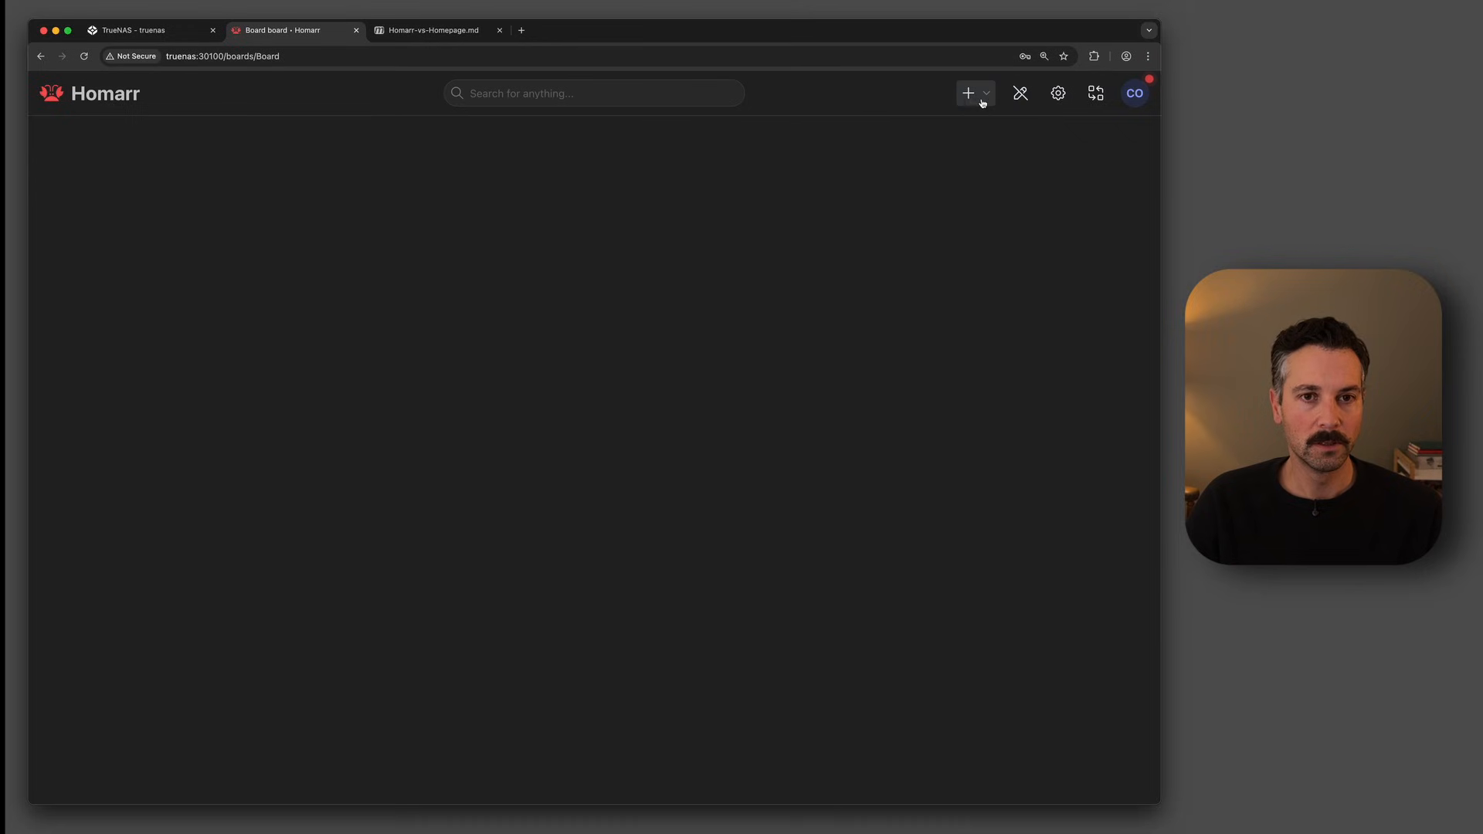
{"action": "left_click", "coordinate": [1023, 100]}
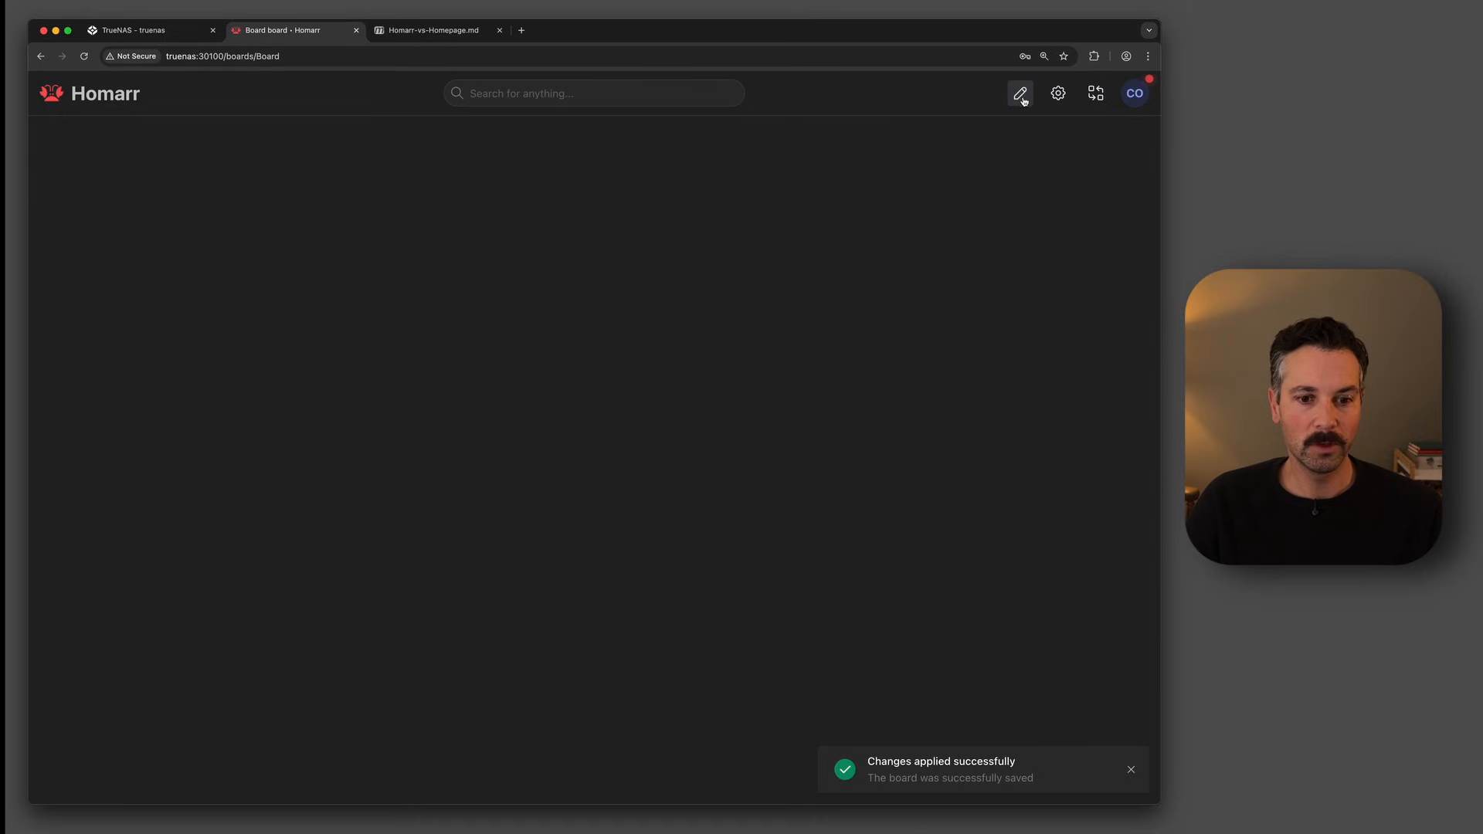
{"action": "left_click", "coordinate": [1022, 97]}
{"action": "left_click", "coordinate": [1021, 94]}
{"action": "left_click", "coordinate": [1021, 94]}
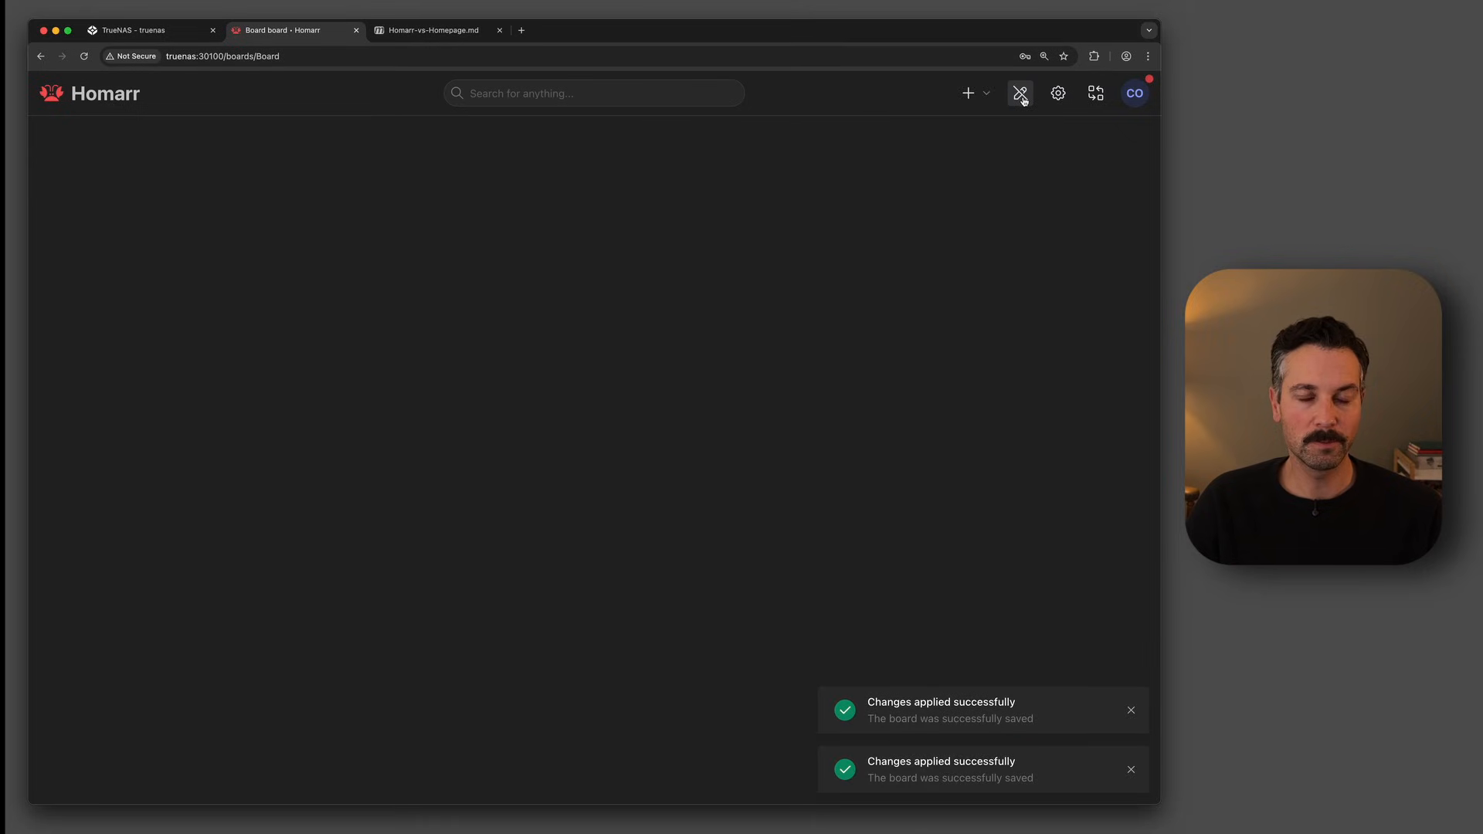
{"action": "left_click", "coordinate": [979, 97]}
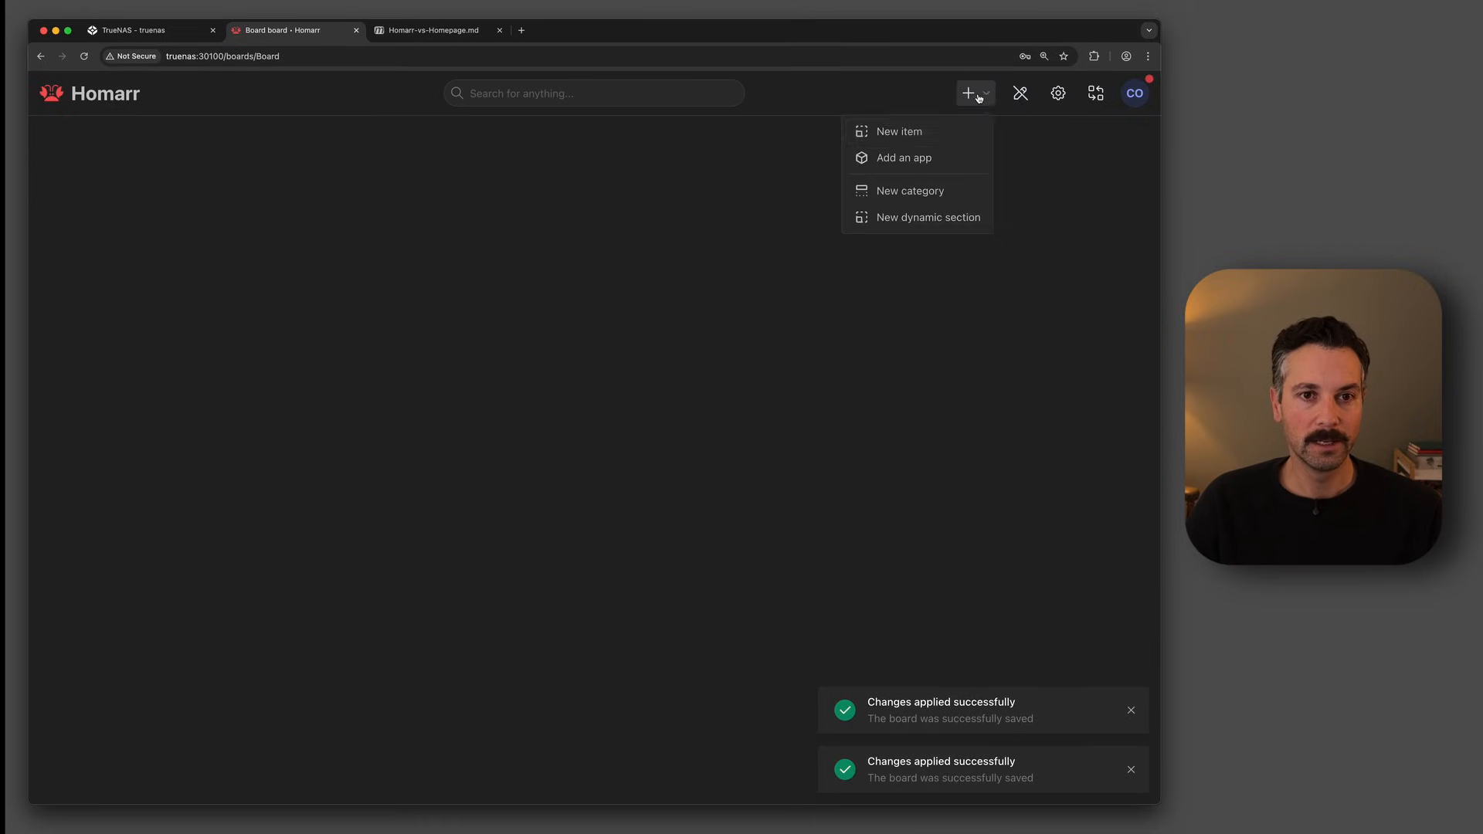
{"action": "left_click", "coordinate": [934, 164]}
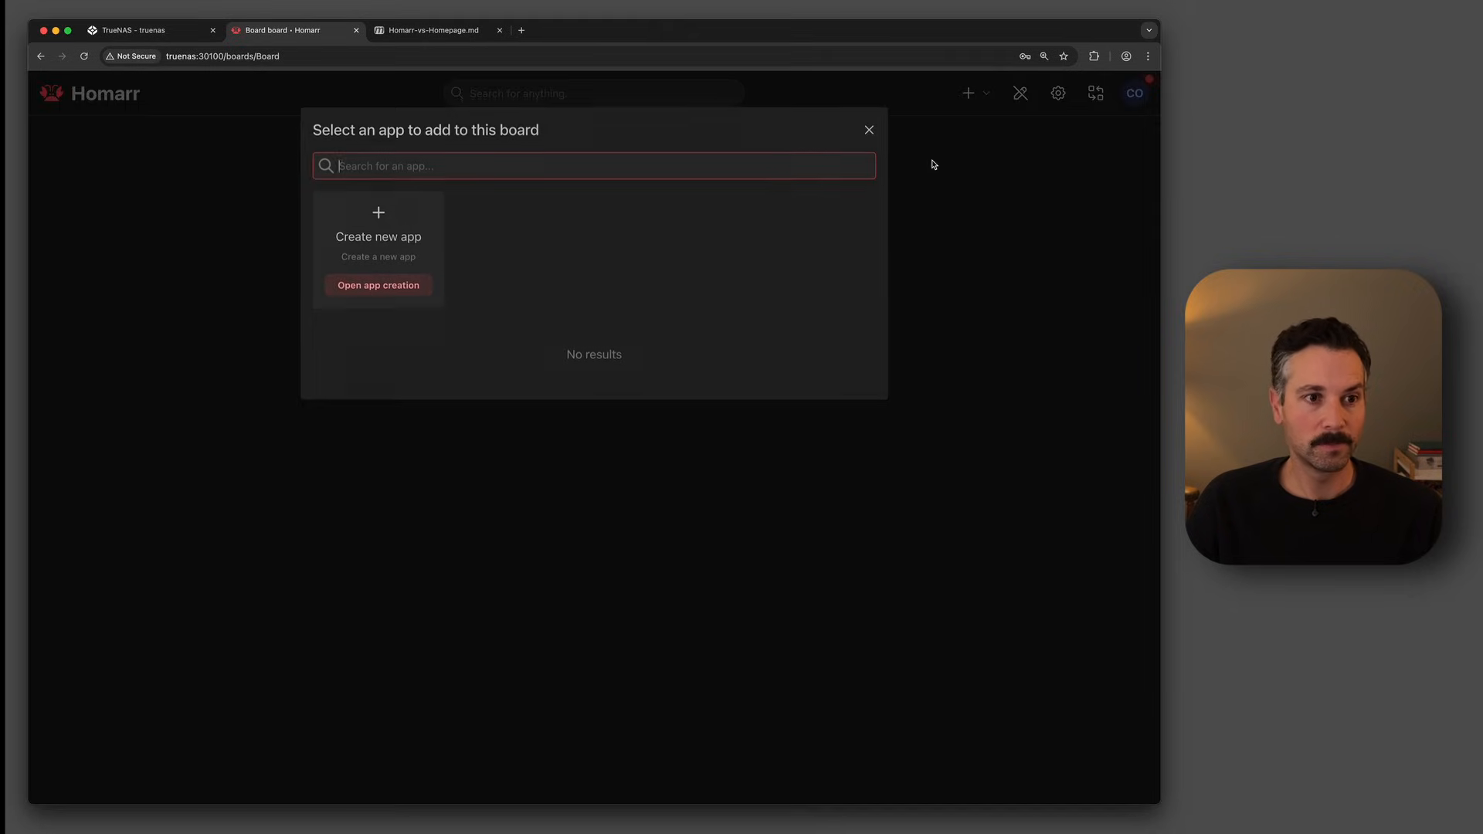
{"action": "left_click", "coordinate": [376, 296]}
{"action": "left_click", "coordinate": [533, 183]}
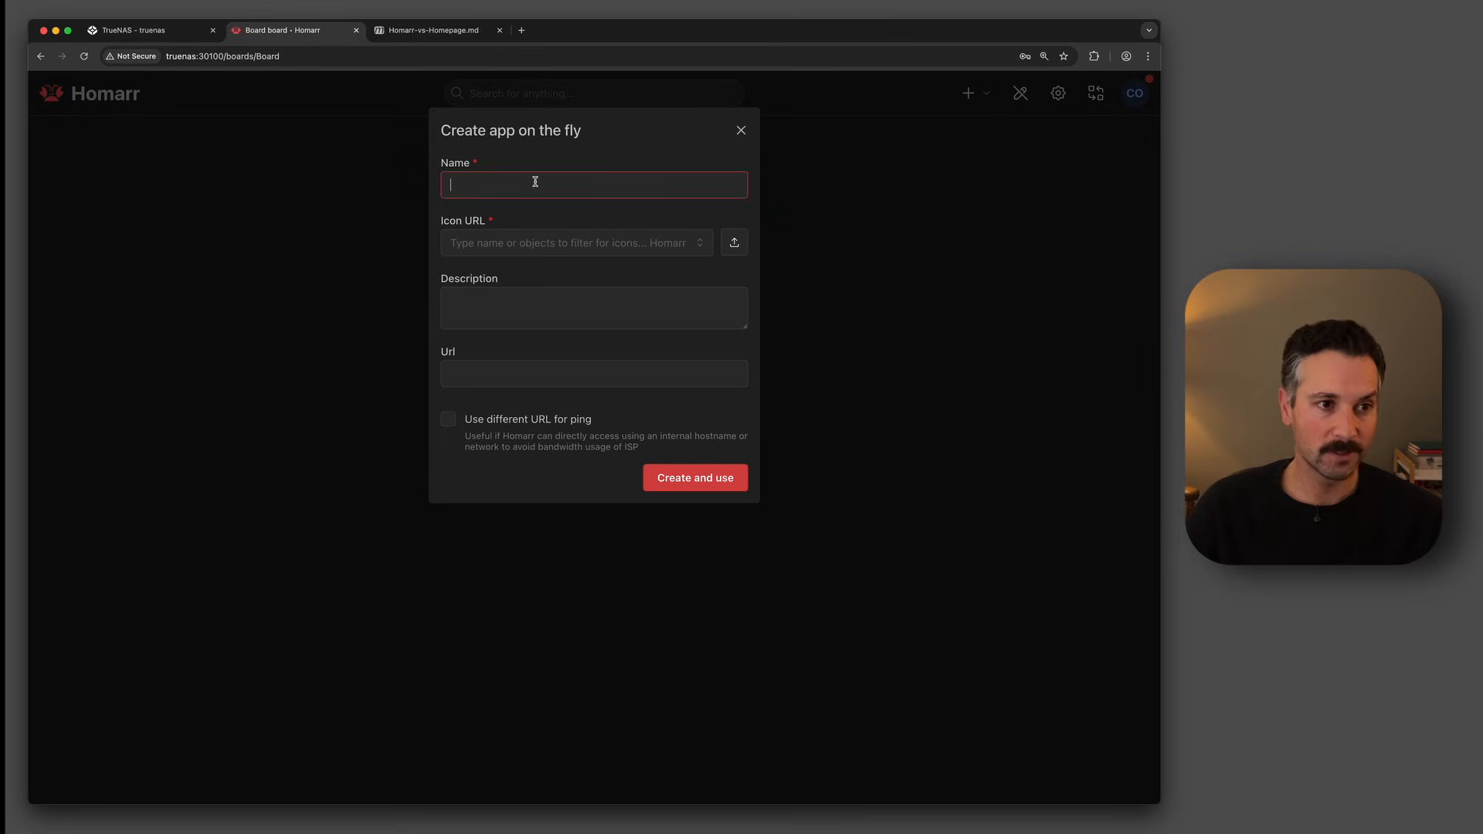
{"action": "type", "text": "Jellyfin"}
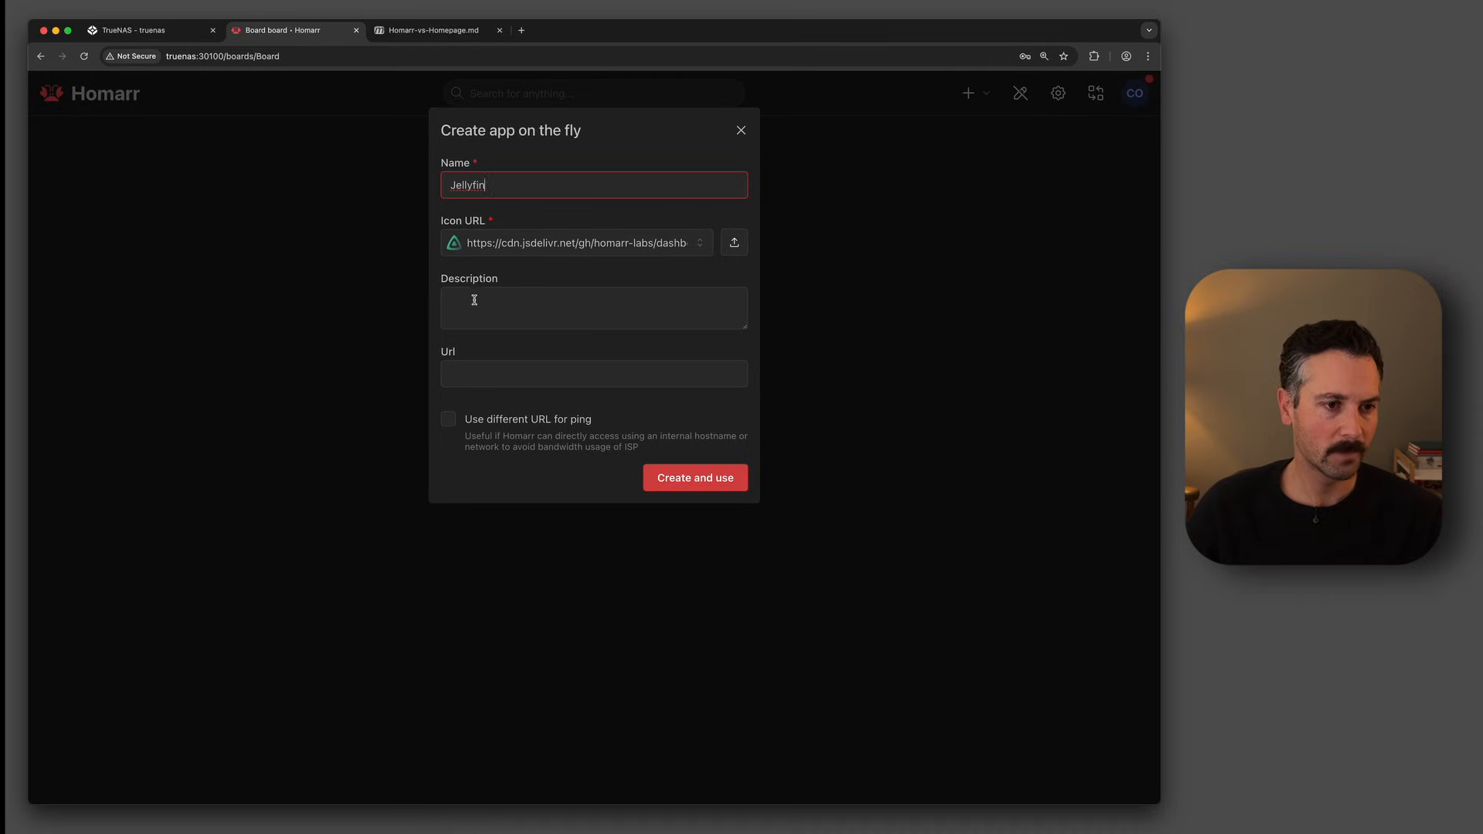
{"action": "left_click", "coordinate": [496, 377]}
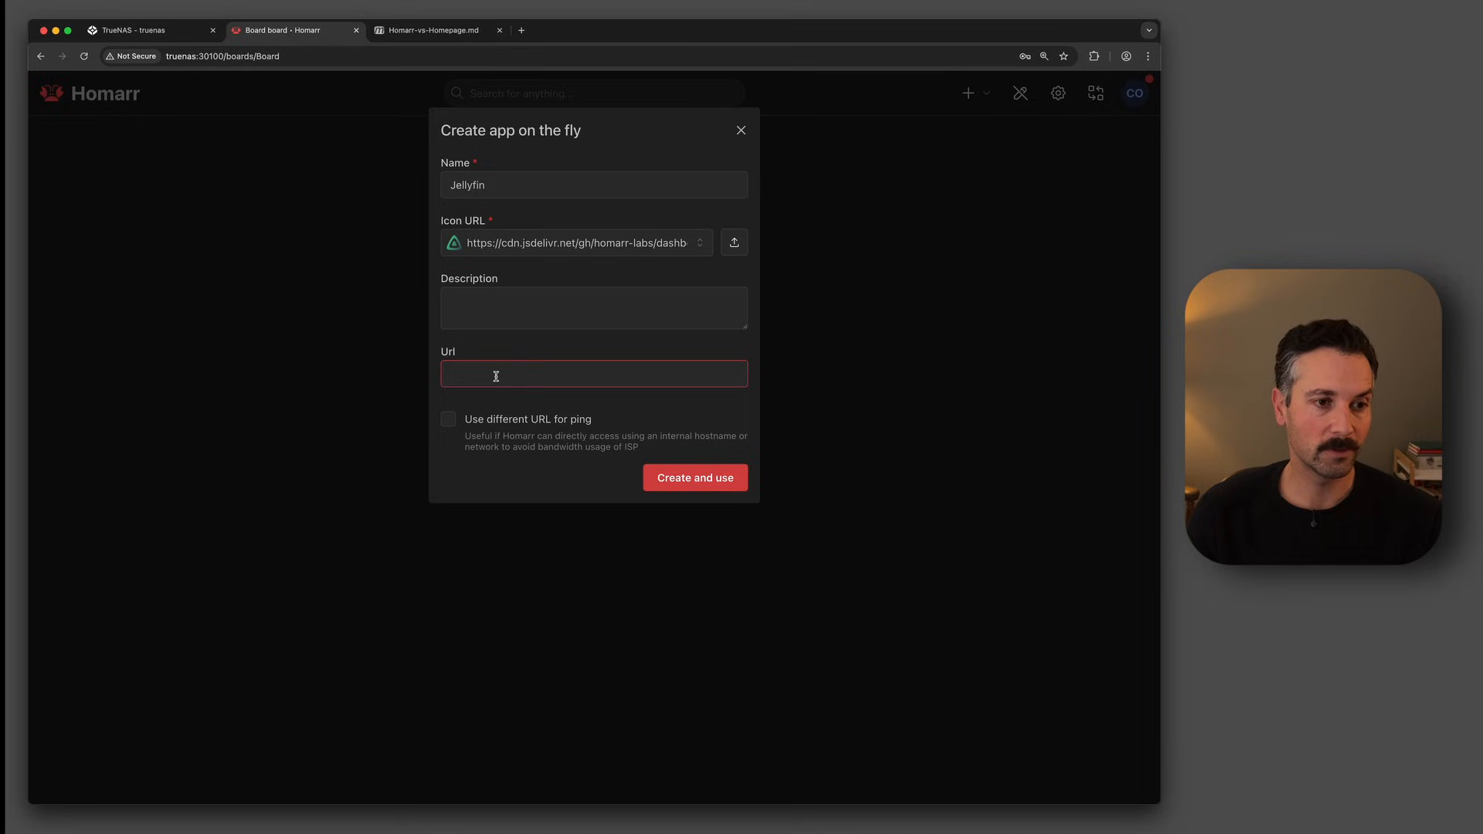
{"action": "type", "text": "http://192."}
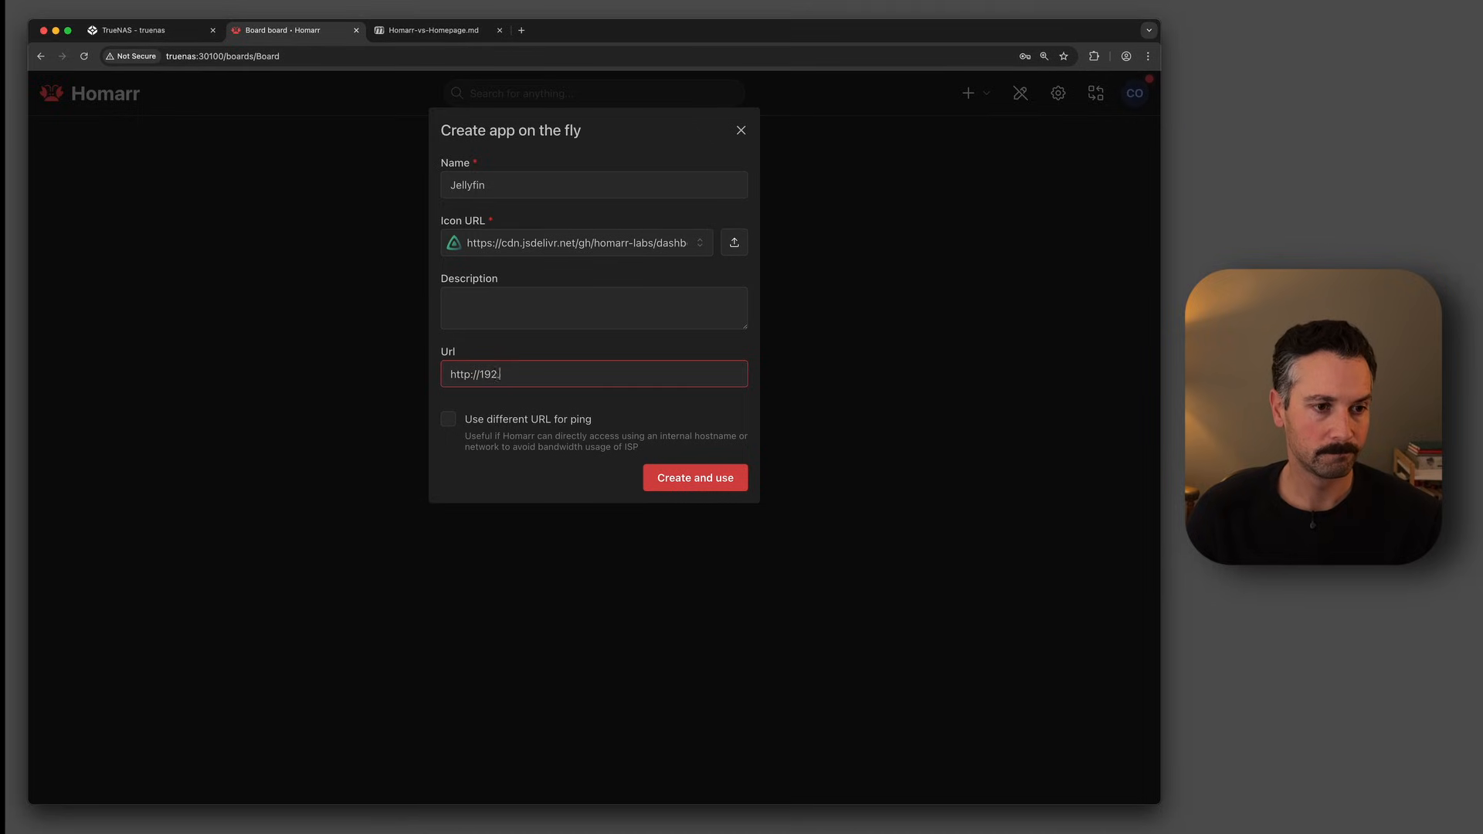
{"action": "type", "text": "168.86.245:8096"}
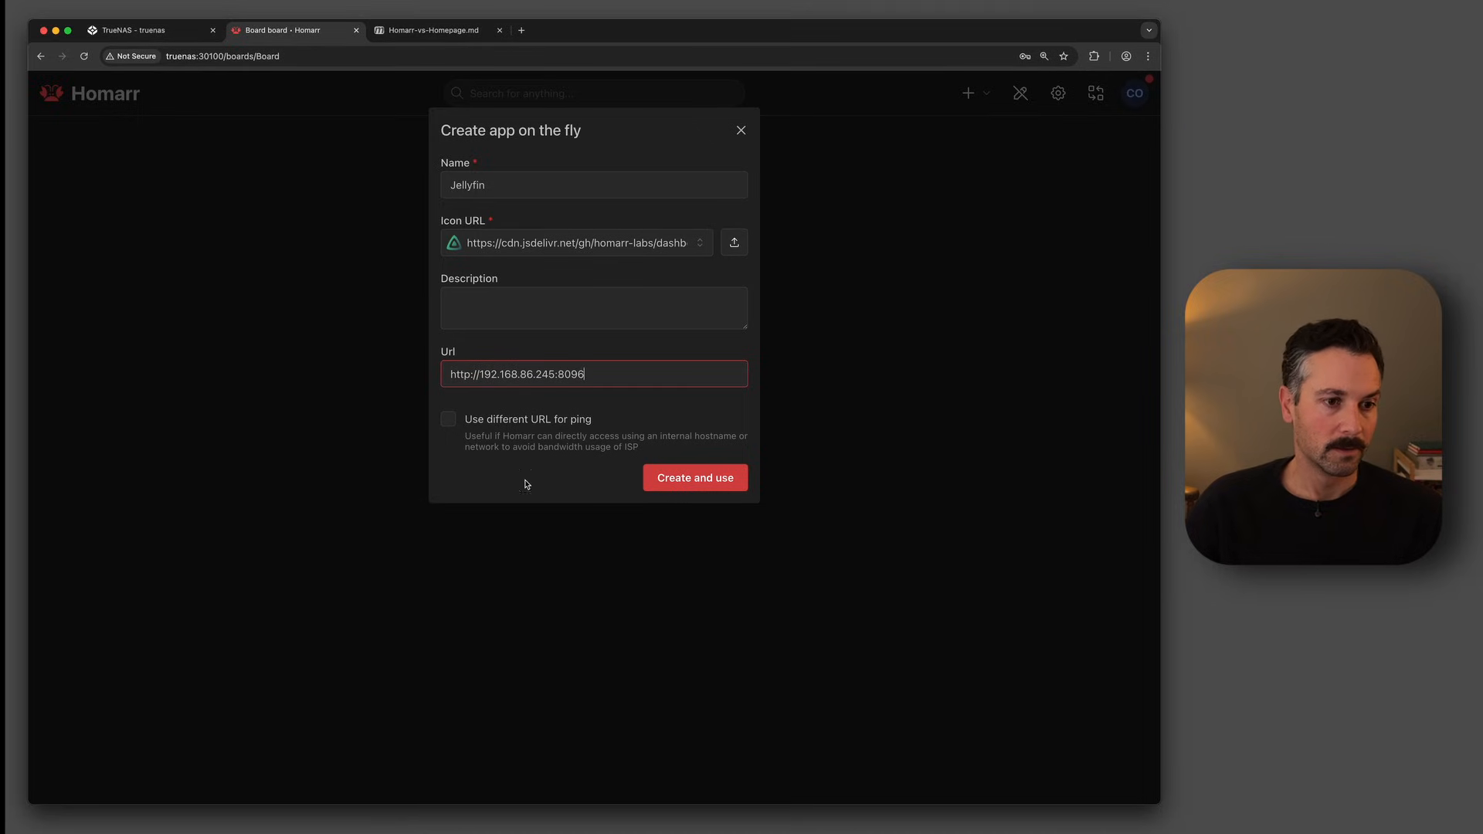
{"action": "left_click", "coordinate": [722, 485]}
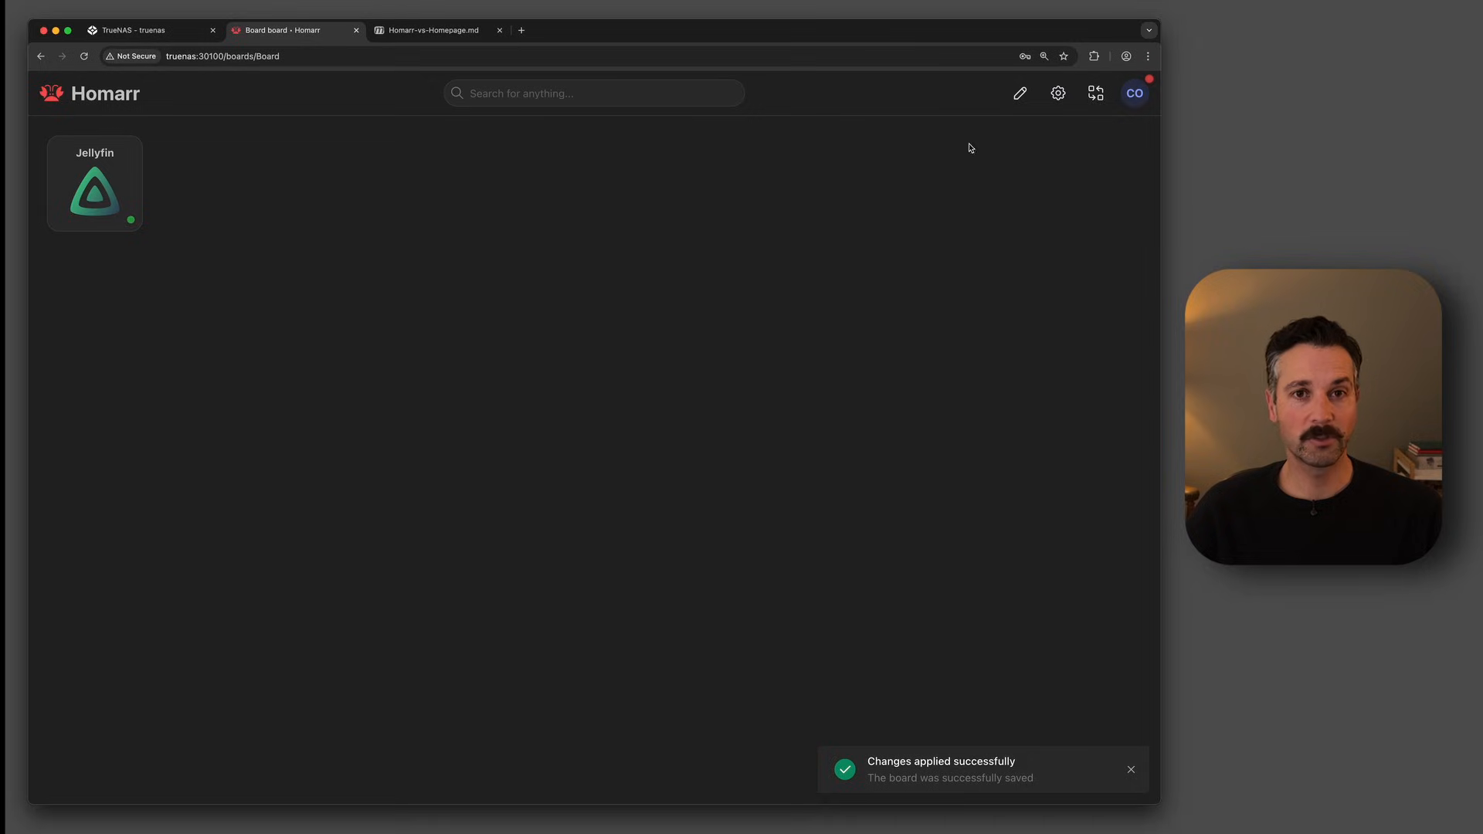
- Try to resize the Jellyfin tile on the board and save the board
{"action": "left_click", "coordinate": [1020, 93]}
{"action": "mouse_move", "coordinate": [127, 214]}
{"action": "left_mouse_down"}
{"action": "mouse_move", "coordinate": [517, 274]}
{"action": "mouse_move", "coordinate": [627, 315]}
{"action": "mouse_move", "coordinate": [720, 438]}
{"action": "mouse_move", "coordinate": [669, 427]}
{"action": "mouse_move", "coordinate": [553, 298]}
{"action": "mouse_move", "coordinate": [90, 166]}
{"action": "left_mouse_up"}
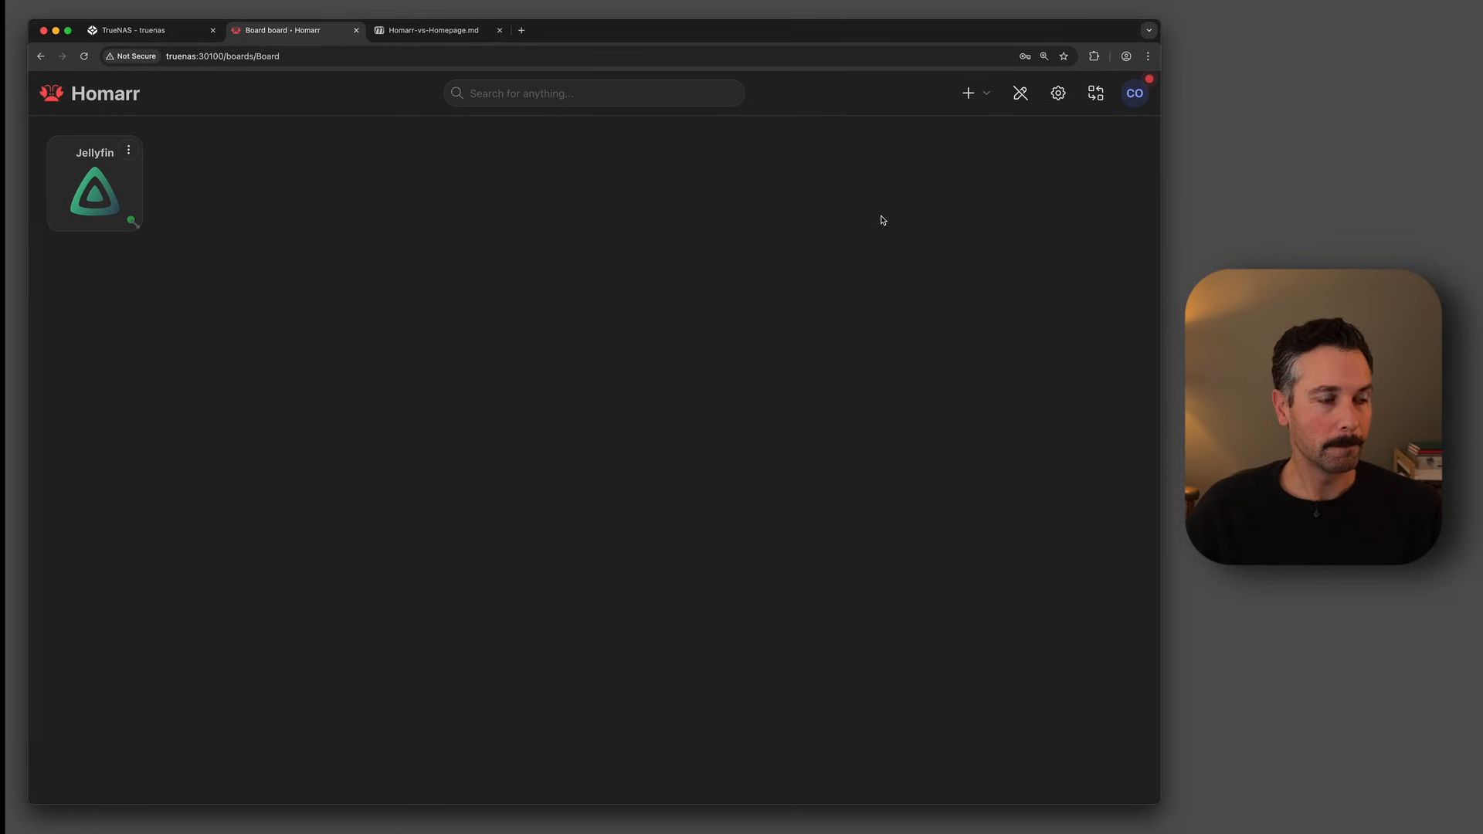
{"action": "left_click", "coordinate": [1021, 93]}
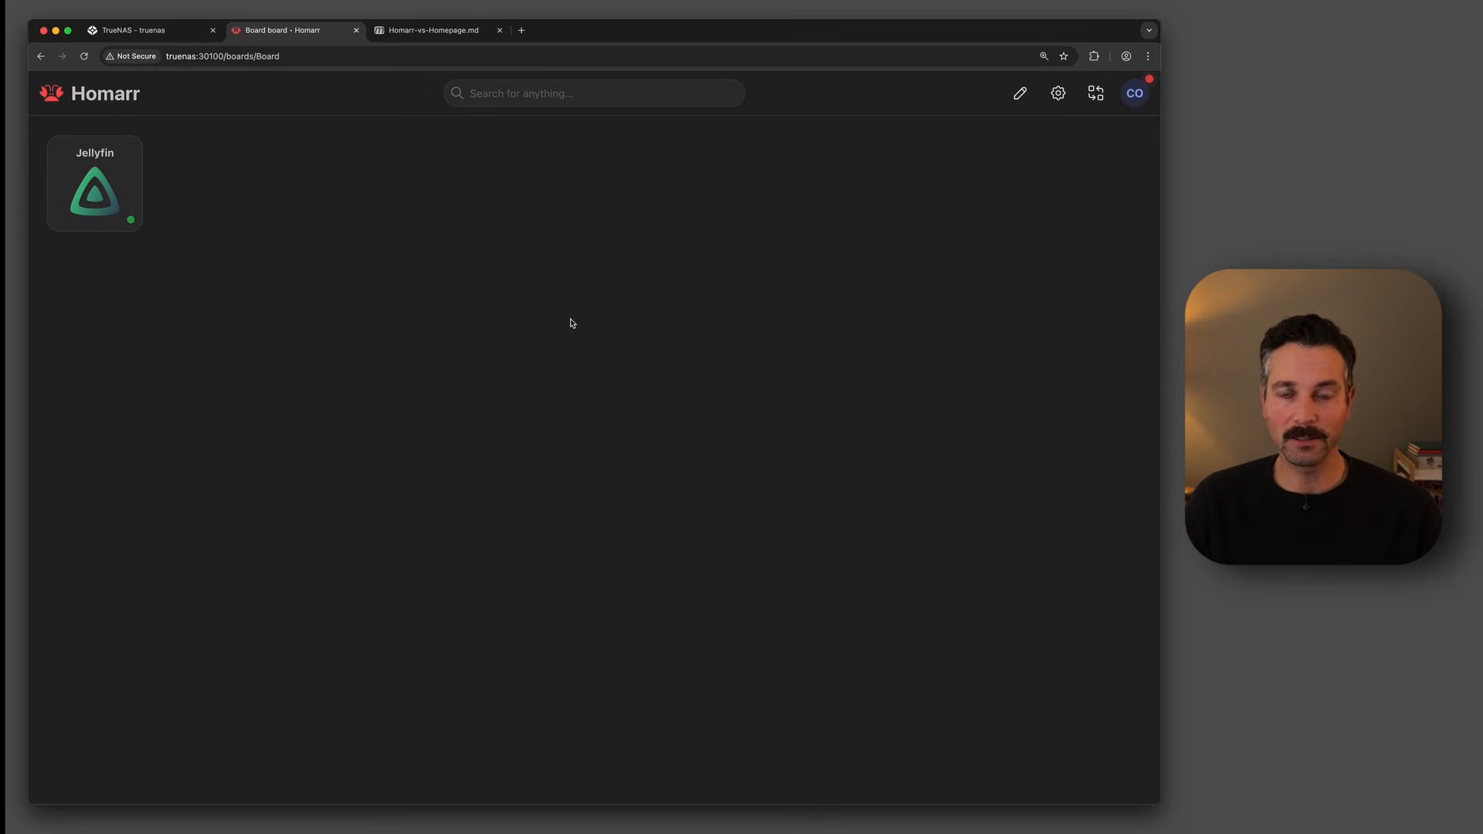
- Add a Download Client widget to the board and enlarge it to about five columns wide and two rows high
{"action": "left_click", "coordinate": [1020, 94]}
{"action": "left_click", "coordinate": [971, 94]}
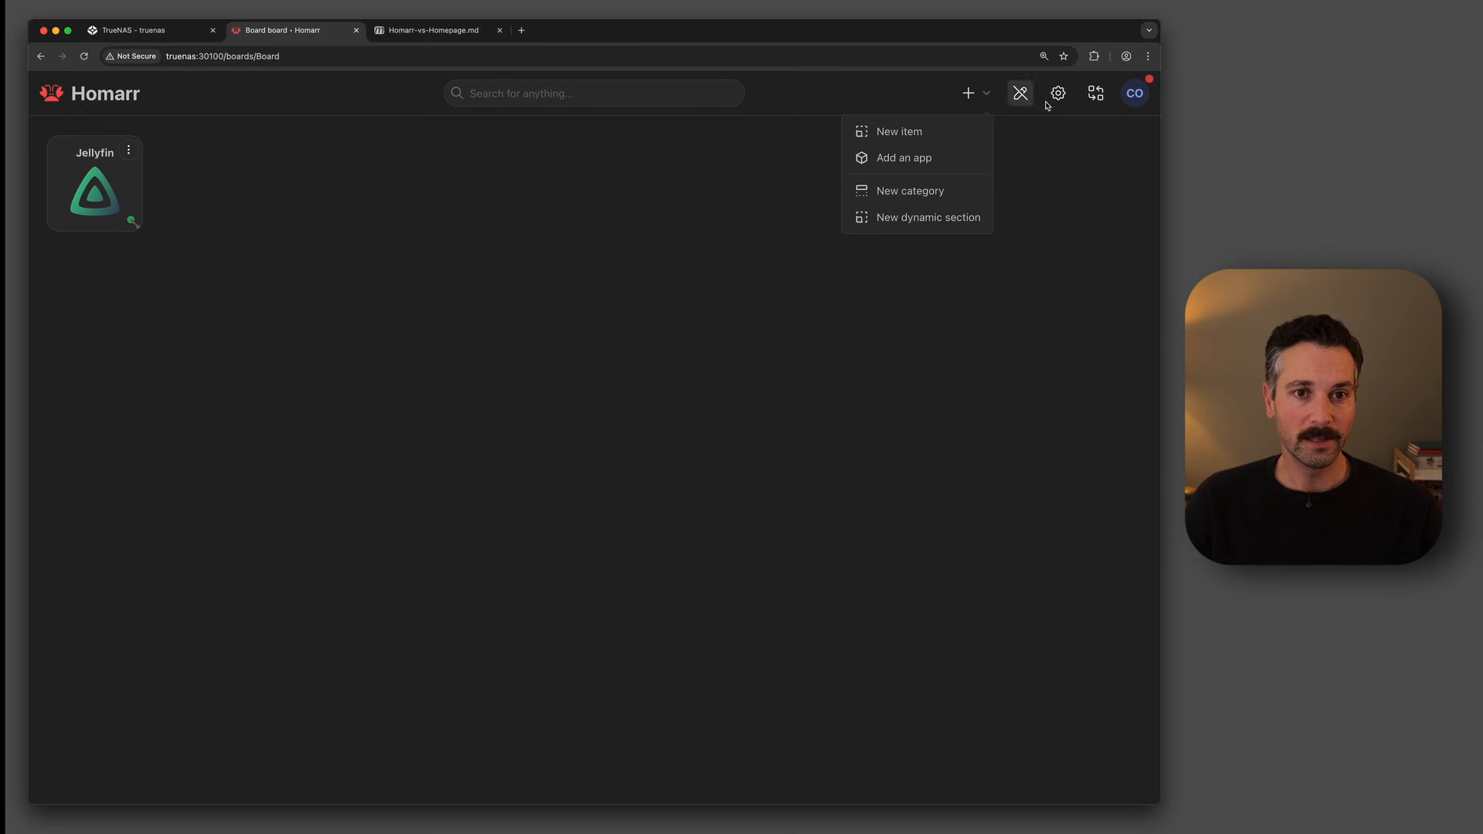
{"action": "left_click", "coordinate": [917, 136]}
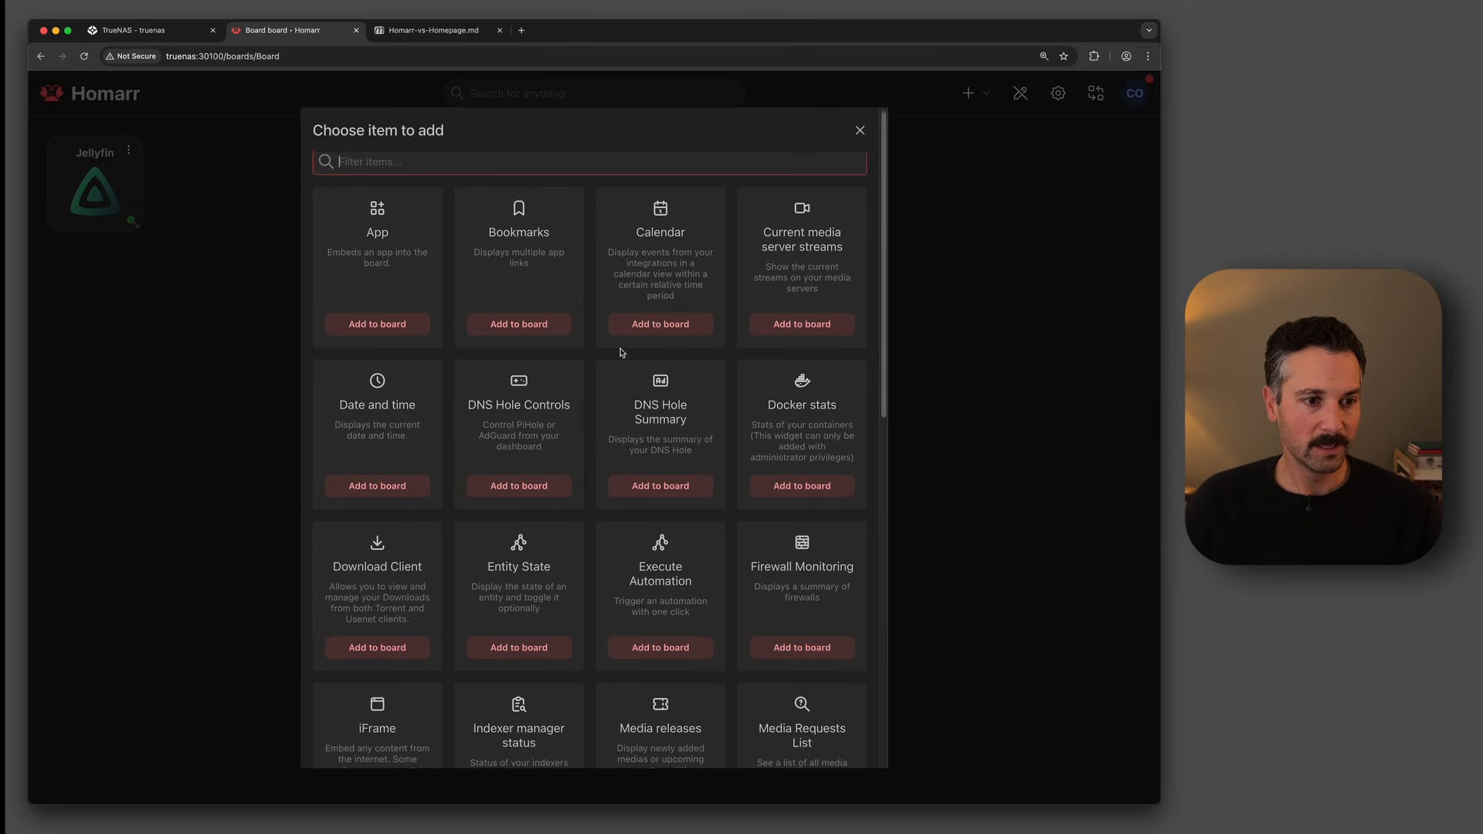
{"action": "scroll", "coordinate": [814, 308], "scroll_direction": "down", "scroll_amount": 1}
{"action": "left_click_drag", "start_coordinate": [884, 184], "coordinate": [877, 287]}
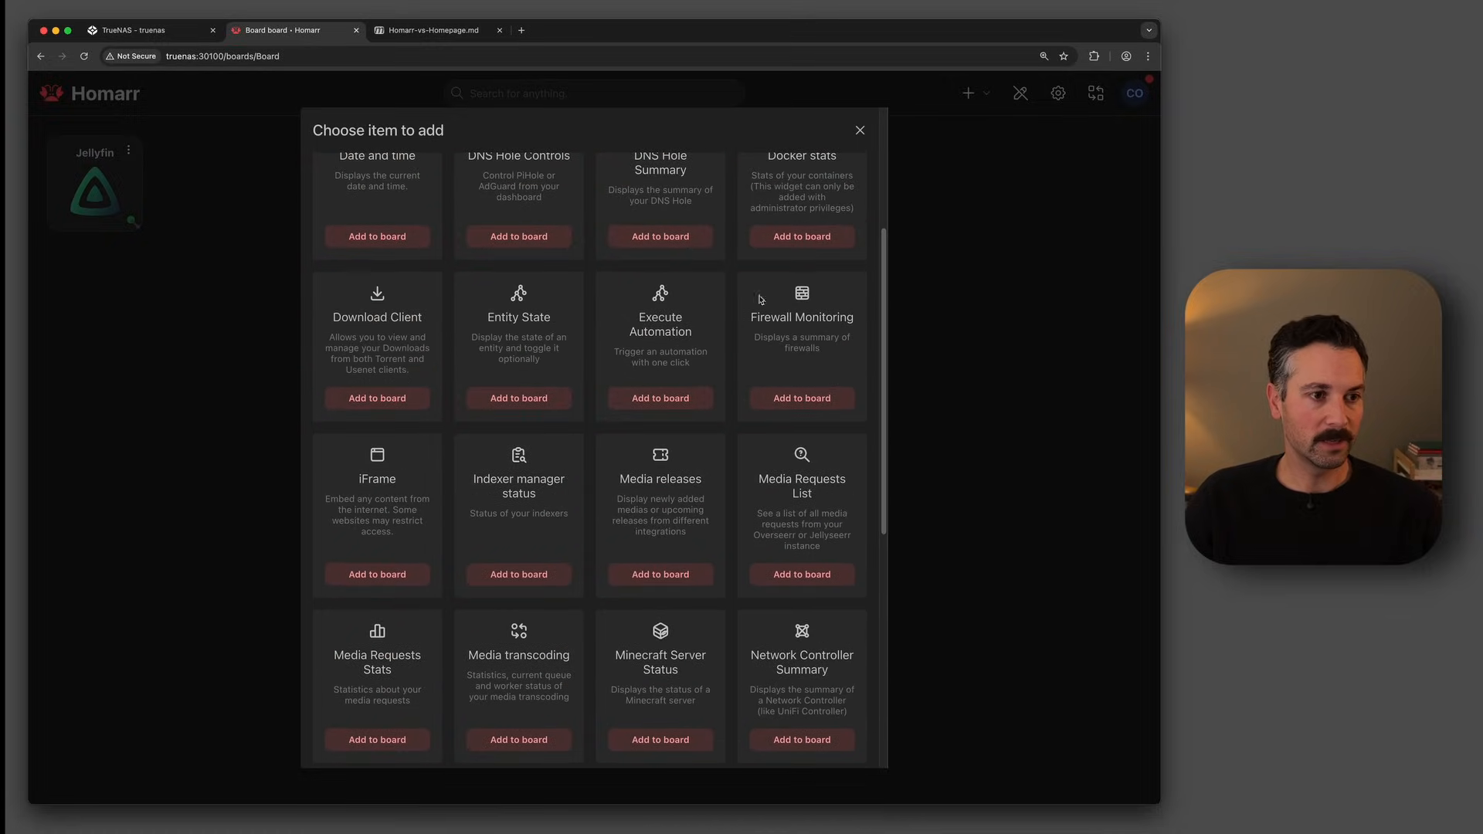
{"action": "left_click", "coordinate": [373, 398]}
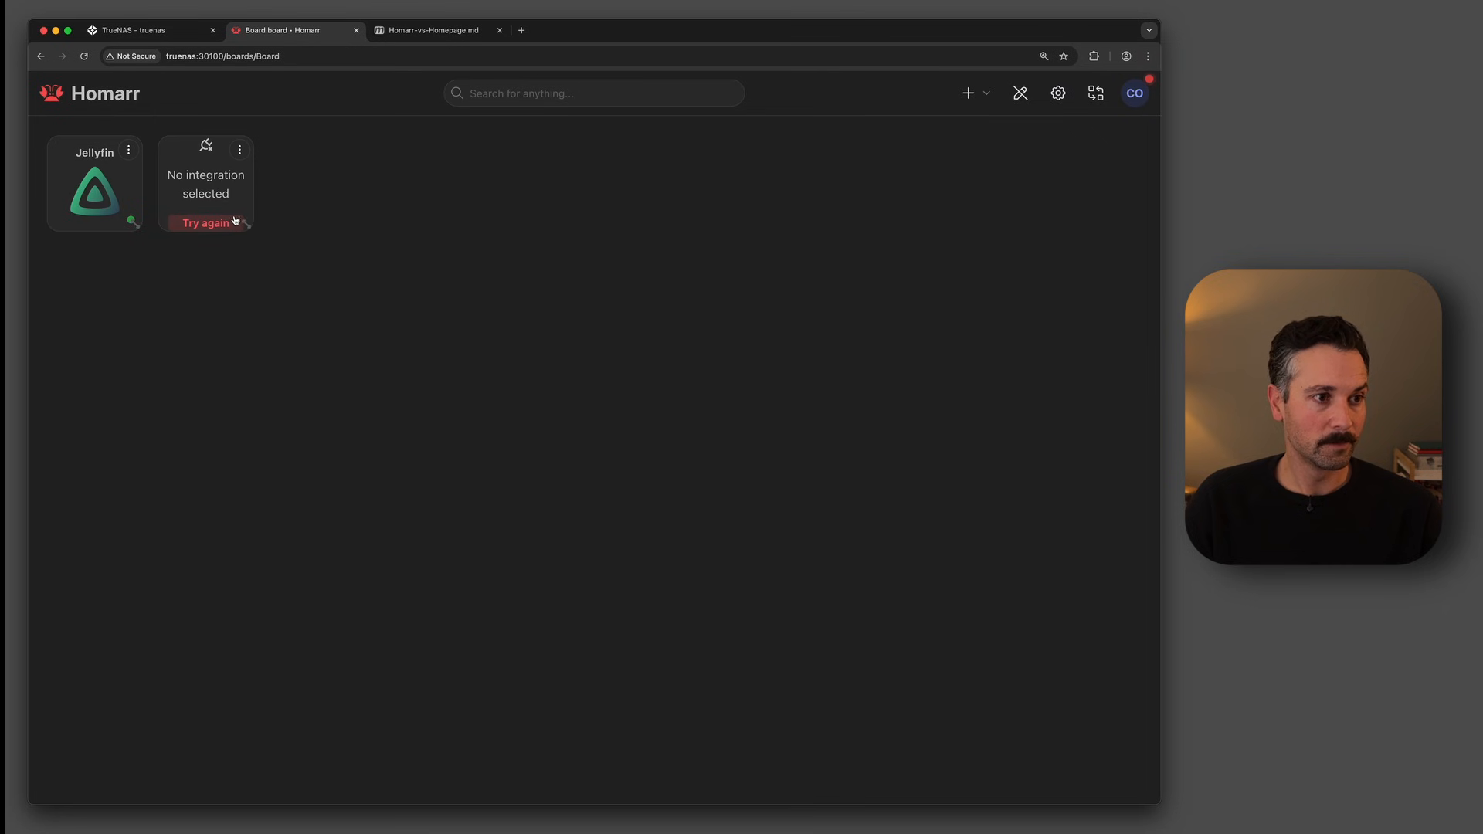
{"action": "left_click_drag", "start_coordinate": [246, 225], "coordinate": [685, 333]}
- Check which integrations can be selected in the Download Client widget's settings and close them without changes
{"action": "left_click", "coordinate": [683, 150]}
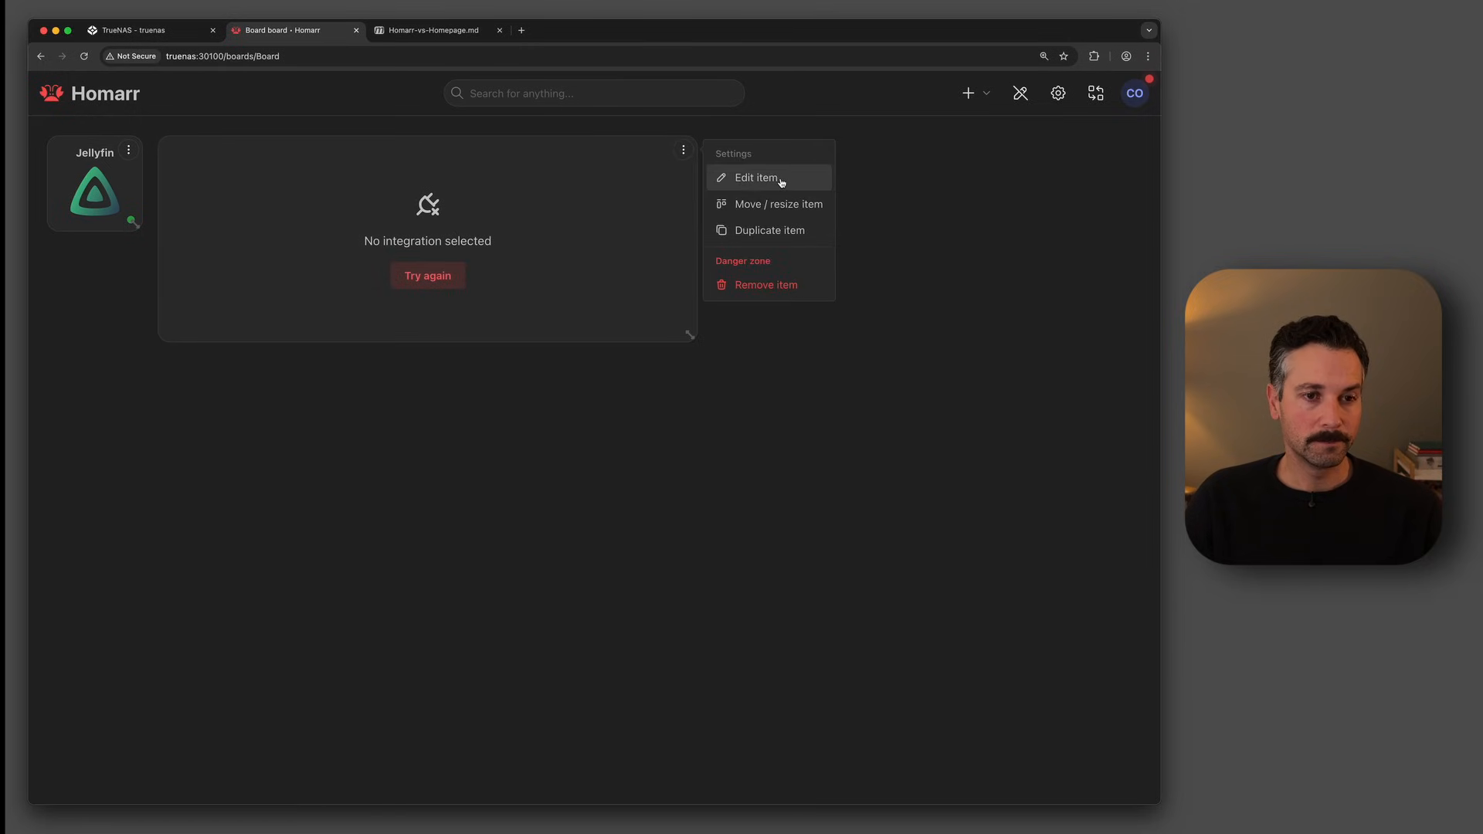
{"action": "left_click", "coordinate": [781, 181]}
{"action": "left_click", "coordinate": [461, 189]}
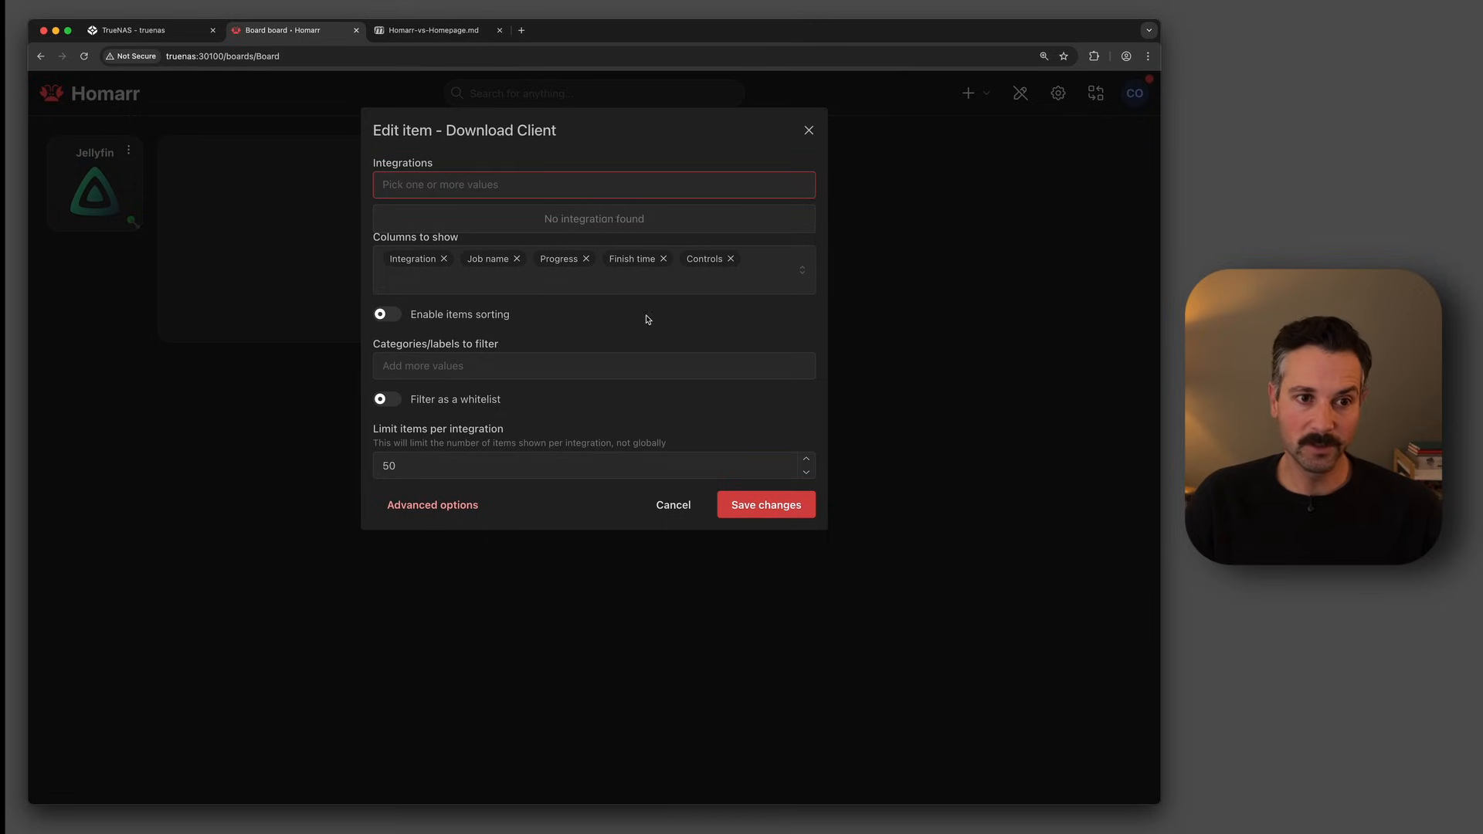
{"action": "left_click", "coordinate": [809, 130]}
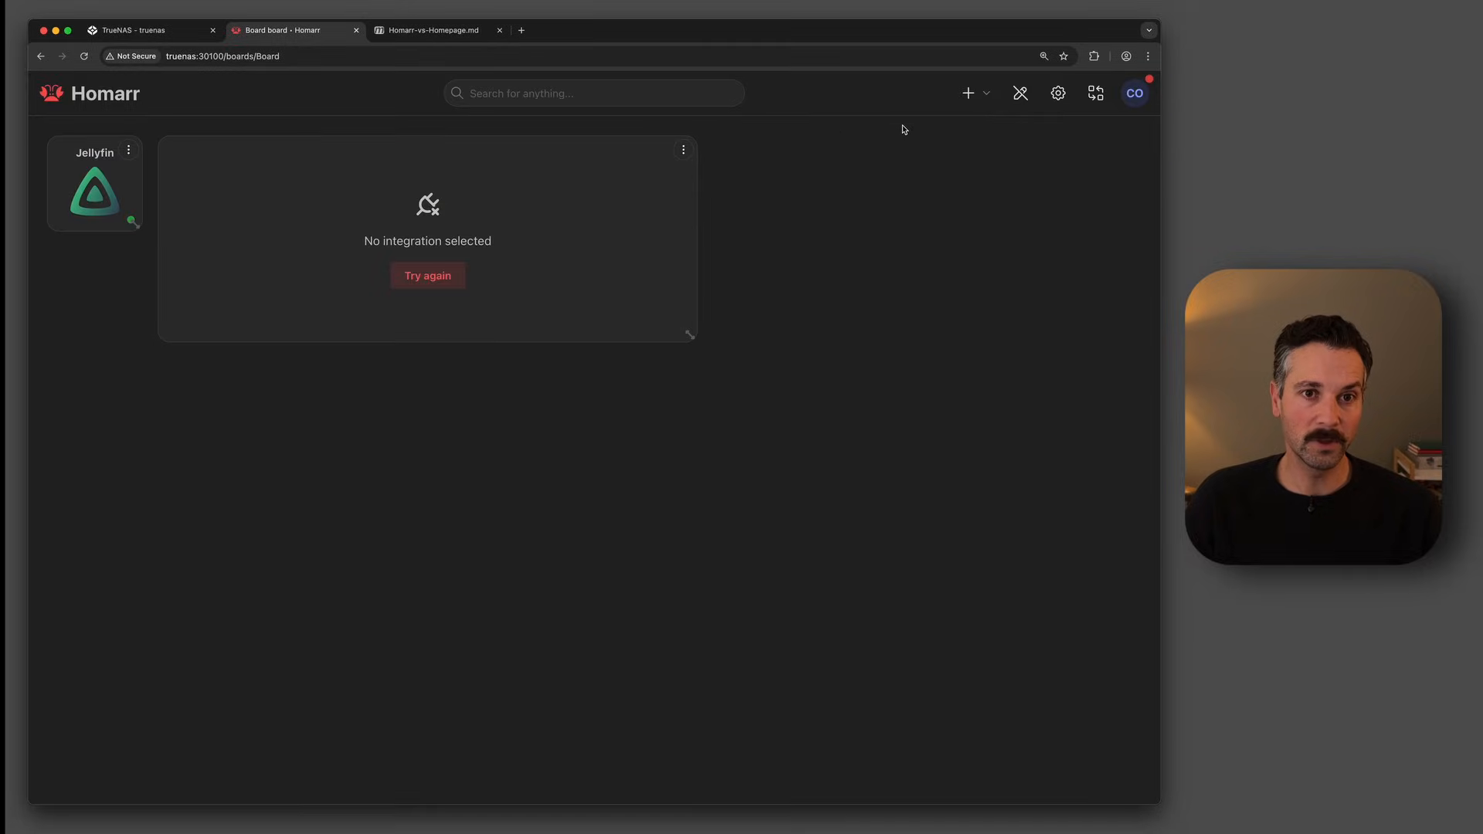
- Save the board and start a new SABnzbd integration in the Homarr management area
{"action": "left_click", "coordinate": [1033, 99]}
{"action": "left_click", "coordinate": [1134, 99]}
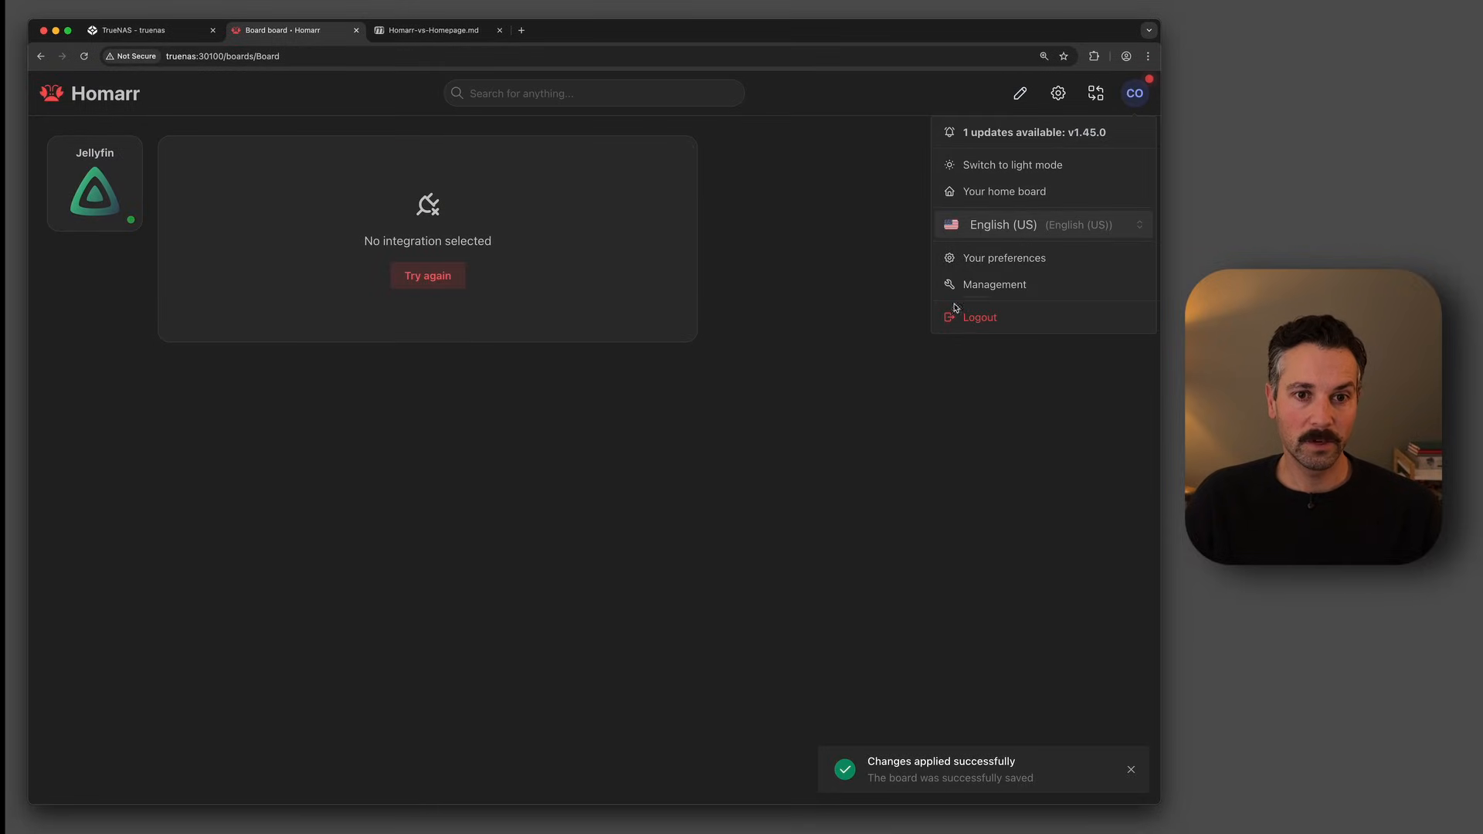
{"action": "left_click", "coordinate": [996, 285]}
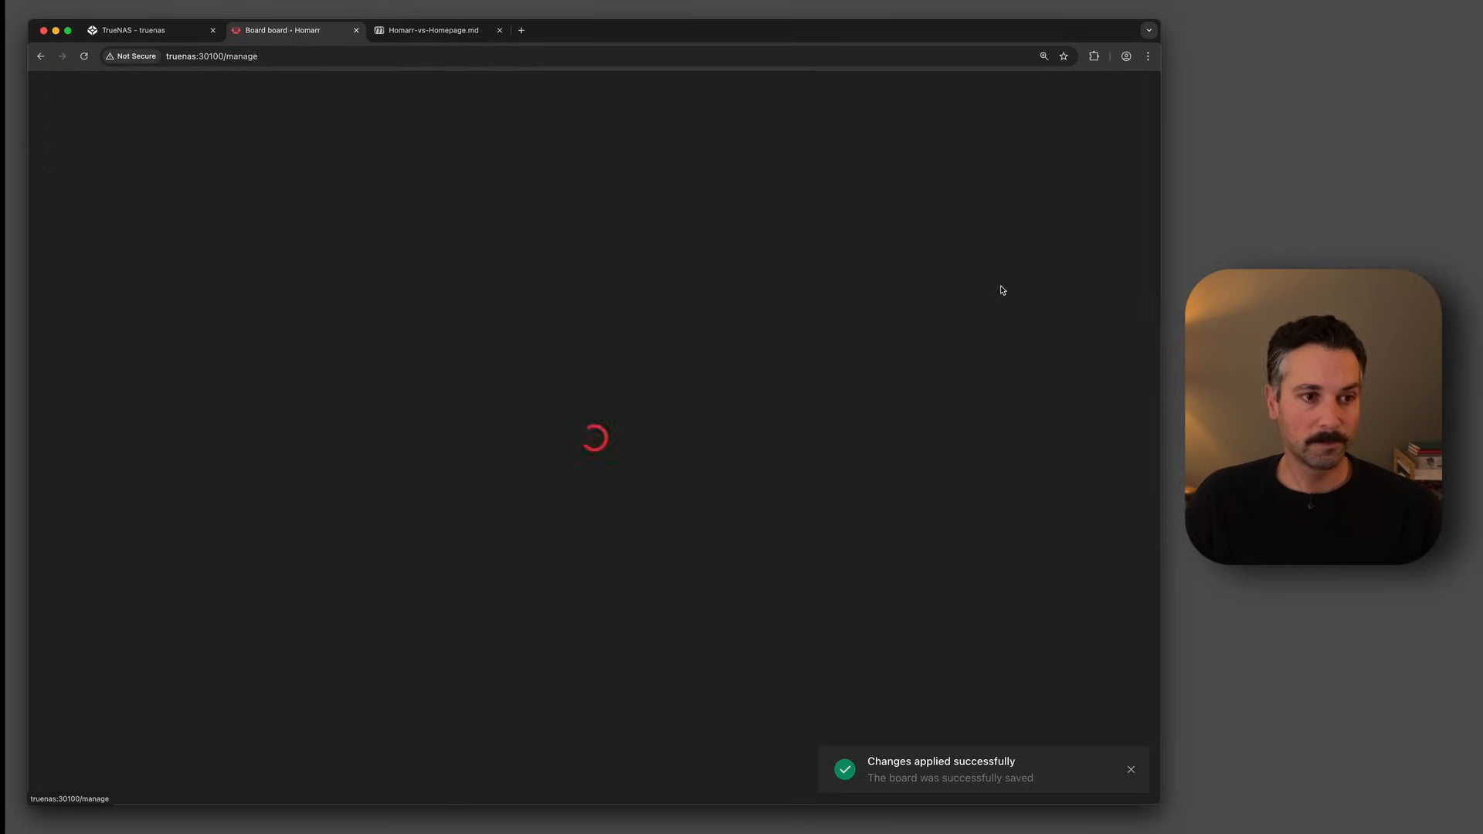
{"action": "left_click", "coordinate": [115, 241]}
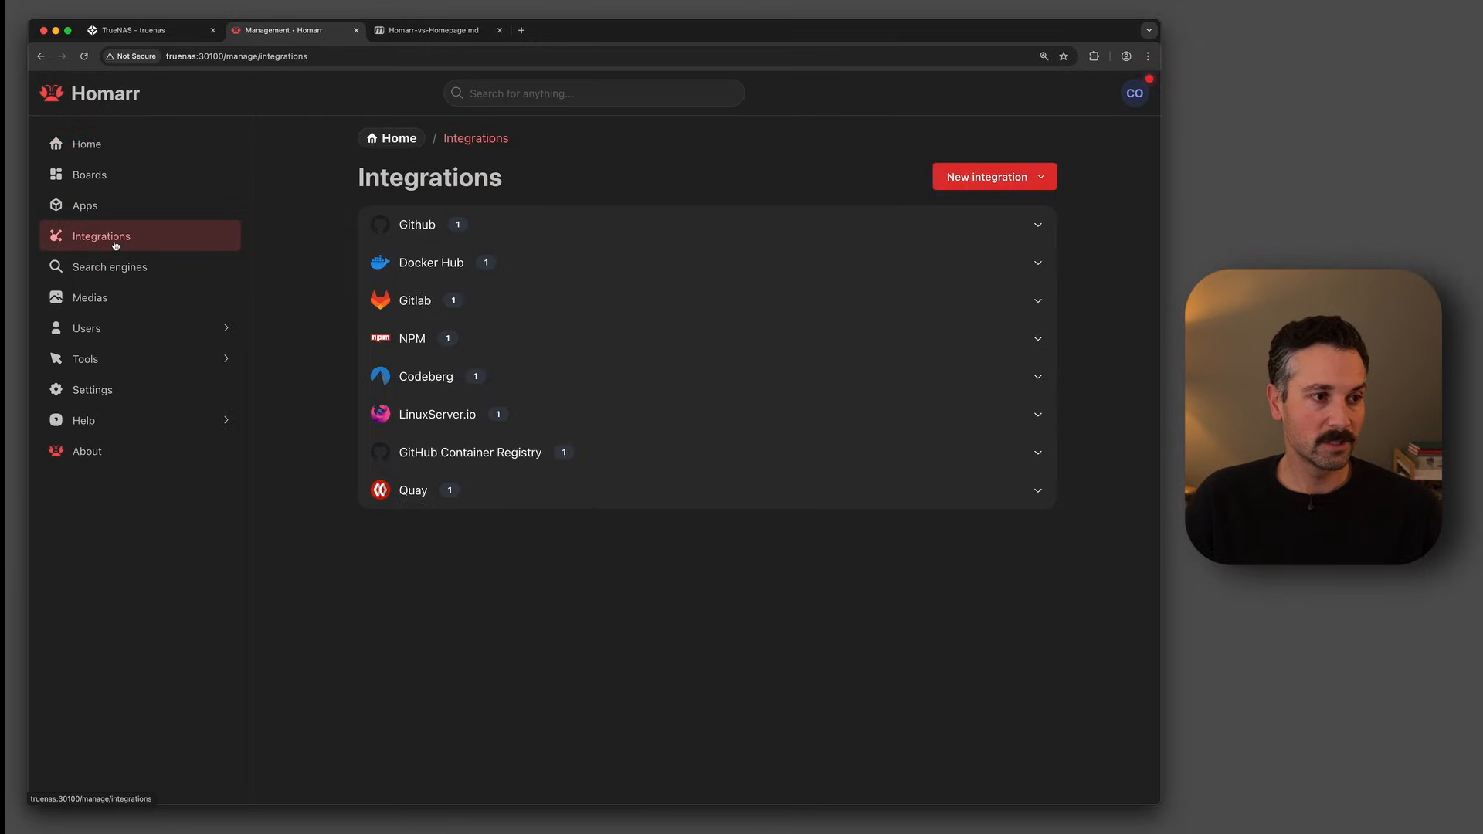
{"action": "left_click", "coordinate": [970, 182]}
{"action": "type", "text": "sab"}
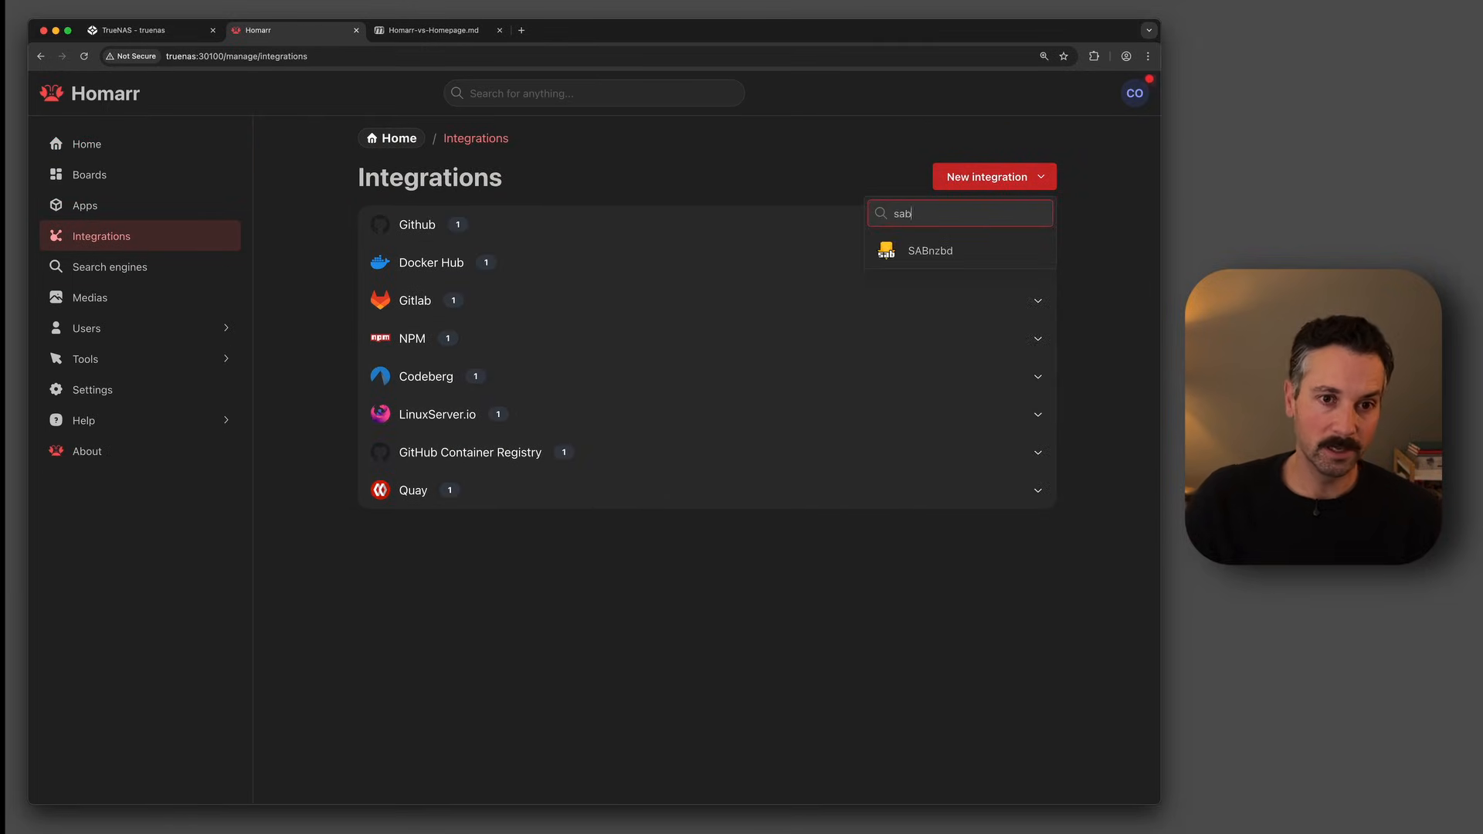
{"action": "left_click", "coordinate": [945, 263]}
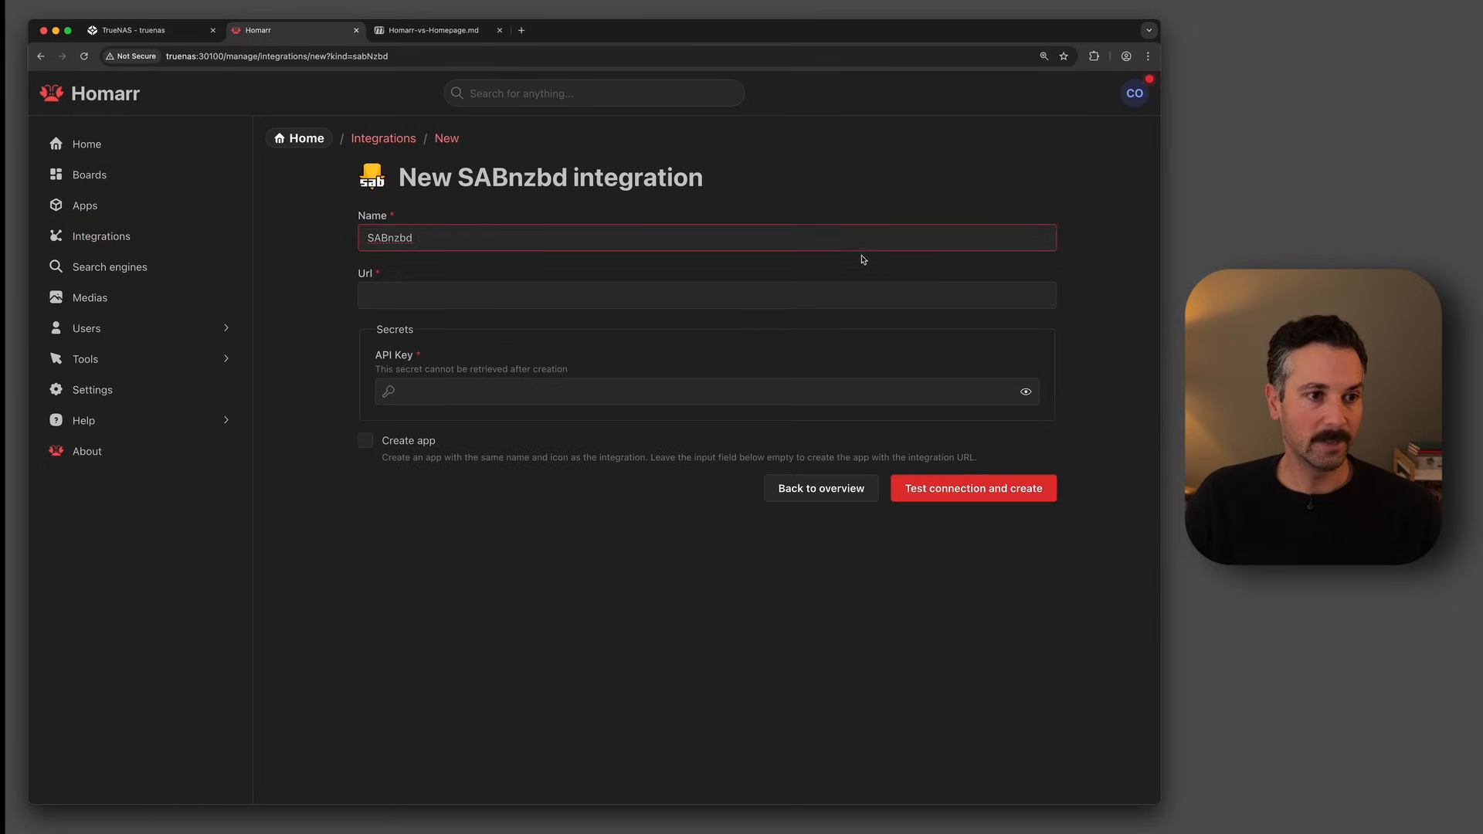
{"action": "left_click", "coordinate": [466, 294]}
{"action": "type", "text": "ht"}
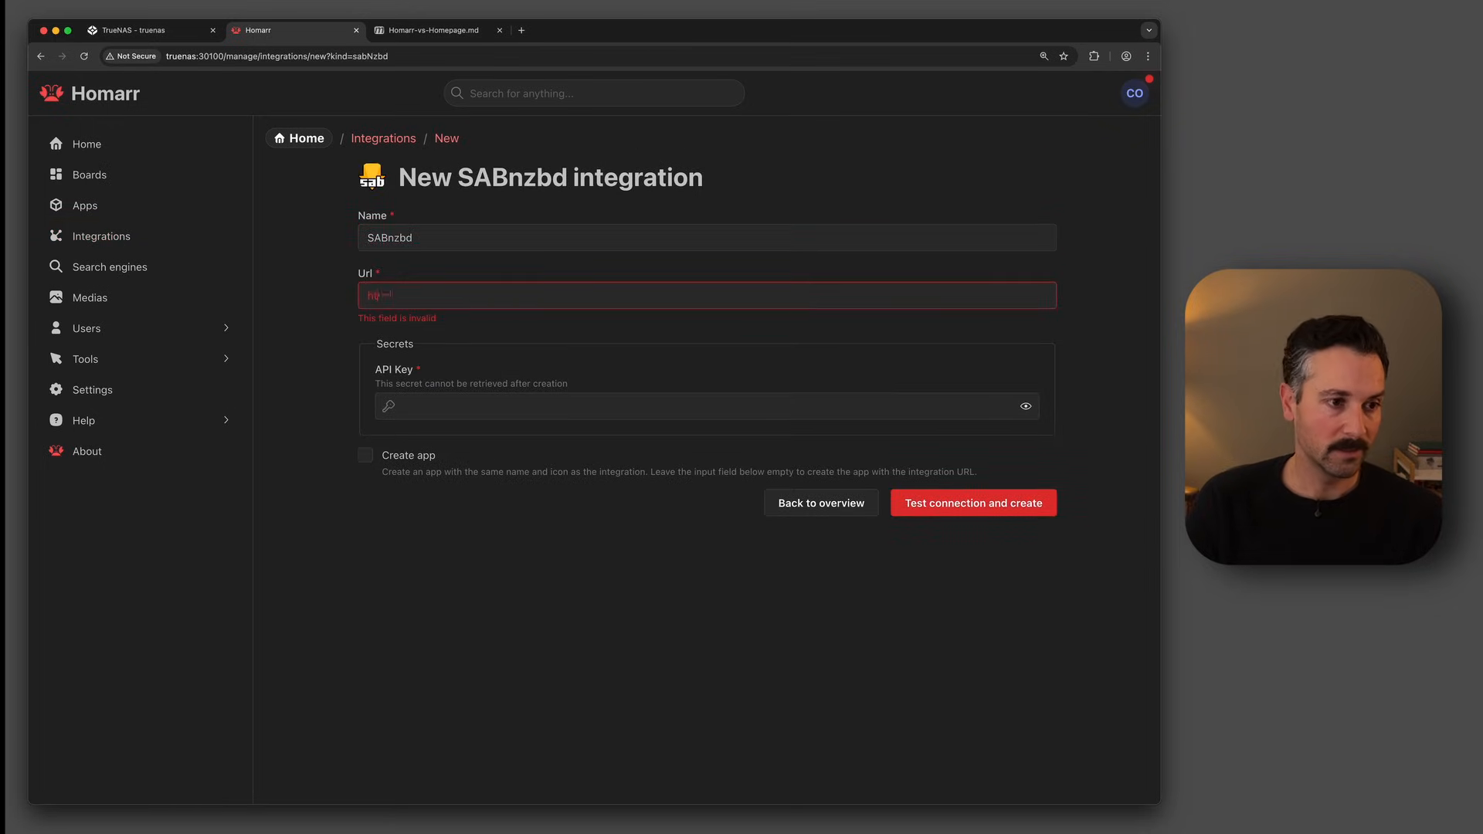
{"action": "type", "text": "tp://192.168.86.245:8181"}
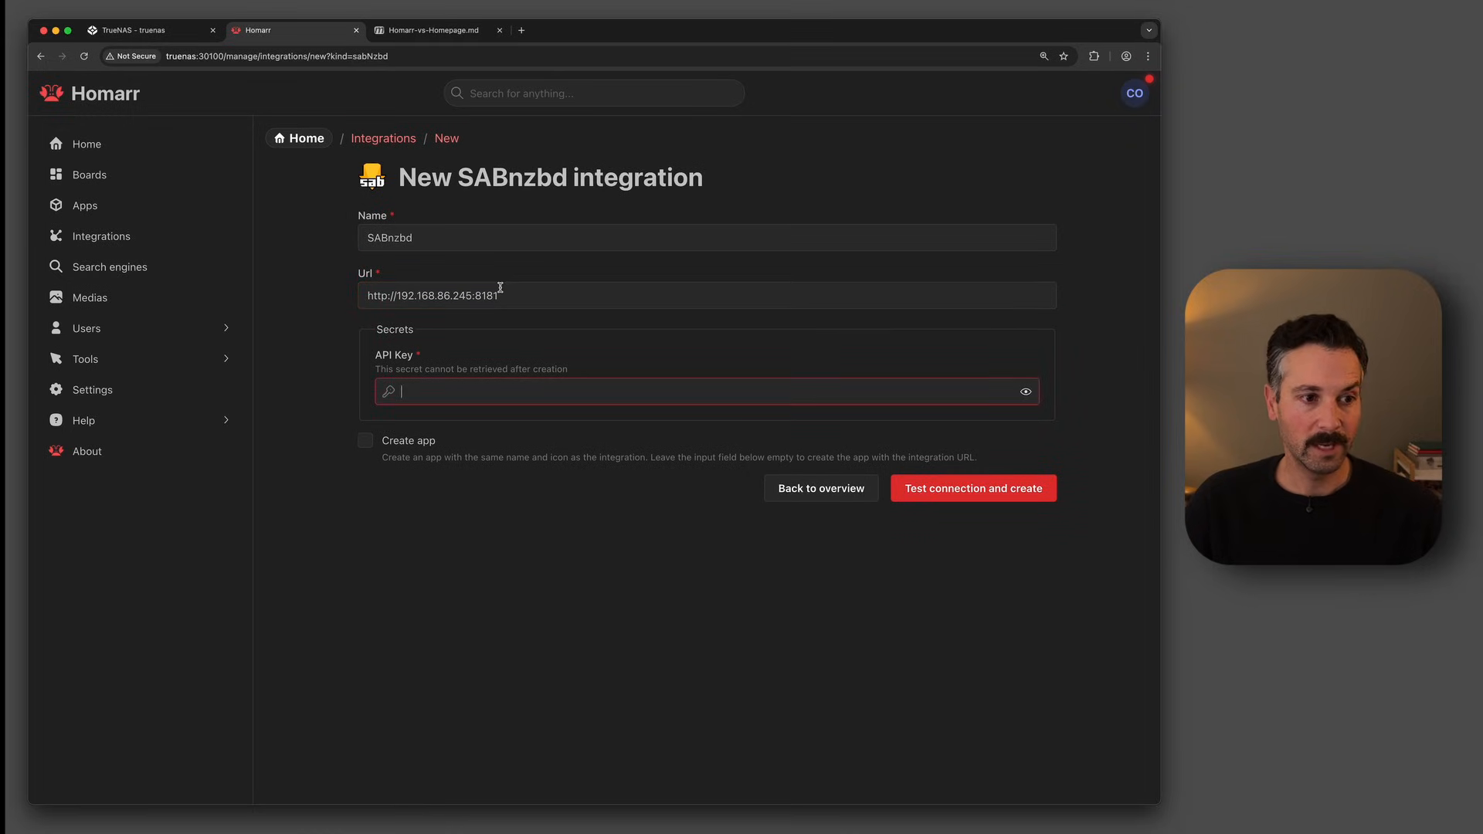
{"action": "key", "text": "Tab"}
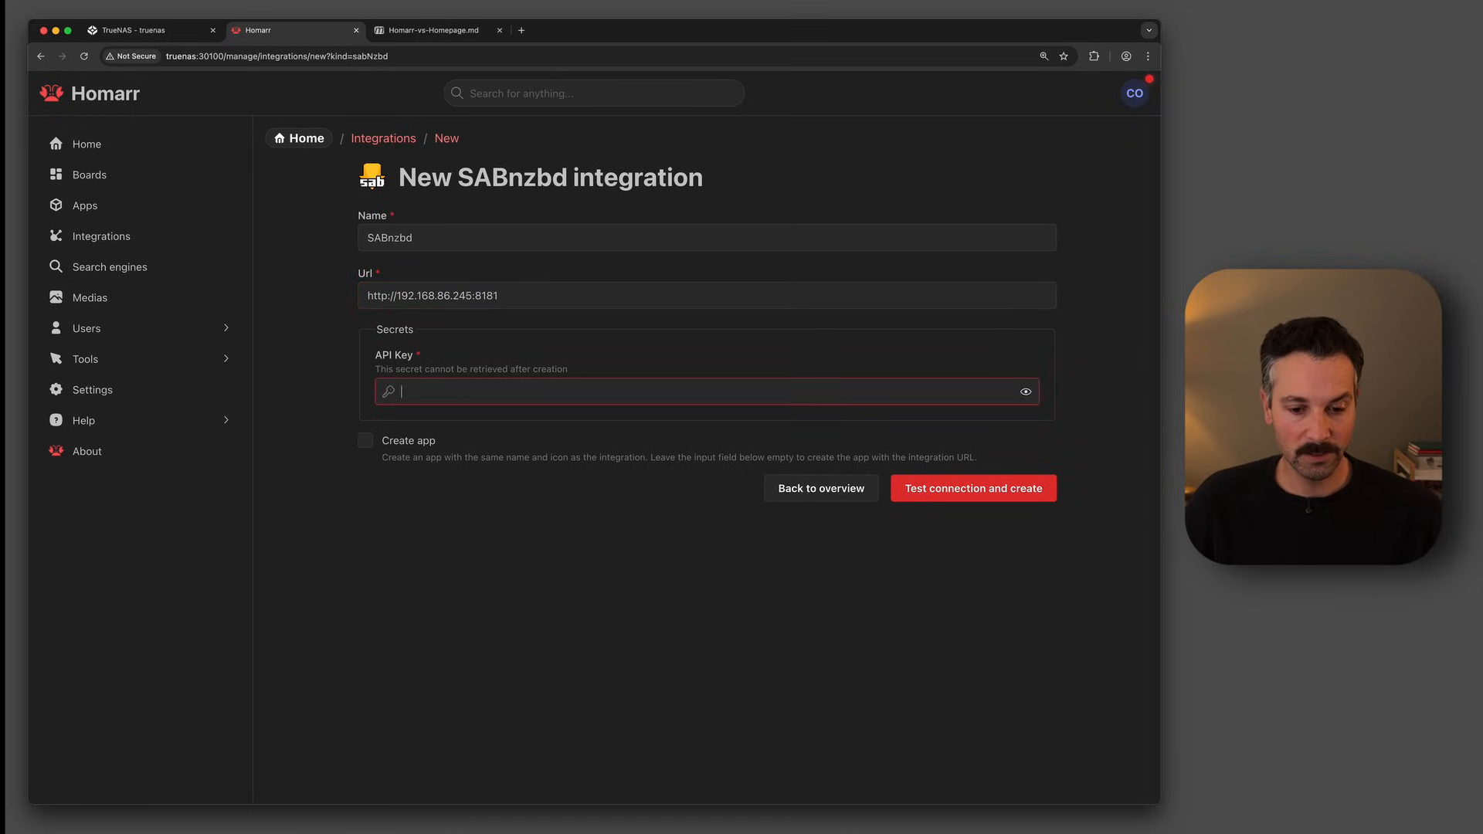
{"action": "key", "text": "super+Tab"}
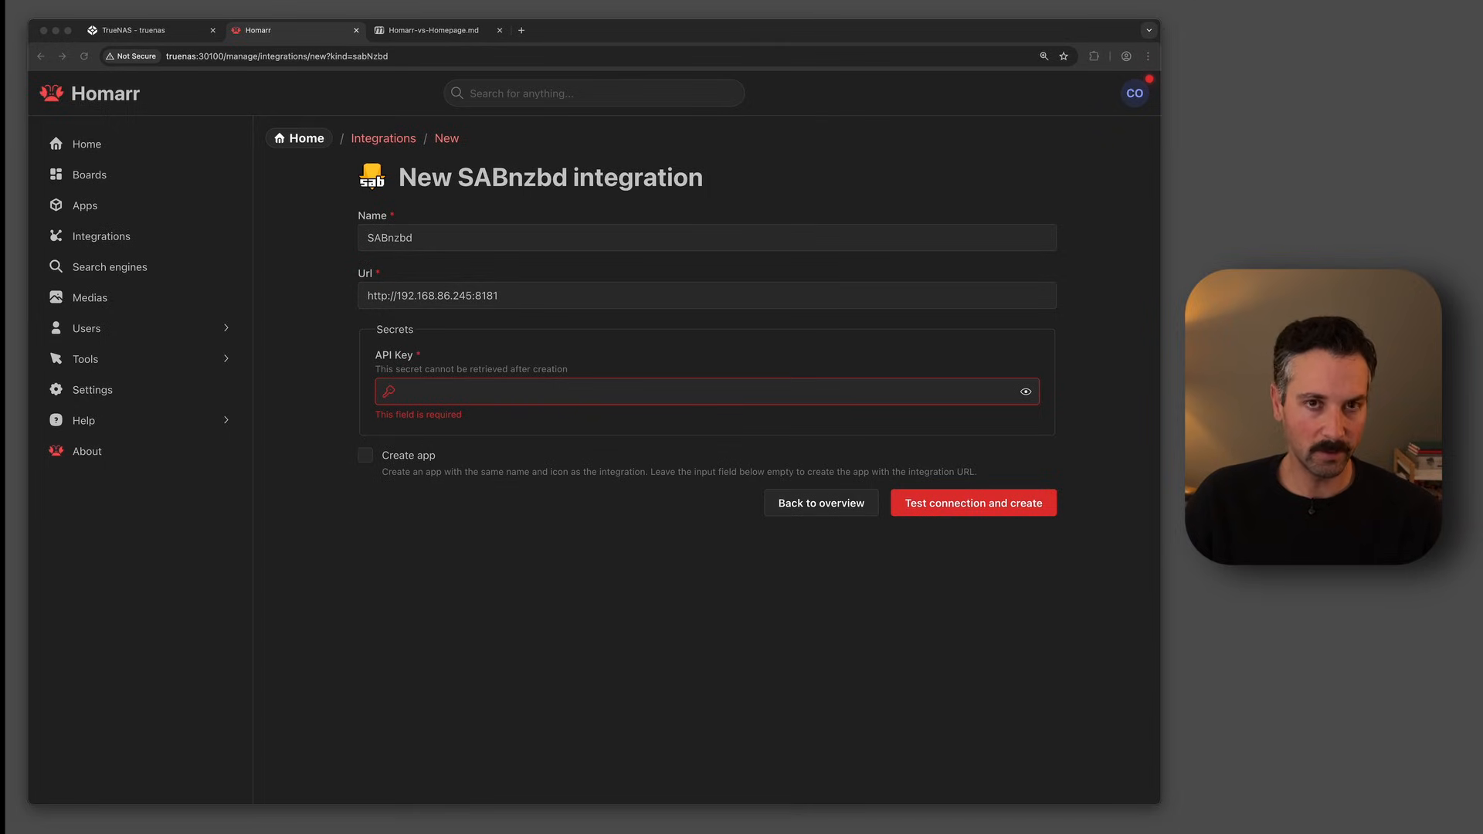
{"action": "left_click", "coordinate": [499, 402]}
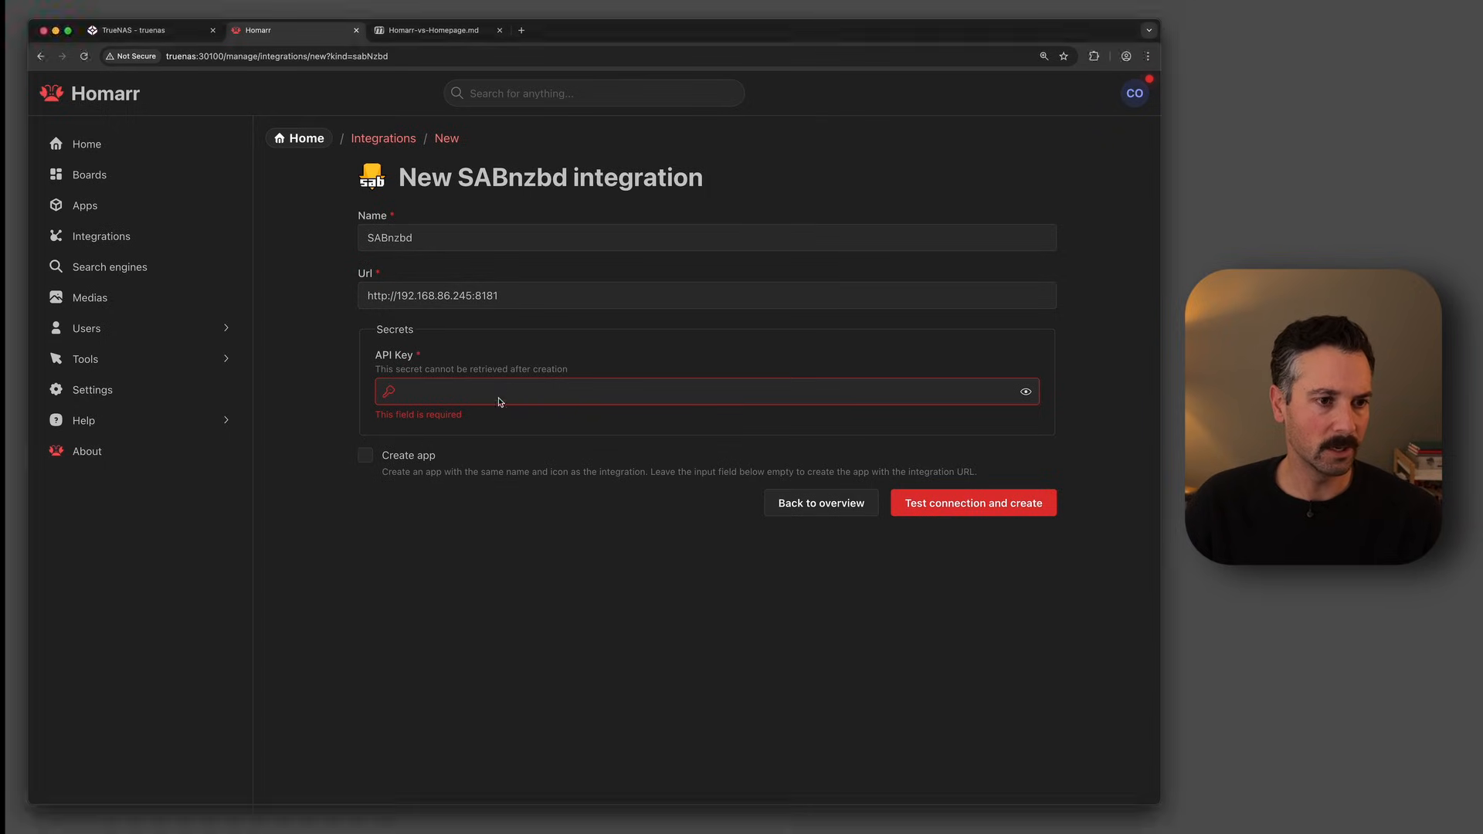
{"action": "key", "text": "super+v"}
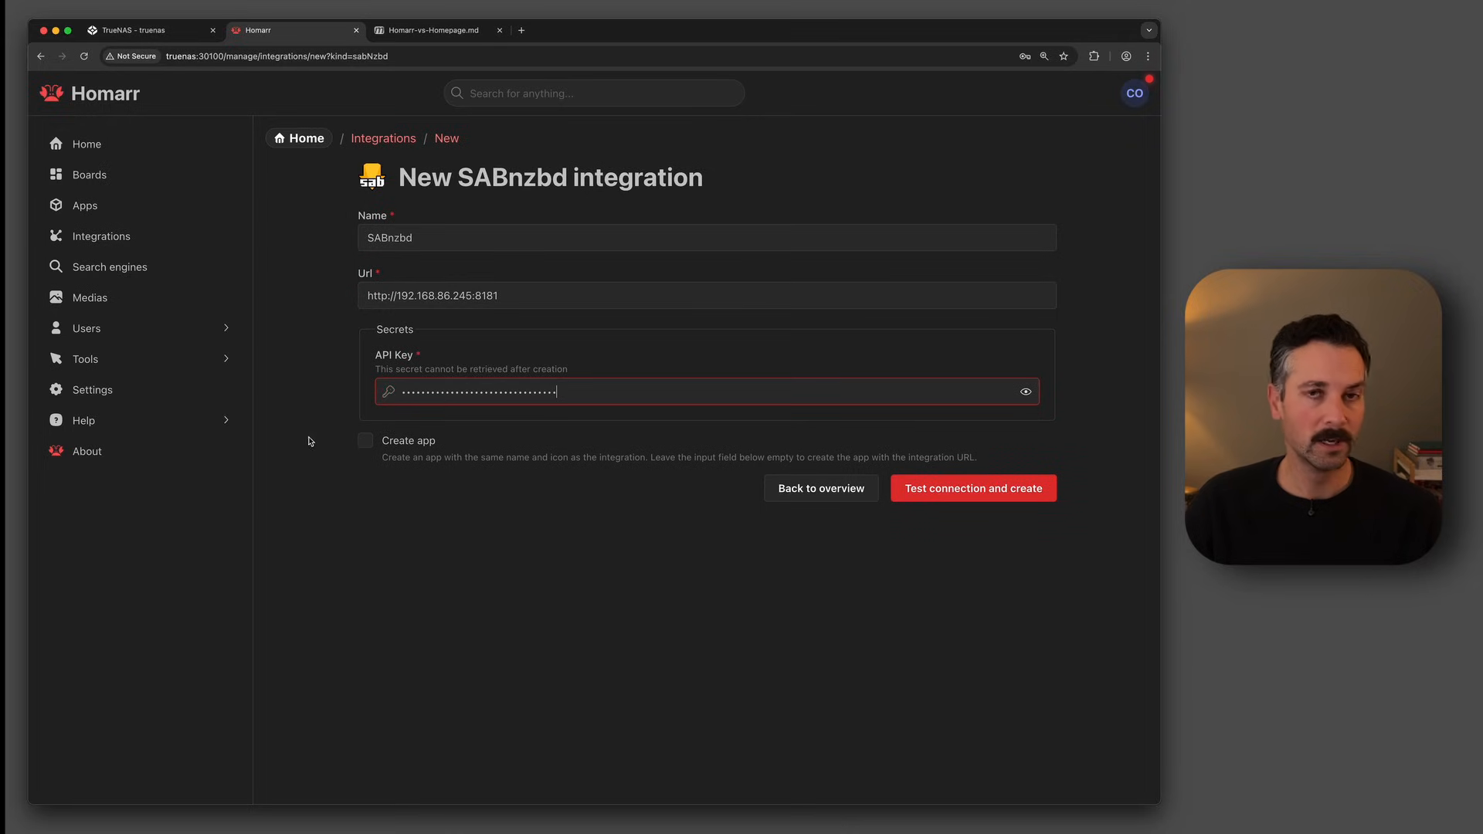
- Enable creating a linked app, test the connection and create the integration, and dismiss the browser's offer to save the password
{"action": "left_click", "coordinate": [364, 448]}
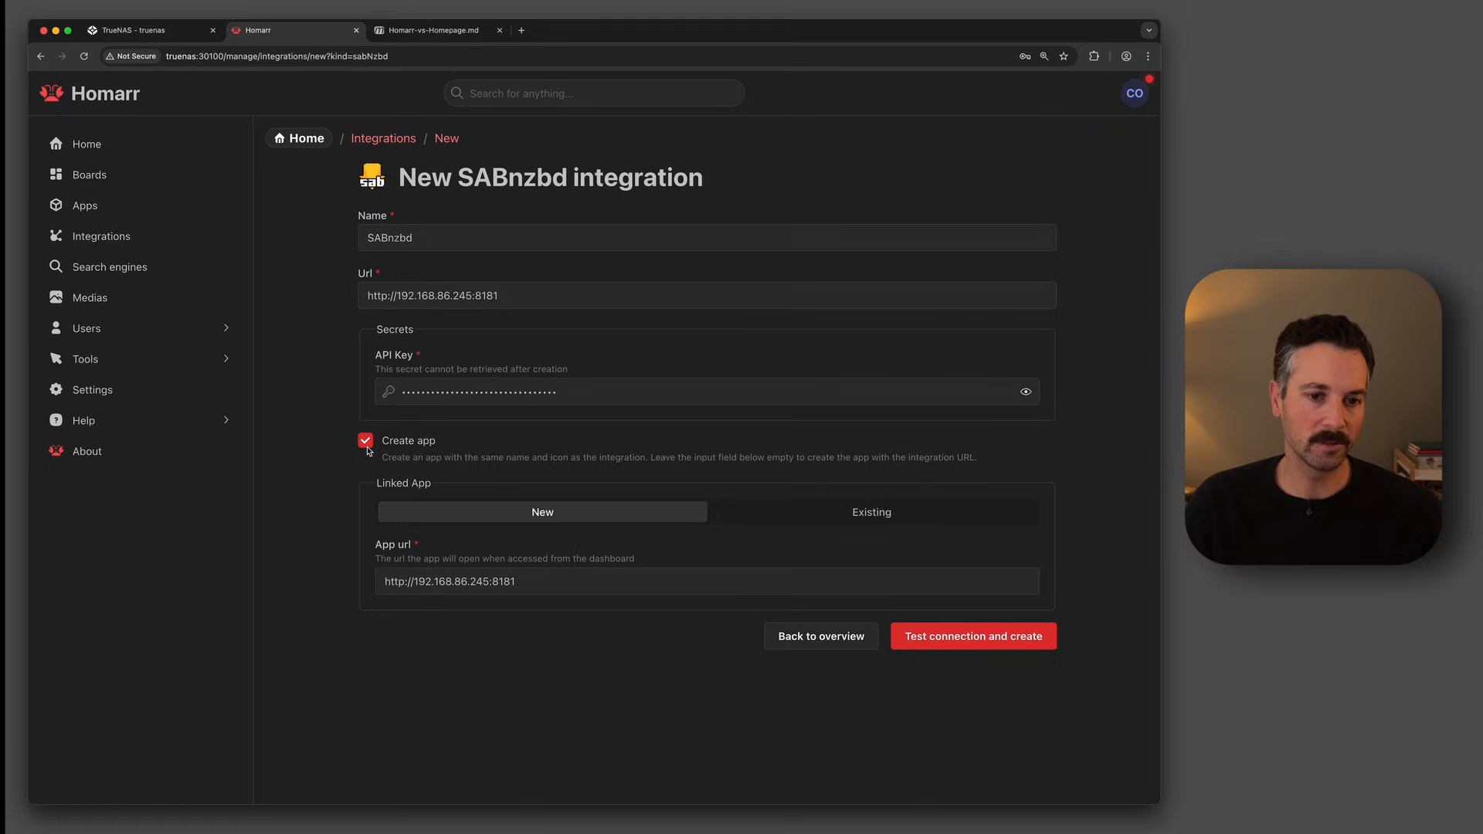
{"action": "left_click", "coordinate": [982, 643]}
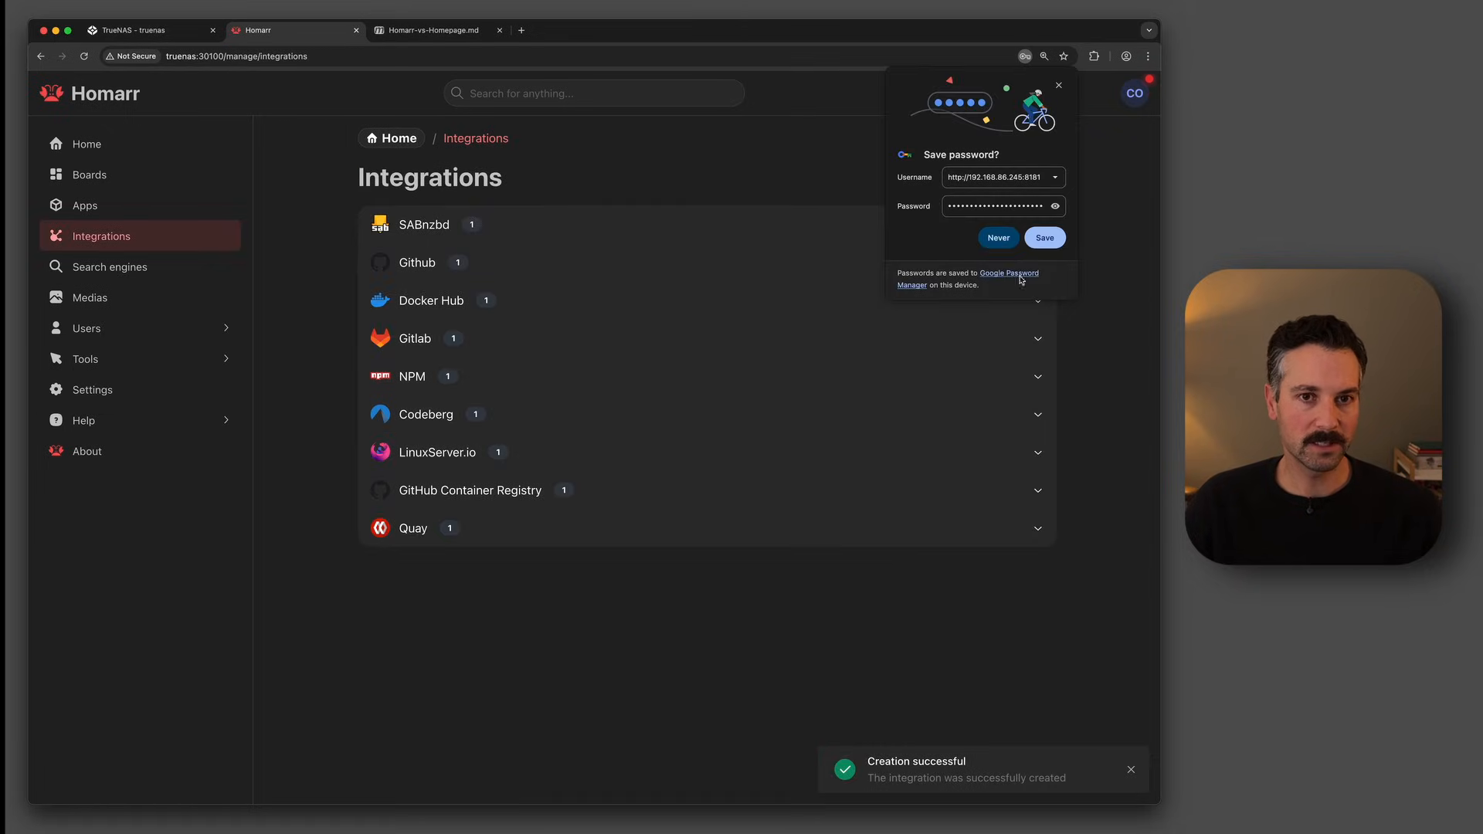
{"action": "left_click", "coordinate": [1059, 86]}
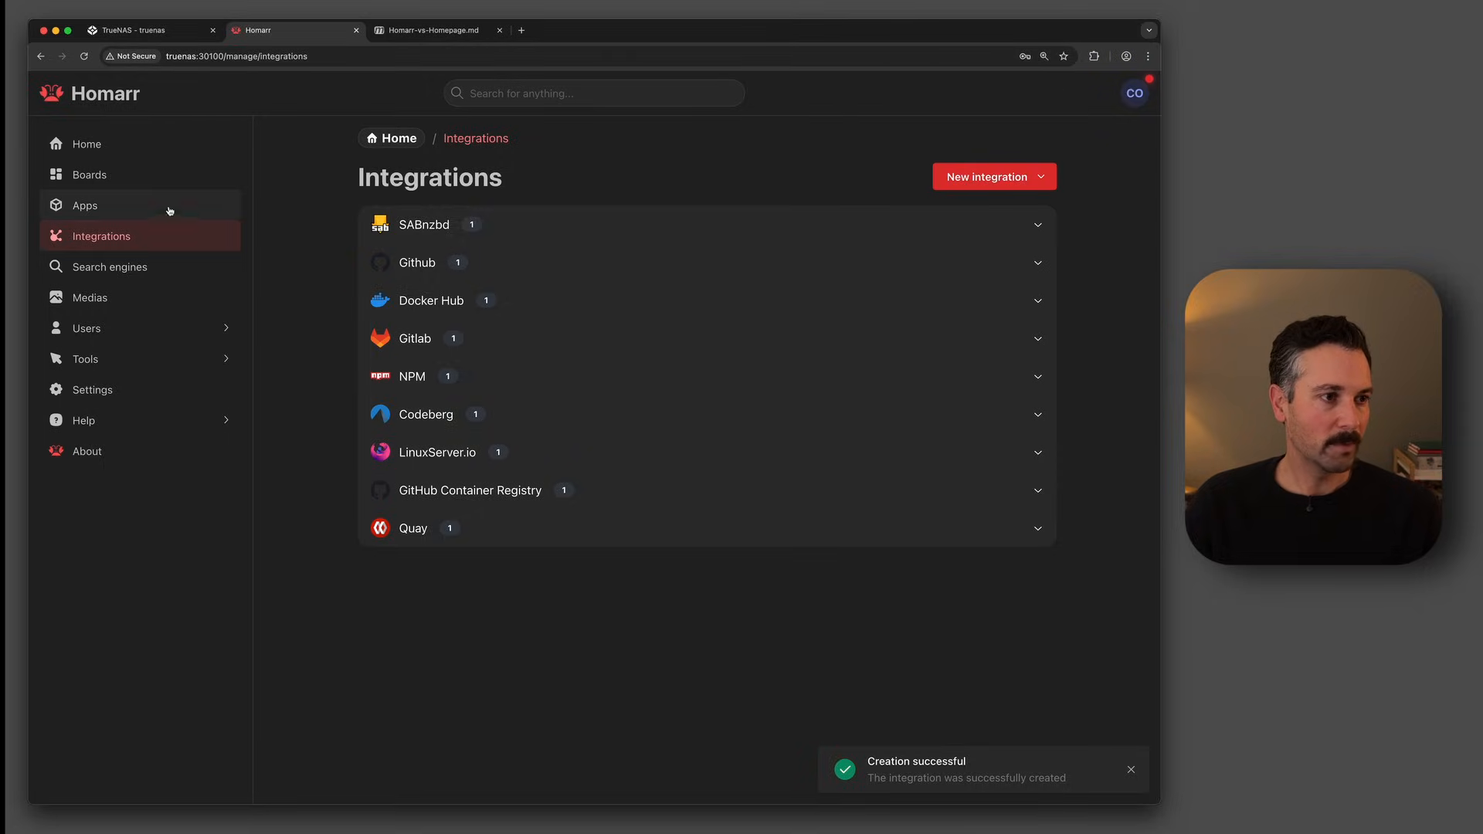
- Return to the board, assign the SABnzbd integration to the Download Client widget, and save the board
{"action": "left_click", "coordinate": [166, 179]}
{"action": "left_click", "coordinate": [414, 269]}
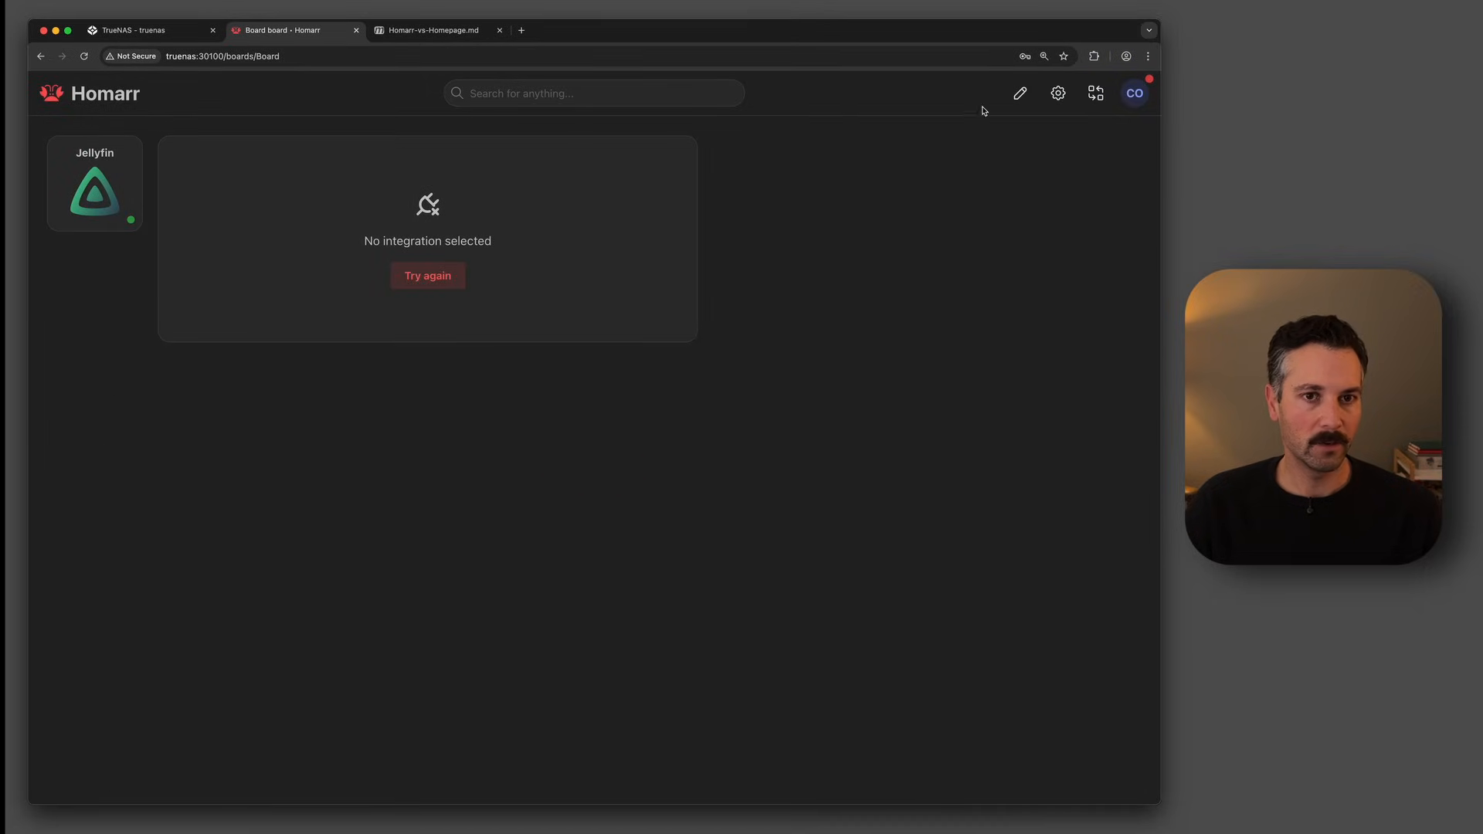
{"action": "left_click", "coordinate": [1020, 93]}
{"action": "left_click", "coordinate": [683, 149]}
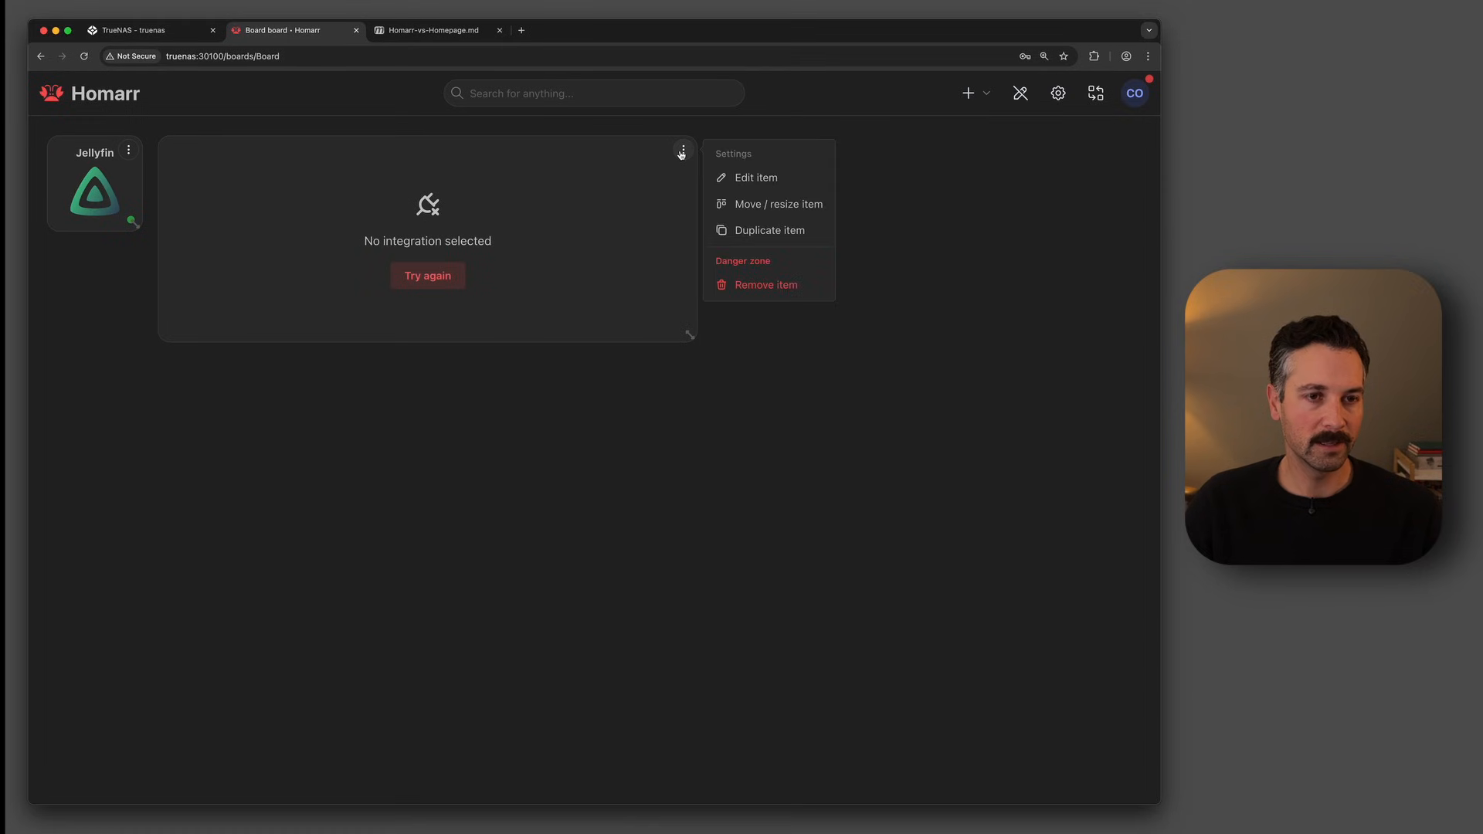
{"action": "left_click", "coordinate": [785, 185]}
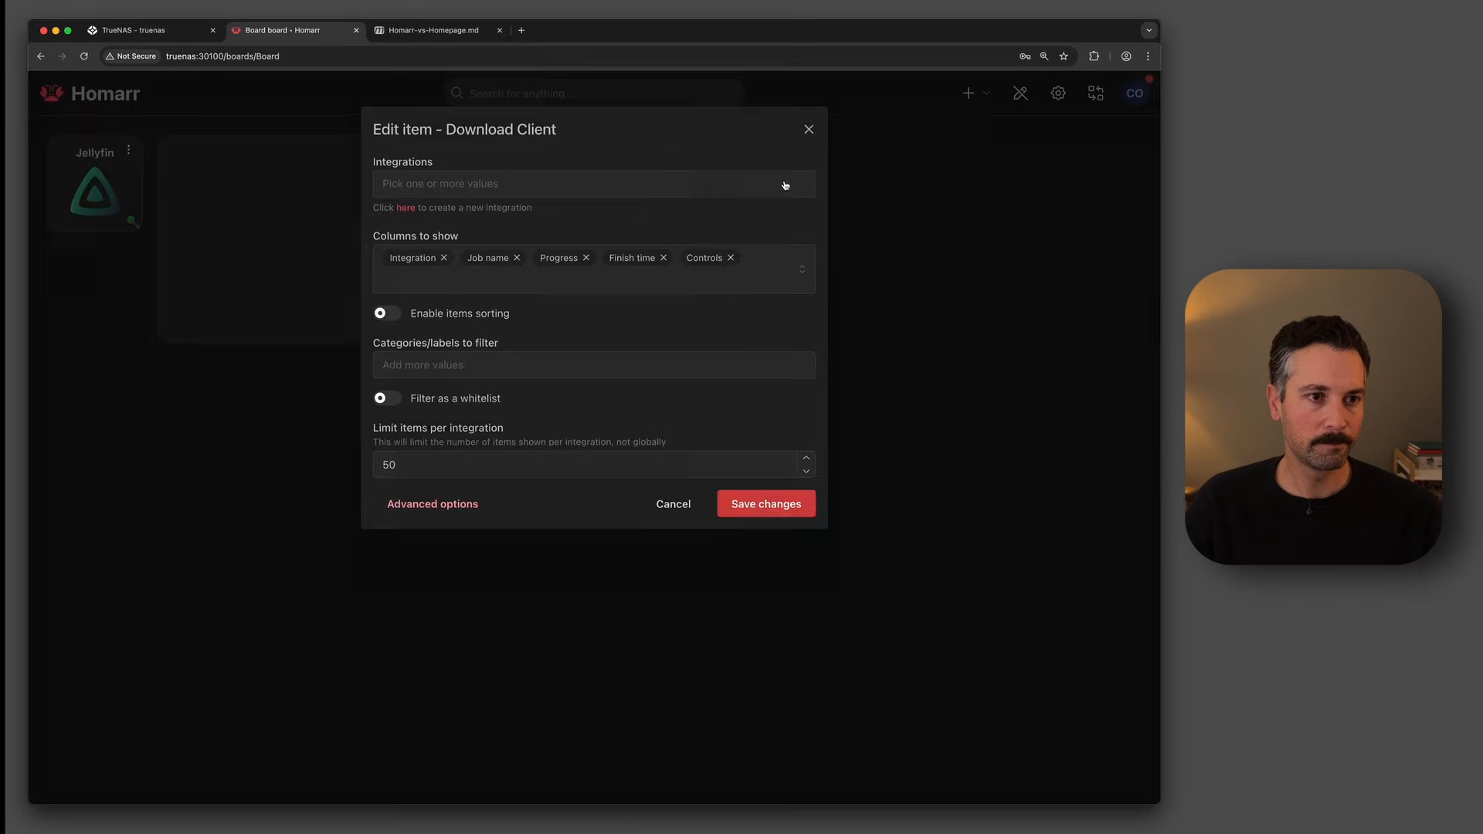
{"action": "left_click", "coordinate": [626, 195]}
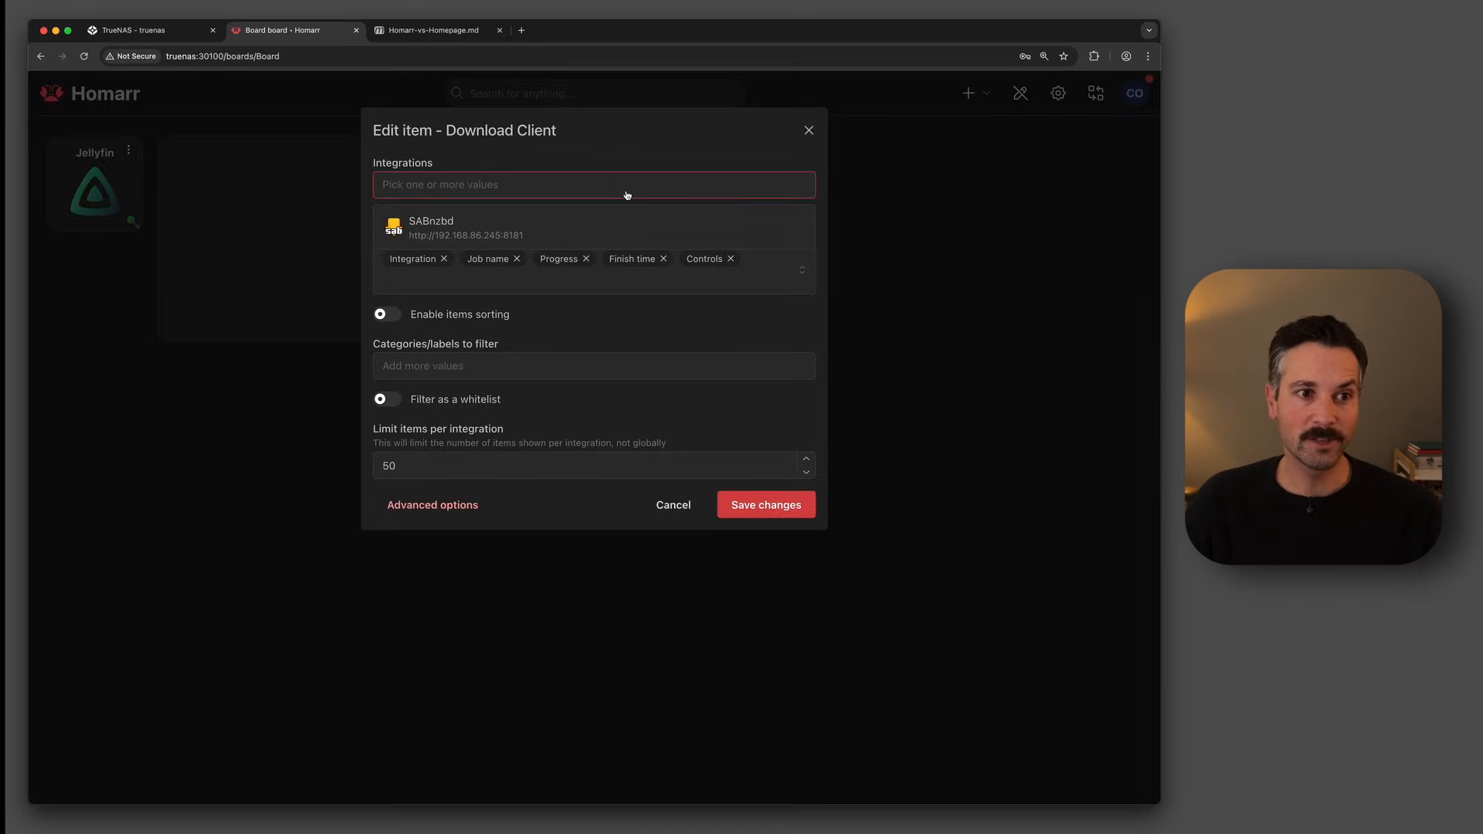
{"action": "left_click", "coordinate": [477, 234]}
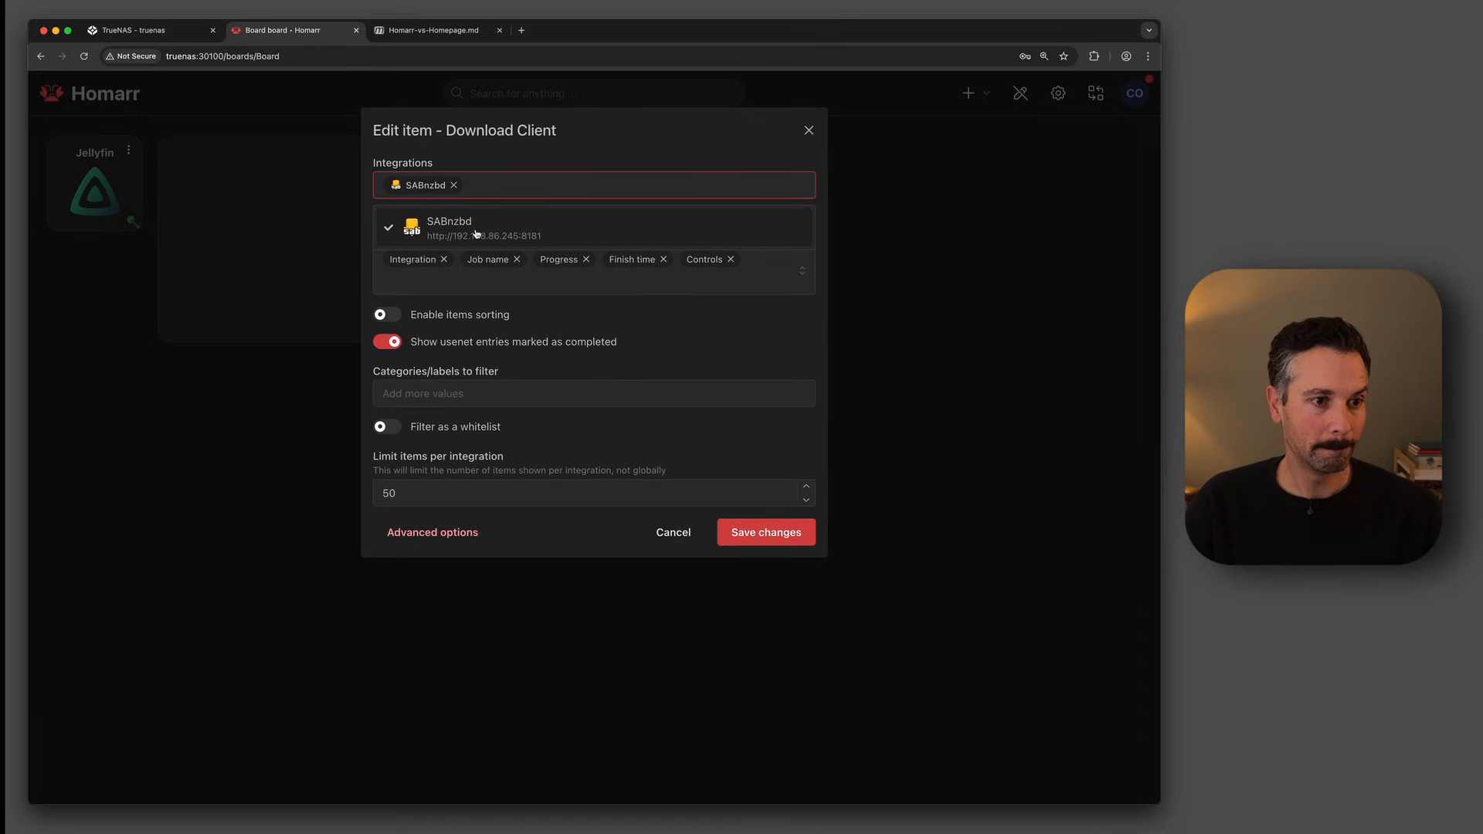
{"action": "left_click", "coordinate": [763, 539]}
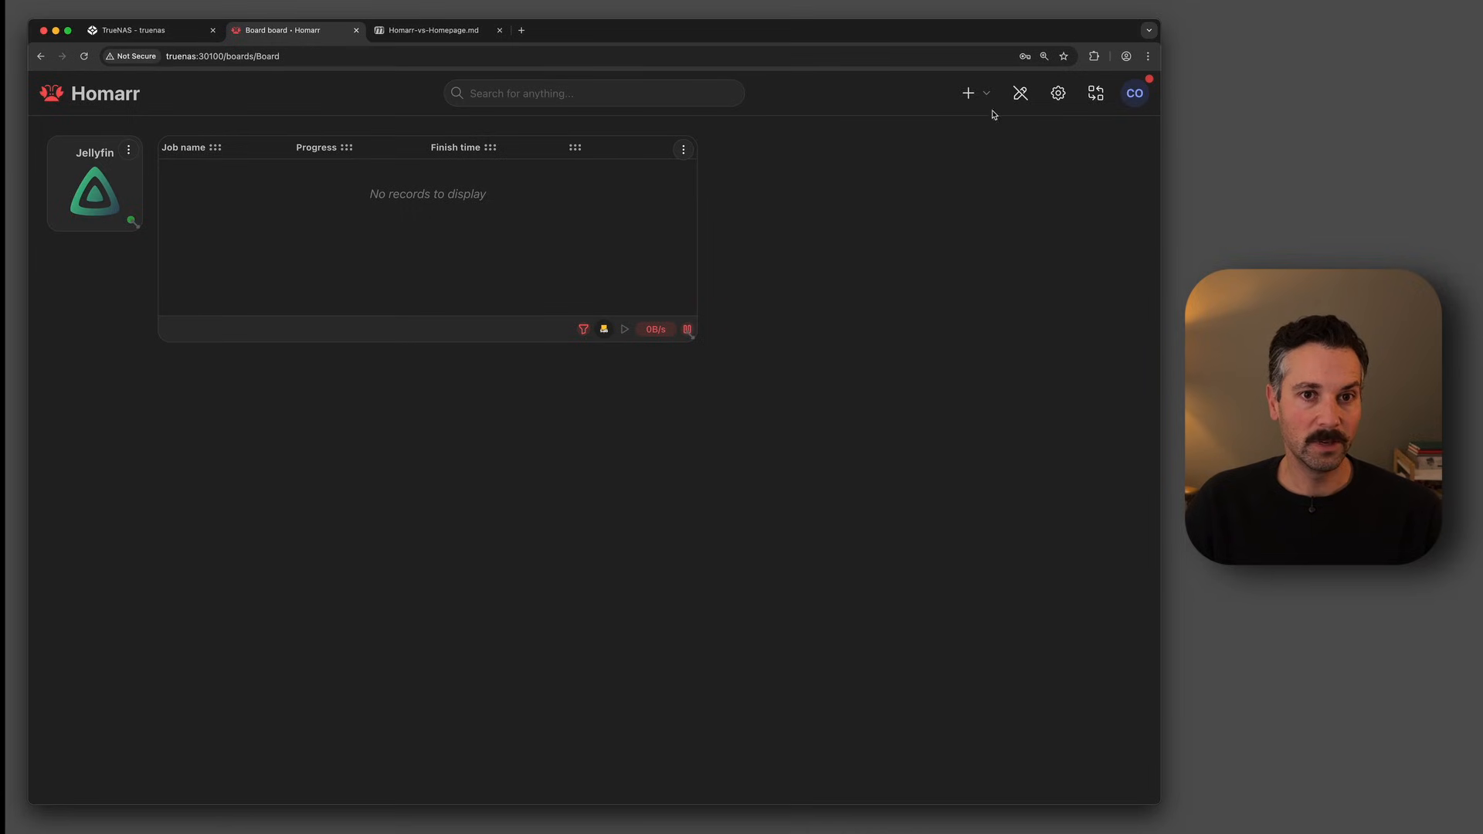
{"action": "left_click", "coordinate": [1020, 93]}
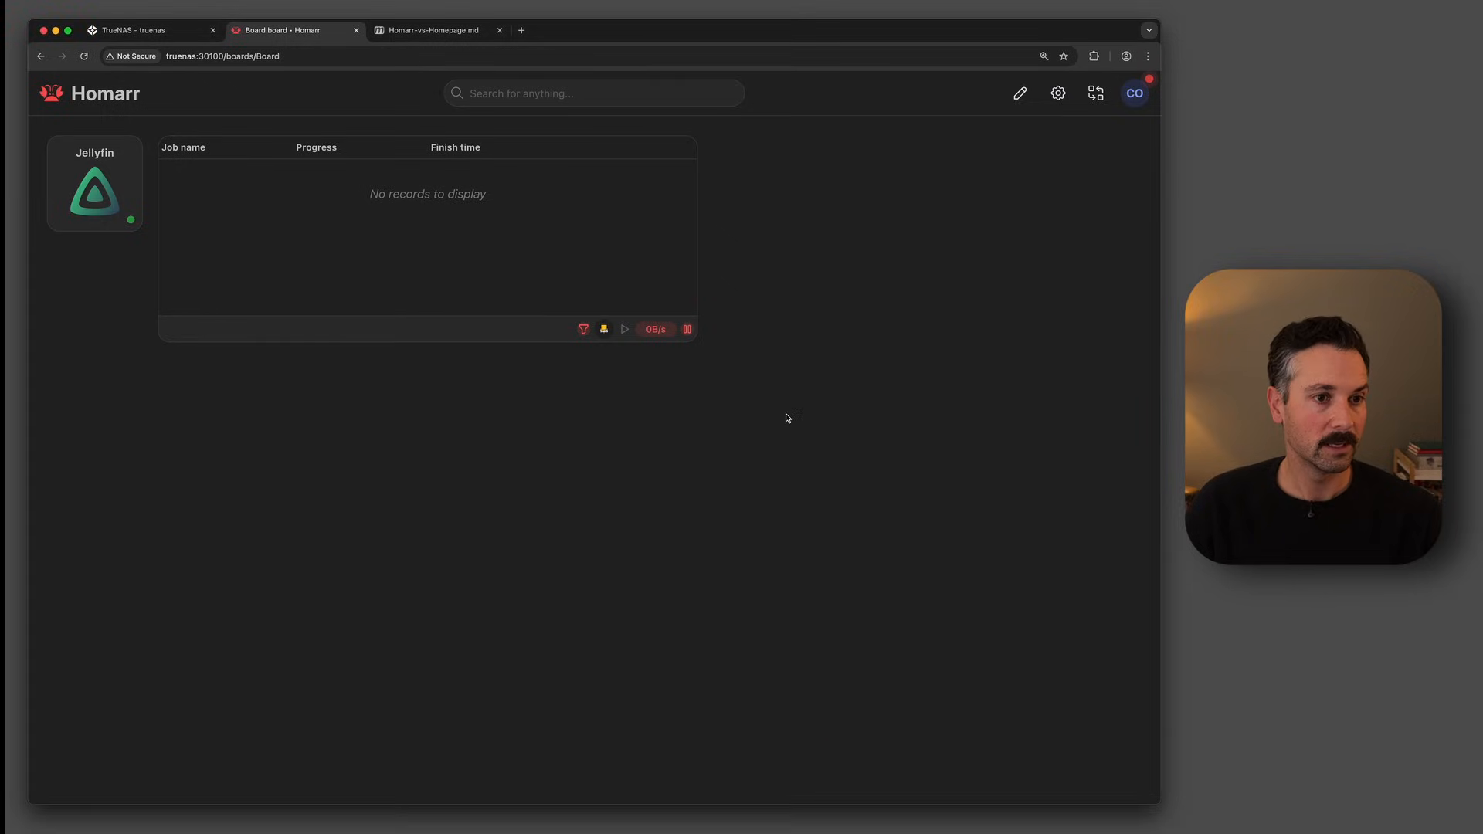
- Reload the board and delete the active download job together with its files from the Download Client widget
{"action": "key", "text": "super+r"}
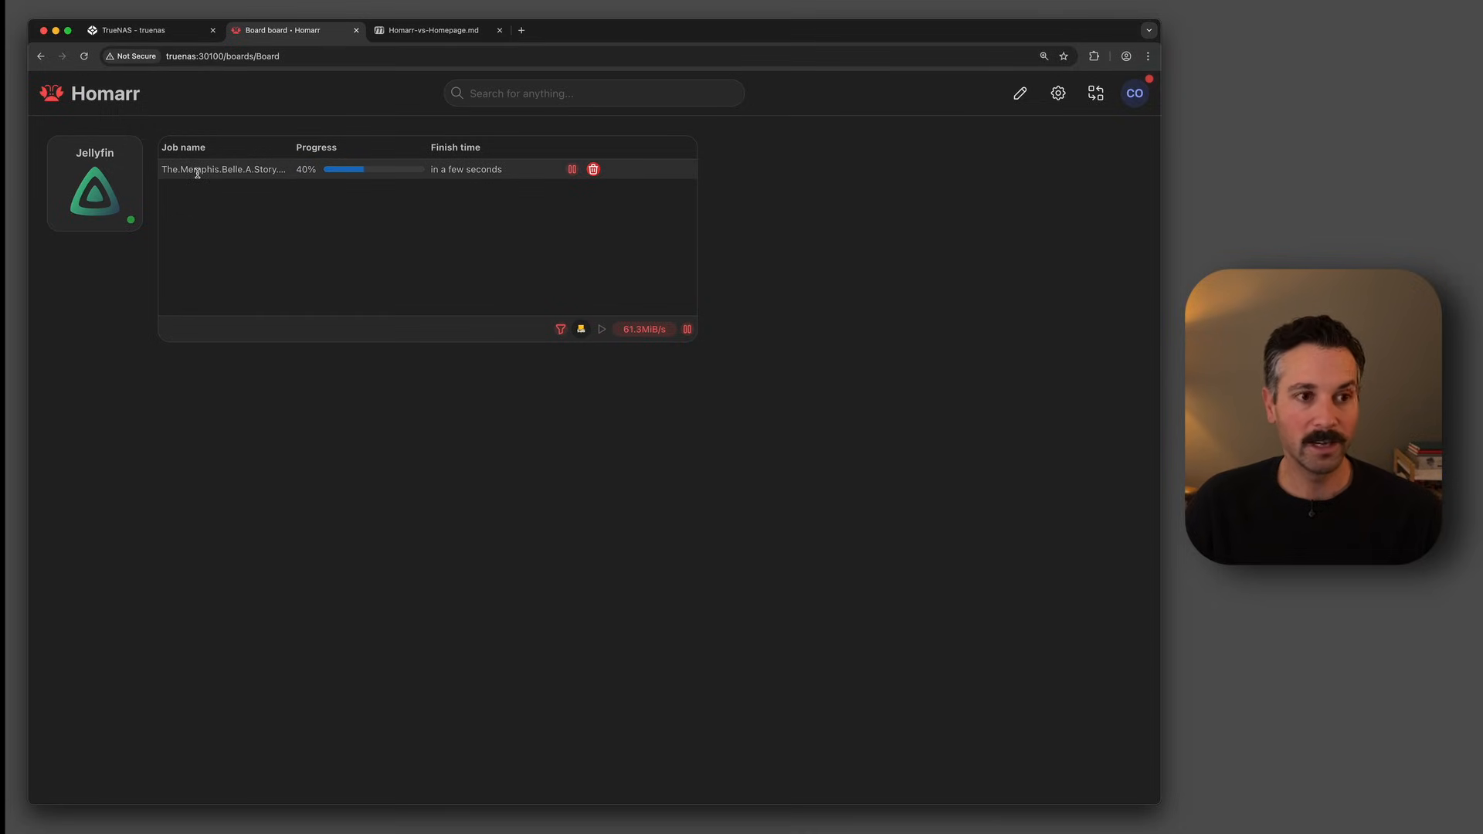
{"action": "left_click", "coordinate": [593, 171]}
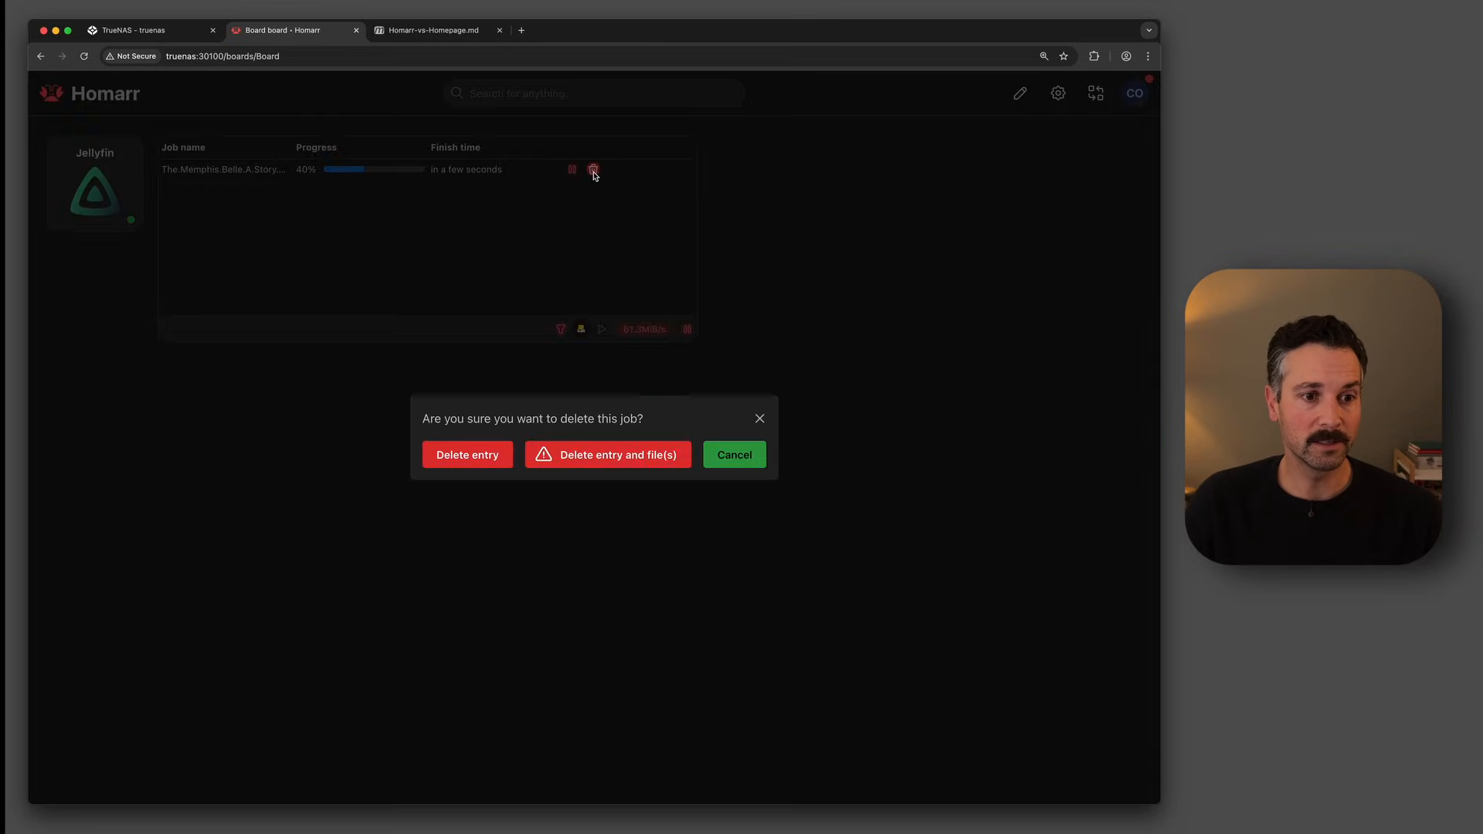
{"action": "left_click", "coordinate": [627, 456]}
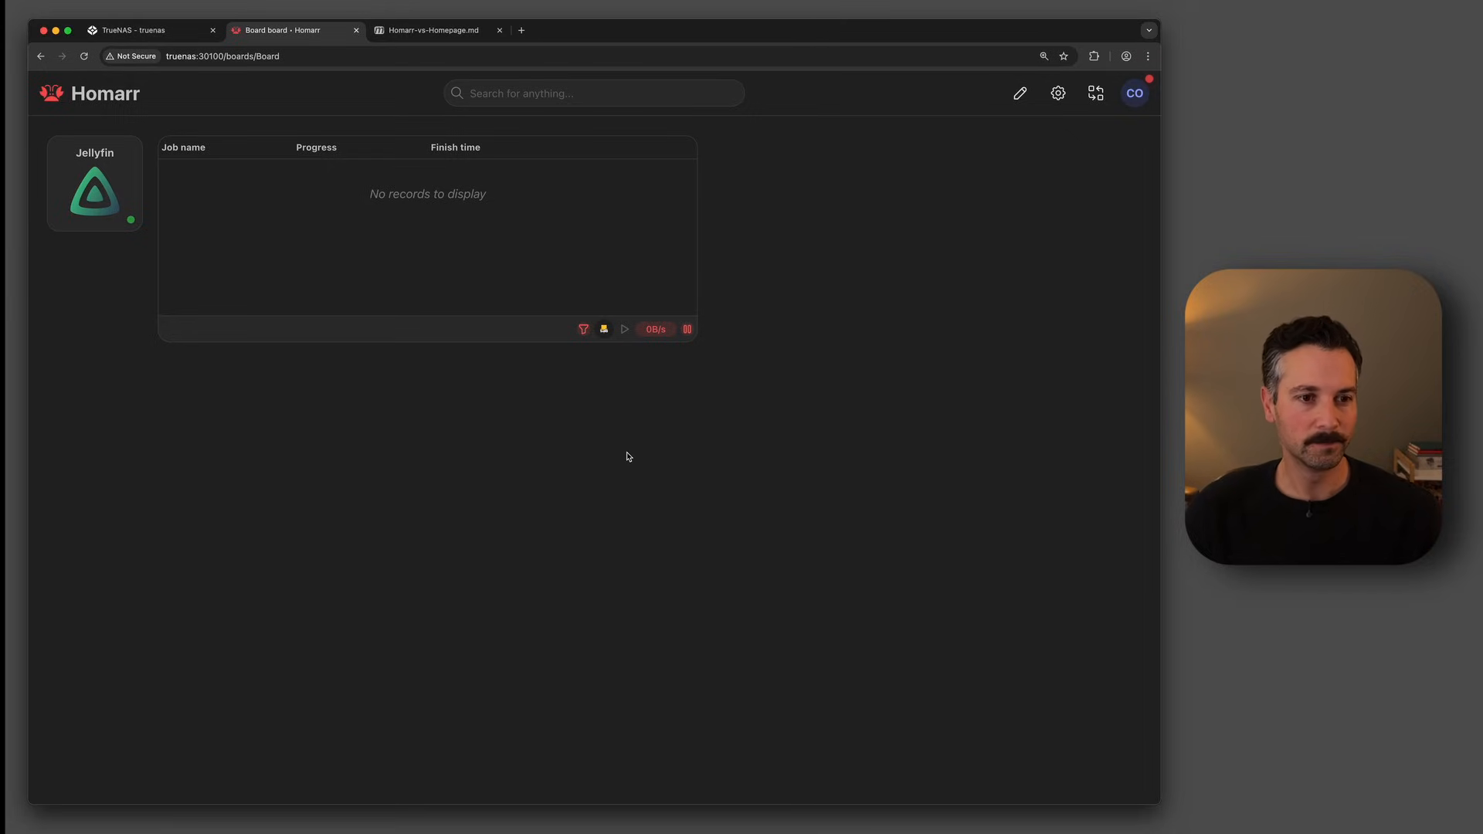
- Add the SABnzbd app to the board, place its tile directly below Jellyfin, and save the board
{"action": "left_click", "coordinate": [1020, 97]}
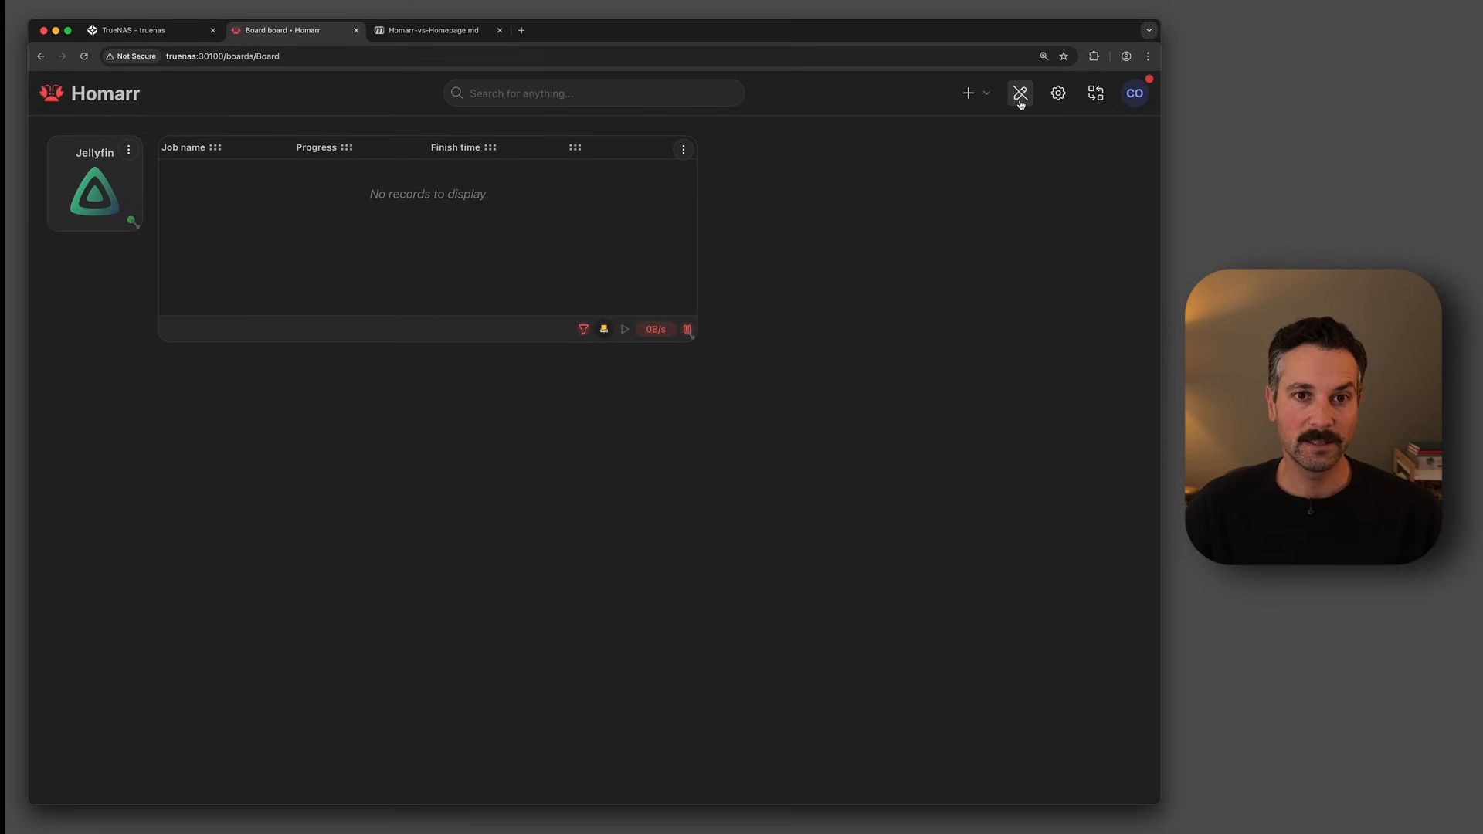
{"action": "left_click", "coordinate": [987, 103]}
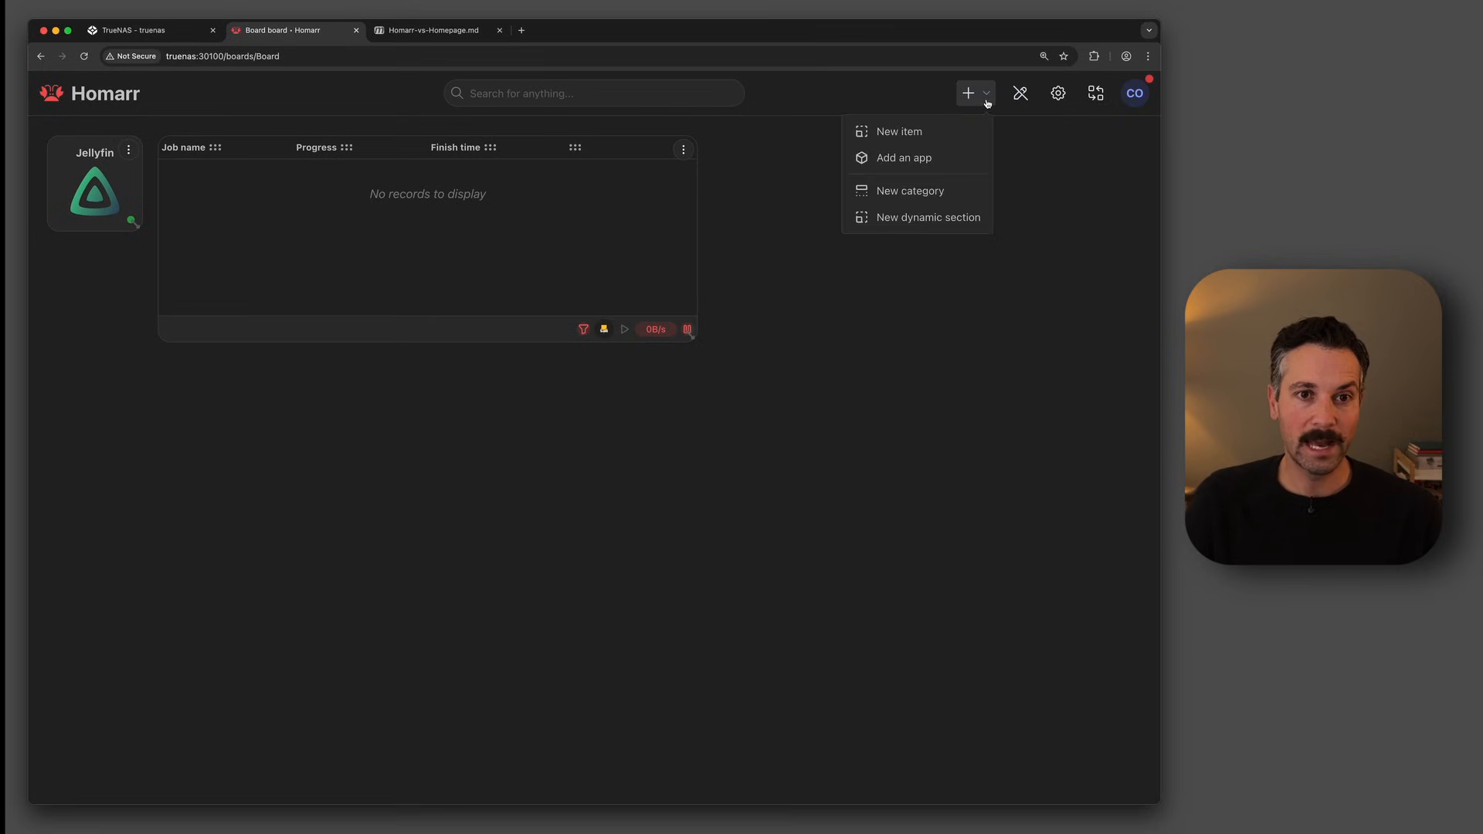
{"action": "left_click", "coordinate": [940, 166]}
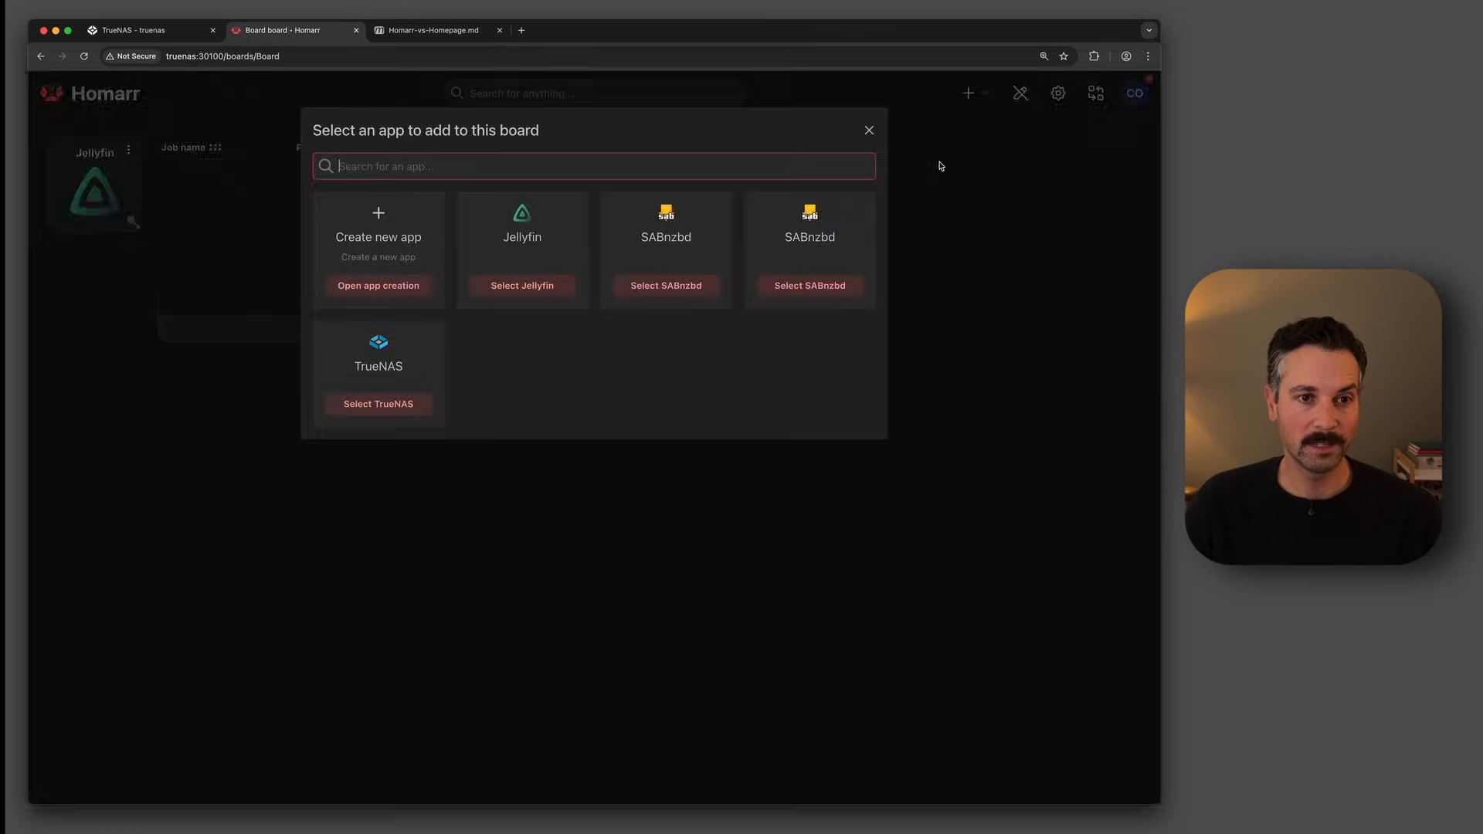
{"action": "left_click", "coordinate": [653, 292]}
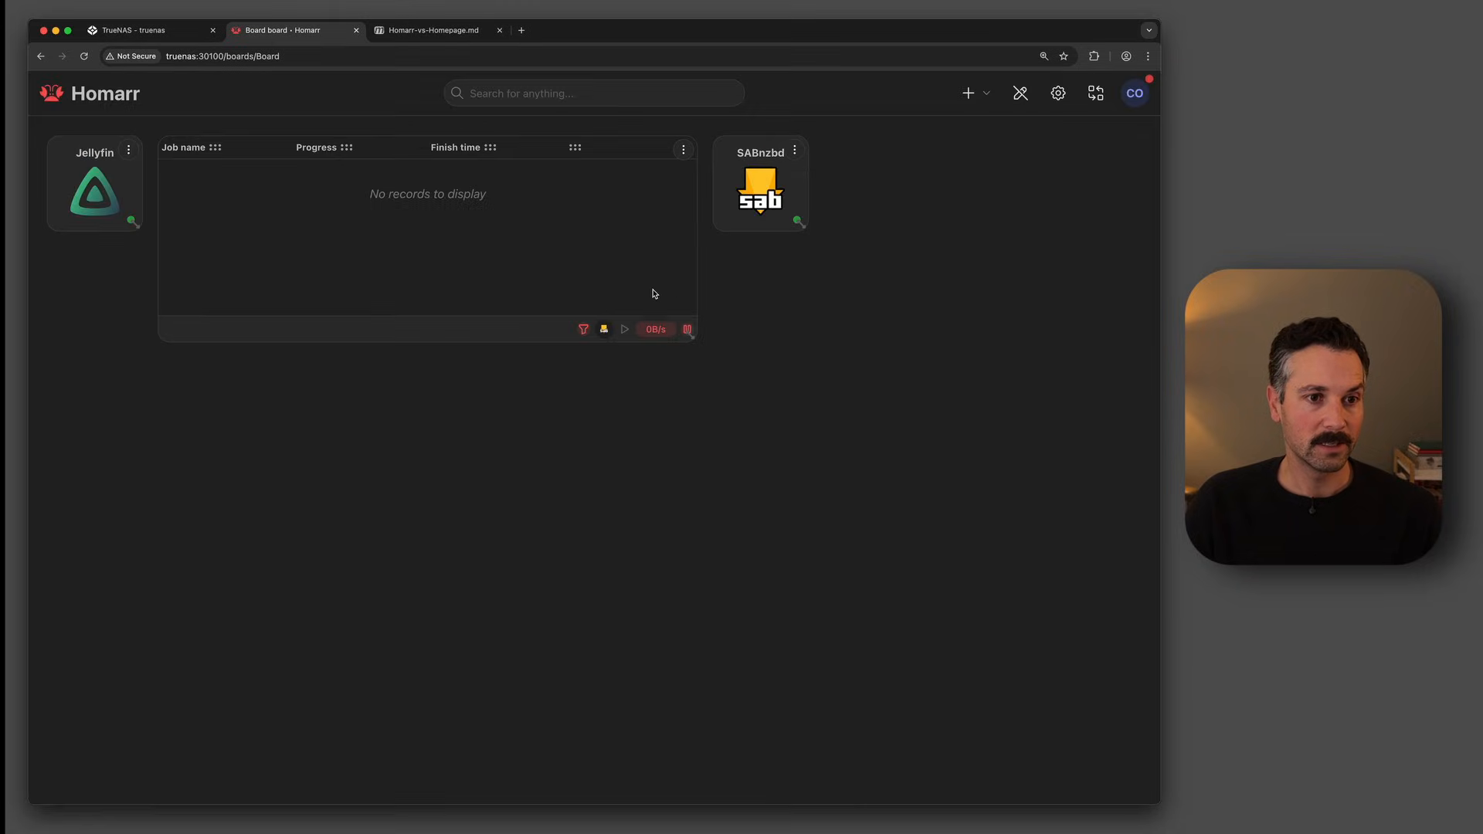
{"action": "left_click_drag", "start_coordinate": [761, 186], "coordinate": [46, 309]}
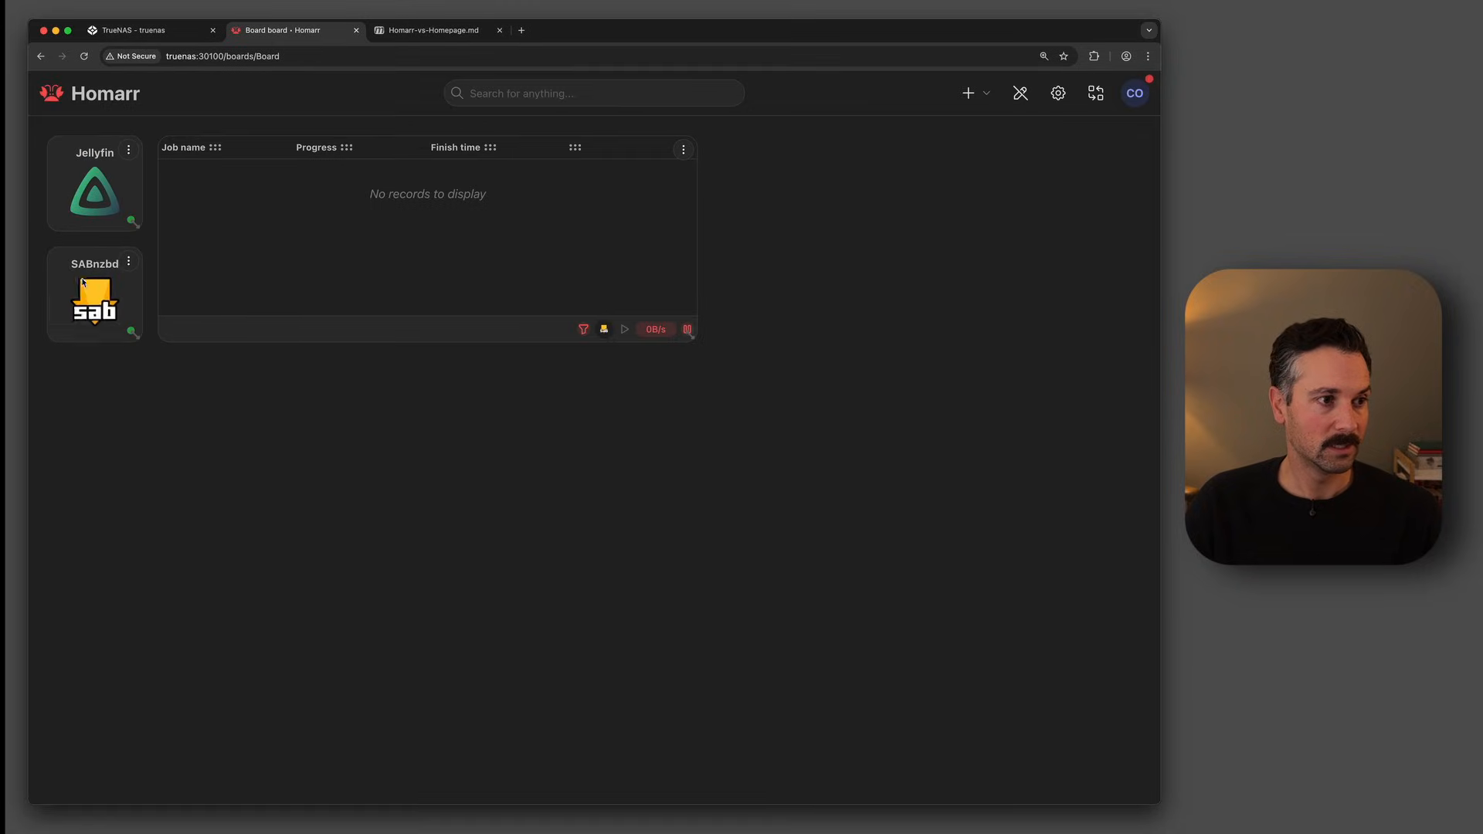
{"action": "left_click", "coordinate": [1021, 92]}
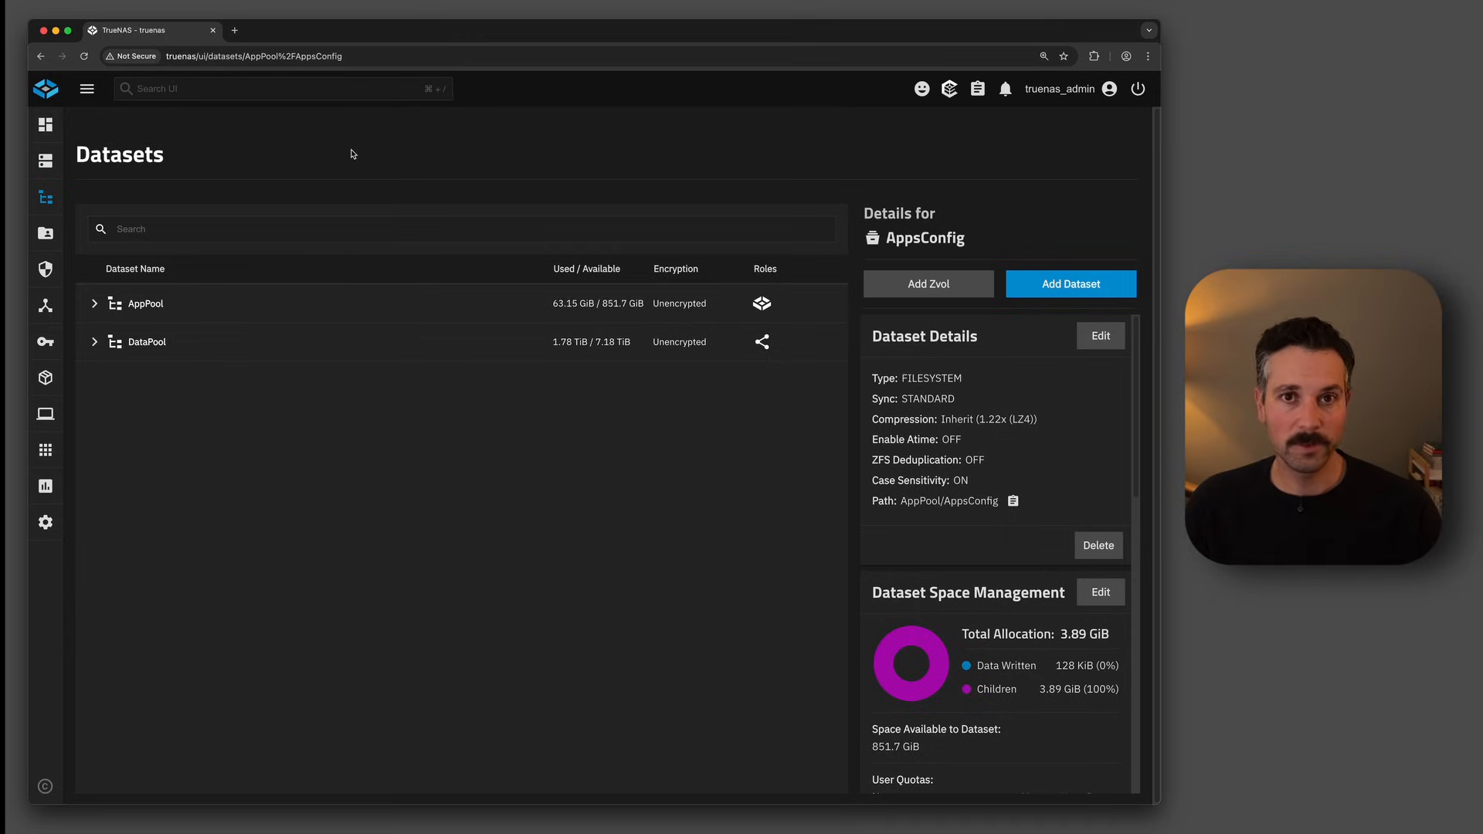
- In TrueNAS, create a dataset named homepage under AppPool/AppsConfig and choose its dataset preset
{"action": "left_click", "coordinate": [93, 308]}
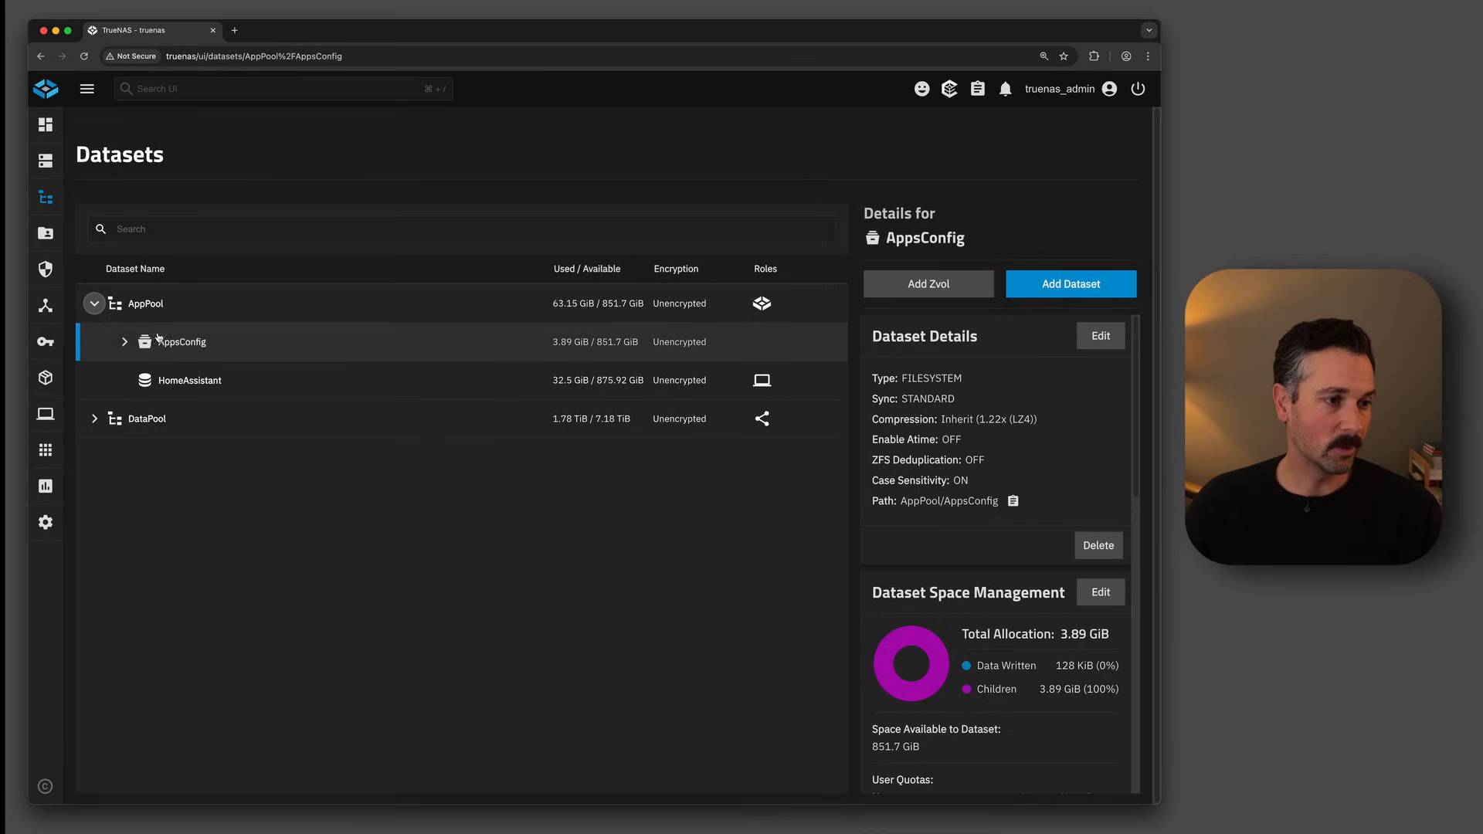
{"action": "left_click", "coordinate": [125, 342]}
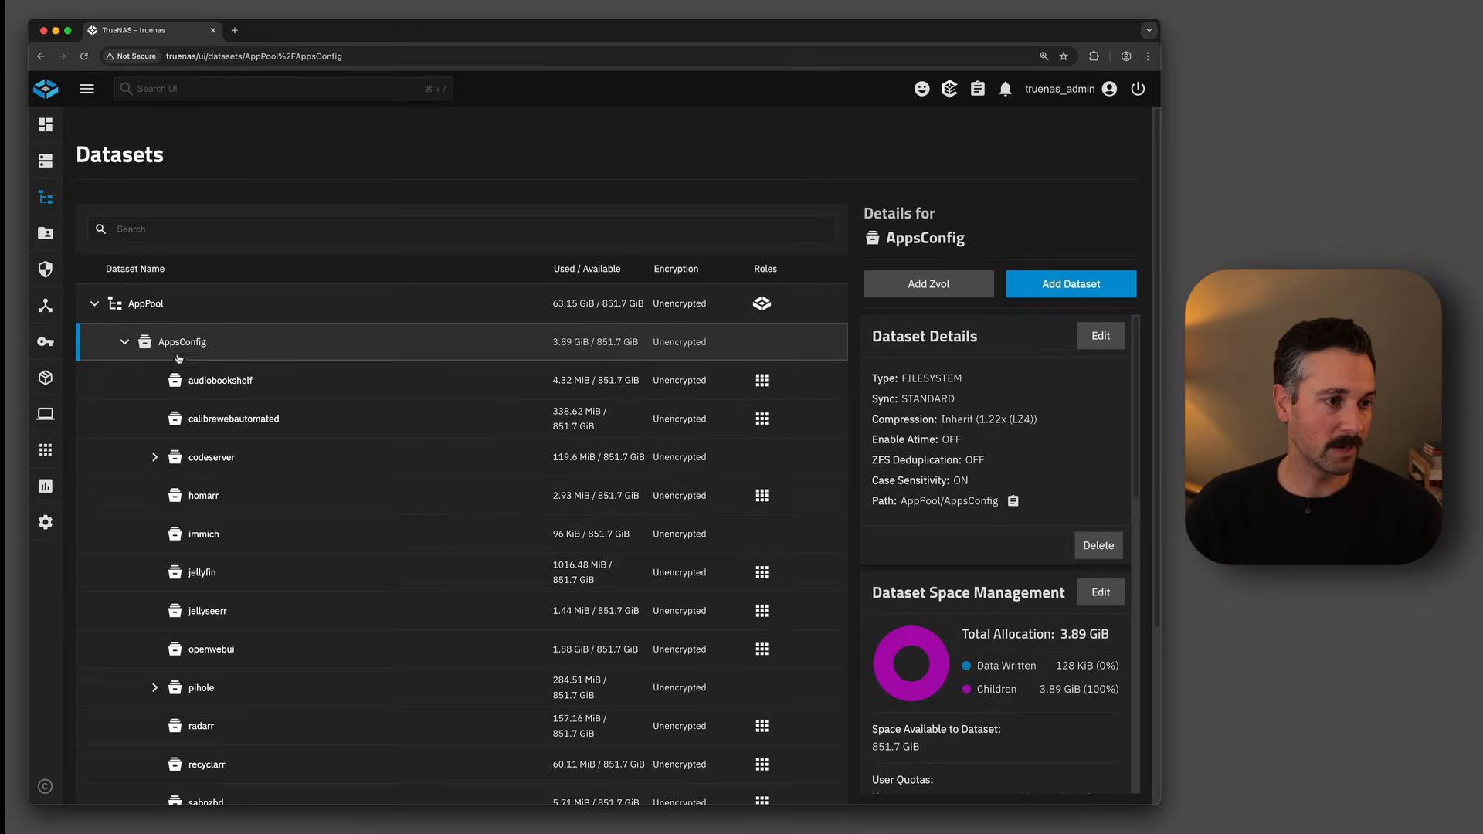
{"action": "left_click", "coordinate": [1054, 284]}
{"action": "left_click", "coordinate": [651, 341]}
{"action": "type", "text": "hoem"}
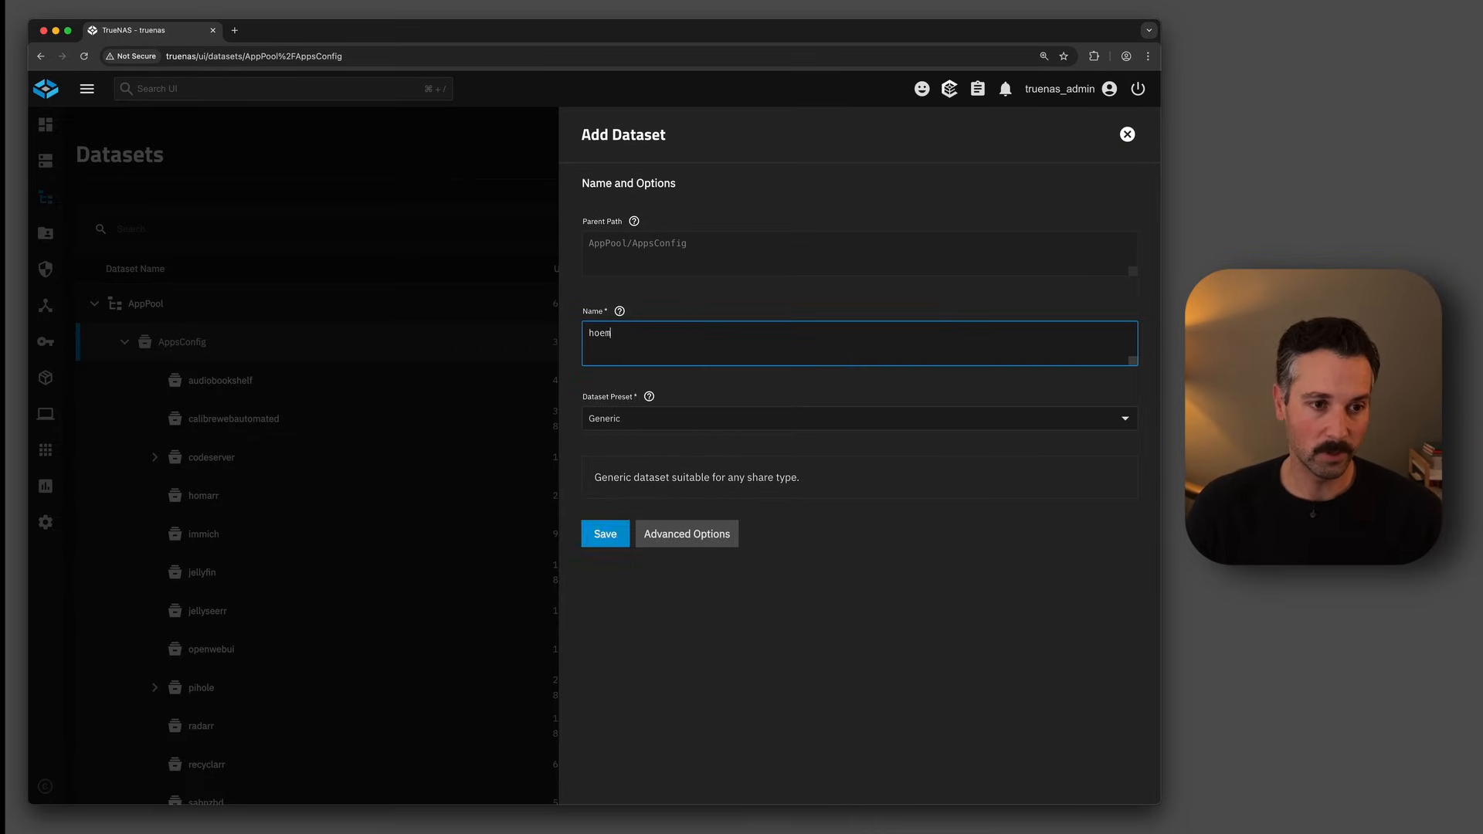
{"action": "type", "text": "page"}
{"action": "key", "text": "BackSpace"}
{"action": "key", "text": "BackSpace"}
{"action": "key", "text": "BackSpace"}
{"action": "key", "text": "BackSpace"}
{"action": "key", "text": "BackSpace"}
{"action": "key", "text": "BackSpace"}
{"action": "type", "text": "mepage"}
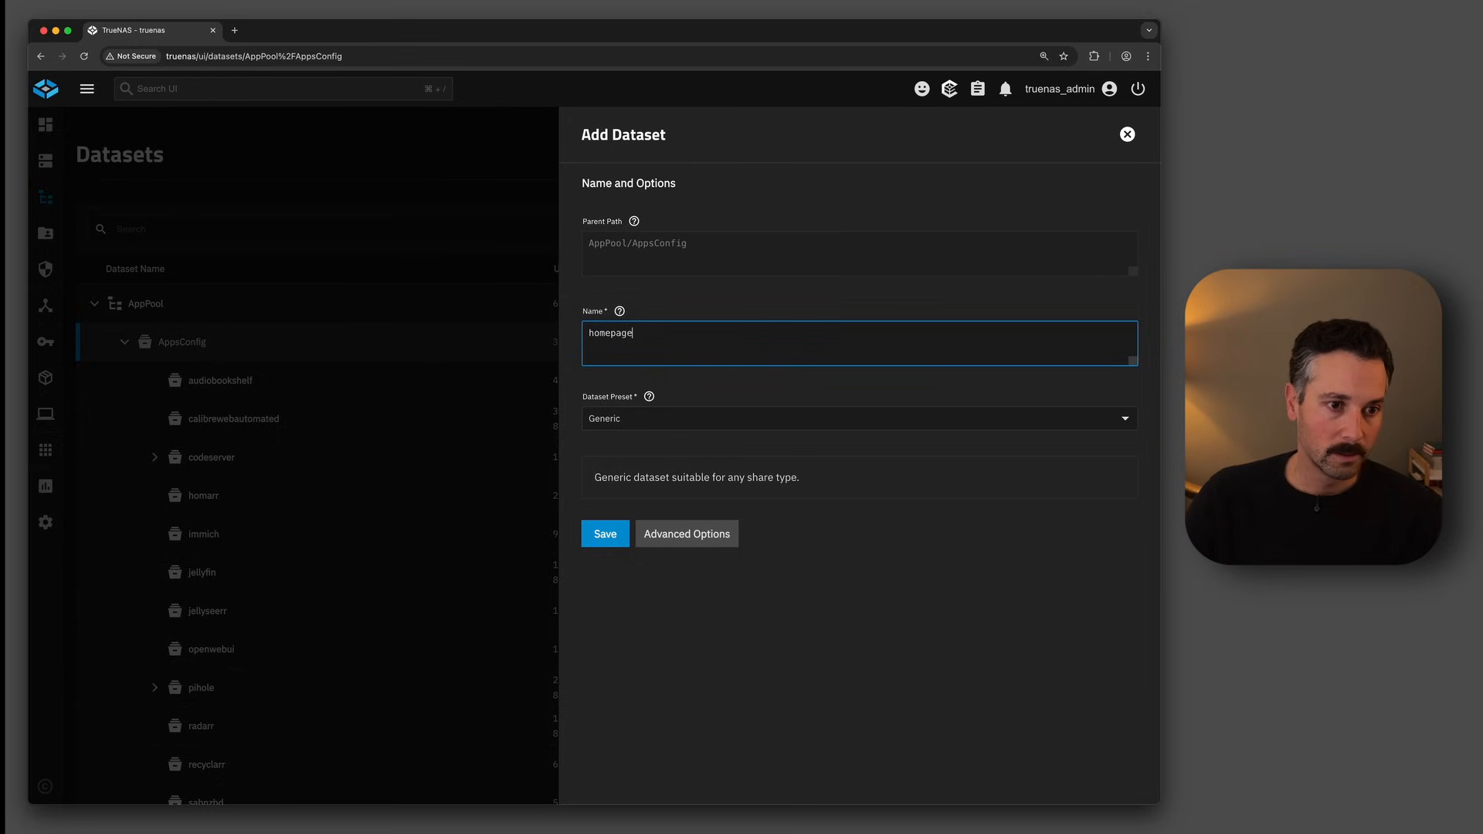
{"action": "left_click", "coordinate": [653, 421]}
{"action": "left_click", "coordinate": [618, 510]}
{"action": "left_click", "coordinate": [606, 551]}
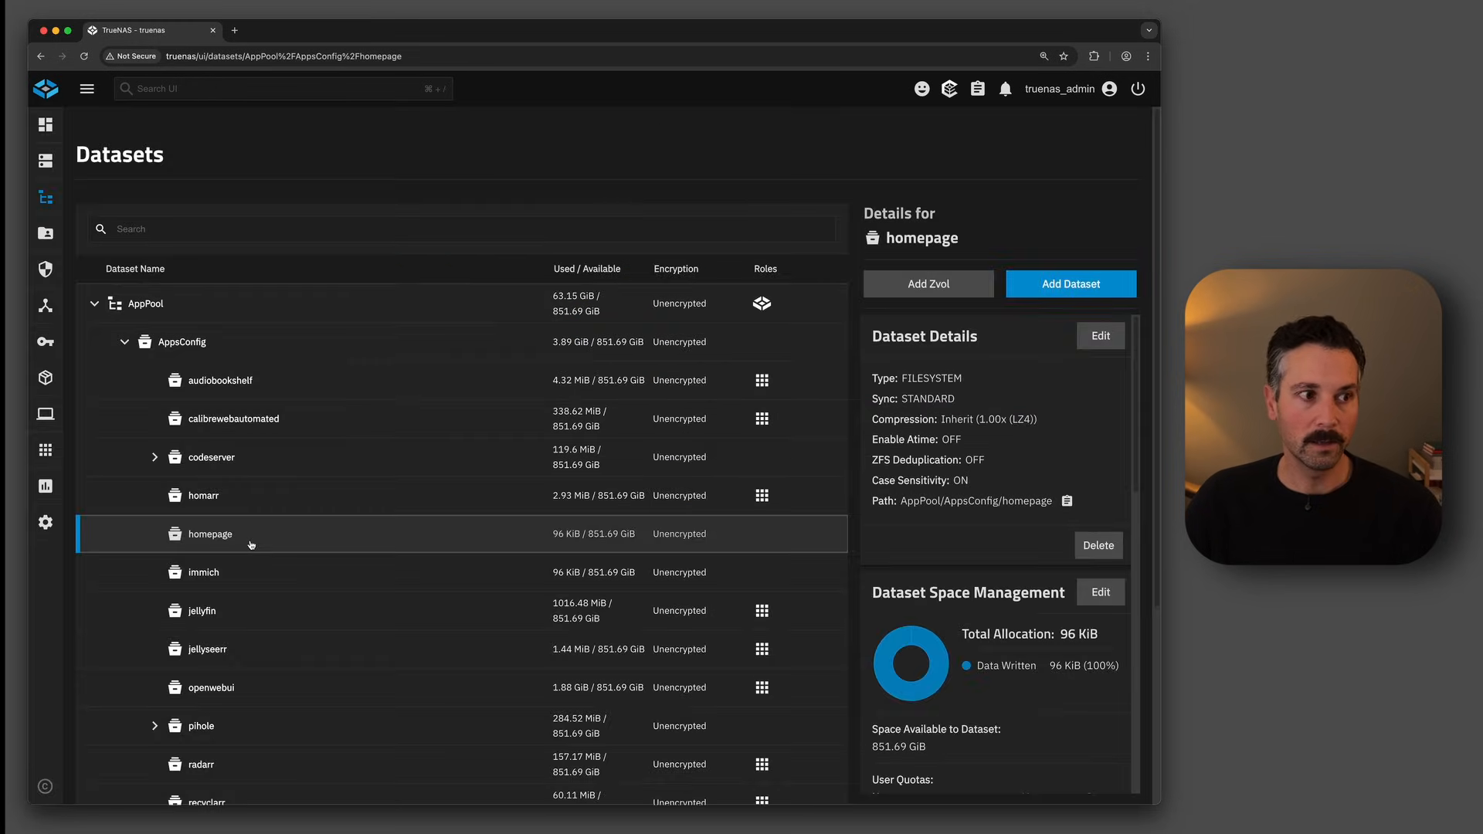
- Find Homepage in the TrueNAS app catalog and open its installation form at the network configuration
{"action": "left_click", "coordinate": [45, 449]}
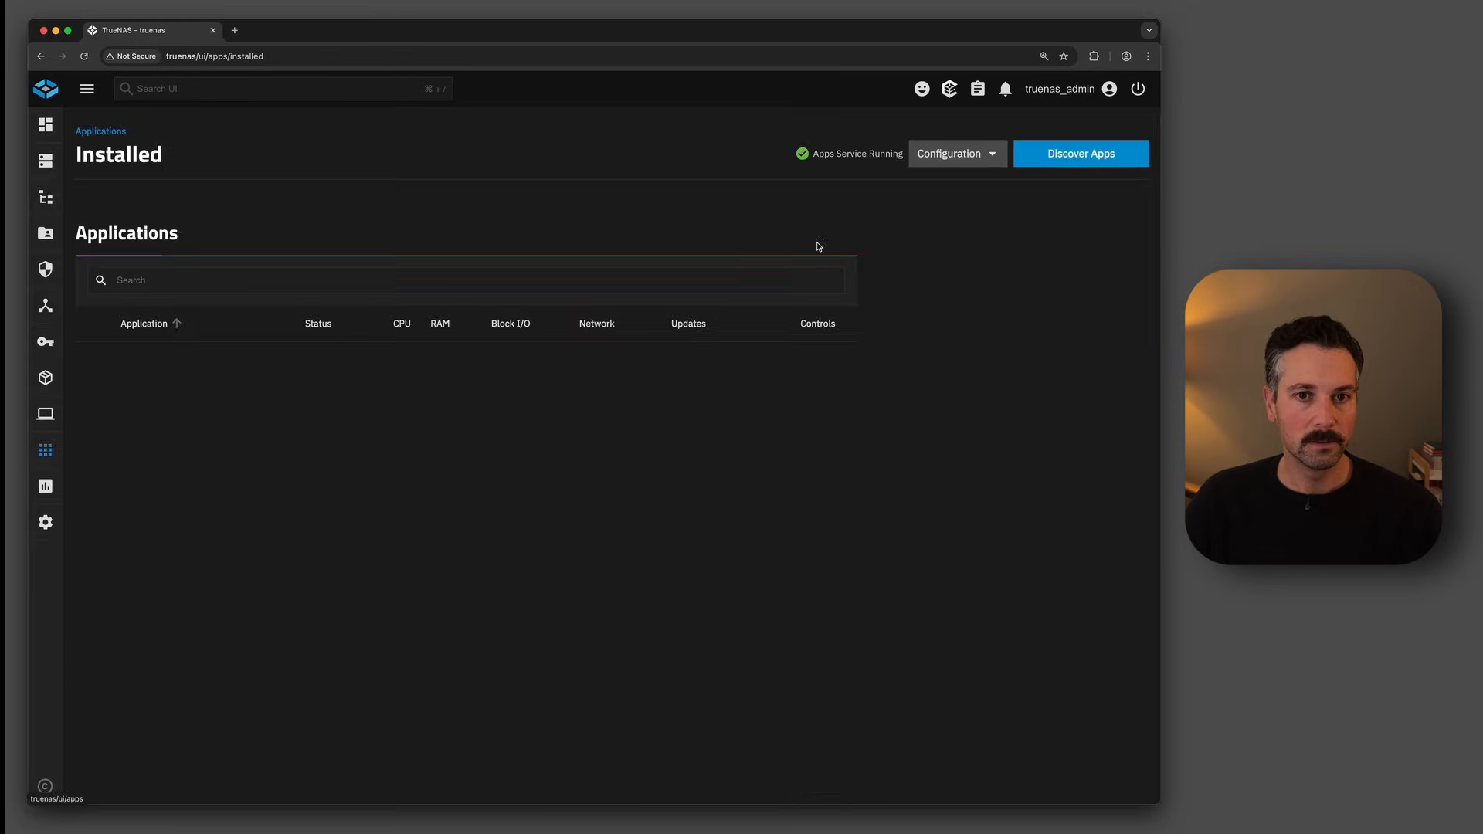
{"action": "left_click", "coordinate": [1070, 158]}
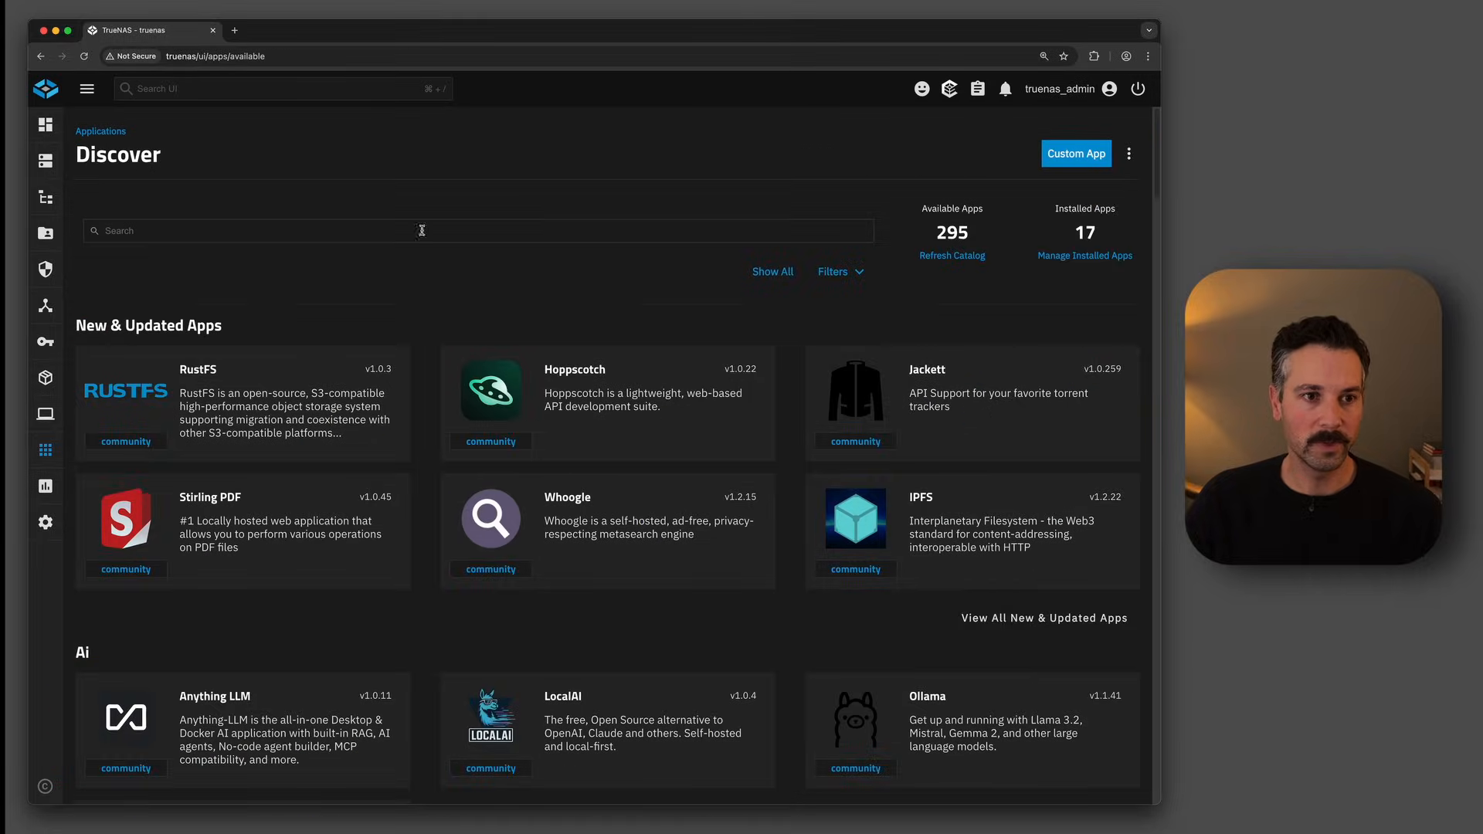
{"action": "left_click", "coordinate": [385, 230]}
{"action": "type", "text": "homepage"}
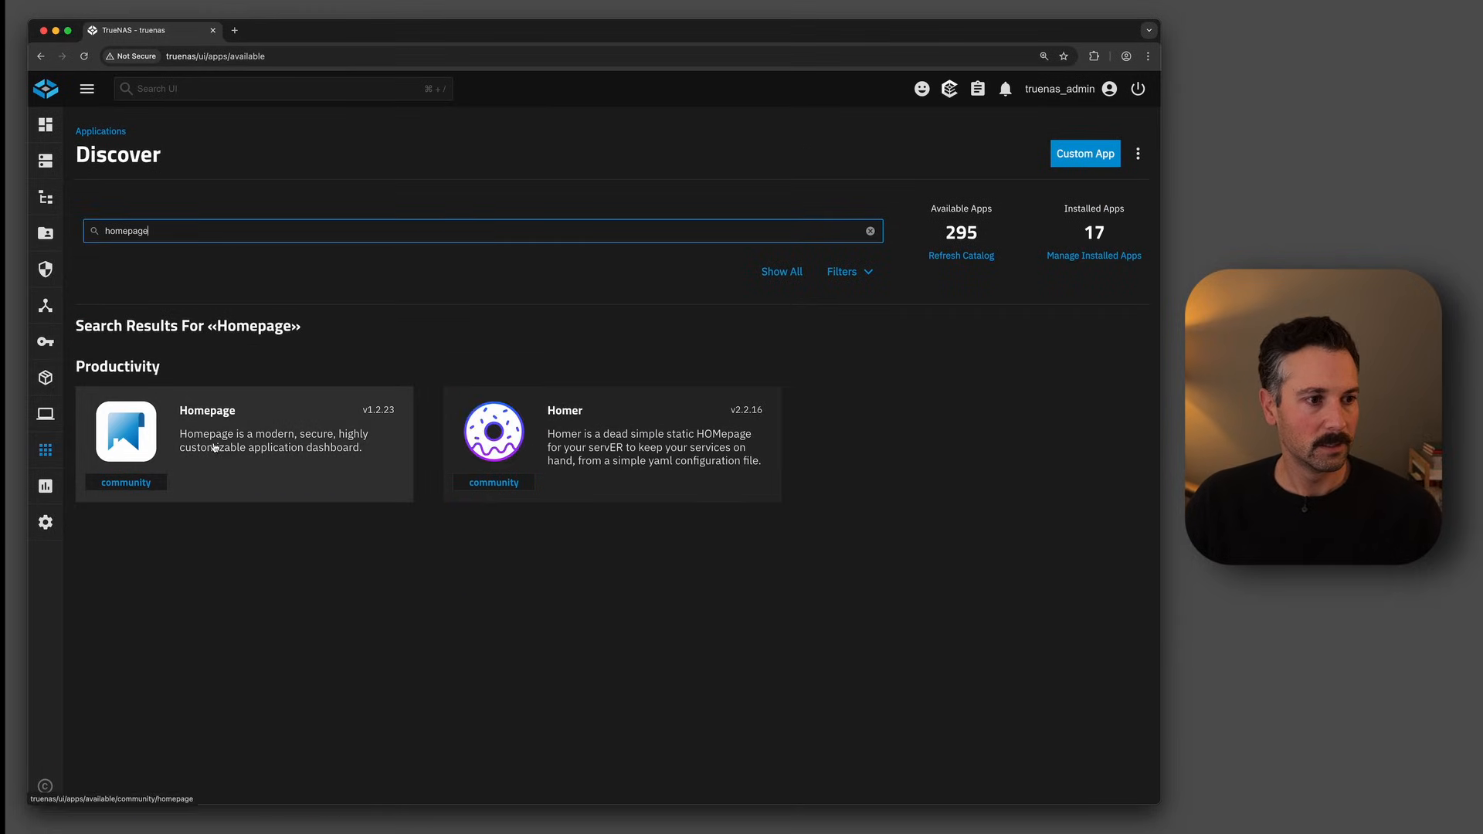
{"action": "left_click", "coordinate": [220, 421]}
{"action": "left_click", "coordinate": [162, 337]}
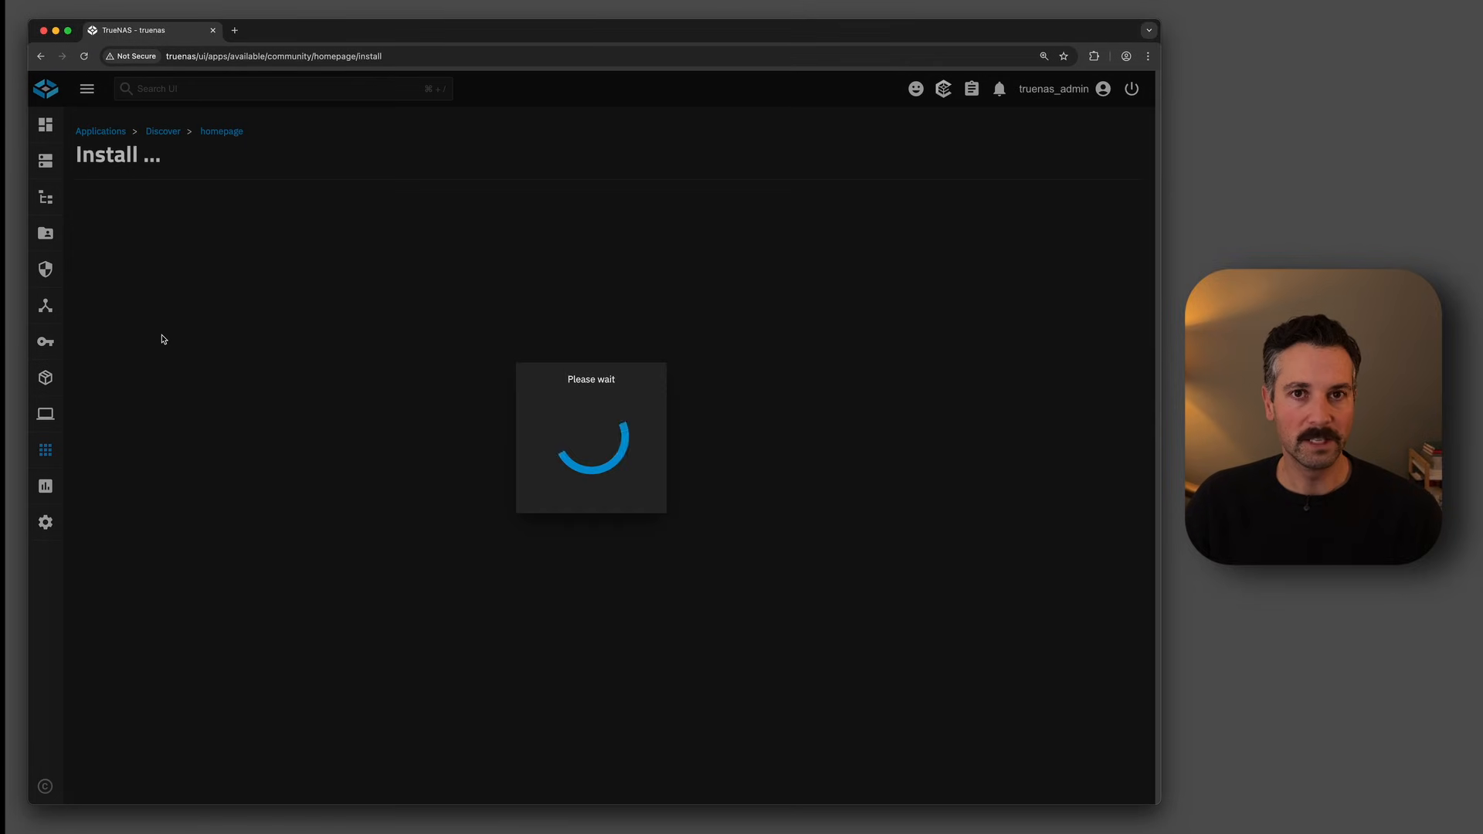
{"action": "scroll", "coordinate": [554, 381], "scroll_direction": "down", "scroll_amount": 10}
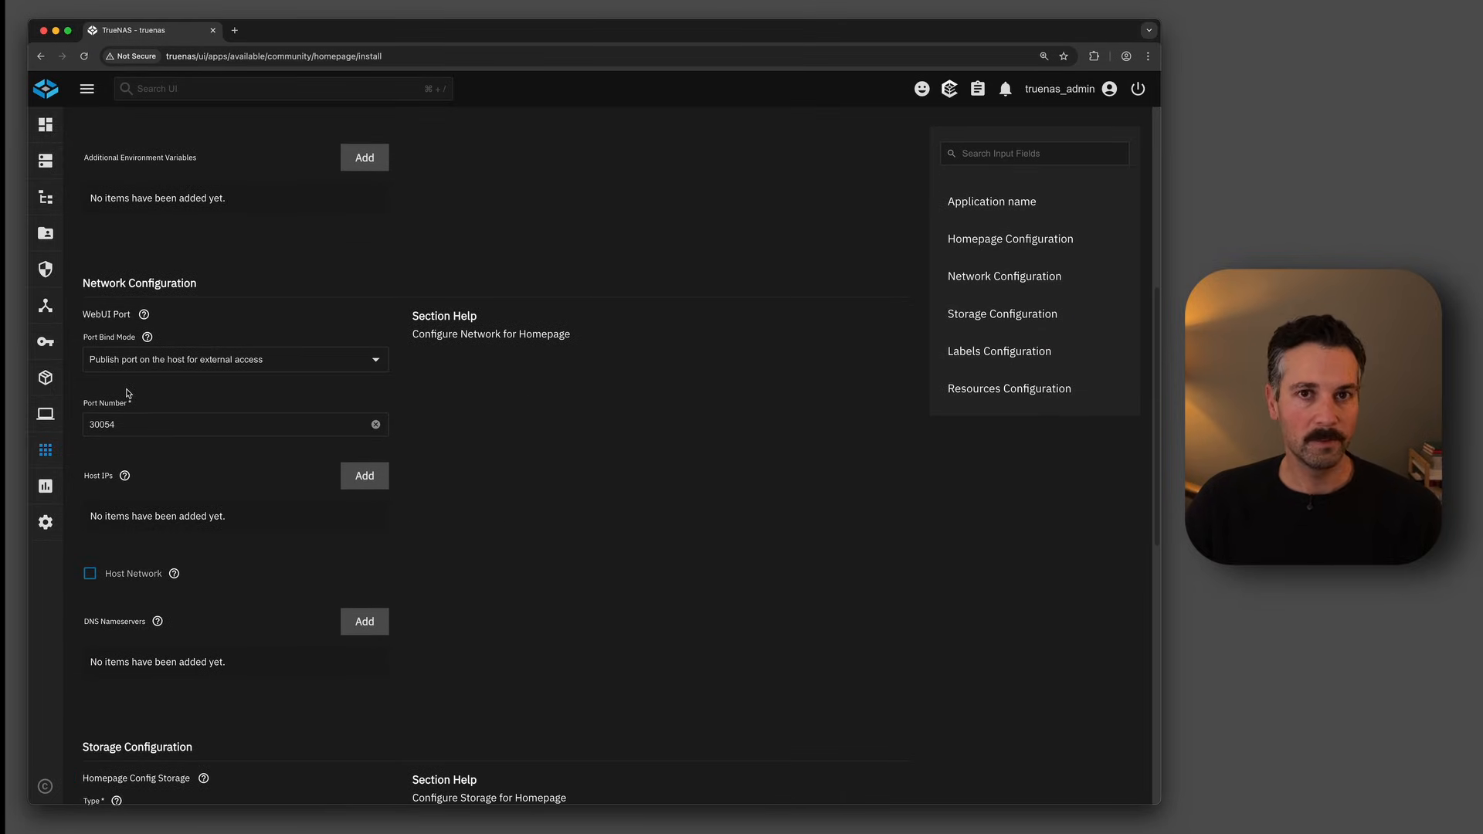
- Set the Homepage config storage type to Host Path (Path that already exists on the system)
{"action": "scroll", "coordinate": [467, 397], "scroll_direction": "down", "scroll_amount": 6}
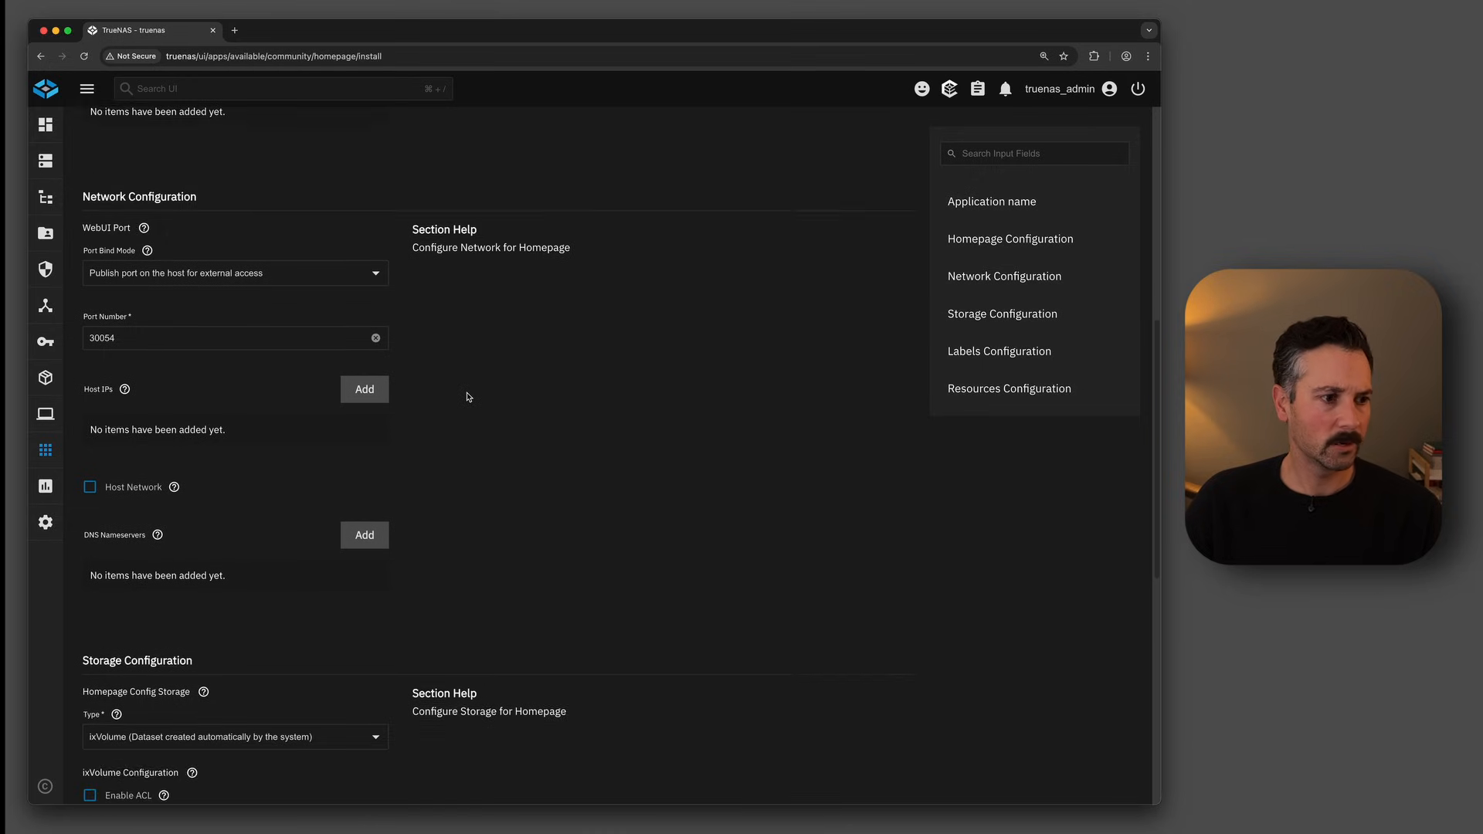
{"action": "scroll", "coordinate": [467, 397], "scroll_direction": "down", "scroll_amount": 6}
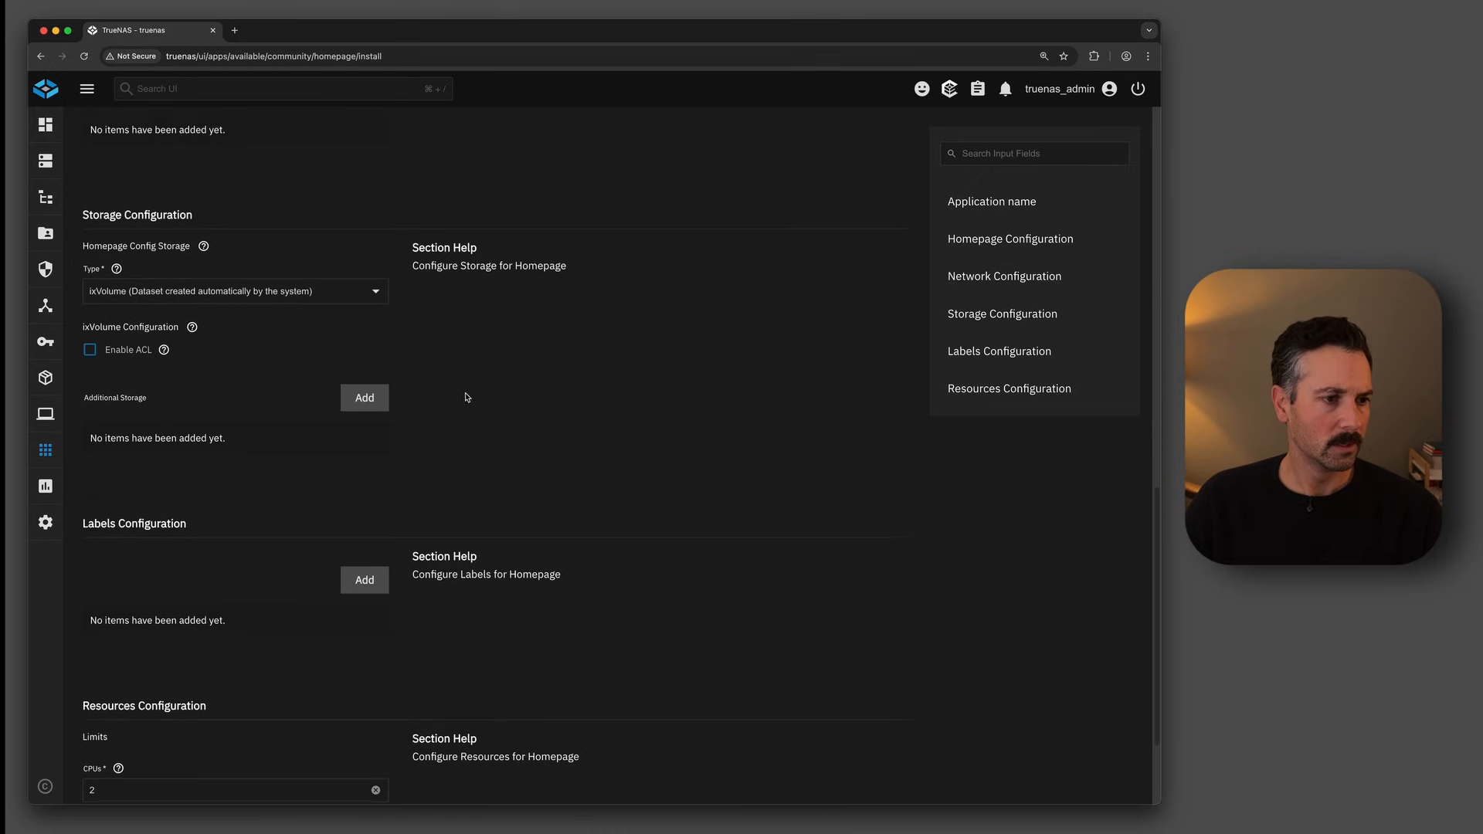
{"action": "left_click", "coordinate": [268, 291]}
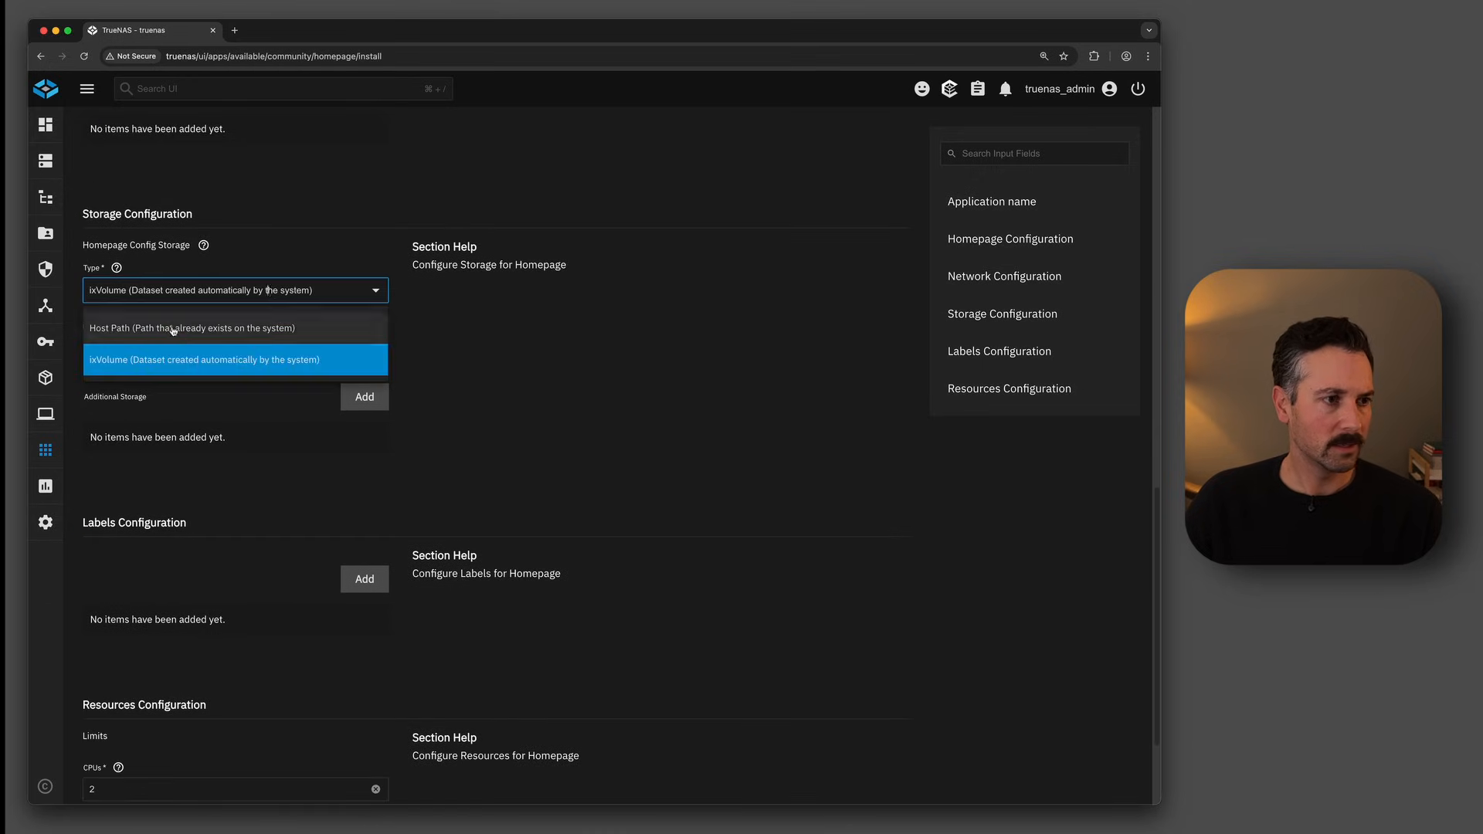
{"action": "left_click", "coordinate": [166, 327]}
{"action": "scroll", "coordinate": [444, 374], "scroll_direction": "down", "scroll_amount": 1}
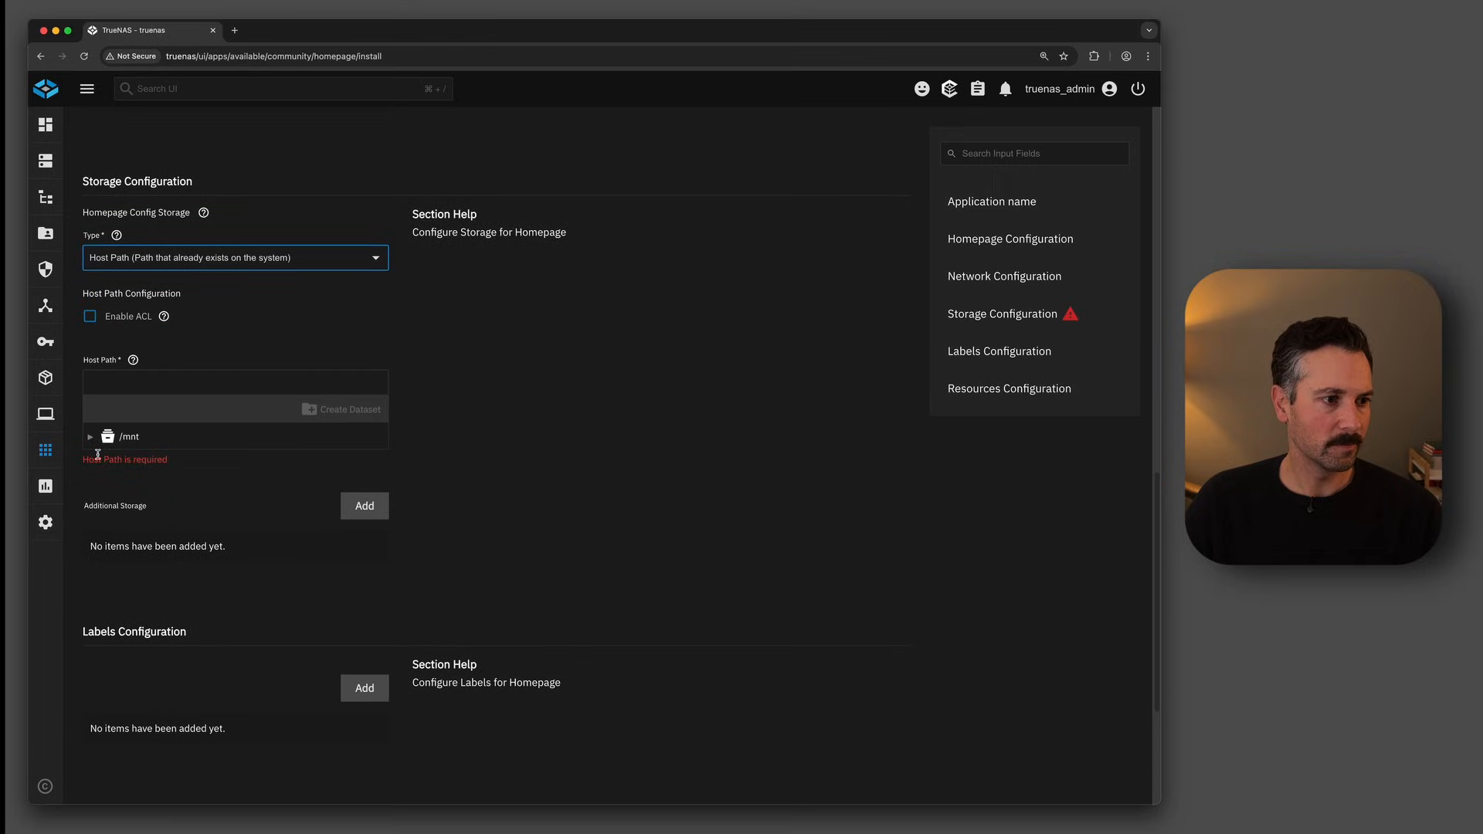
- Choose /mnt/AppPool/AppsConfig/homepage as the host path for the Homepage config storage
{"action": "left_click", "coordinate": [89, 438]}
{"action": "scroll", "coordinate": [91, 451], "scroll_direction": "down", "scroll_amount": 1}
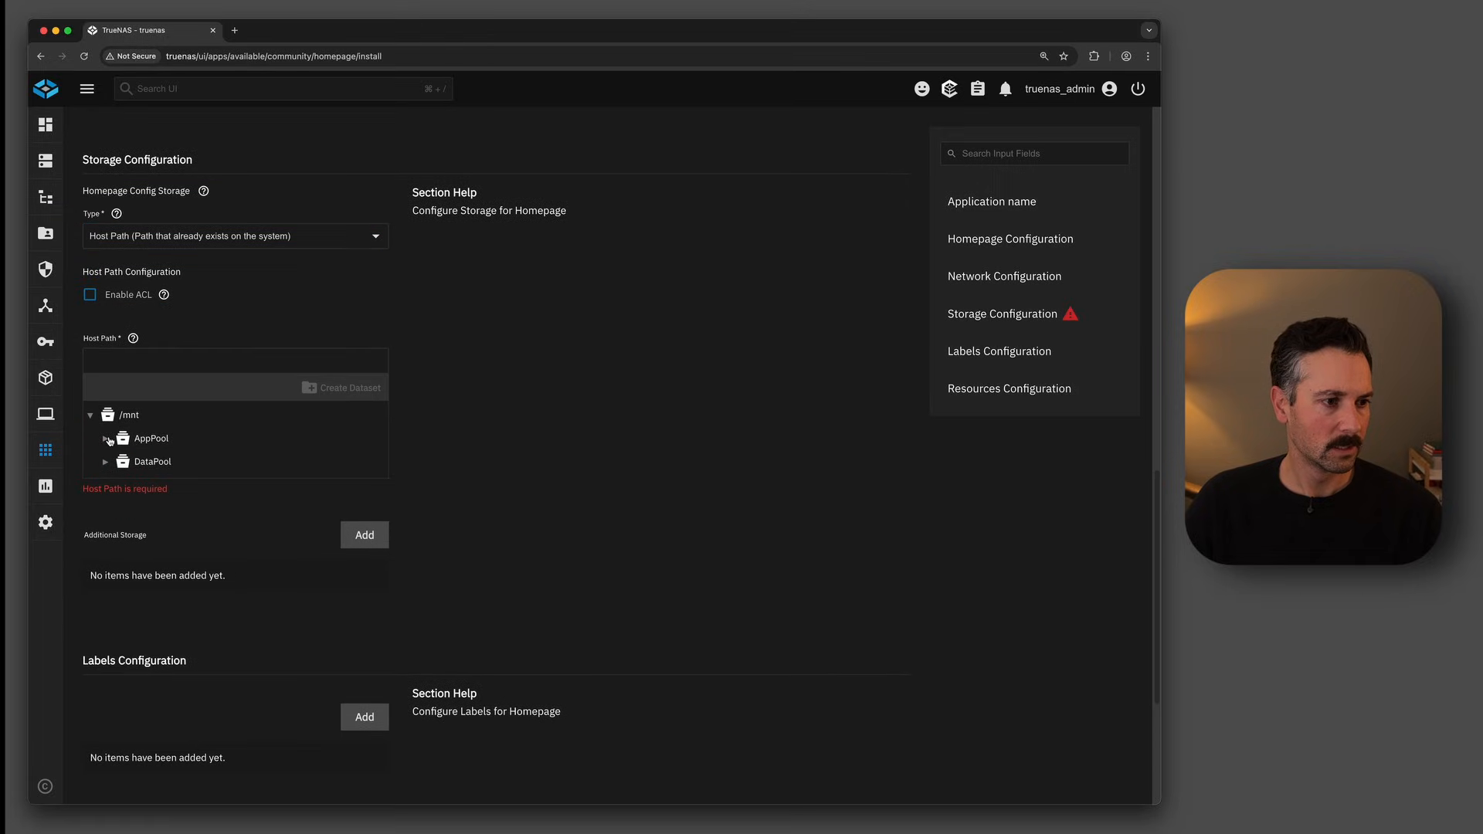
{"action": "left_click", "coordinate": [105, 440]}
{"action": "left_click", "coordinate": [120, 462]}
{"action": "scroll", "coordinate": [133, 479], "scroll_direction": "down", "scroll_amount": 1}
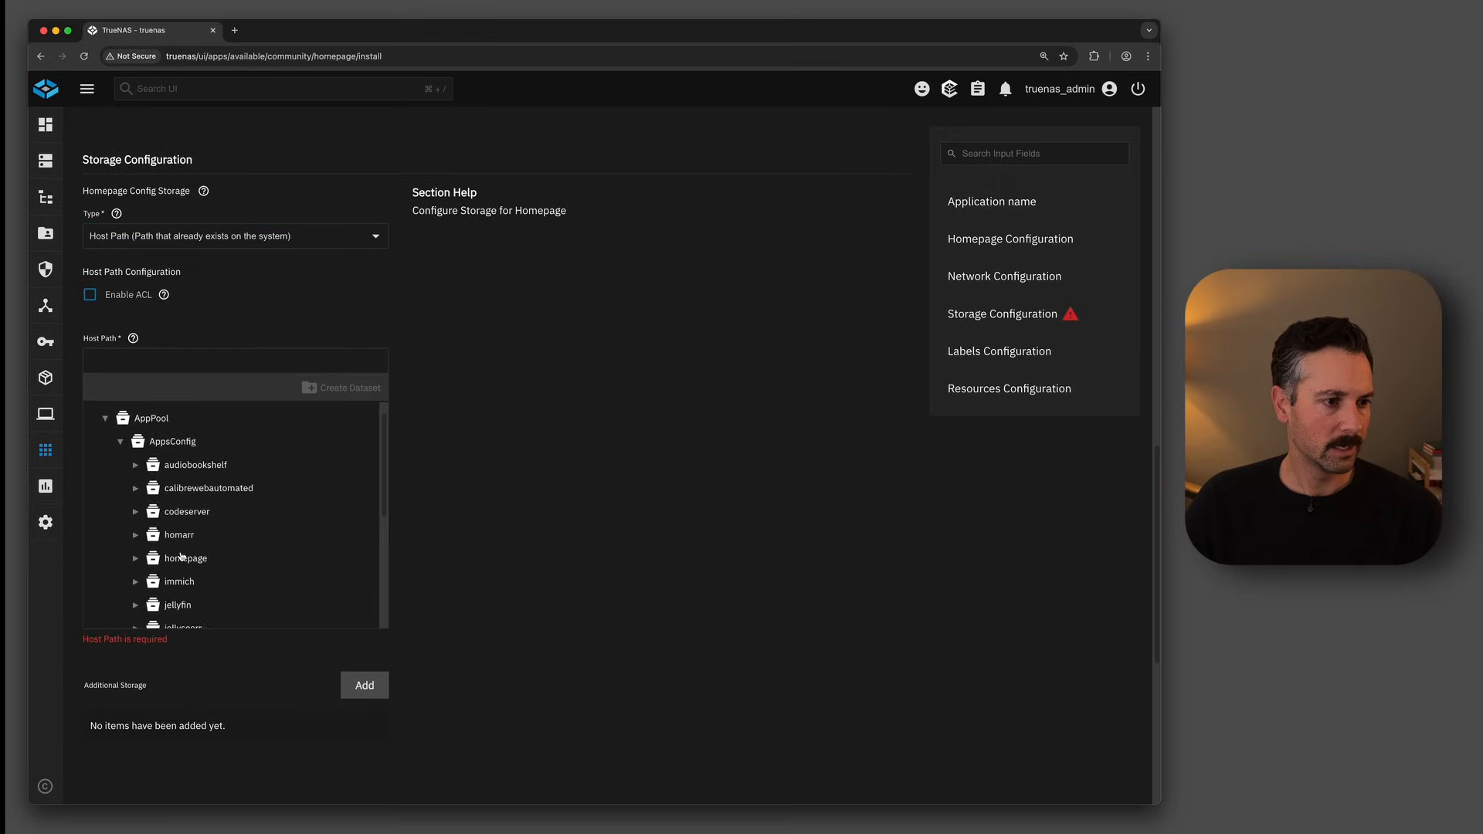
{"action": "left_click", "coordinate": [221, 557]}
{"action": "scroll", "coordinate": [456, 510], "scroll_direction": "down", "scroll_amount": 3}
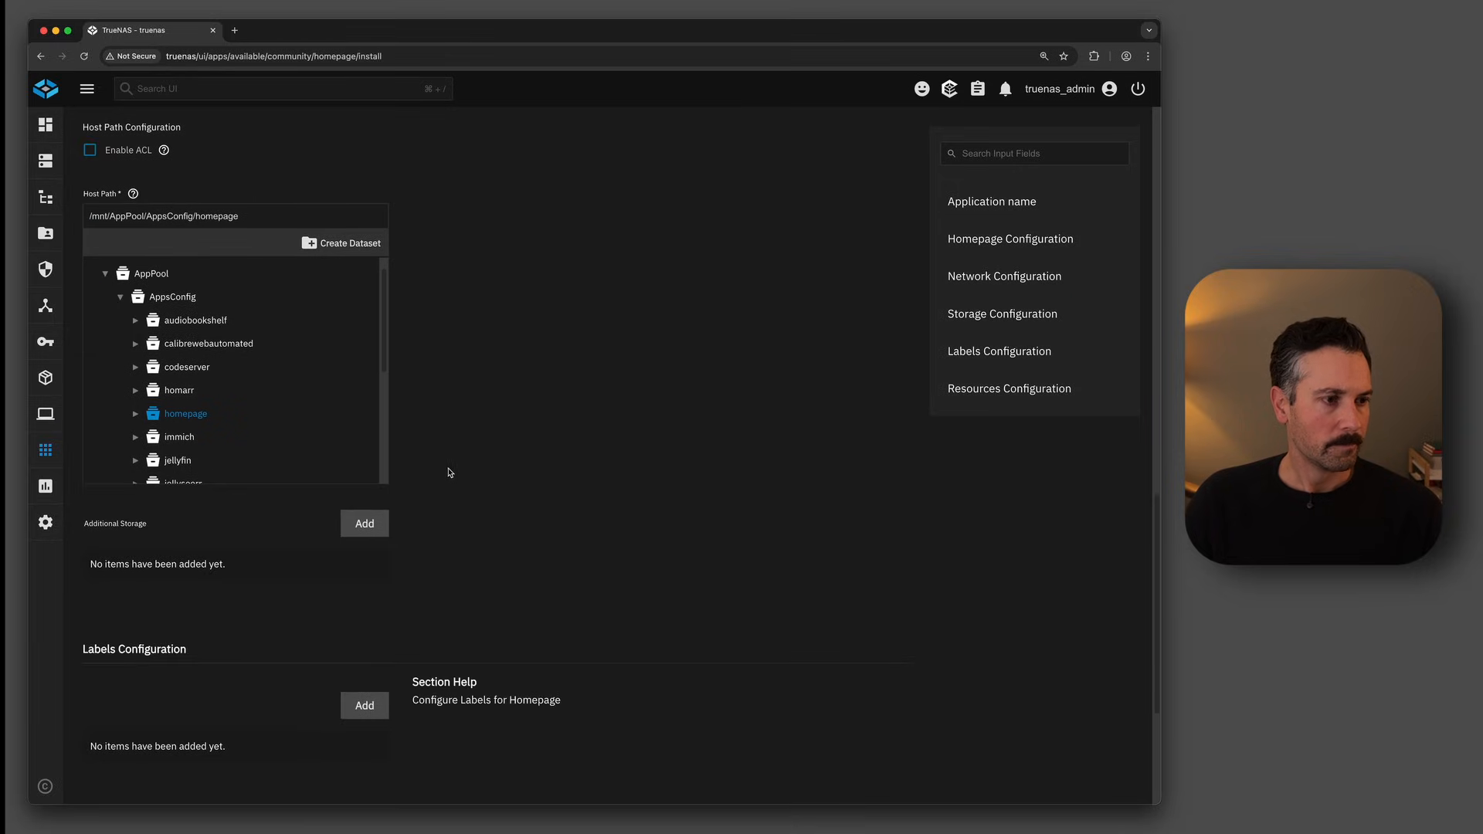
{"action": "scroll", "coordinate": [474, 473], "scroll_direction": "up", "scroll_amount": 2}
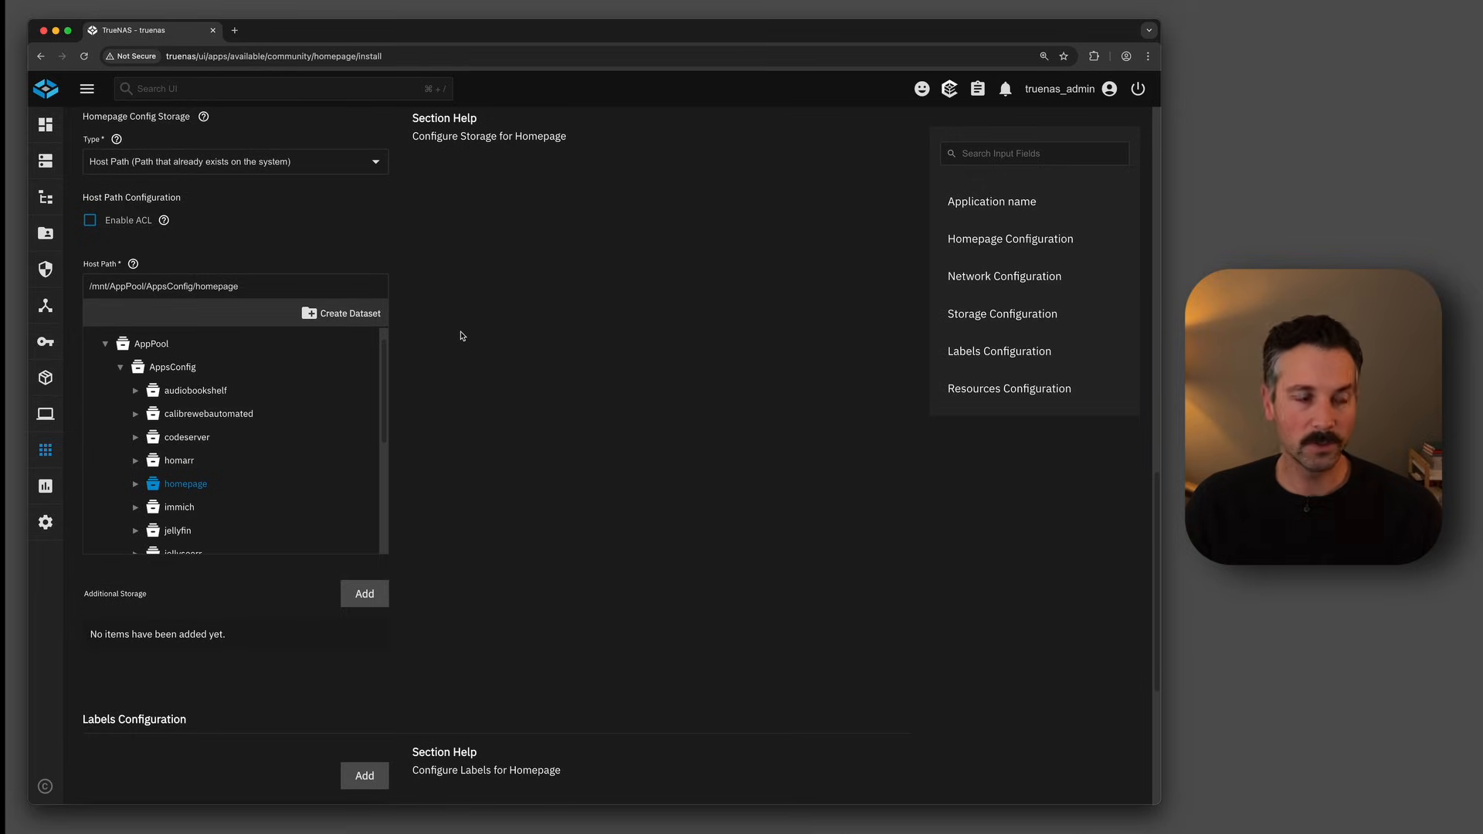
- Enable ACL for the config storage and add a user entry with ID 1000 and FULL_CONTROL access
{"action": "left_click", "coordinate": [90, 221]}
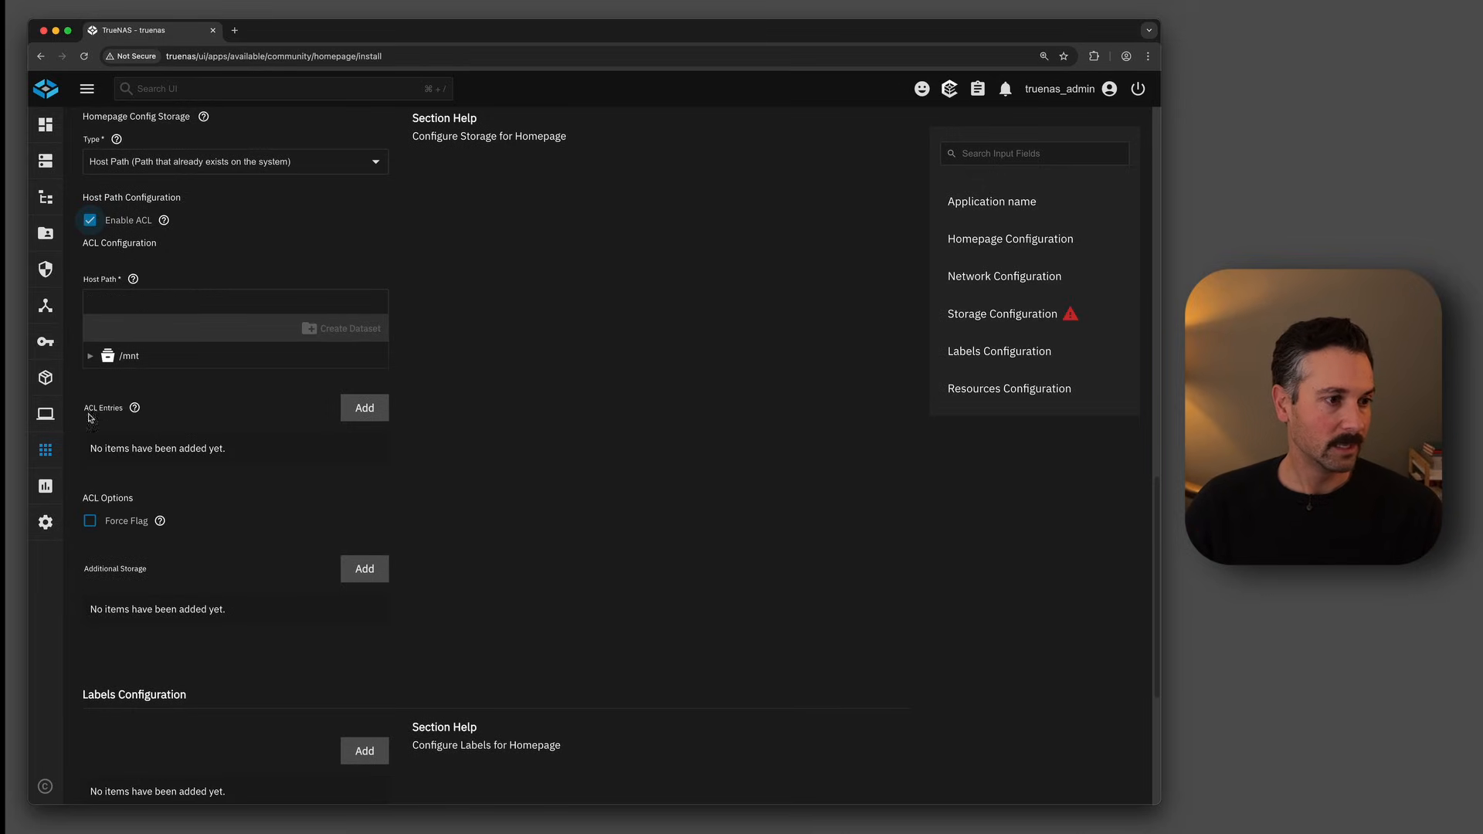
{"action": "left_click", "coordinate": [368, 417]}
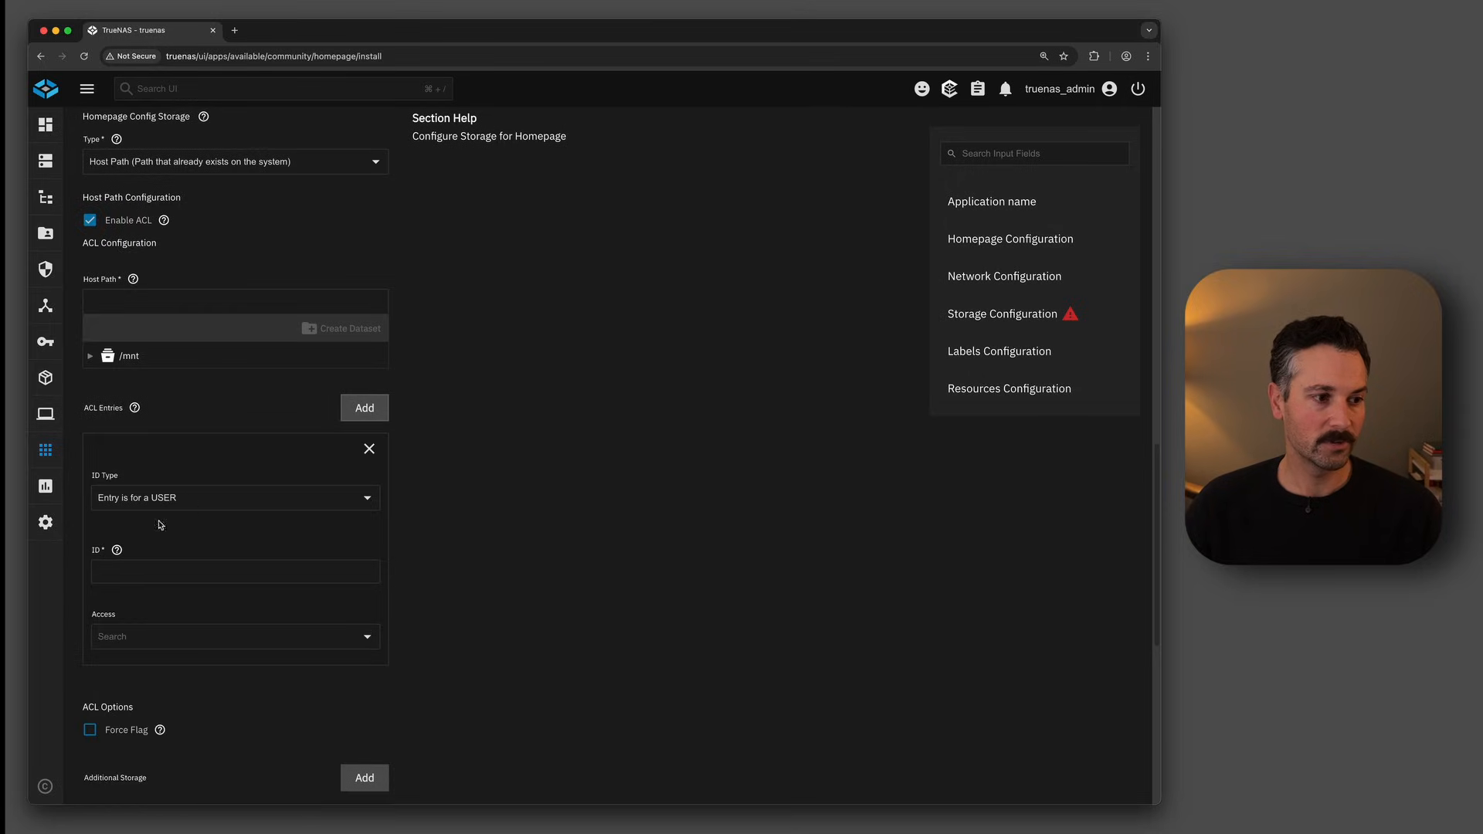
{"action": "left_click", "coordinate": [162, 575]}
{"action": "type", "text": "1"}
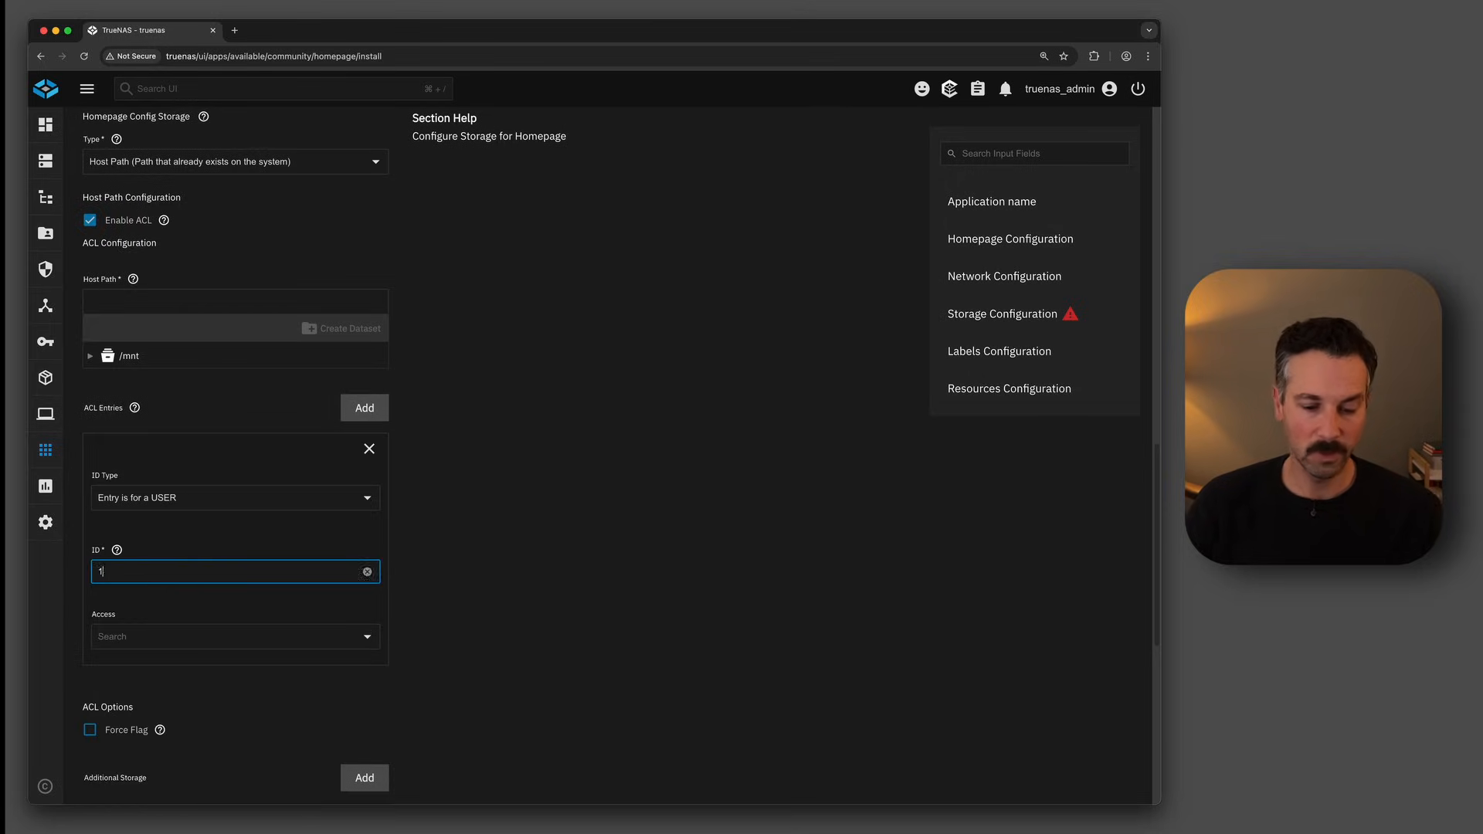
{"action": "type", "text": "000"}
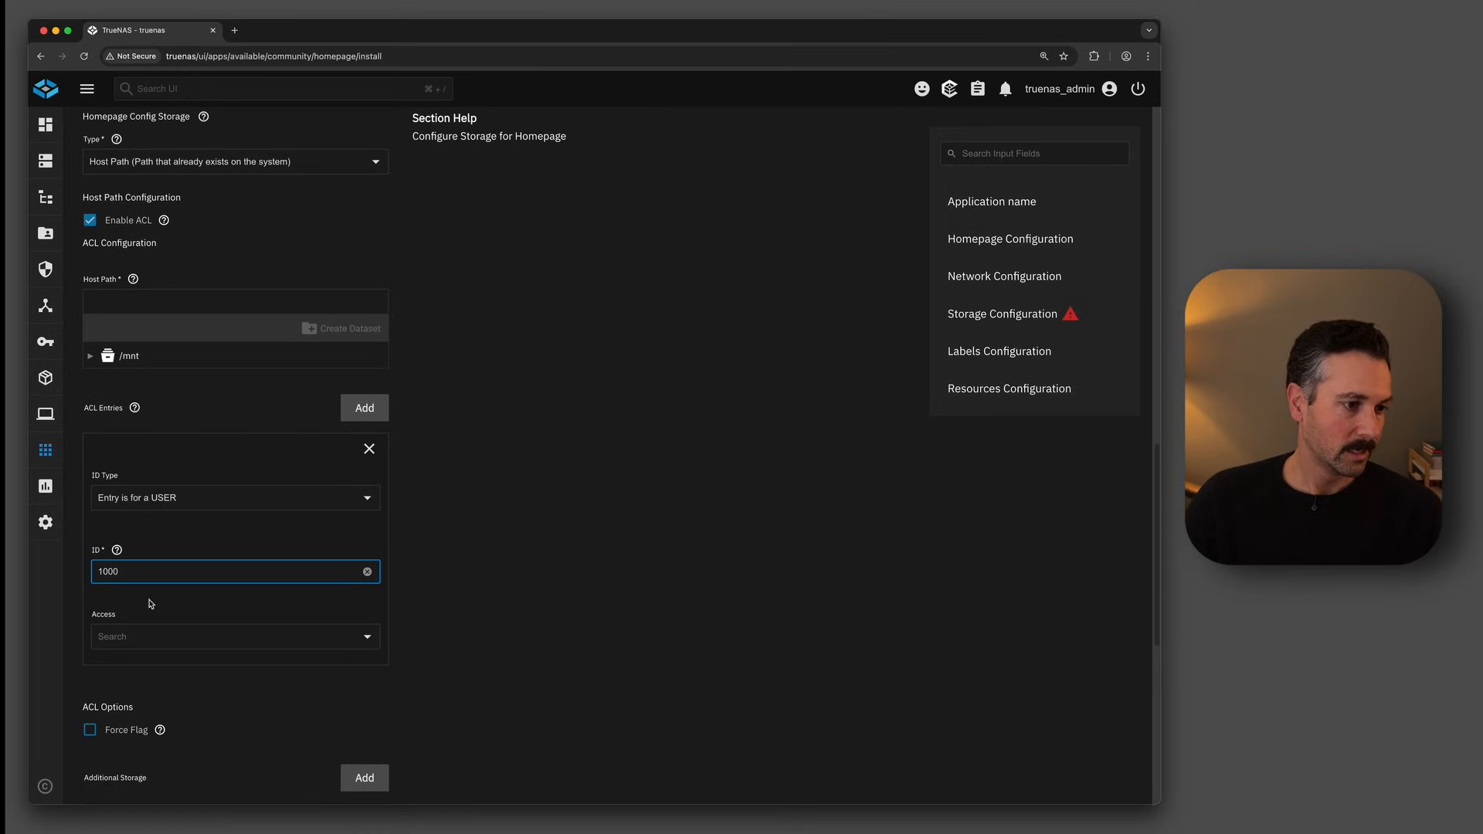
{"action": "left_click", "coordinate": [150, 638]}
{"action": "left_click", "coordinate": [189, 740]}
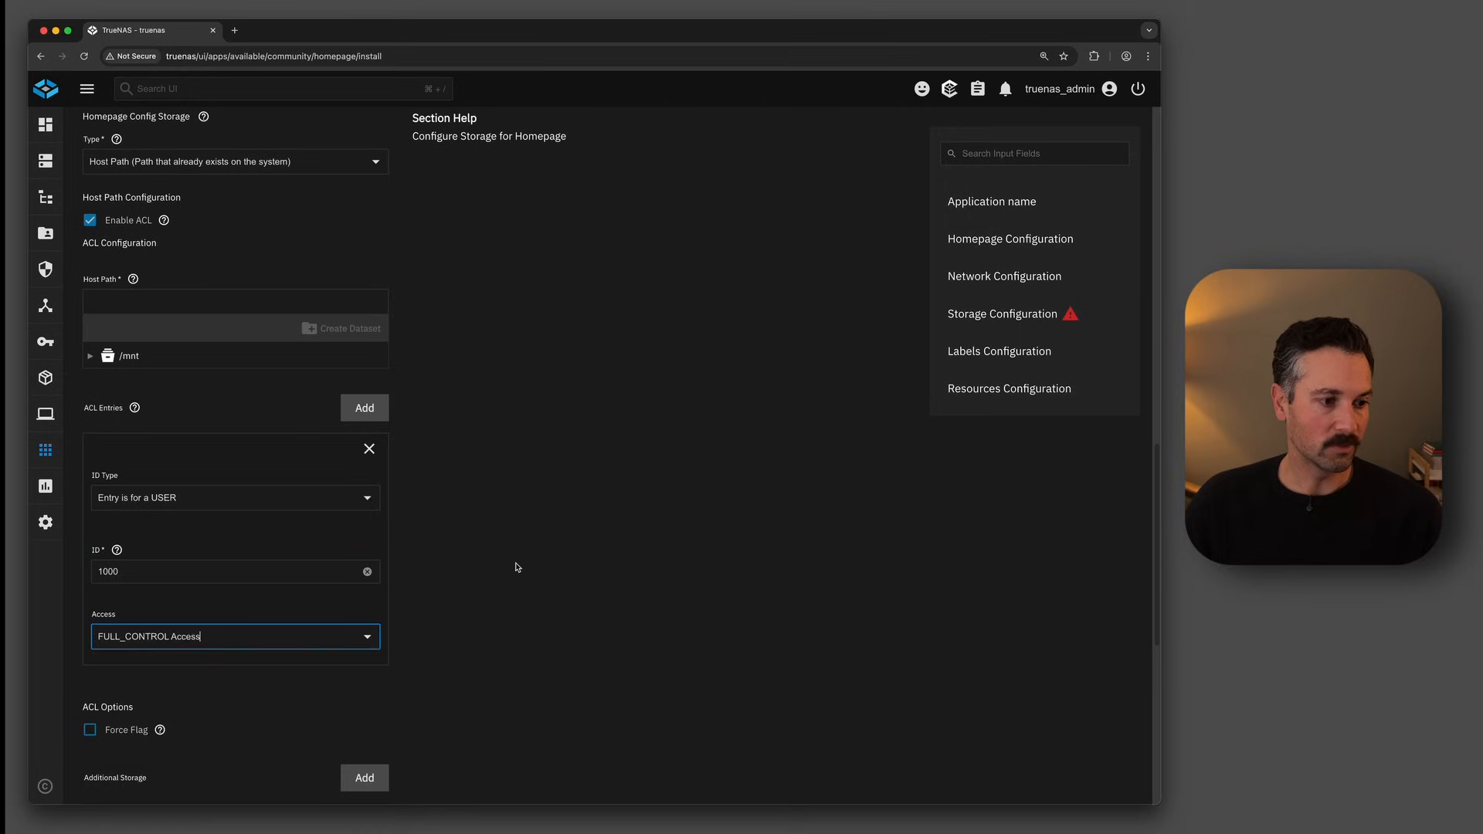
- Set the ACL host path to /mnt/AppPool/AppsConfig/homepage and install the Homepage app
{"action": "scroll", "coordinate": [448, 523], "scroll_direction": "down", "scroll_amount": 1}
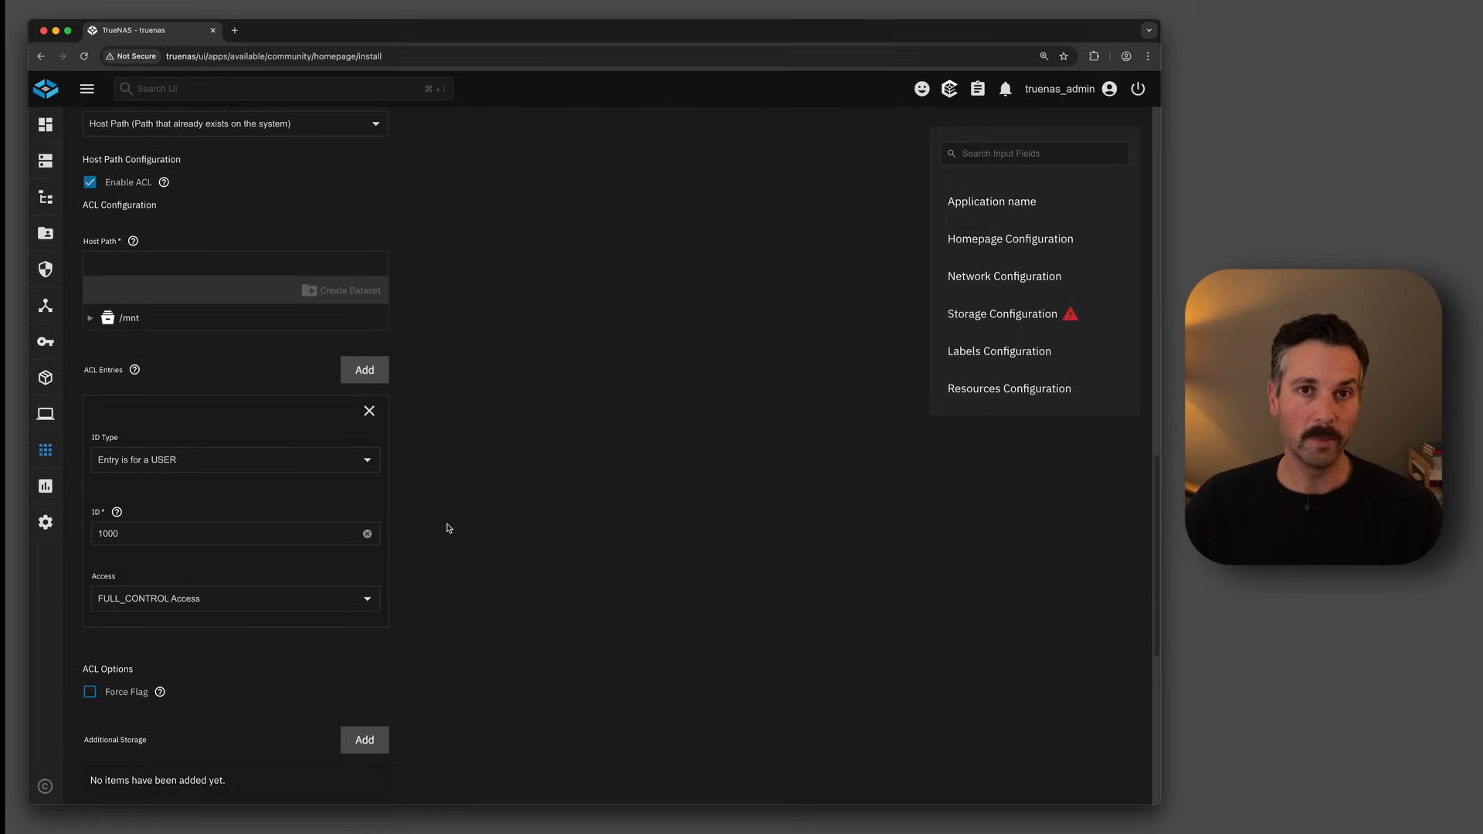
{"action": "left_click", "coordinate": [88, 318]}
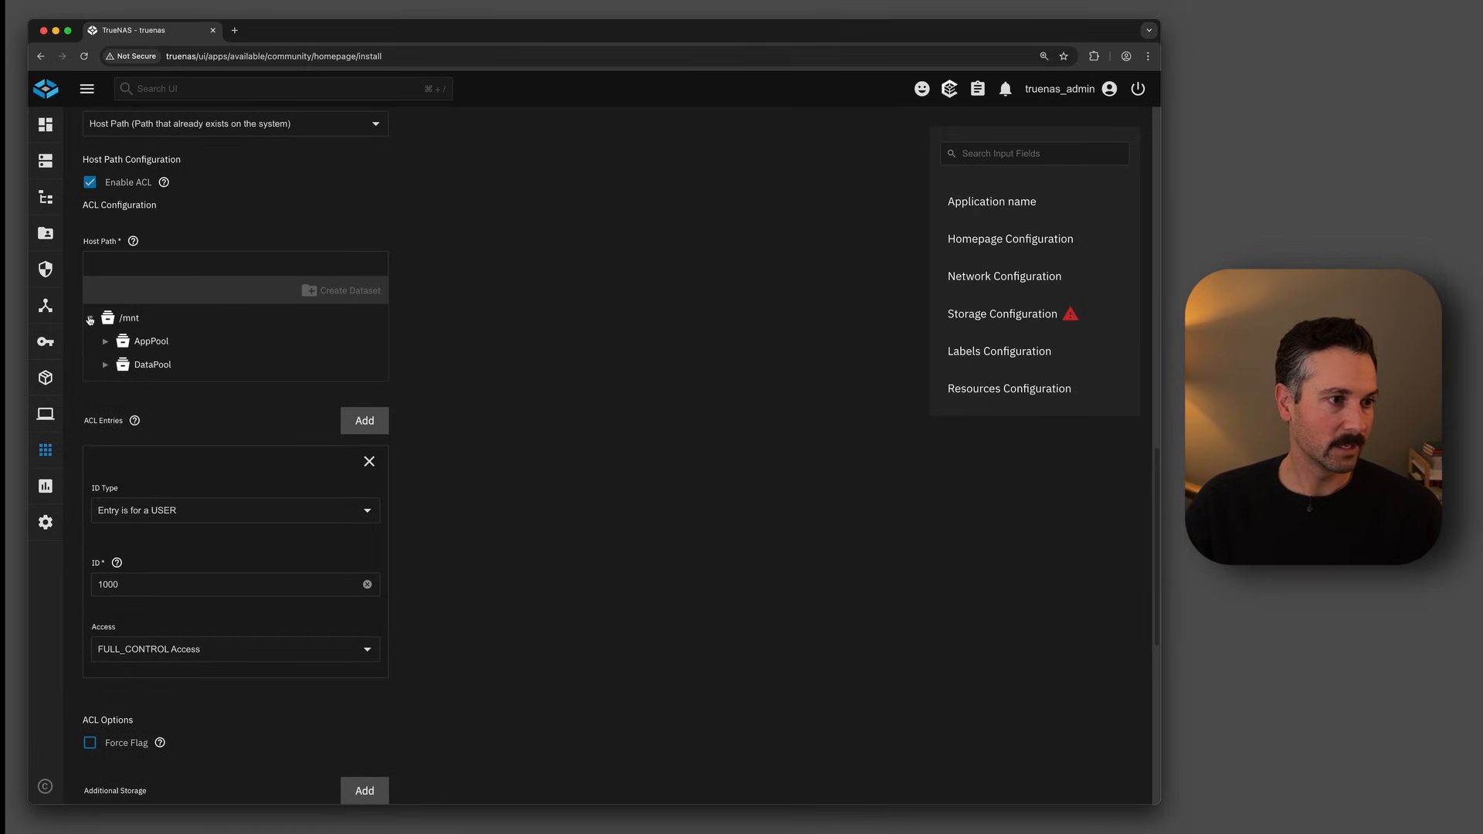
{"action": "left_click", "coordinate": [105, 341]}
{"action": "left_click", "coordinate": [121, 366]}
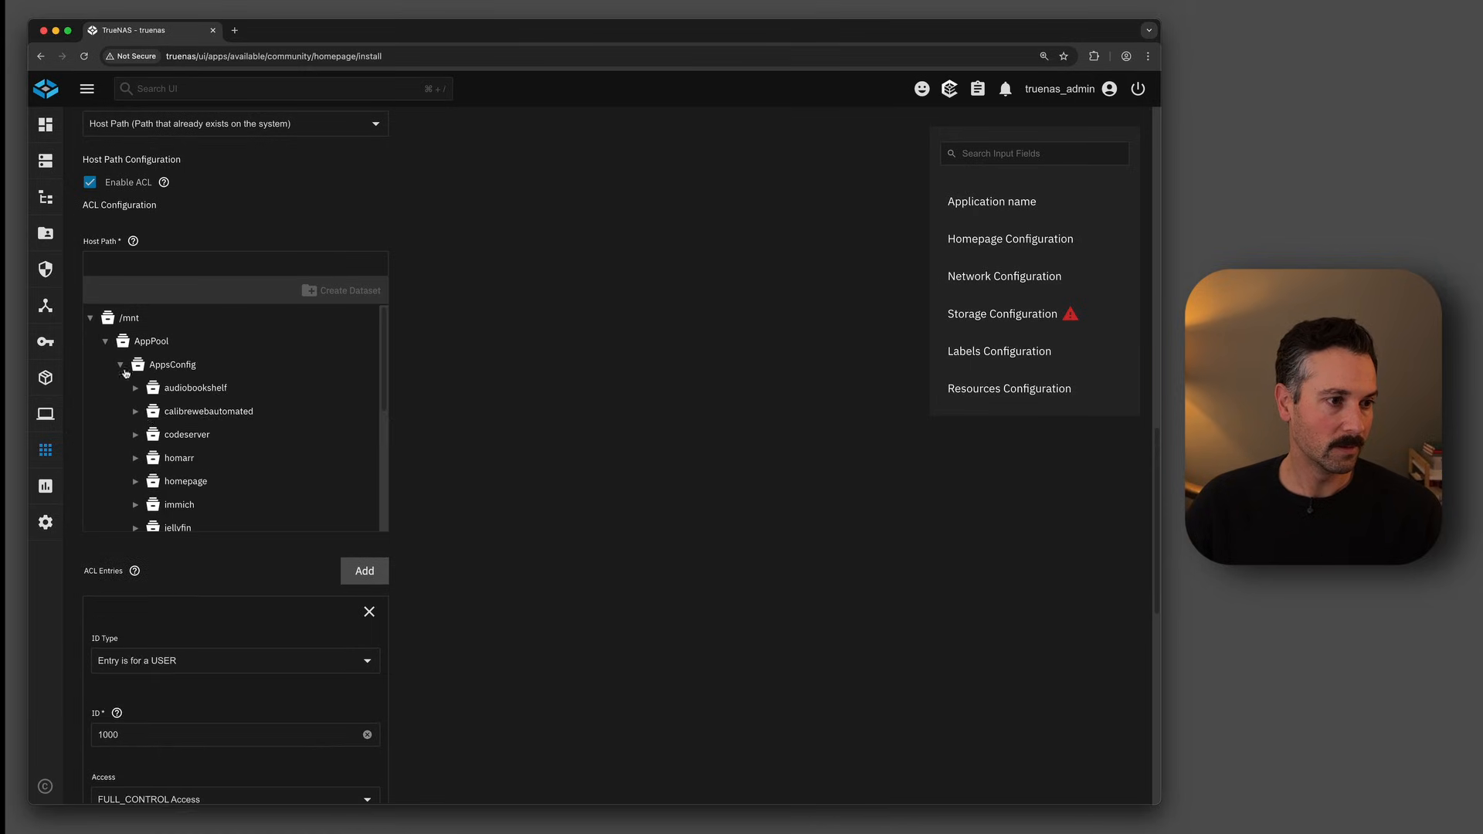
{"action": "left_click", "coordinate": [193, 485]}
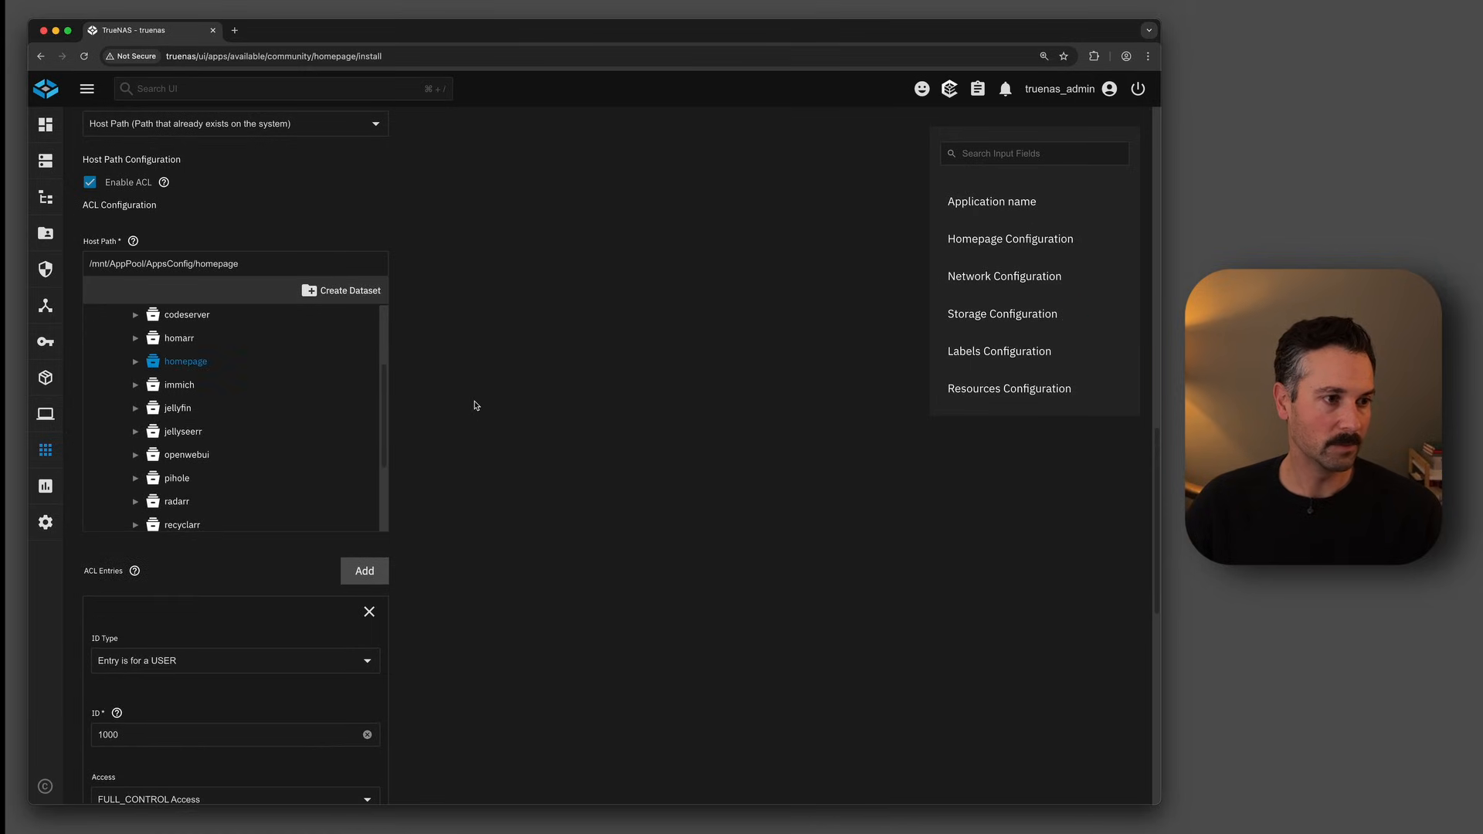
{"action": "scroll", "coordinate": [477, 433], "scroll_direction": "down", "scroll_amount": 15}
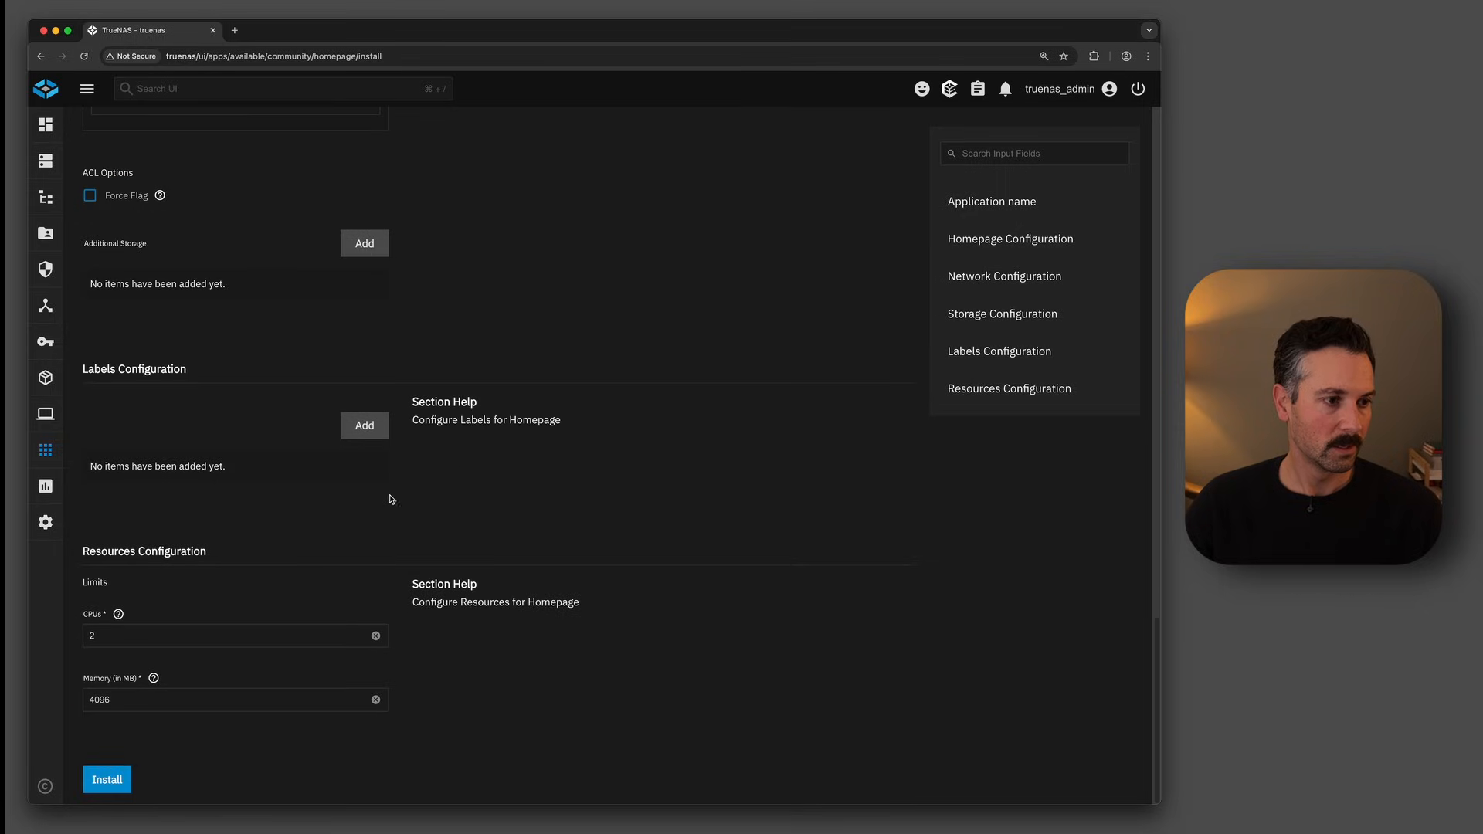
{"action": "left_click", "coordinate": [108, 780]}
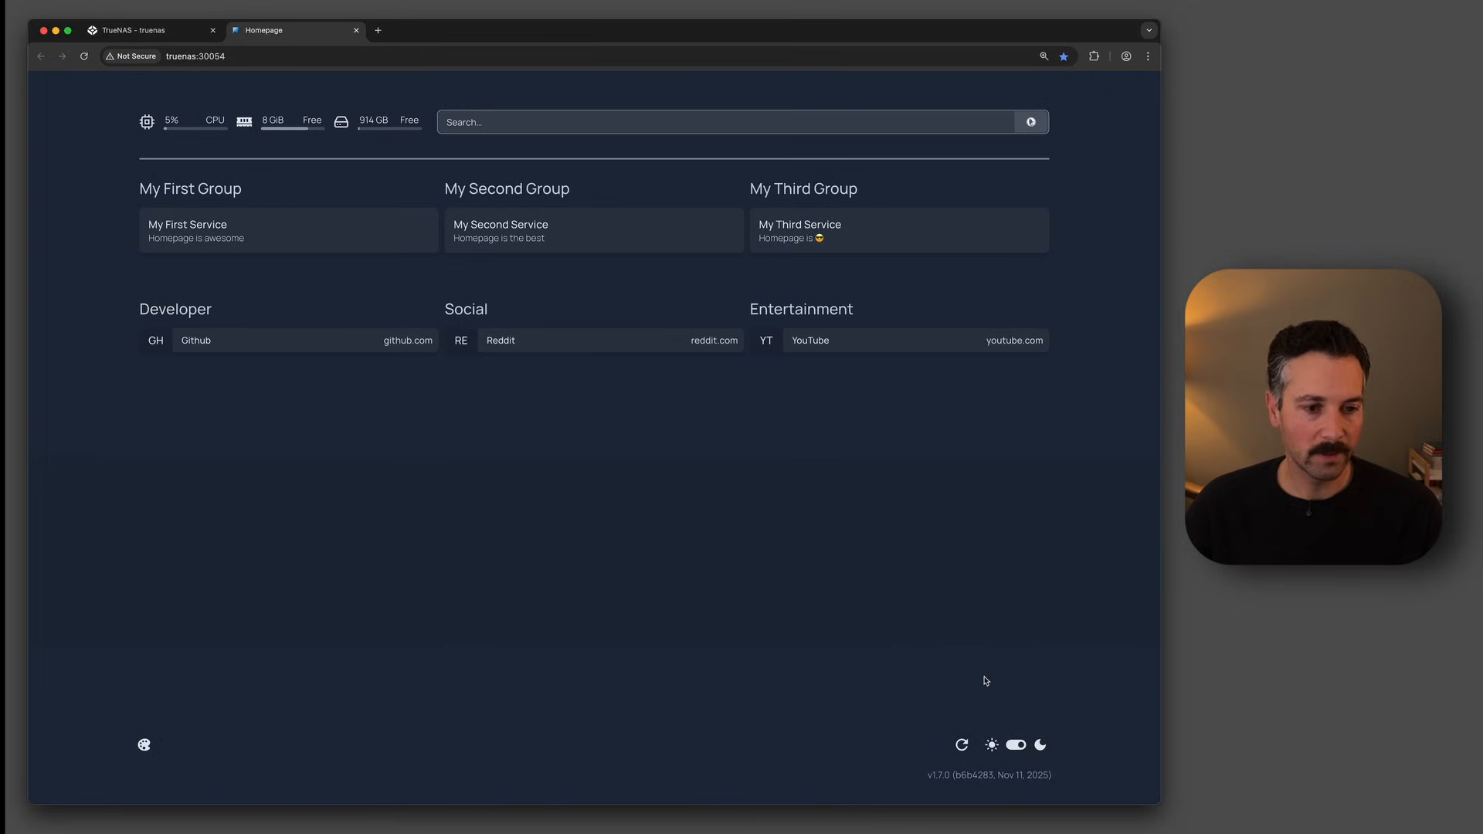
- Look at the theme colours offered on the new Homepage dashboard without picking one
{"action": "left_click", "coordinate": [141, 749]}
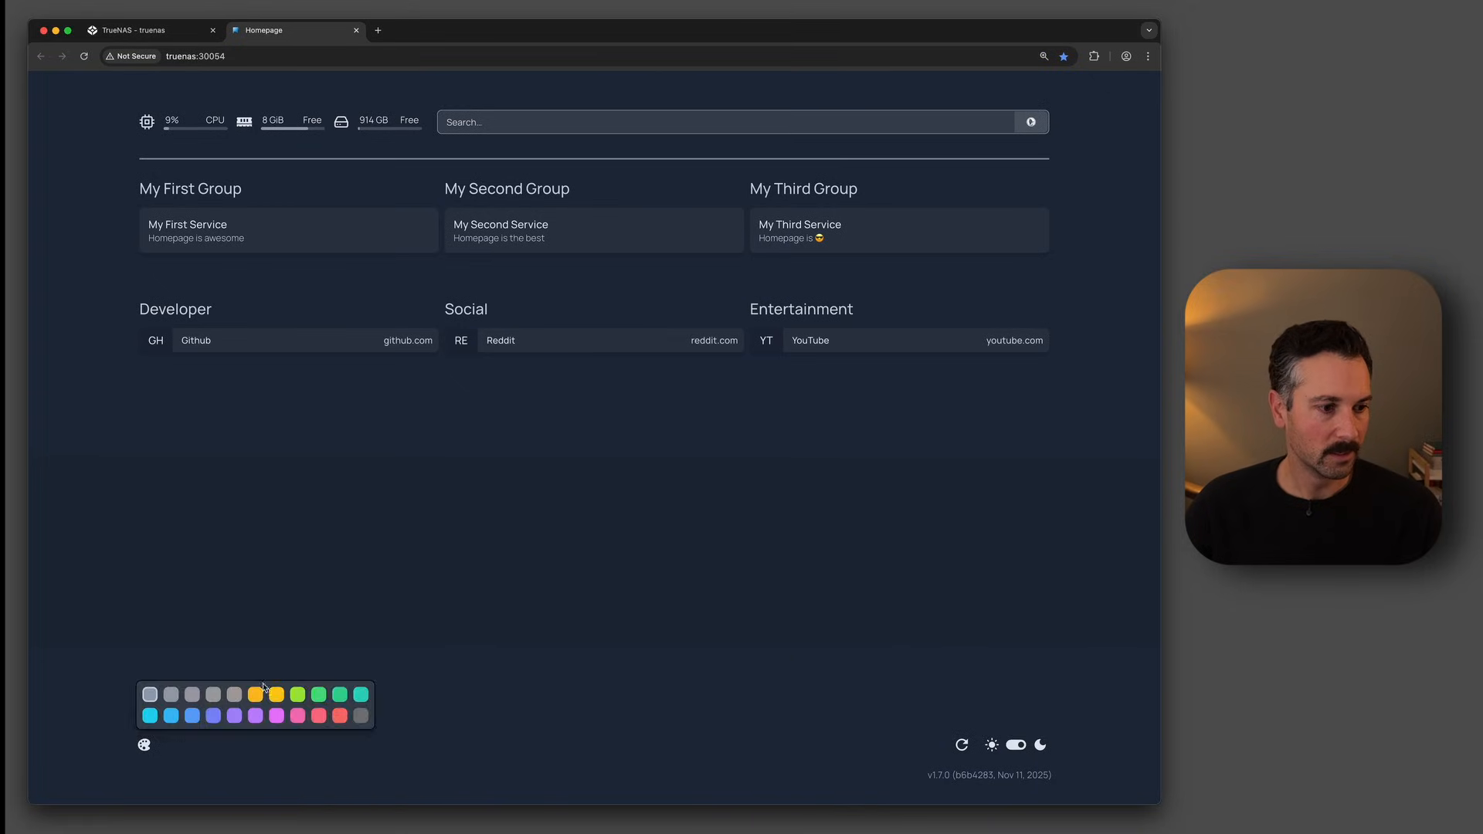
{"action": "left_click", "coordinate": [496, 629]}
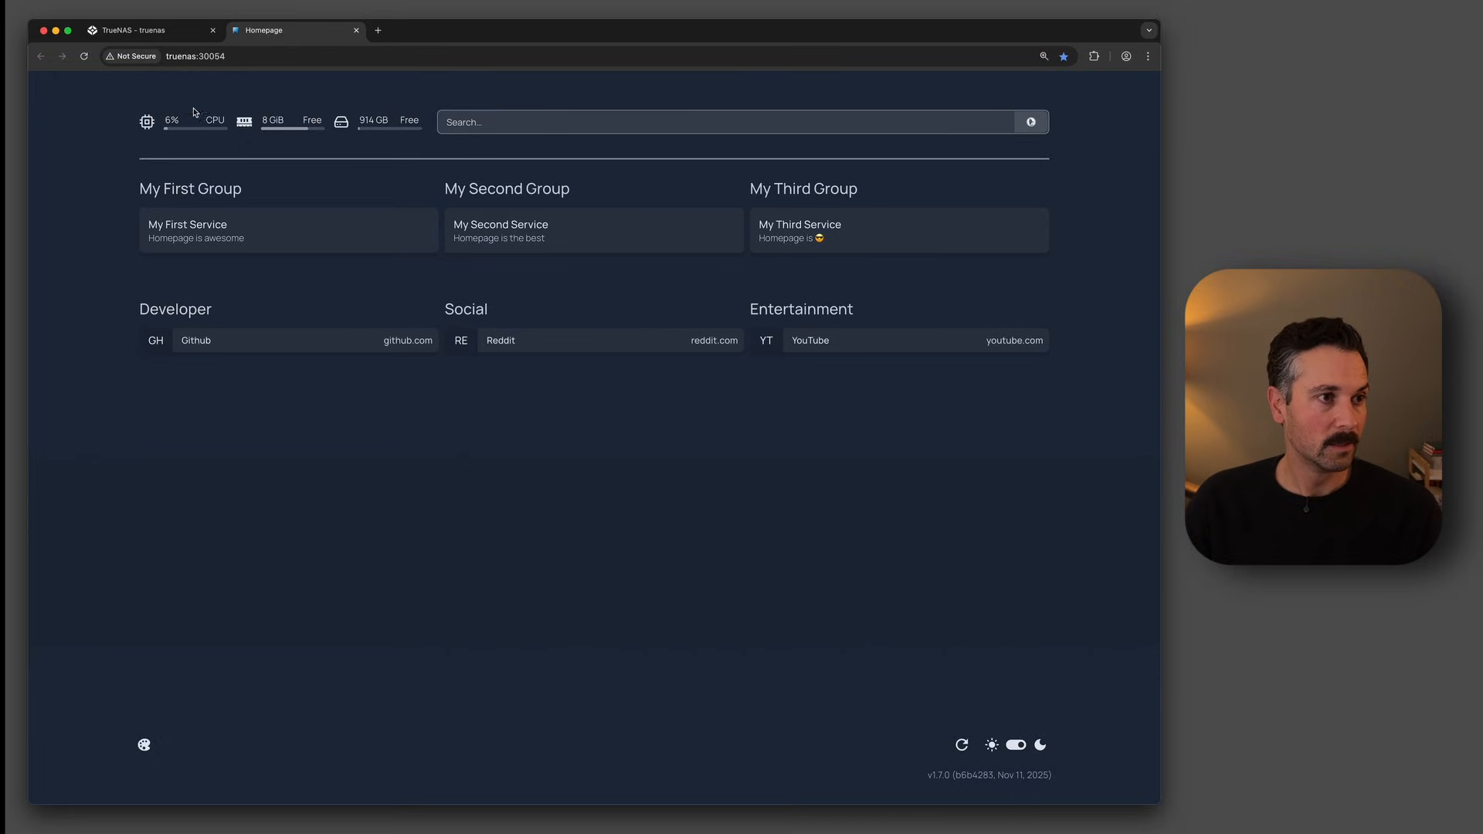
- Back in TrueNAS, open a shell in the homepage container and list the files in its config directory
{"action": "left_click", "coordinate": [163, 35]}
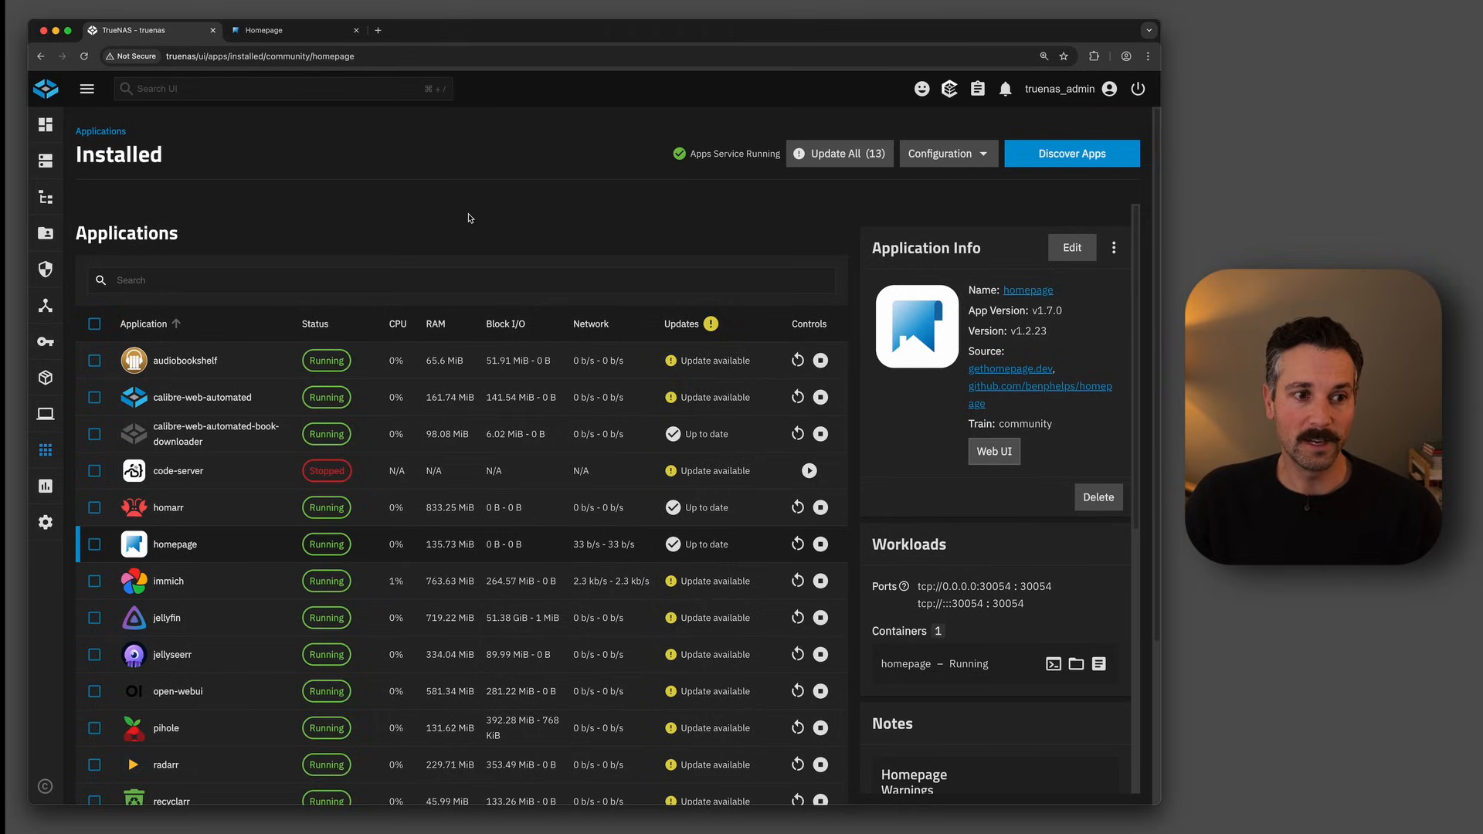
{"action": "left_click", "coordinate": [206, 547]}
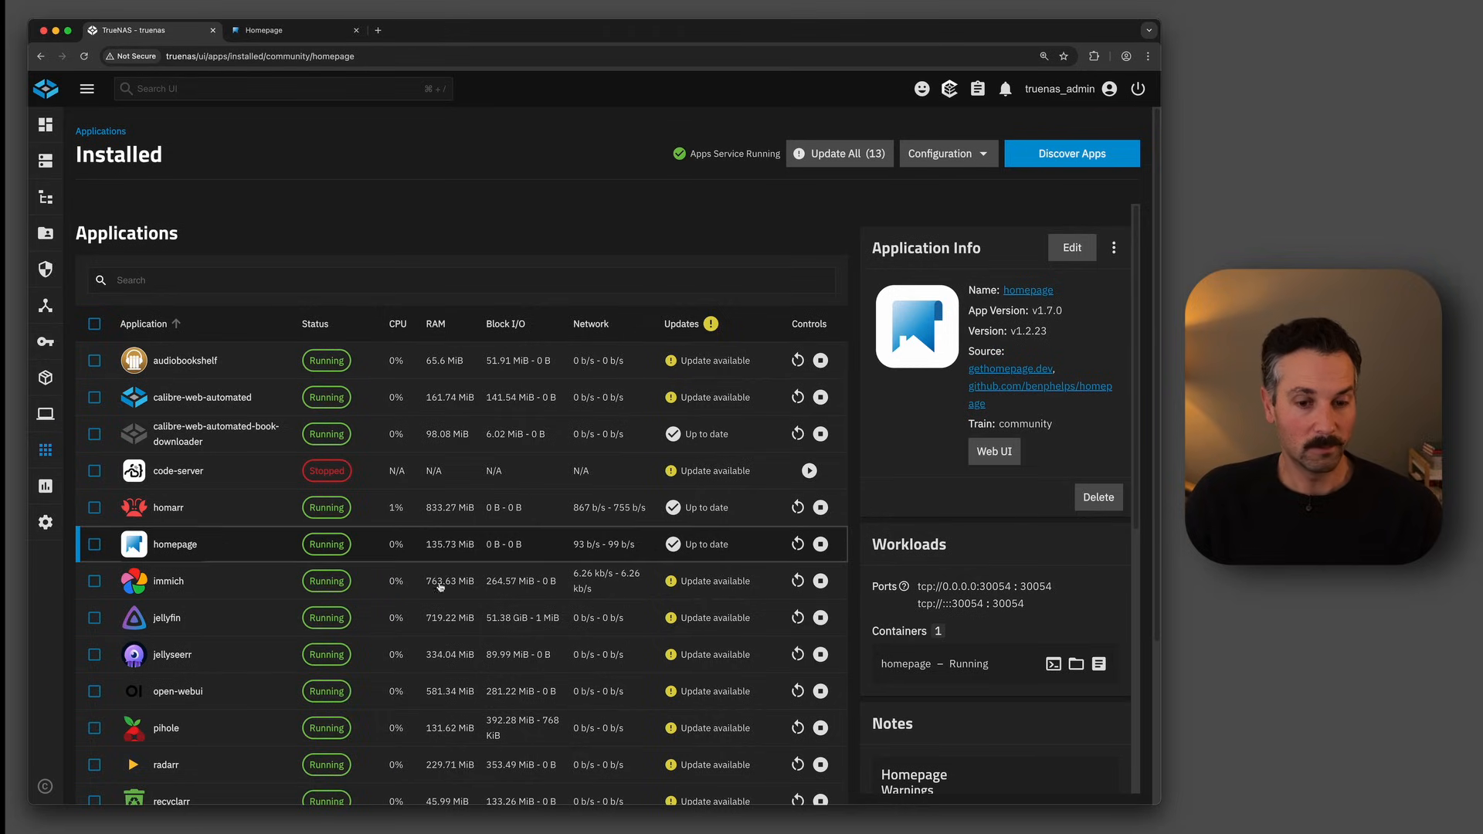
{"action": "left_click", "coordinate": [1053, 665]}
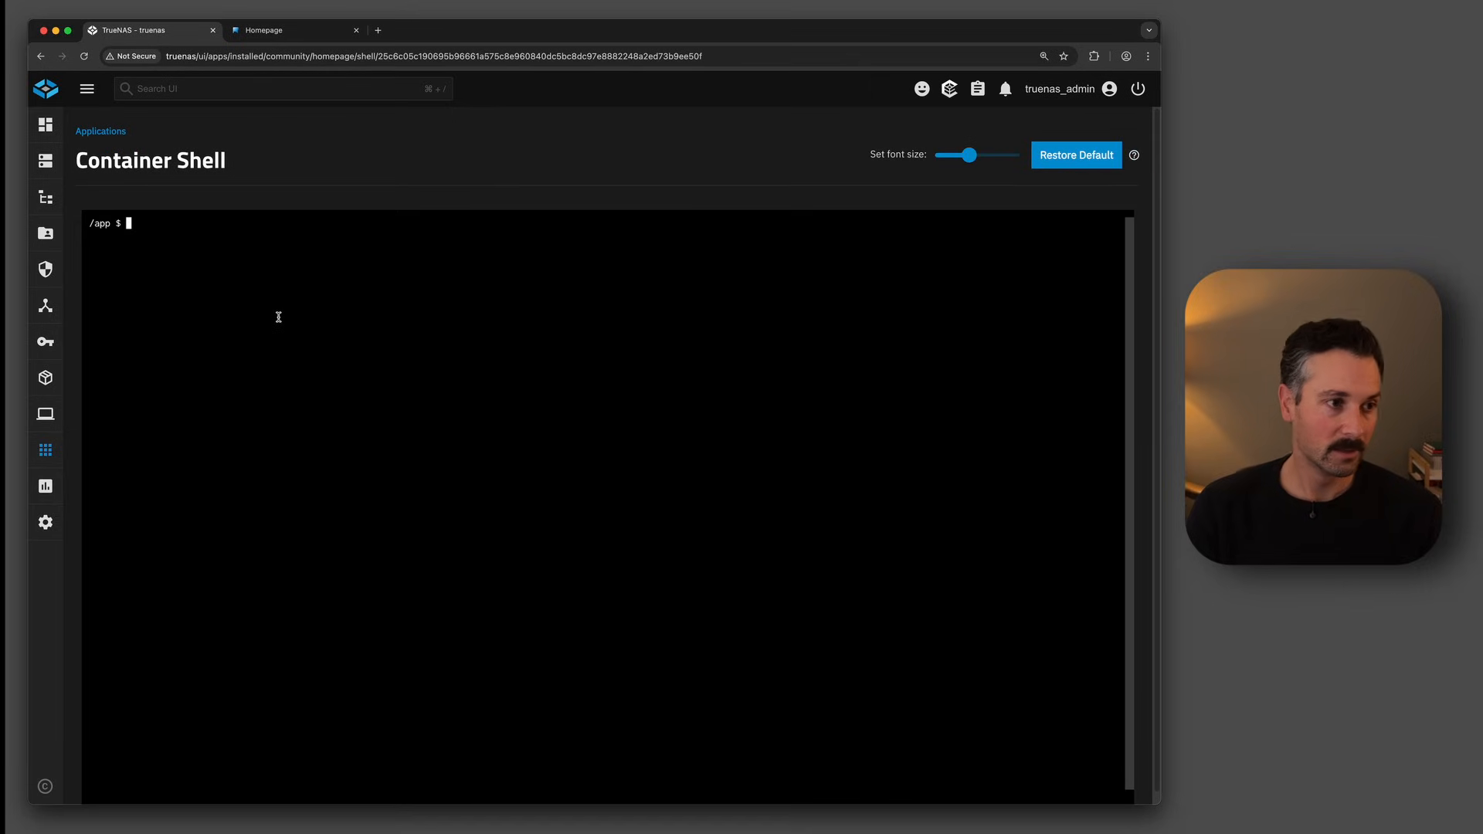
{"action": "type", "text": "cd config"}
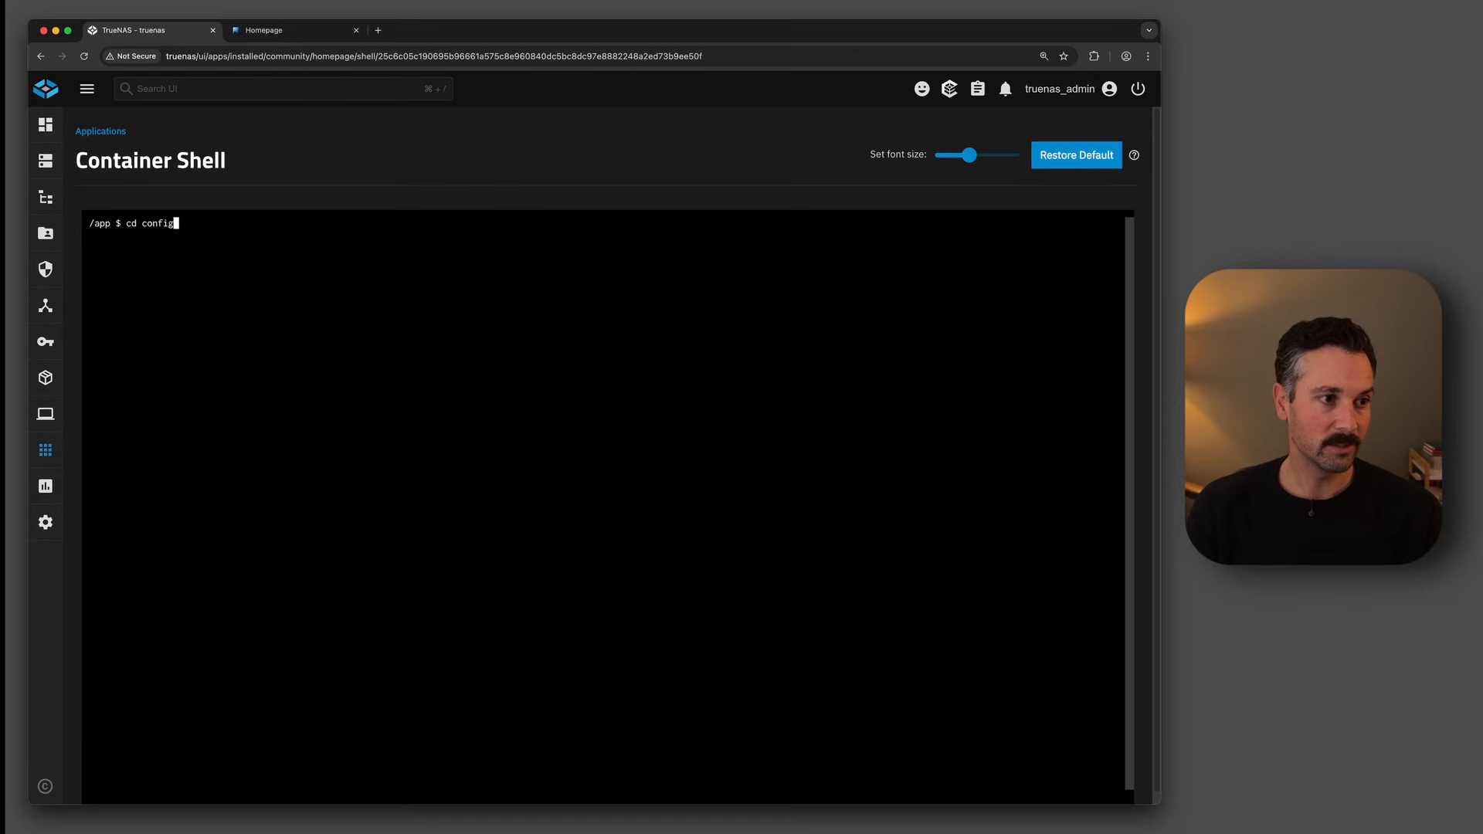
{"action": "key", "text": "Return"}
{"action": "type", "text": "ls"}
{"action": "key", "text": "Return"}
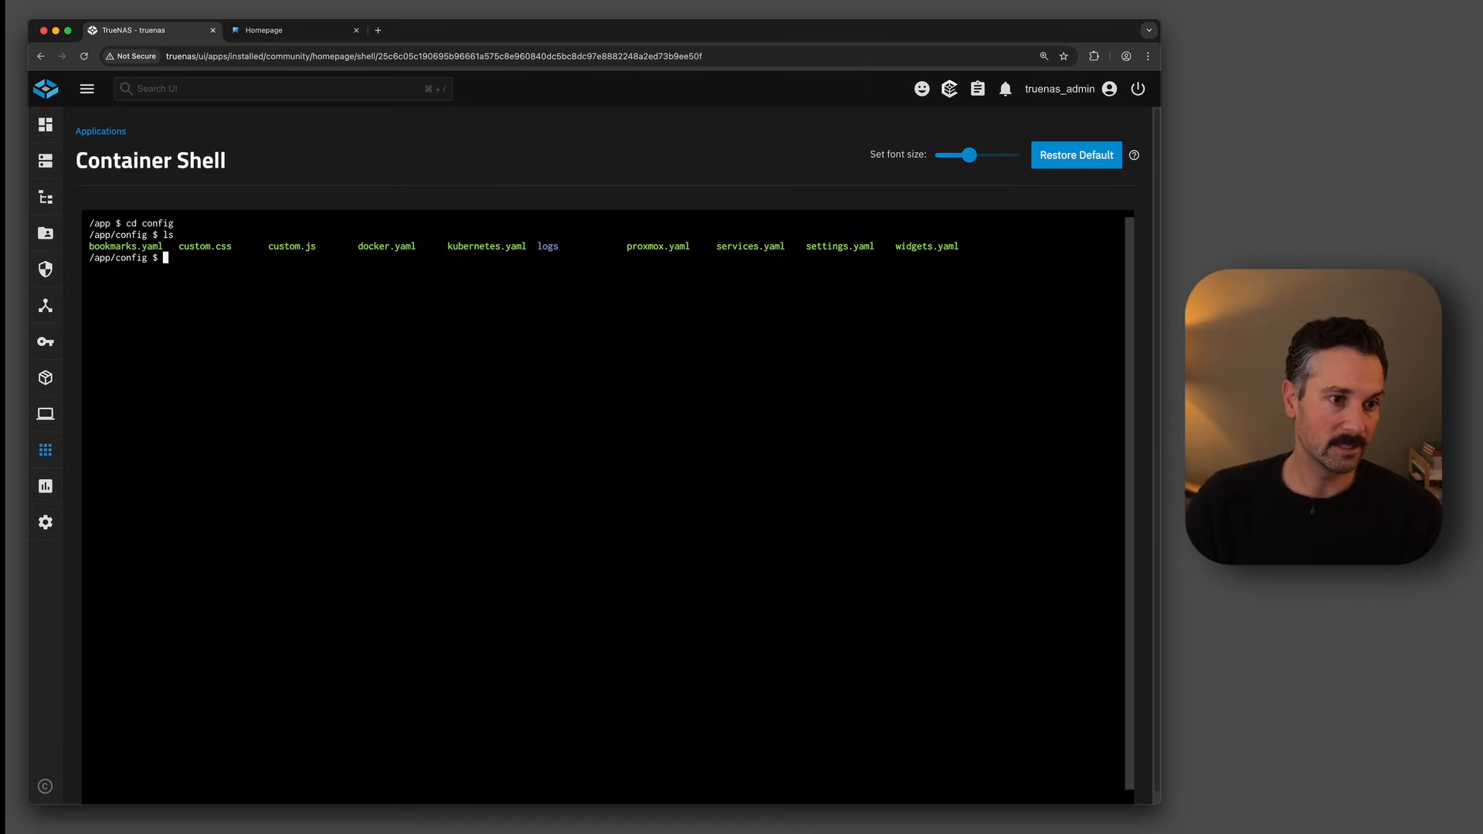
- Review the listed YAML configuration files, from bookmarks.yaml through widgets.yaml
{"action": "left_click_drag", "start_coordinate": [116, 246], "coordinate": [163, 247]}
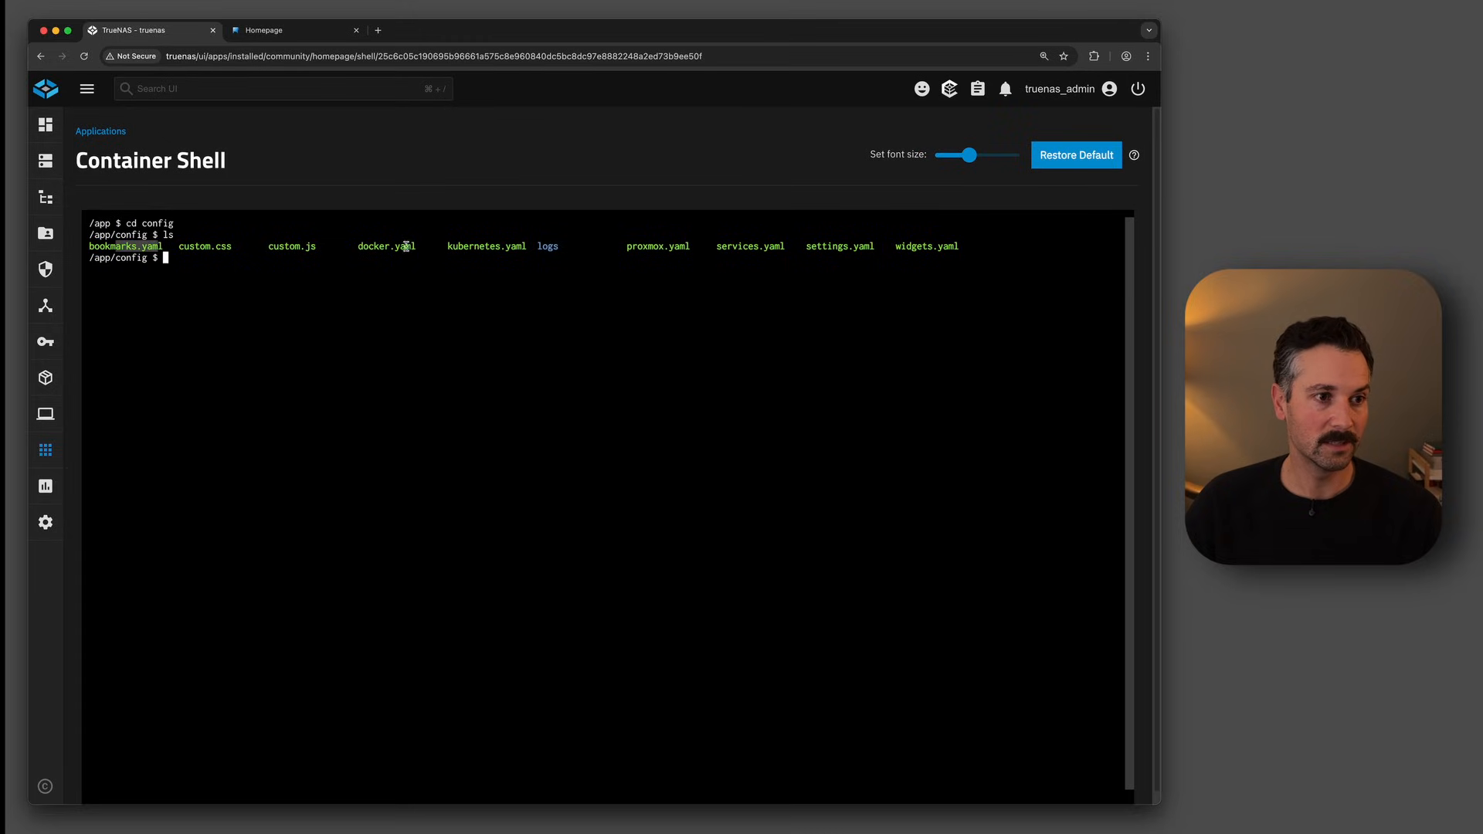
{"action": "left_click_drag", "start_coordinate": [389, 248], "coordinate": [540, 248]}
{"action": "left_click_drag", "start_coordinate": [653, 246], "coordinate": [827, 248]}
{"action": "left_click_drag", "start_coordinate": [854, 248], "coordinate": [929, 247]}
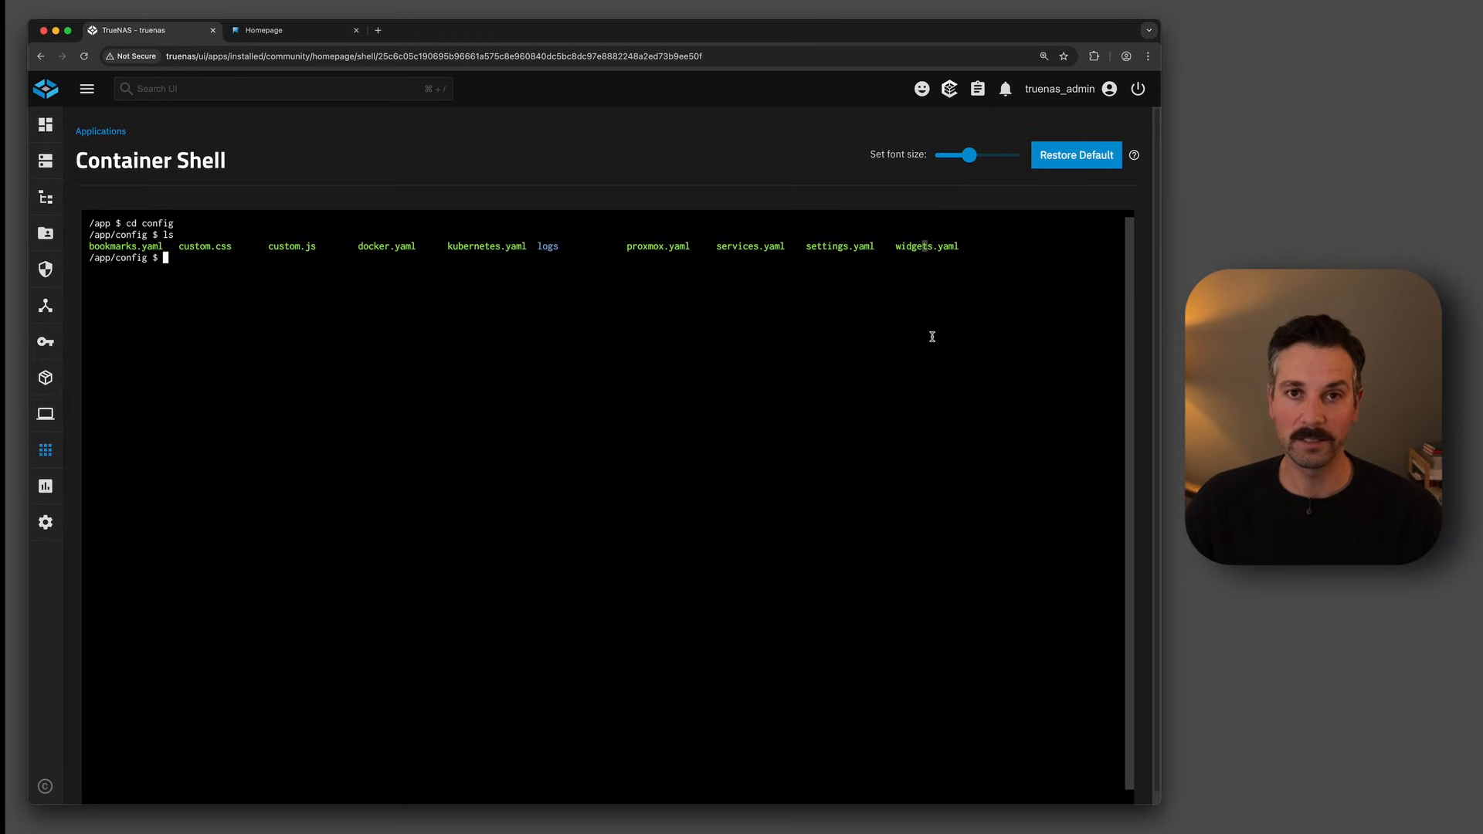
{"action": "left_click", "coordinate": [475, 299]}
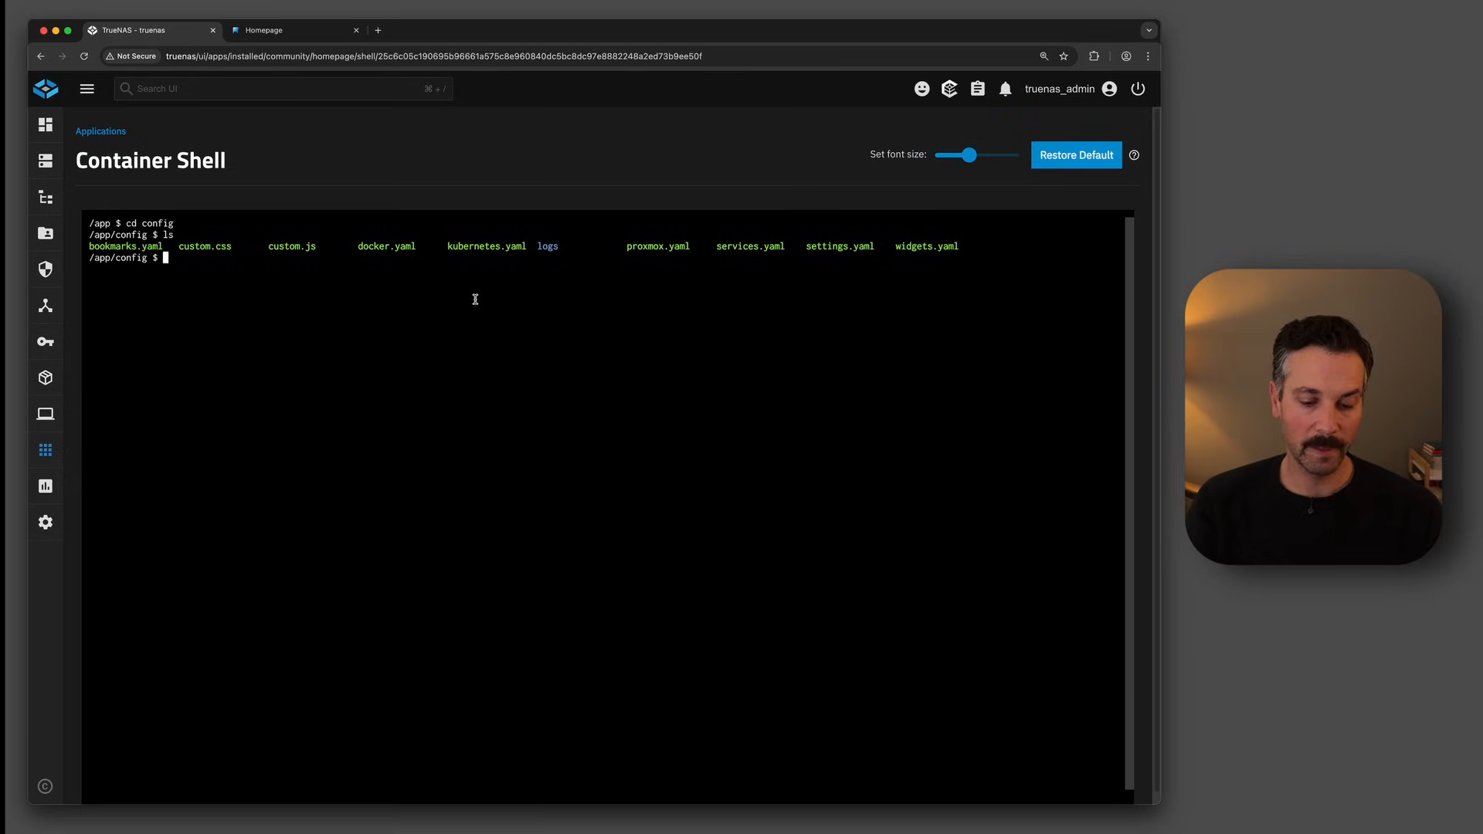
- Open settings.yaml in vi, go through its lines to the end, and quit without editing
{"action": "type", "text": "vi"}
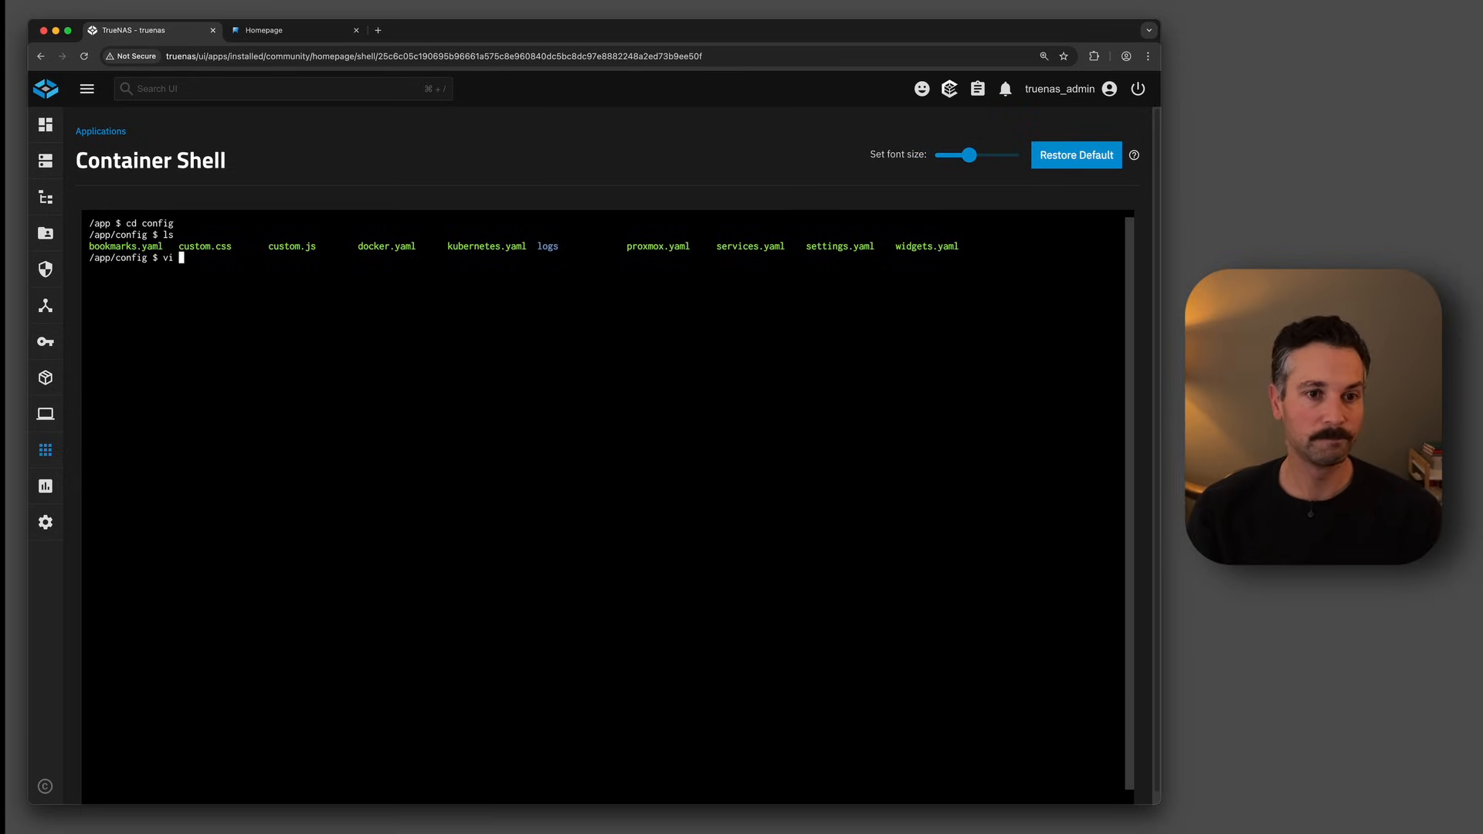
{"action": "type", "text": "ngs.yaml"}
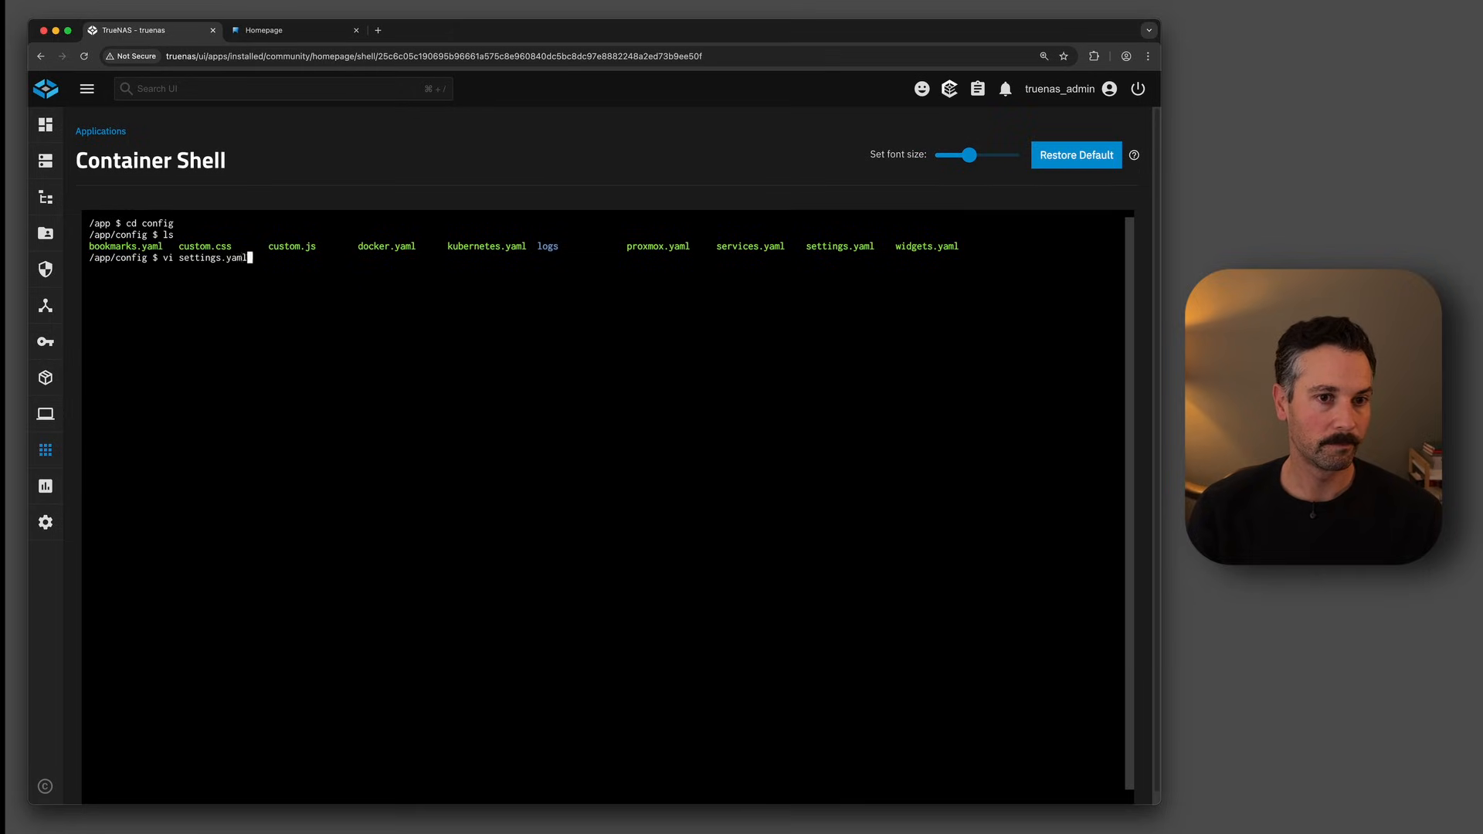
{"action": "key", "text": "Return"}
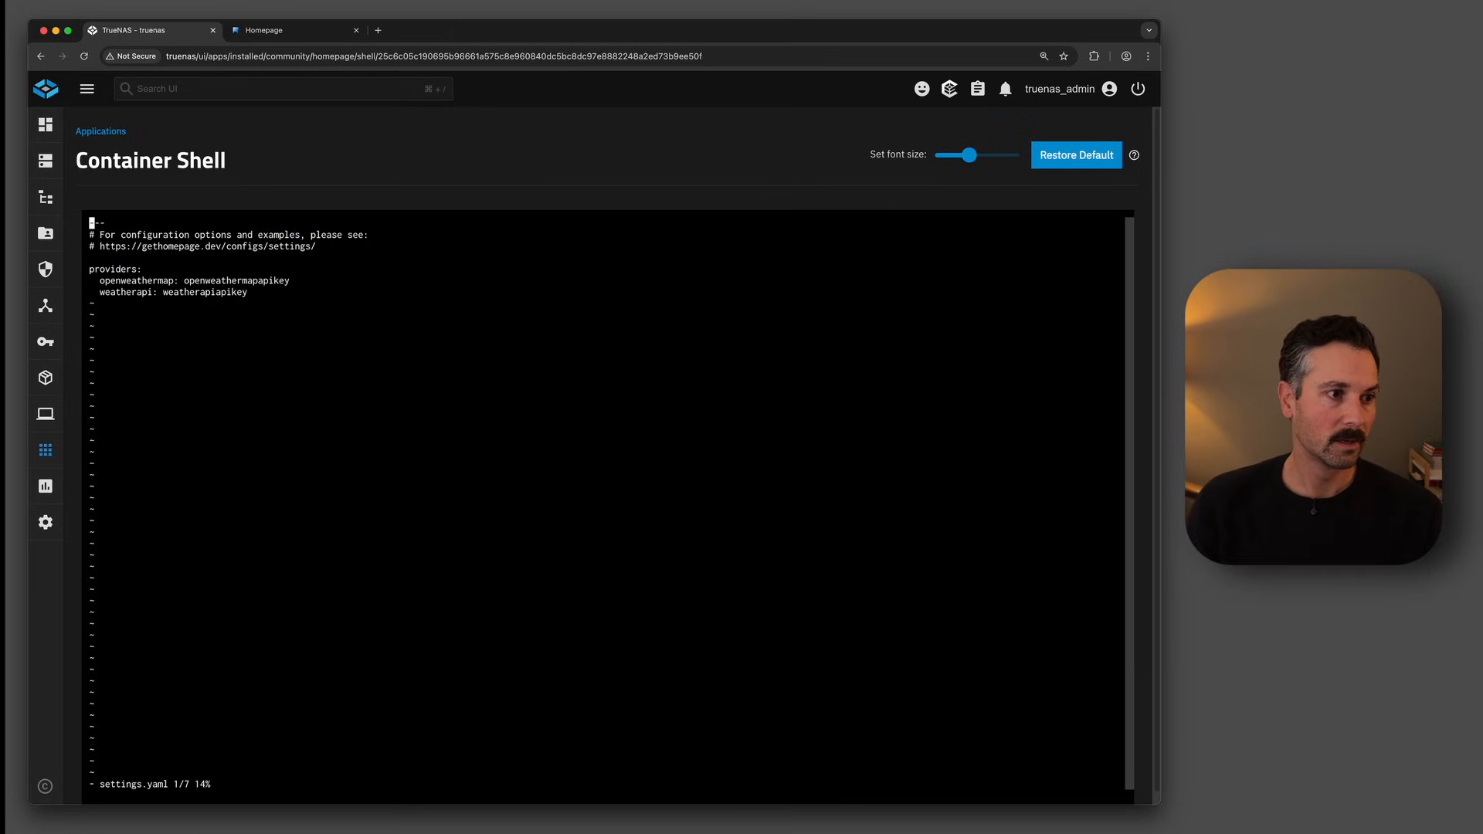
{"action": "key", "text": "Down"}
{"action": "key", "text": "Down"}
{"action": "key", "text": "Down"}
{"action": "key", "text": "Down"}
{"action": "key", "text": "Down"}
{"action": "key", "text": "Down"}
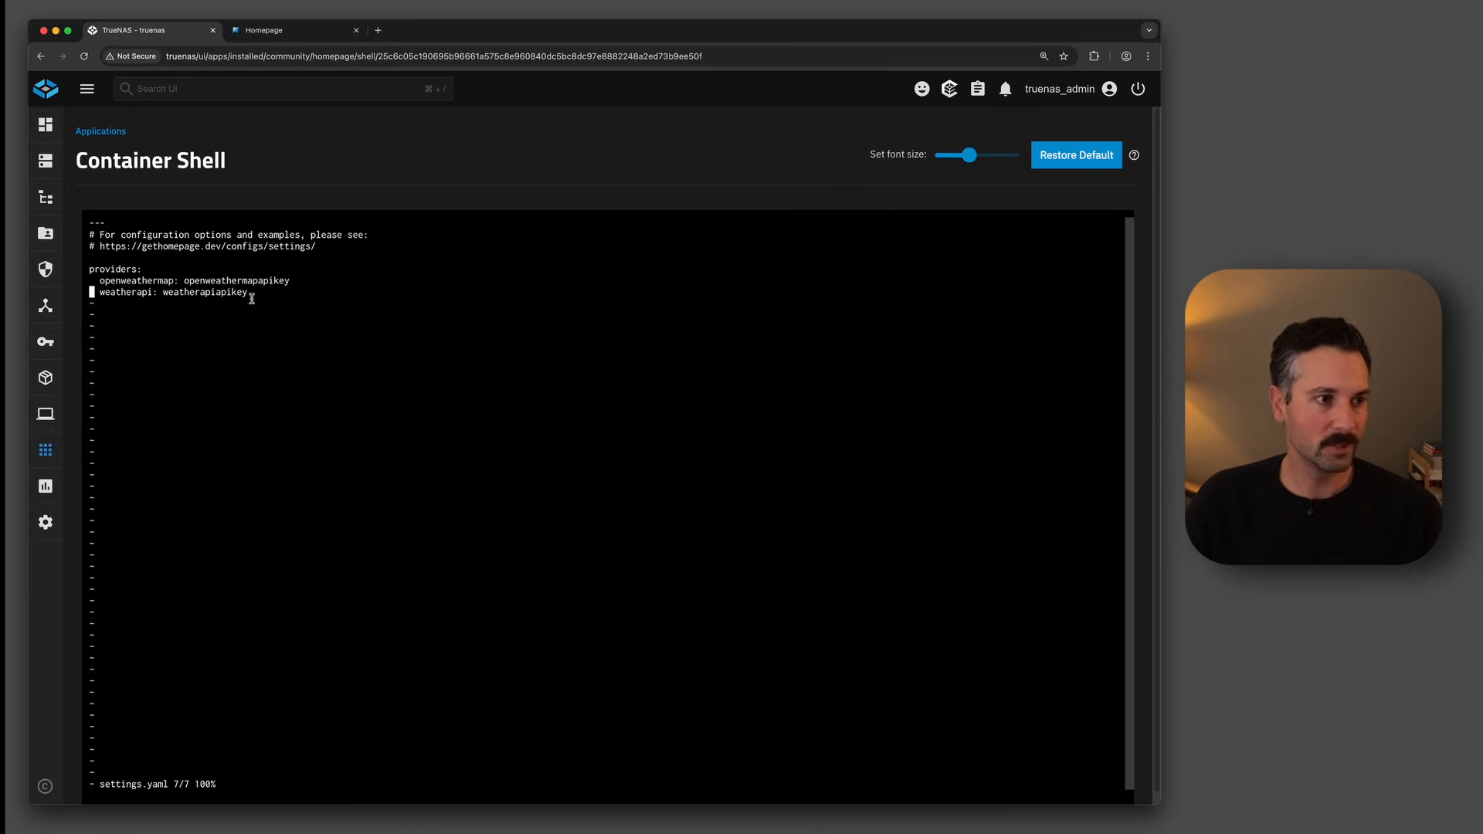
{"action": "type", "text": ":q"}
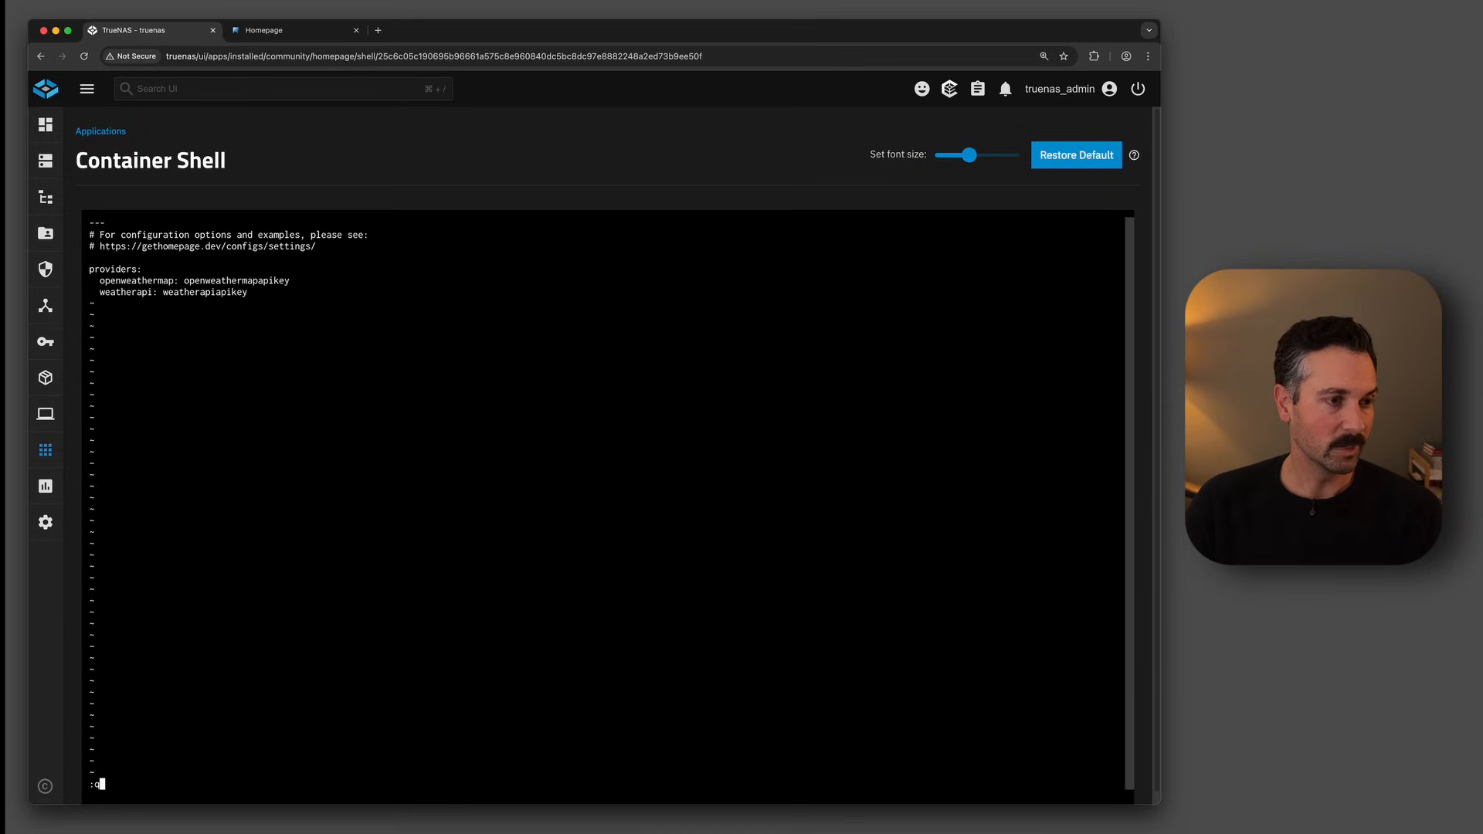
{"action": "key", "text": "Return"}
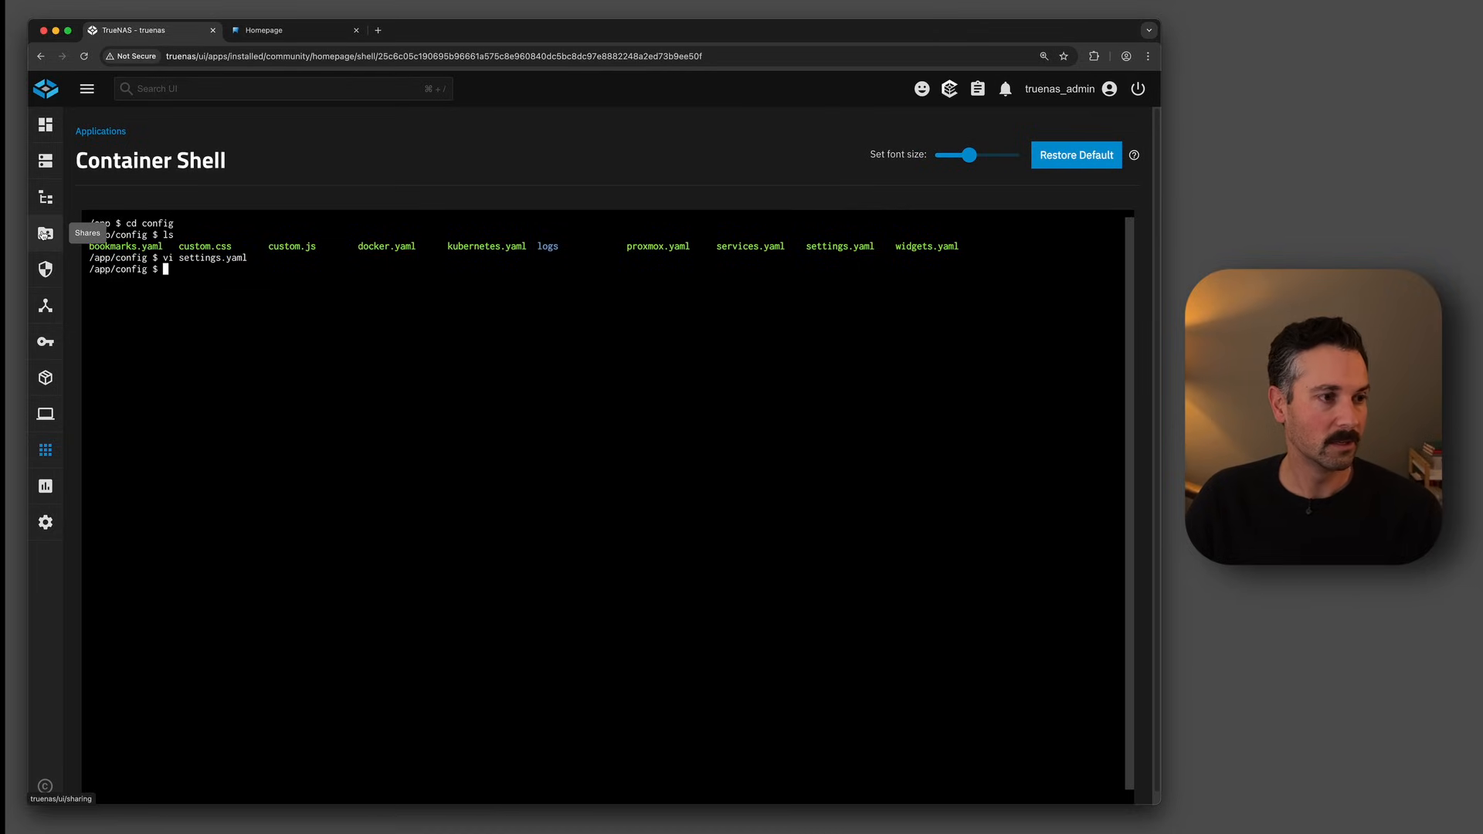
- Create an SMB share named homepage for /mnt/AppPool/AppsConfig/homepage with default share parameters and restart the SMB service
{"action": "left_click", "coordinate": [44, 234]}
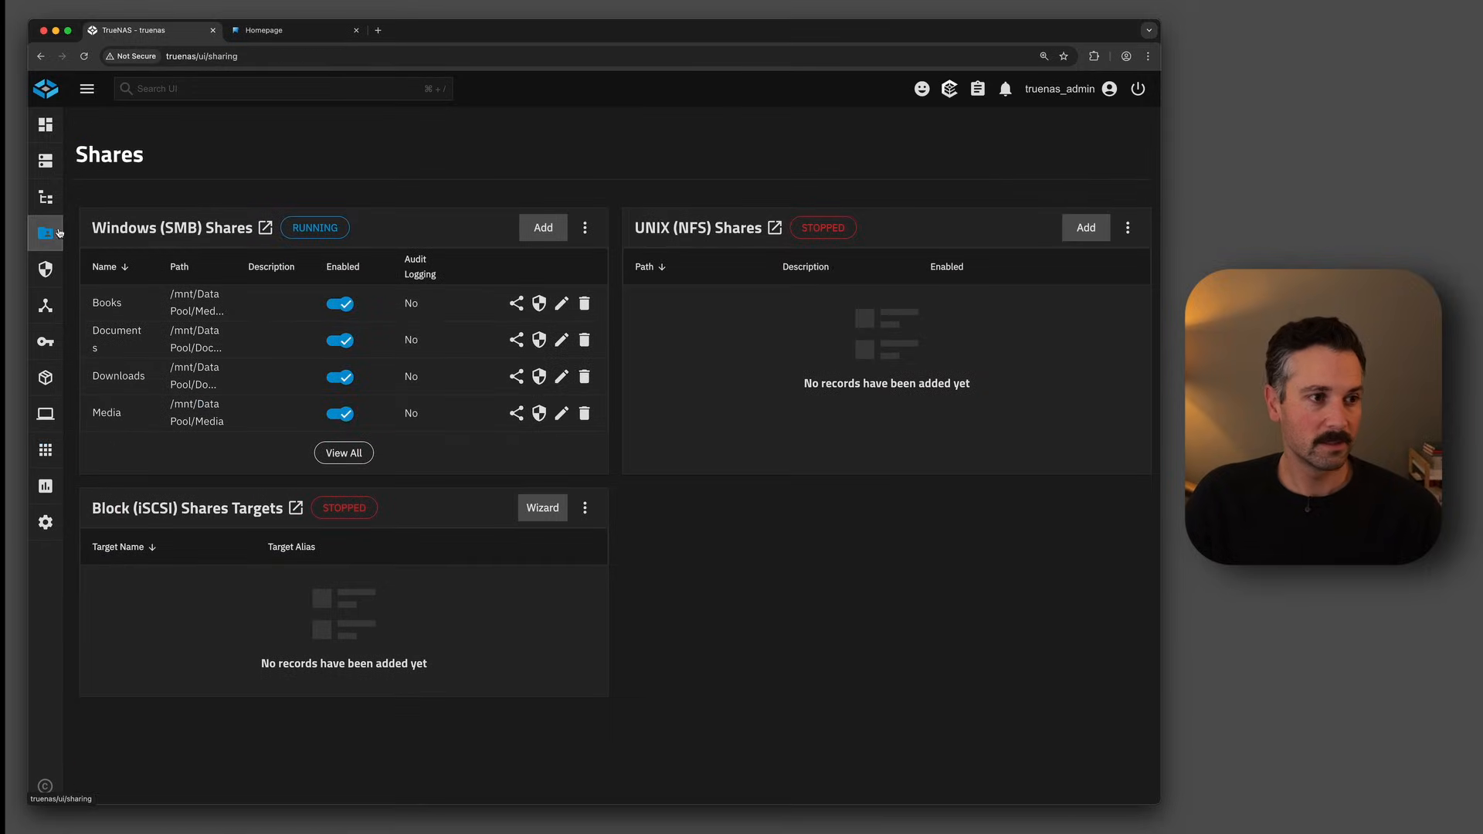
{"action": "left_click", "coordinate": [261, 236]}
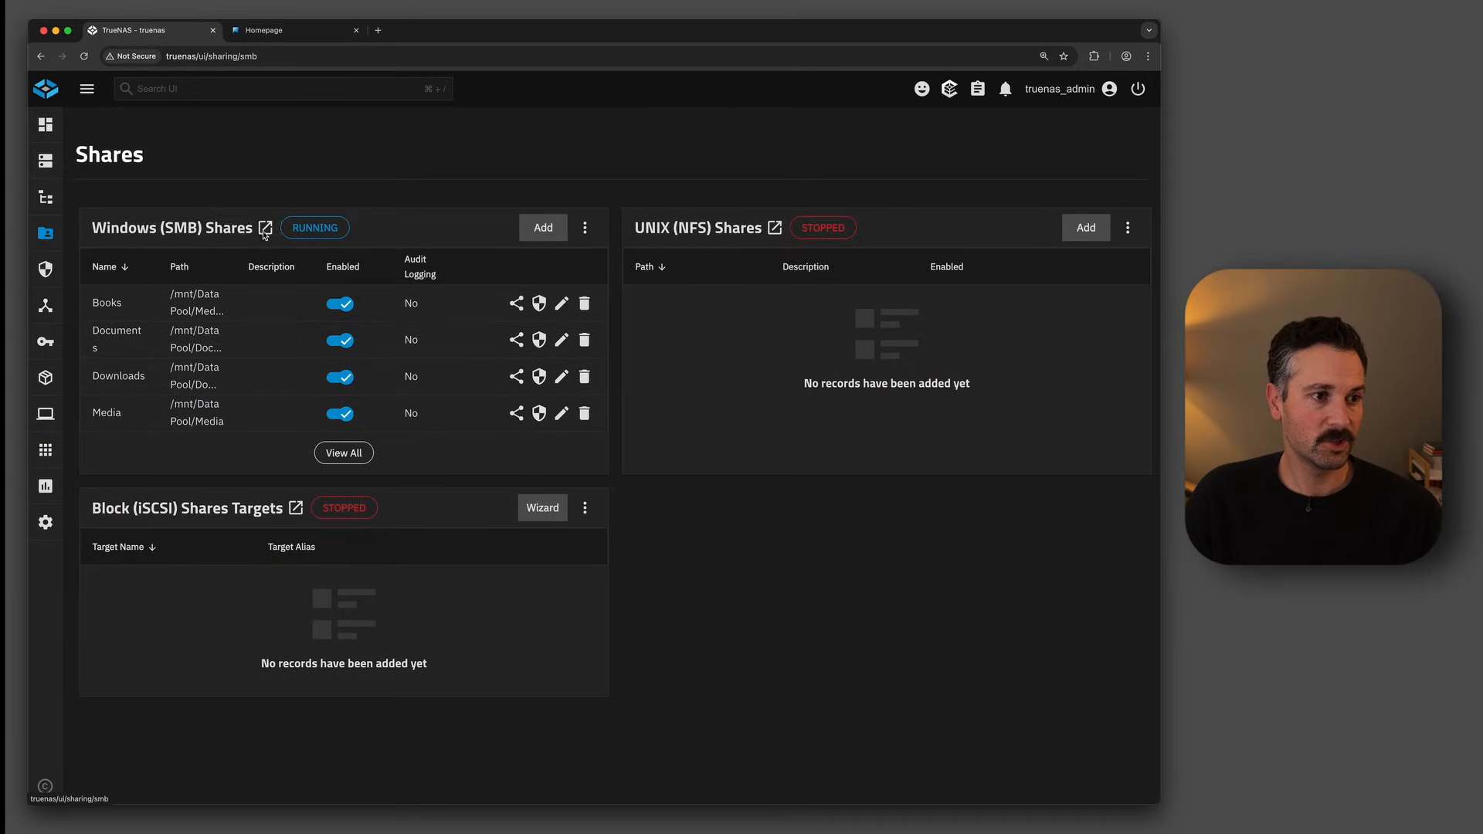
{"action": "left_click", "coordinate": [1099, 222]}
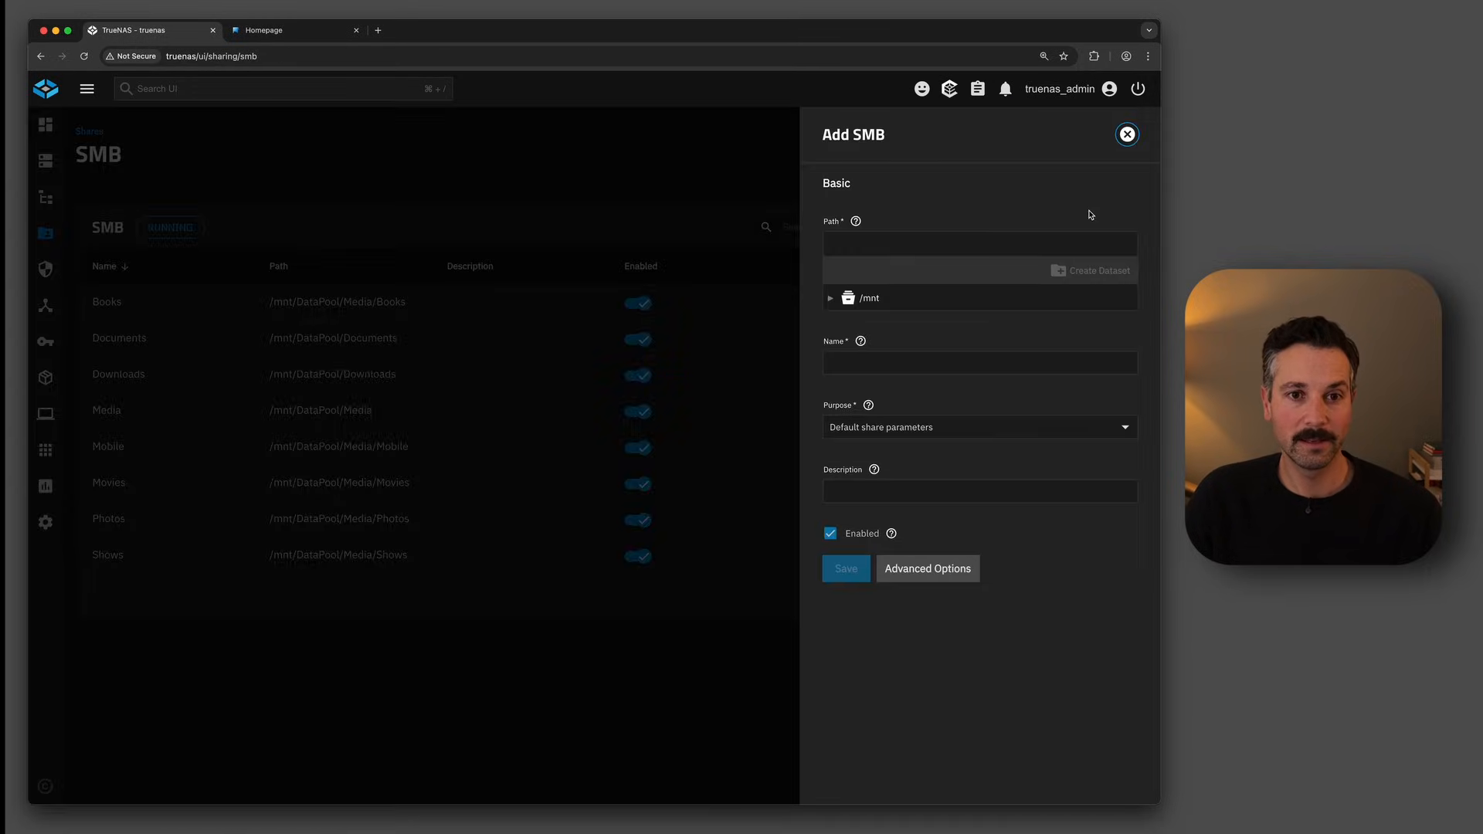
{"action": "left_click", "coordinate": [830, 300]}
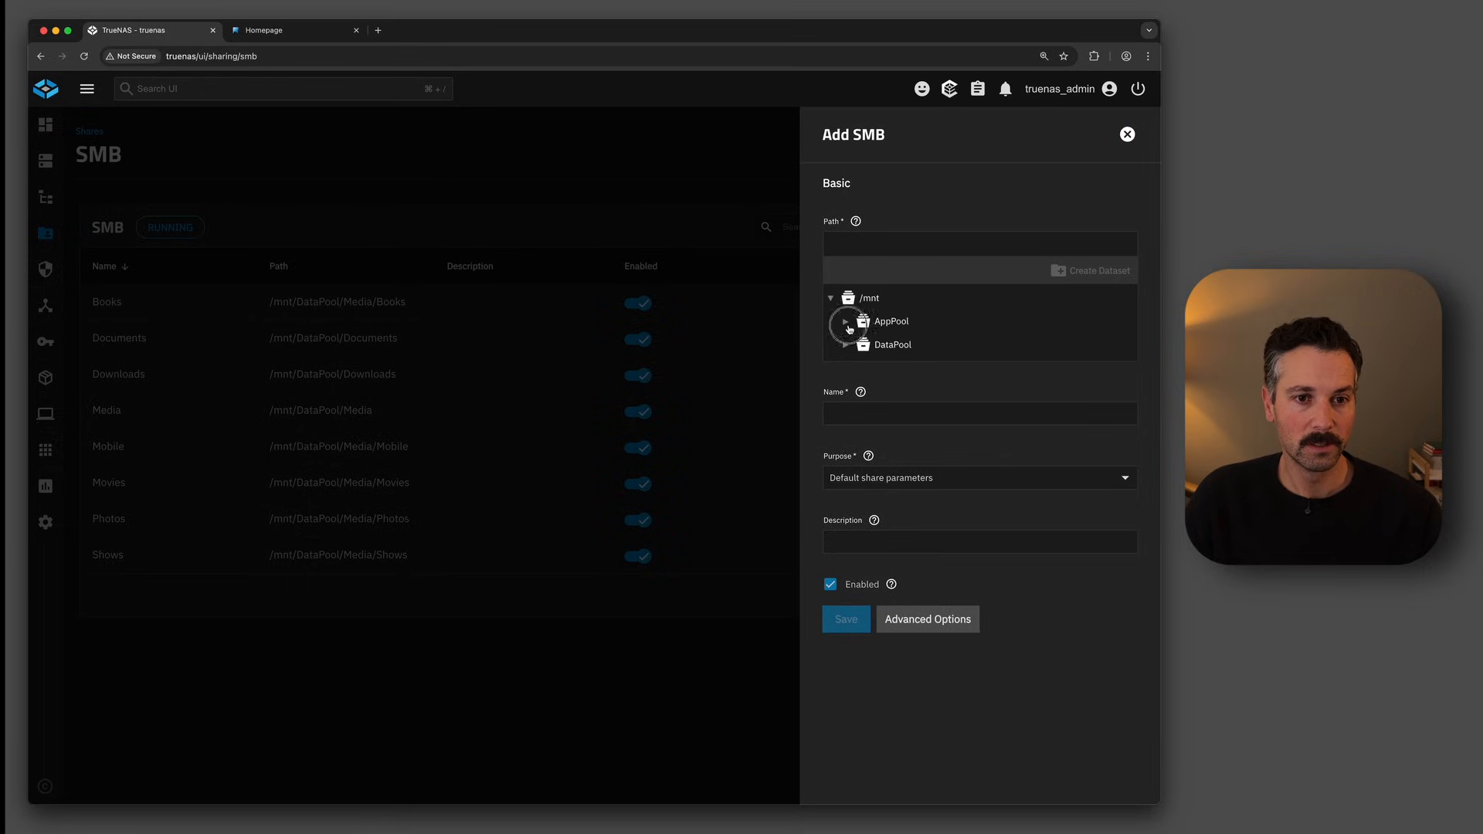
{"action": "left_click", "coordinate": [844, 323]}
{"action": "left_click", "coordinate": [861, 346]}
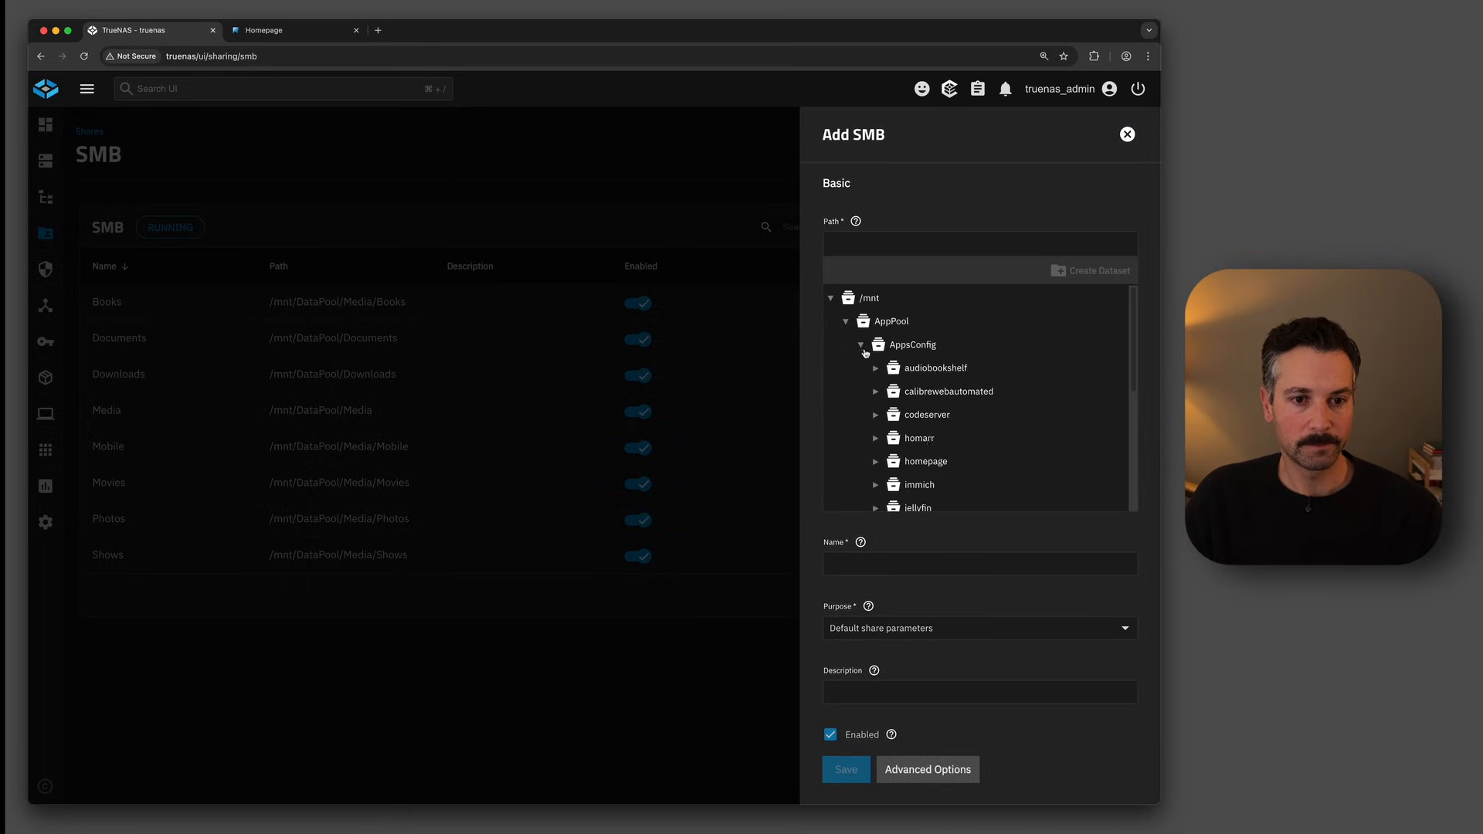
{"action": "left_click", "coordinate": [927, 462]}
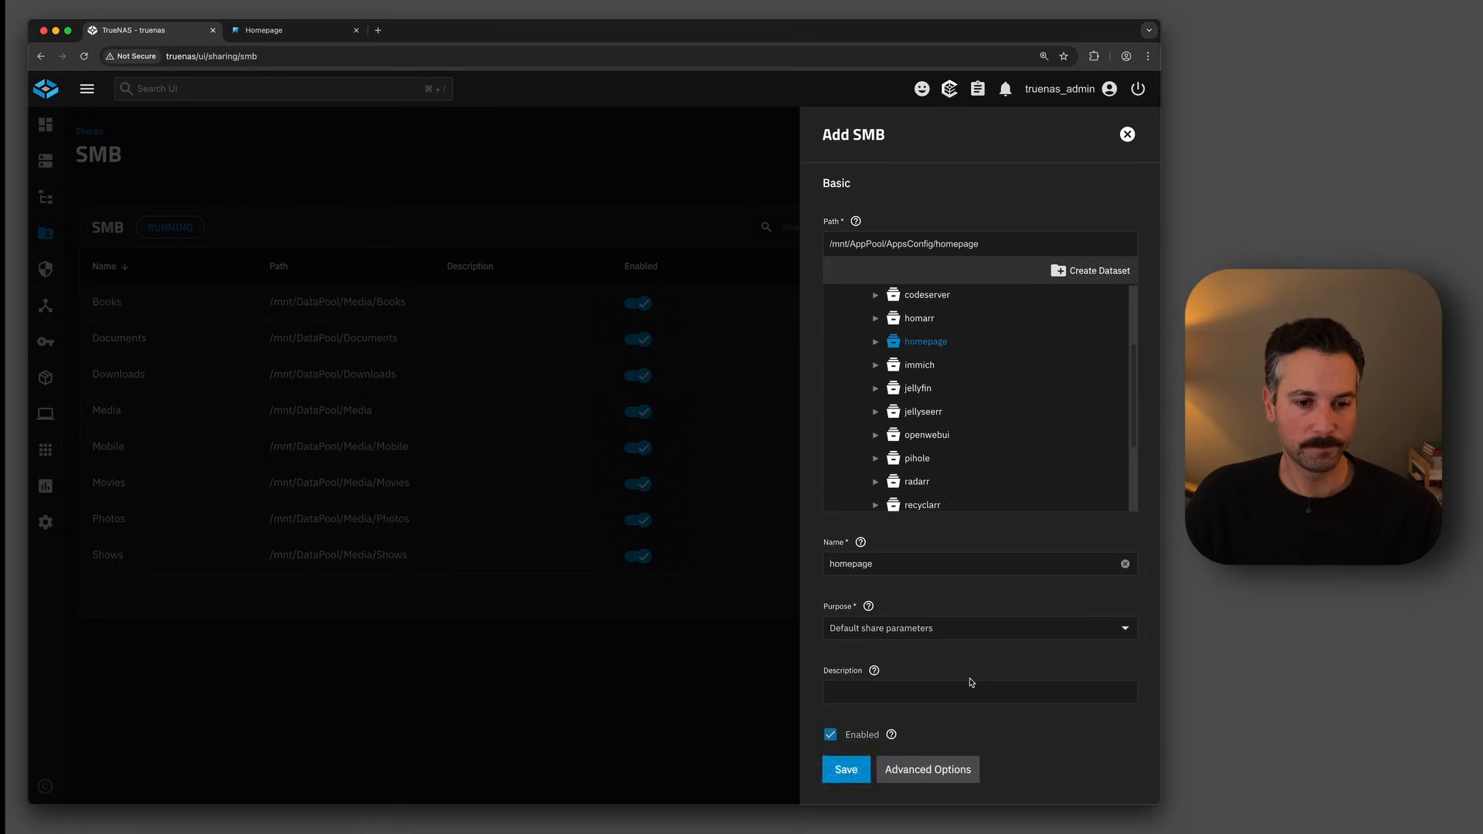
{"action": "left_click", "coordinate": [866, 776]}
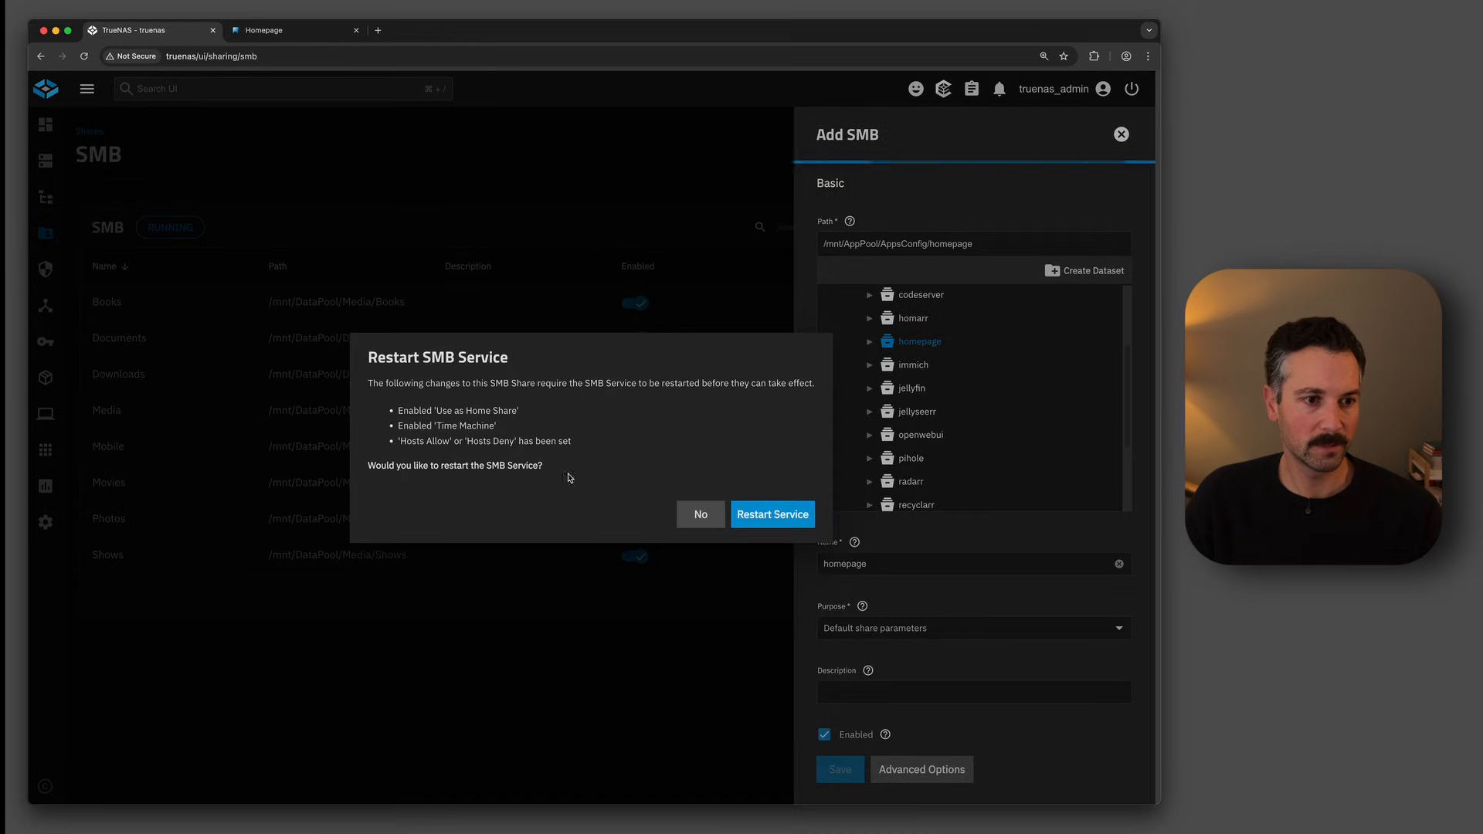
{"action": "left_click", "coordinate": [788, 516]}
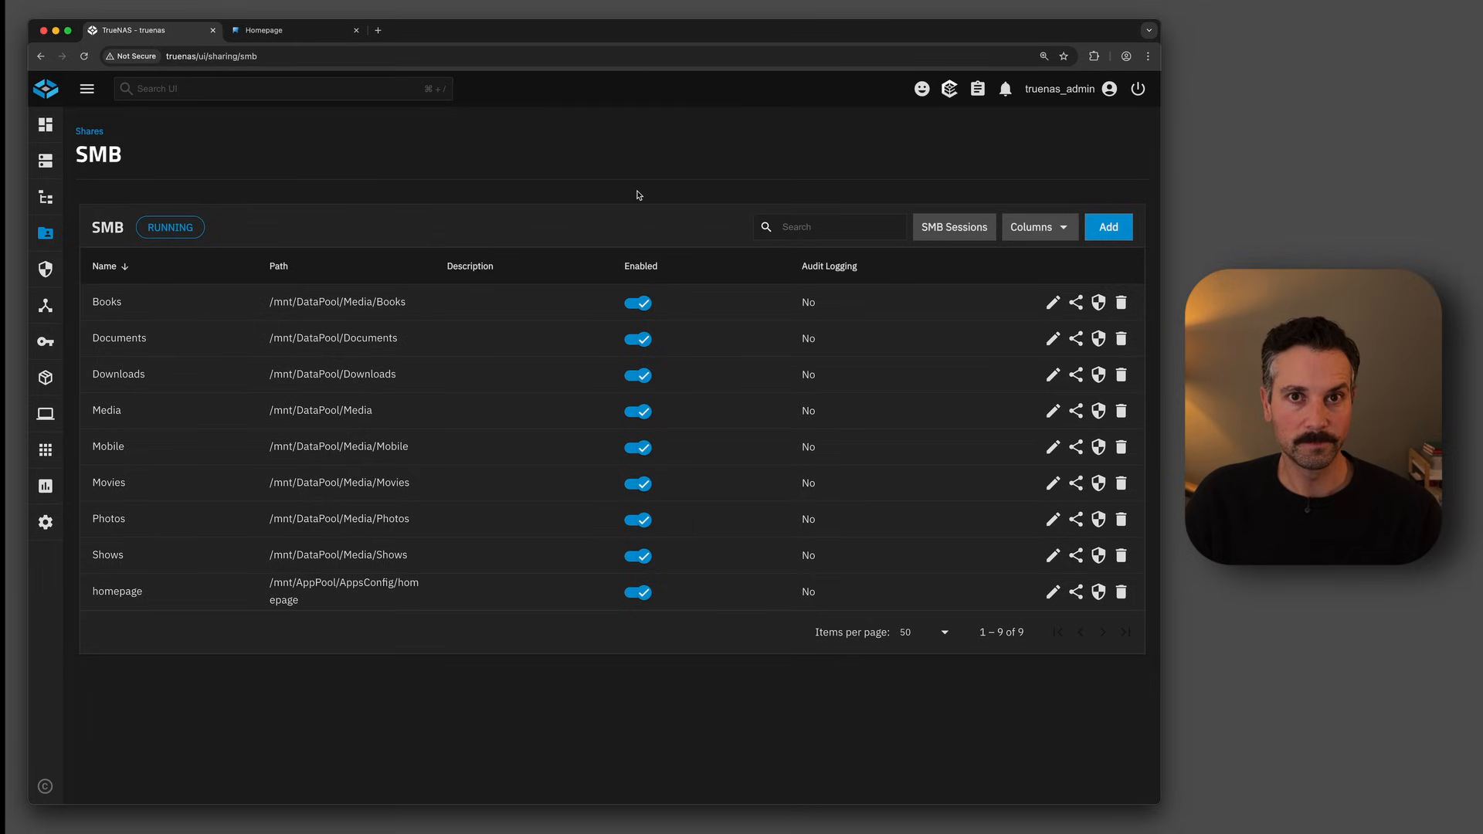
- In Finder, open the homepage share on the truenas server and enlarge its file icons
{"action": "left_click_drag", "start_coordinate": [1082, 833], "coordinate": [515, 125]}
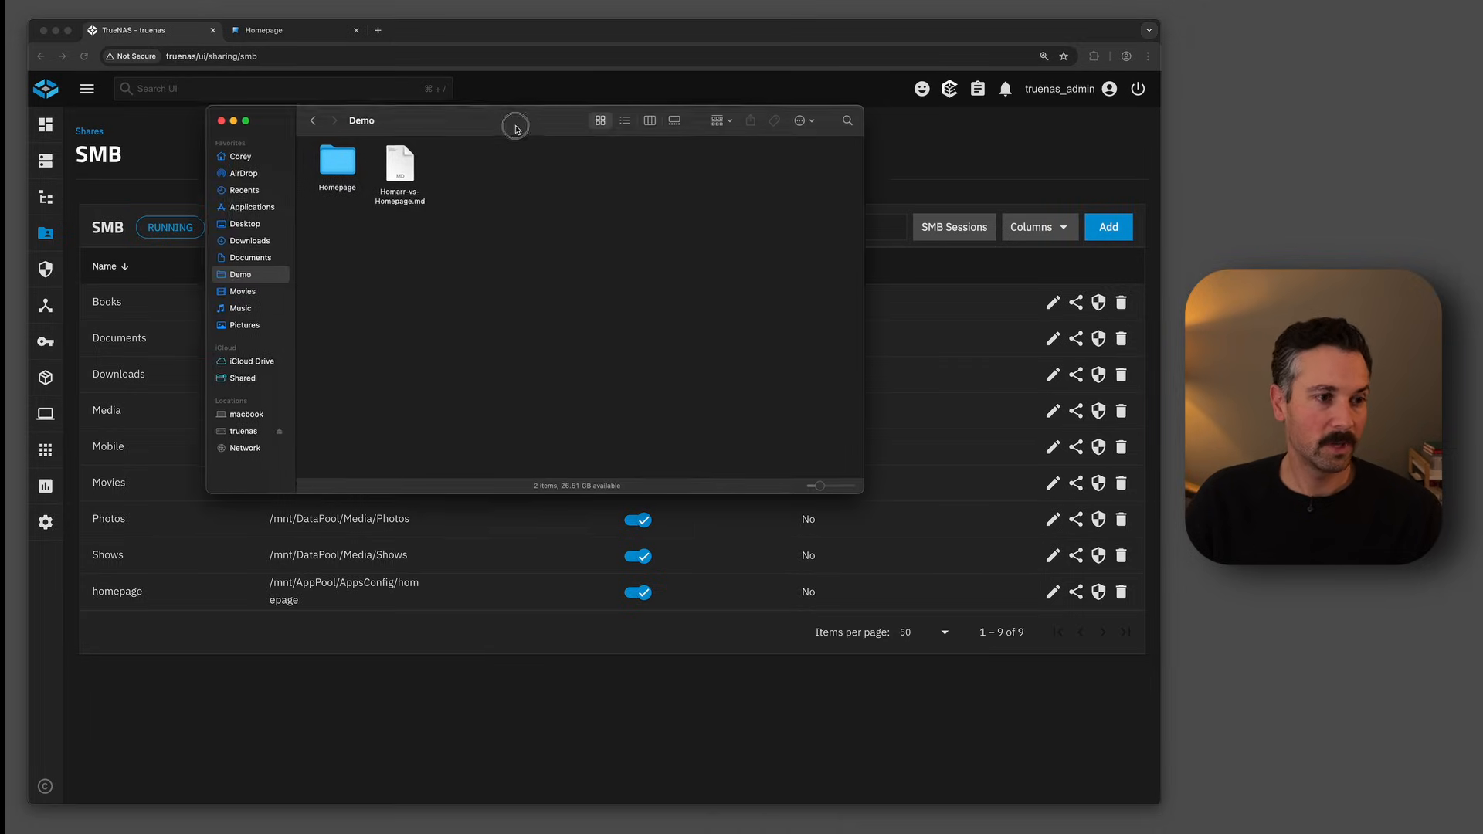
{"action": "left_click", "coordinate": [242, 431]}
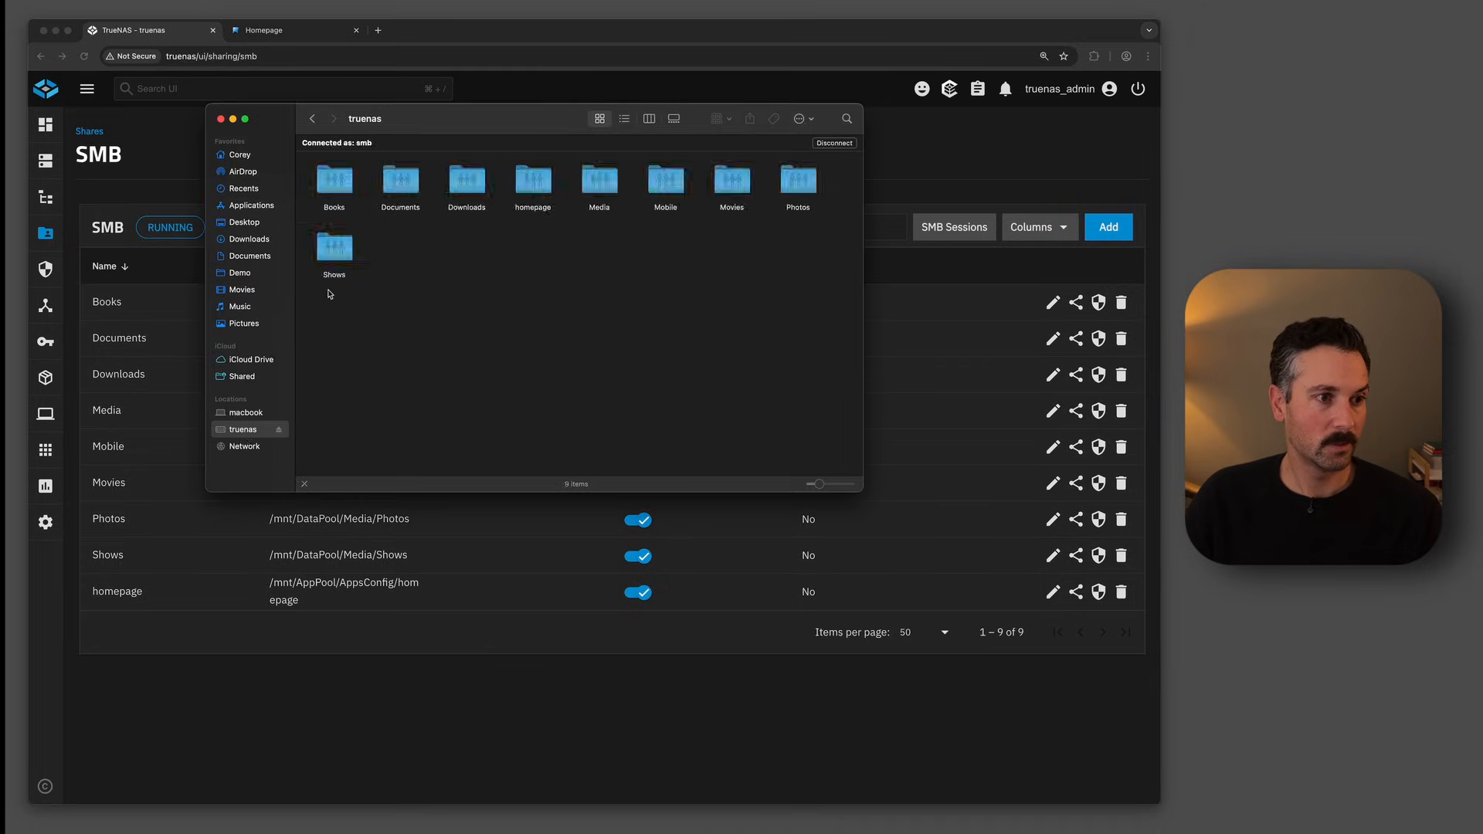
{"action": "double_click", "coordinate": [532, 194]}
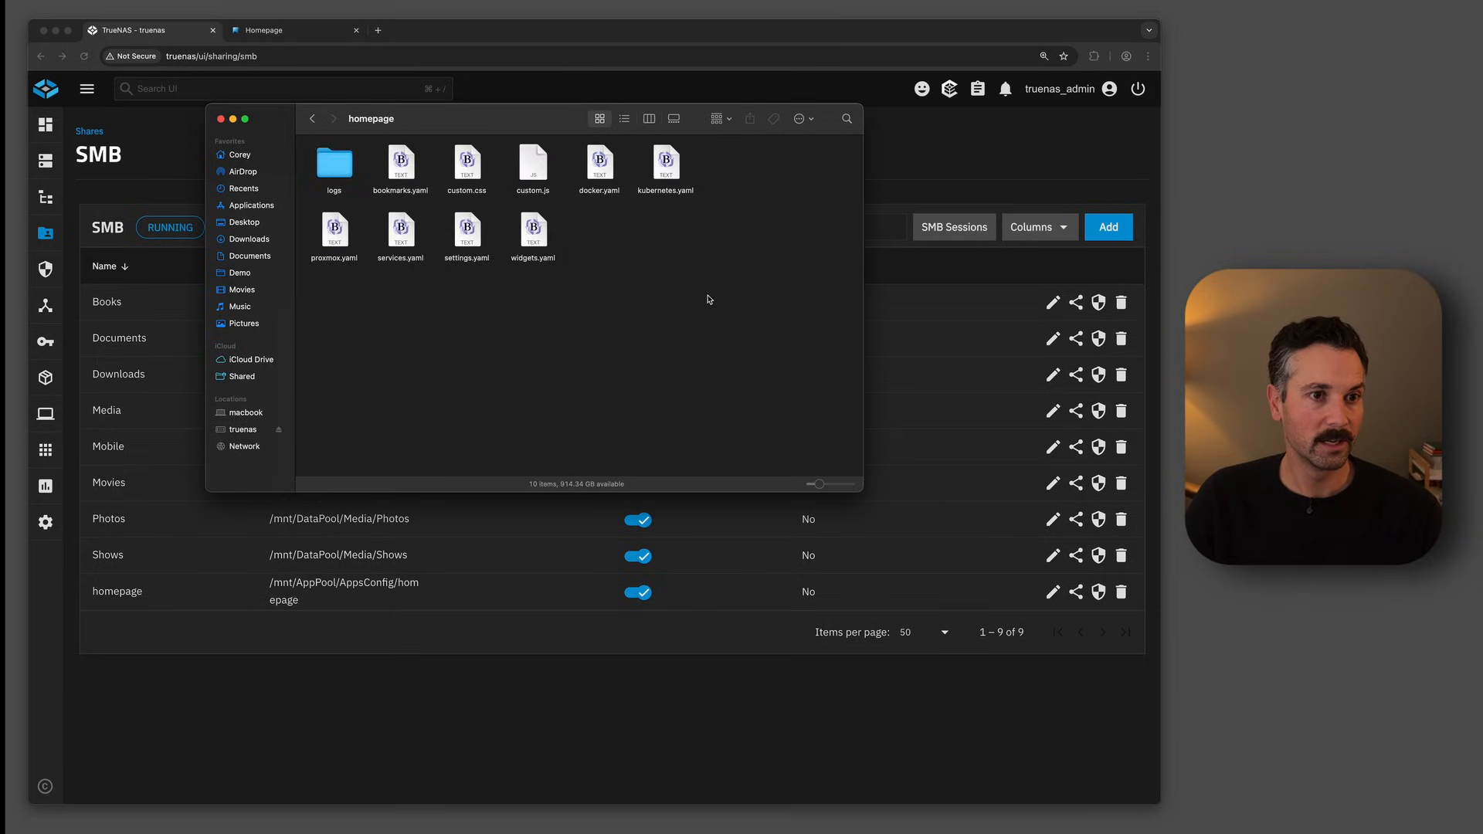
{"action": "left_click_drag", "start_coordinate": [766, 314], "coordinate": [654, 279]}
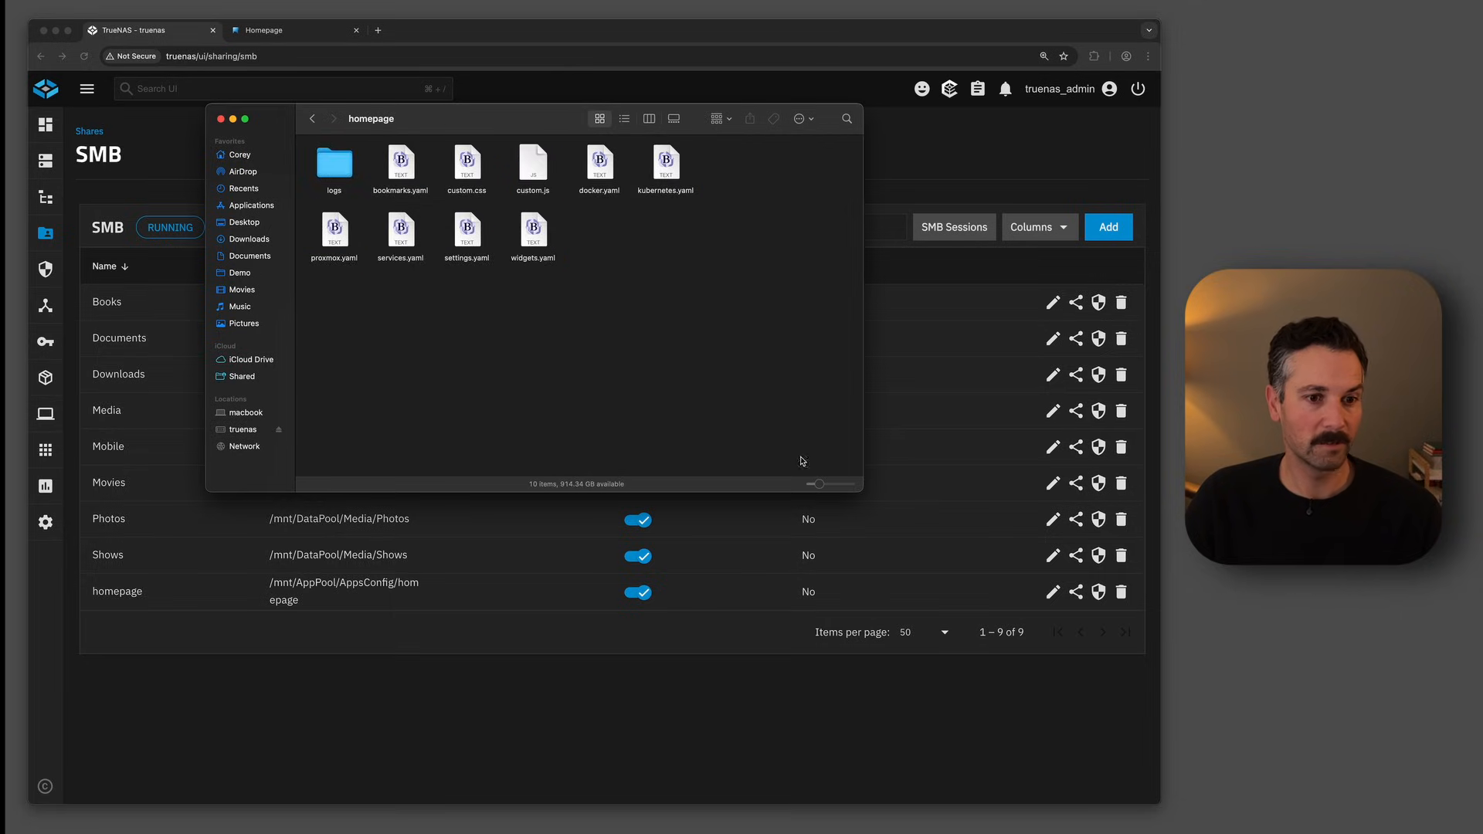
{"action": "left_click_drag", "start_coordinate": [820, 489], "coordinate": [830, 491]}
- Open settings.yaml and services.yaml from the share in the text editor and set the text zoom to 150%
{"action": "double_click", "coordinate": [538, 312]}
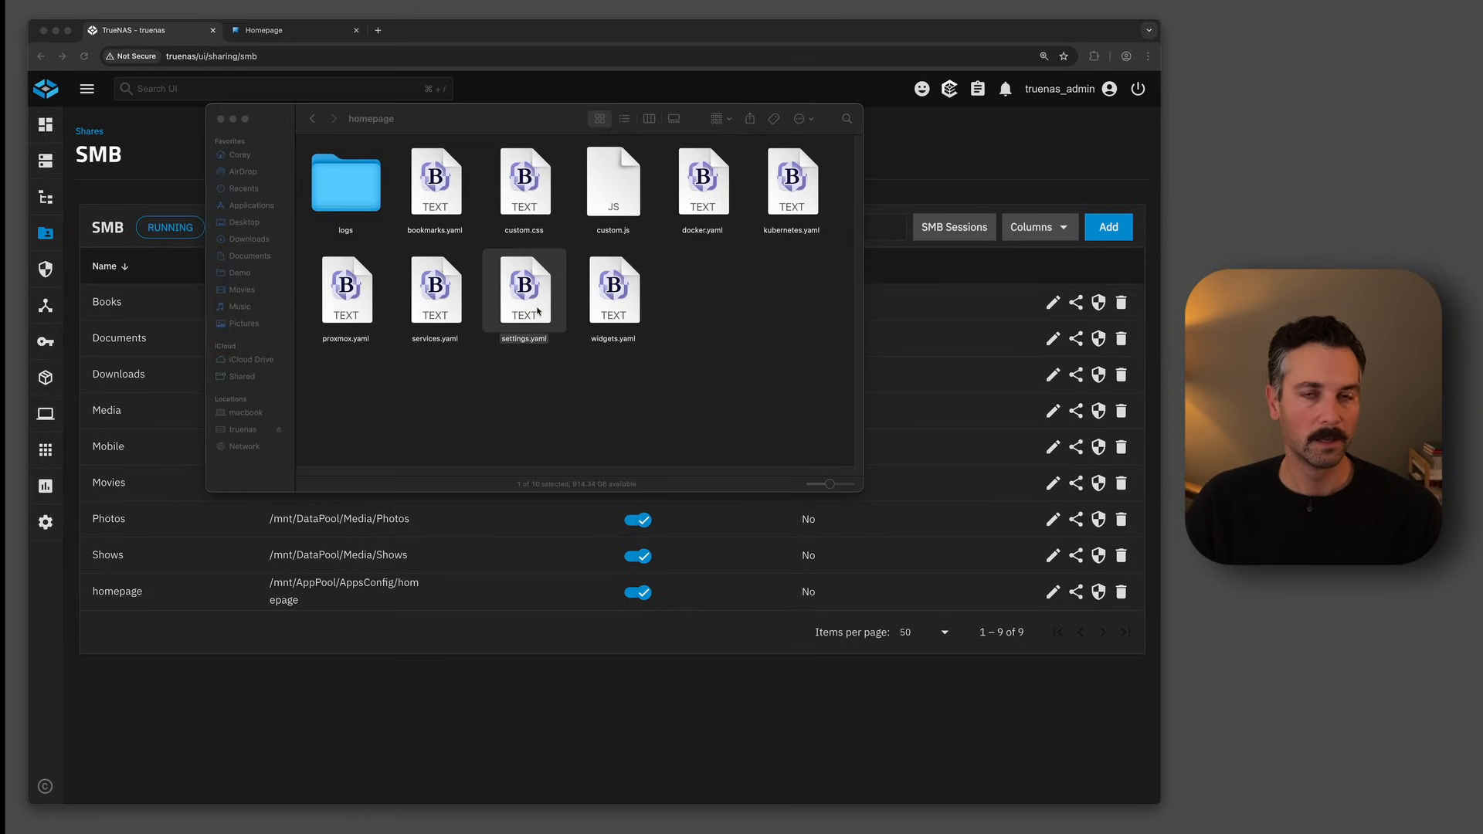
{"action": "left_click", "coordinate": [454, 306]}
{"action": "double_click", "coordinate": [453, 307]}
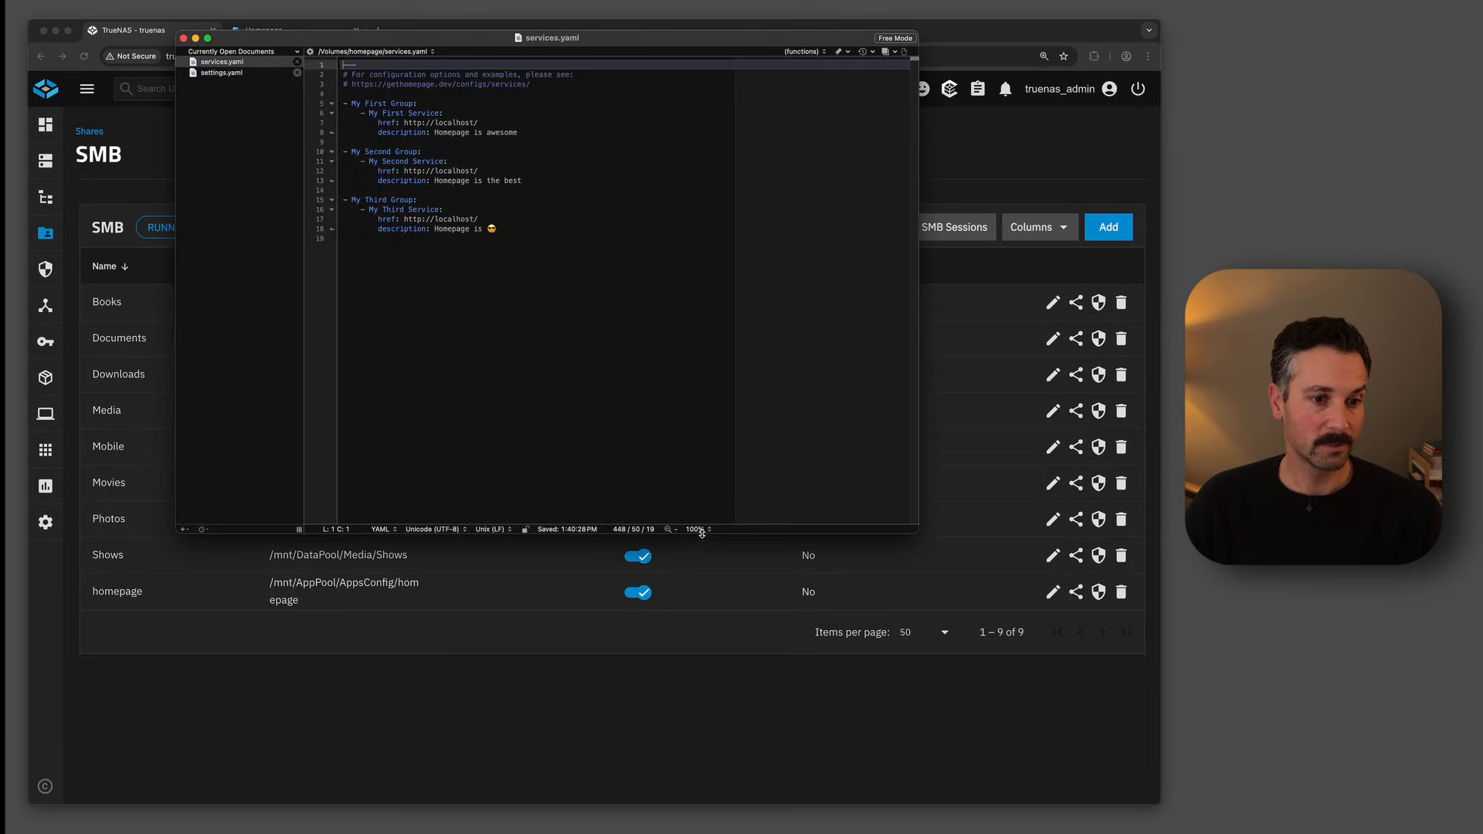
{"action": "left_click", "coordinate": [701, 532]}
{"action": "left_click", "coordinate": [697, 507]}
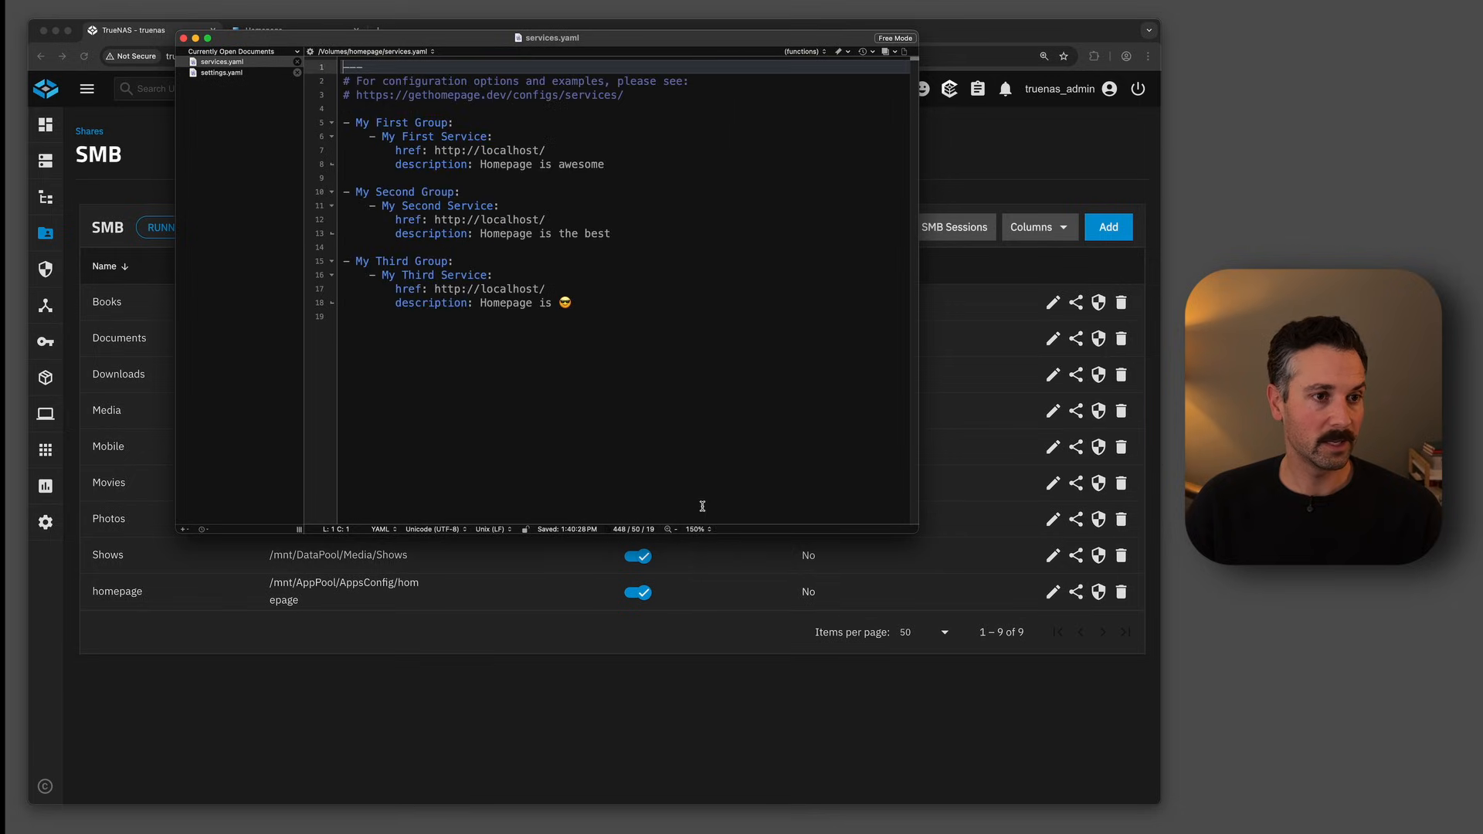
- Try a test edit by adding "jasdklfasfdjl" below the third service in services.yaml, and delete it again
{"action": "left_click", "coordinate": [617, 307]}
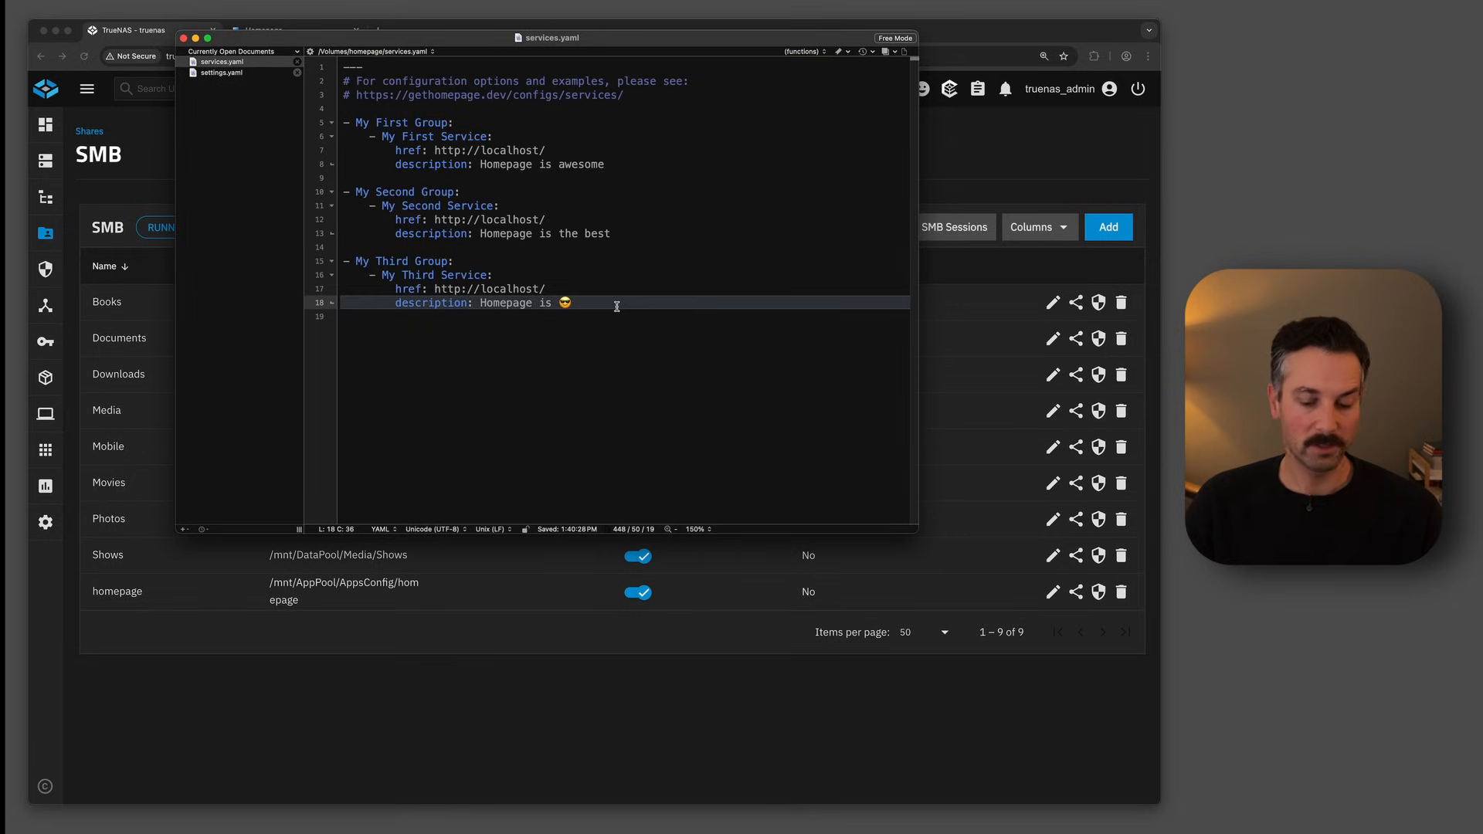
{"action": "key", "text": "Return"}
{"action": "key", "text": "Return"}
{"action": "type", "text": "jasdklfasfdjl"}
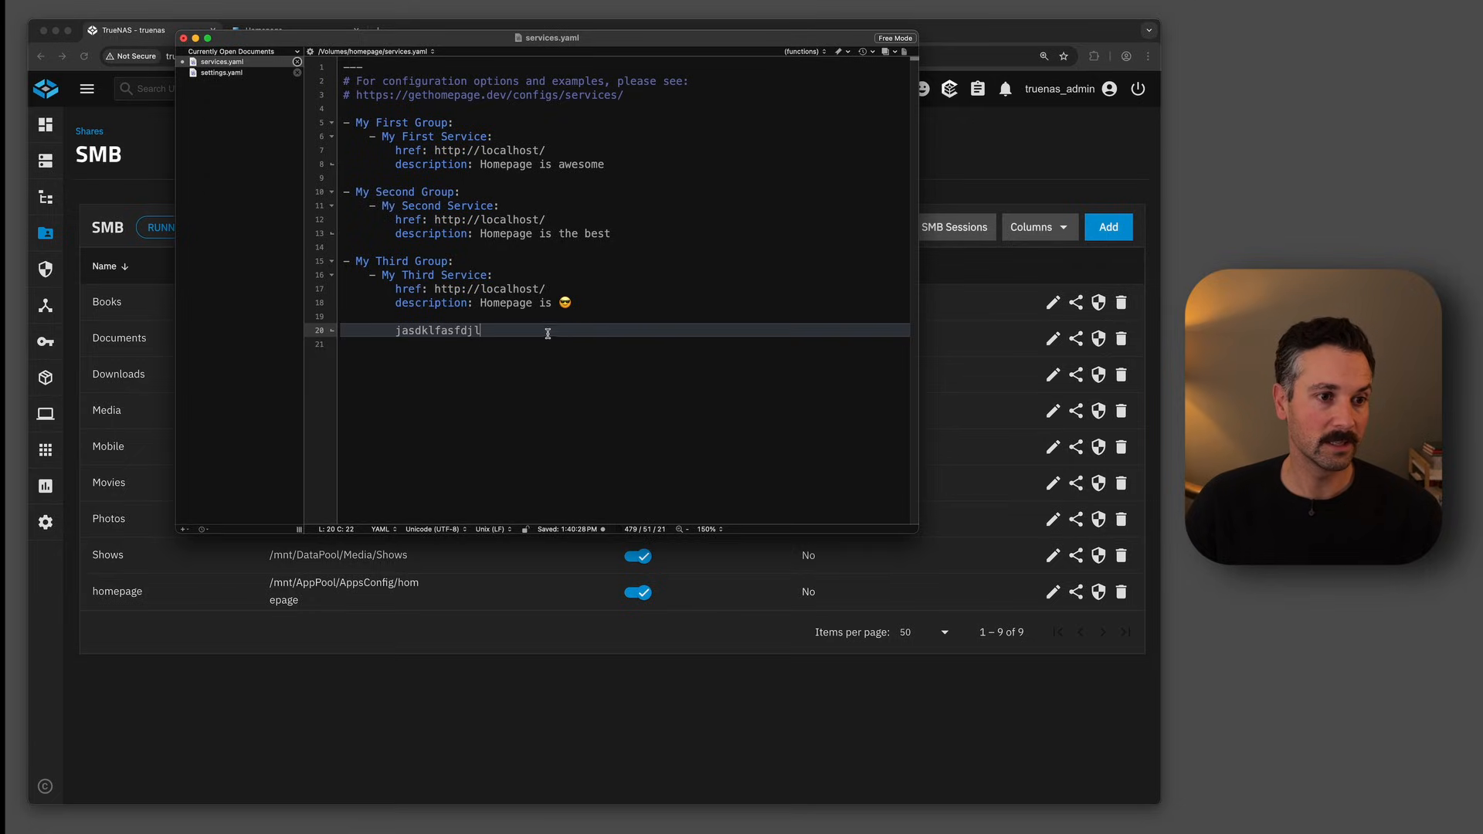
{"action": "left_click_drag", "start_coordinate": [481, 331], "coordinate": [341, 318]}
{"action": "key", "text": "BackSpace"}
{"action": "key", "text": "BackSpace"}
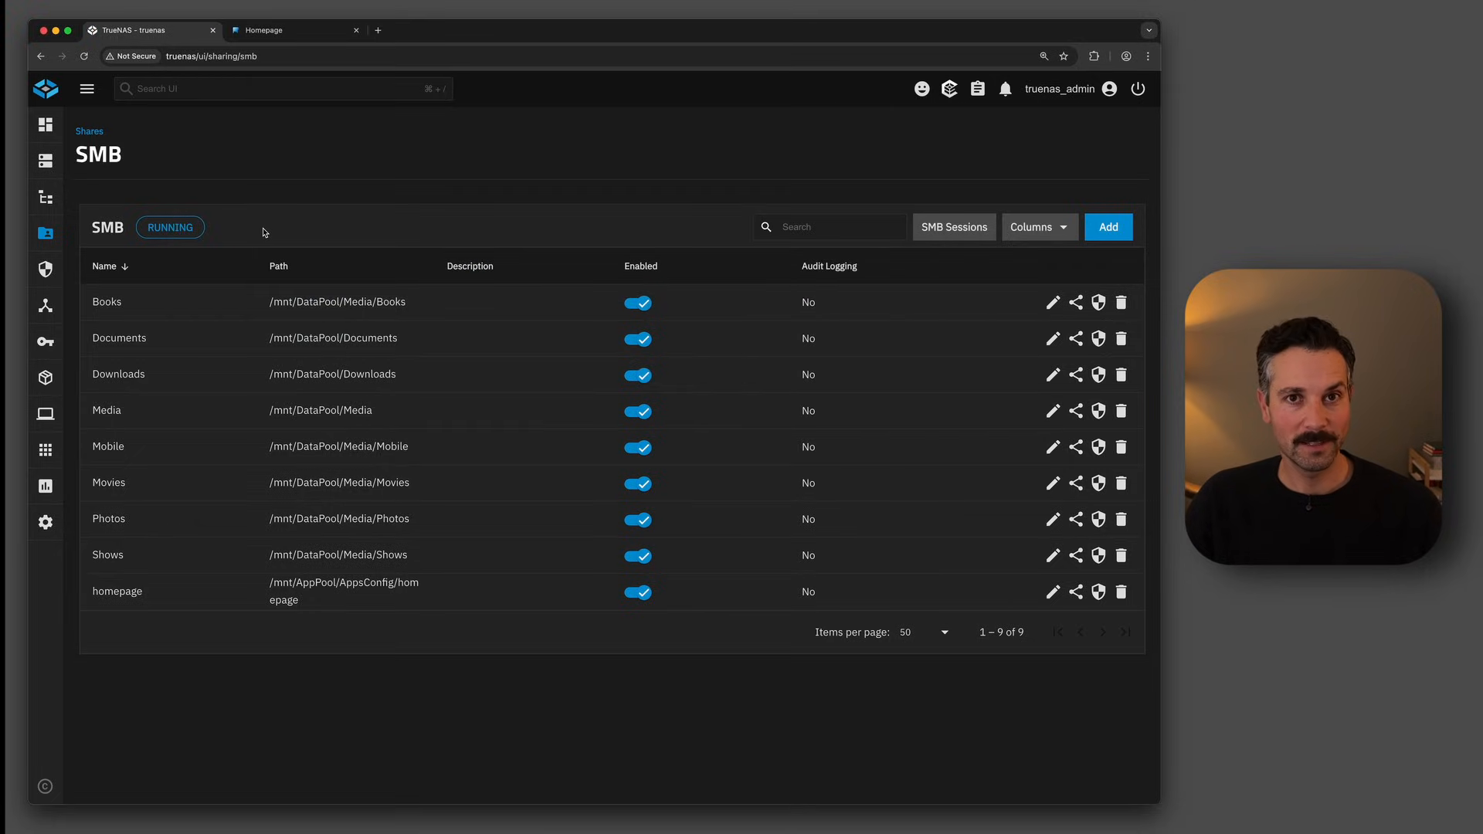
- Back in TrueNAS, open the installed code-server app's configuration for editing at its additional storage settings
{"action": "left_click", "coordinate": [46, 450]}
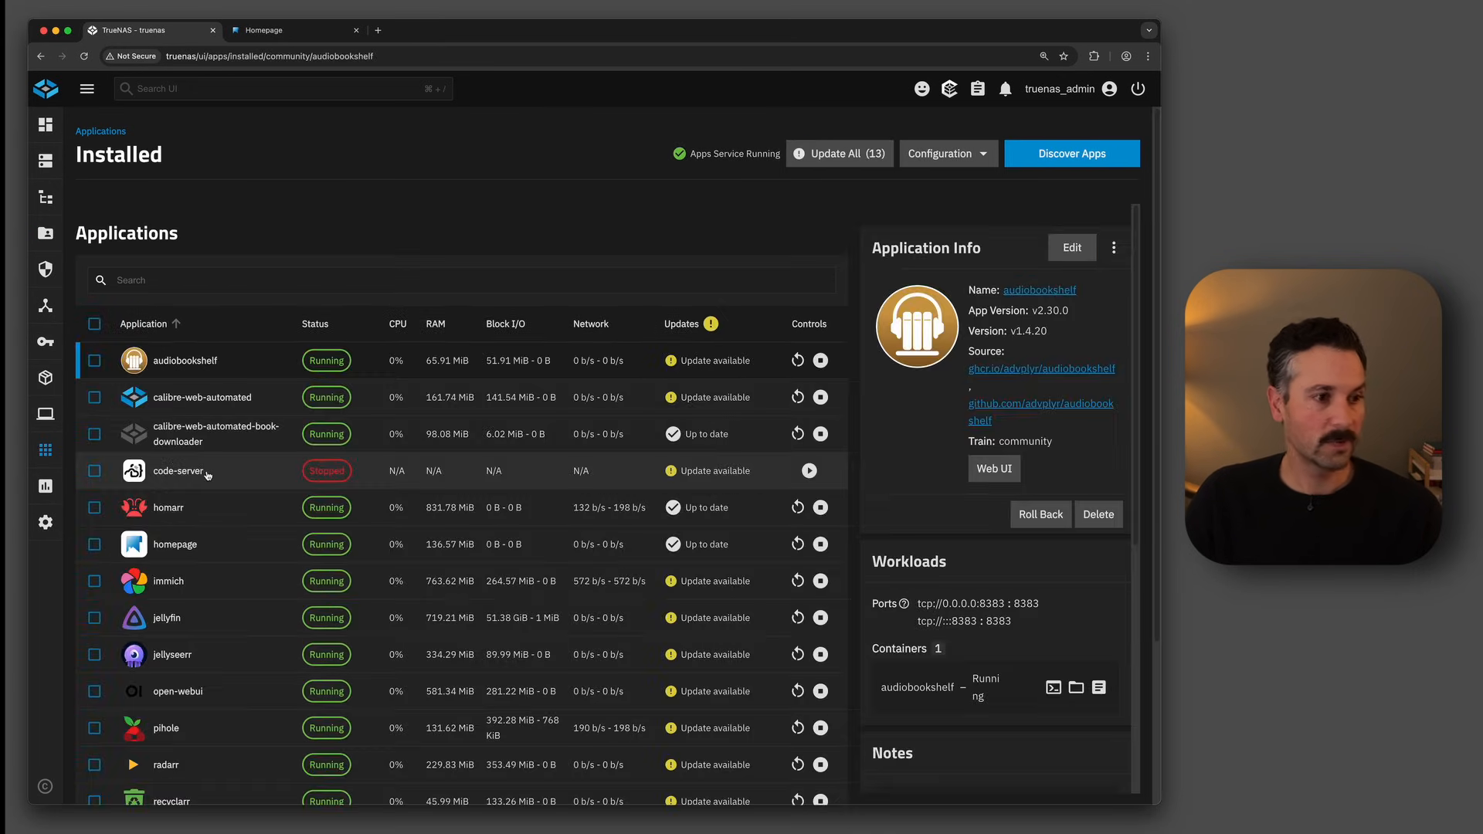
{"action": "left_click", "coordinate": [207, 474]}
{"action": "left_click", "coordinate": [1071, 247]}
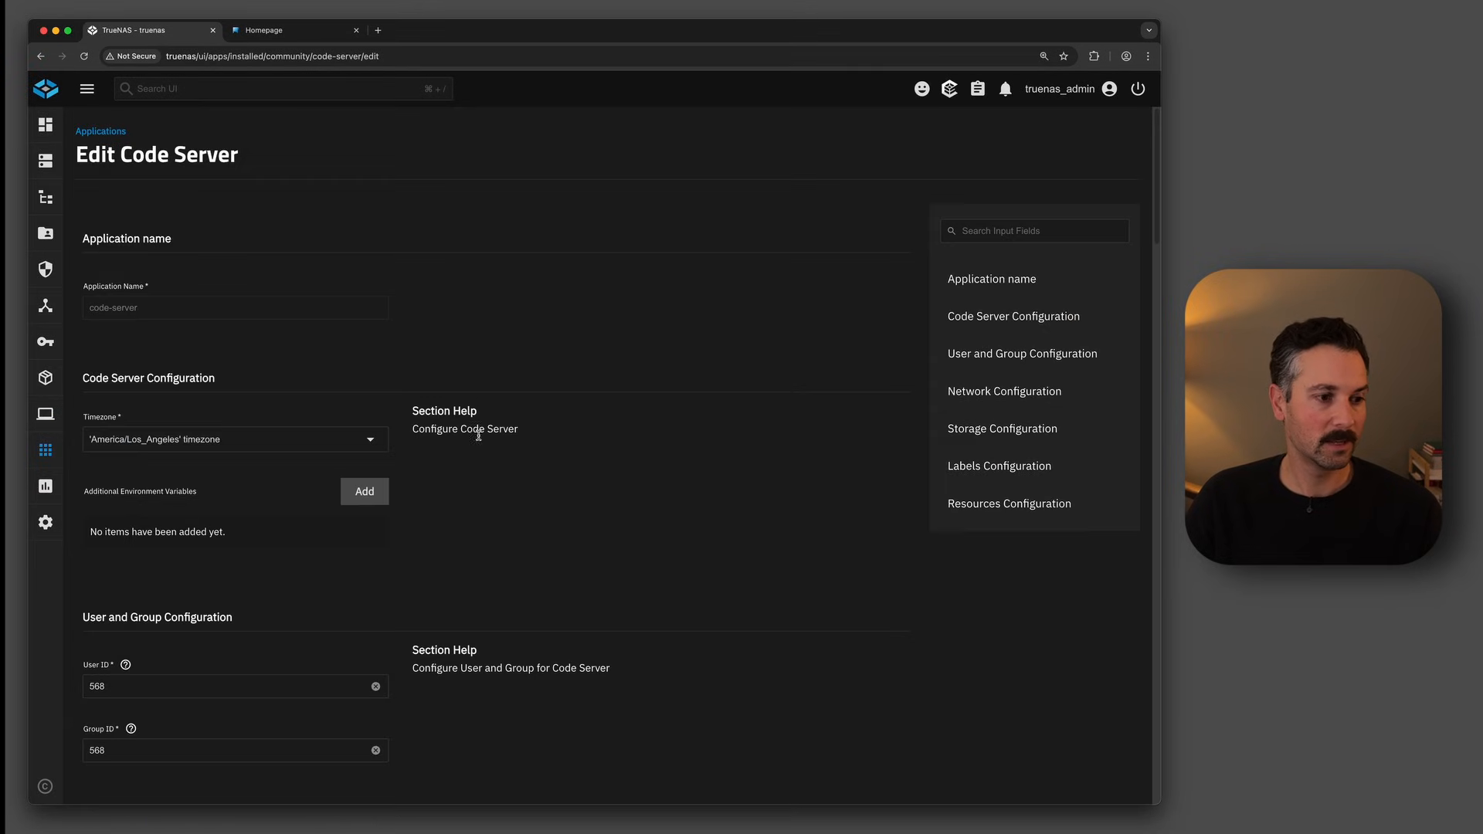
{"action": "scroll", "coordinate": [479, 436], "scroll_direction": "down", "scroll_amount": 15}
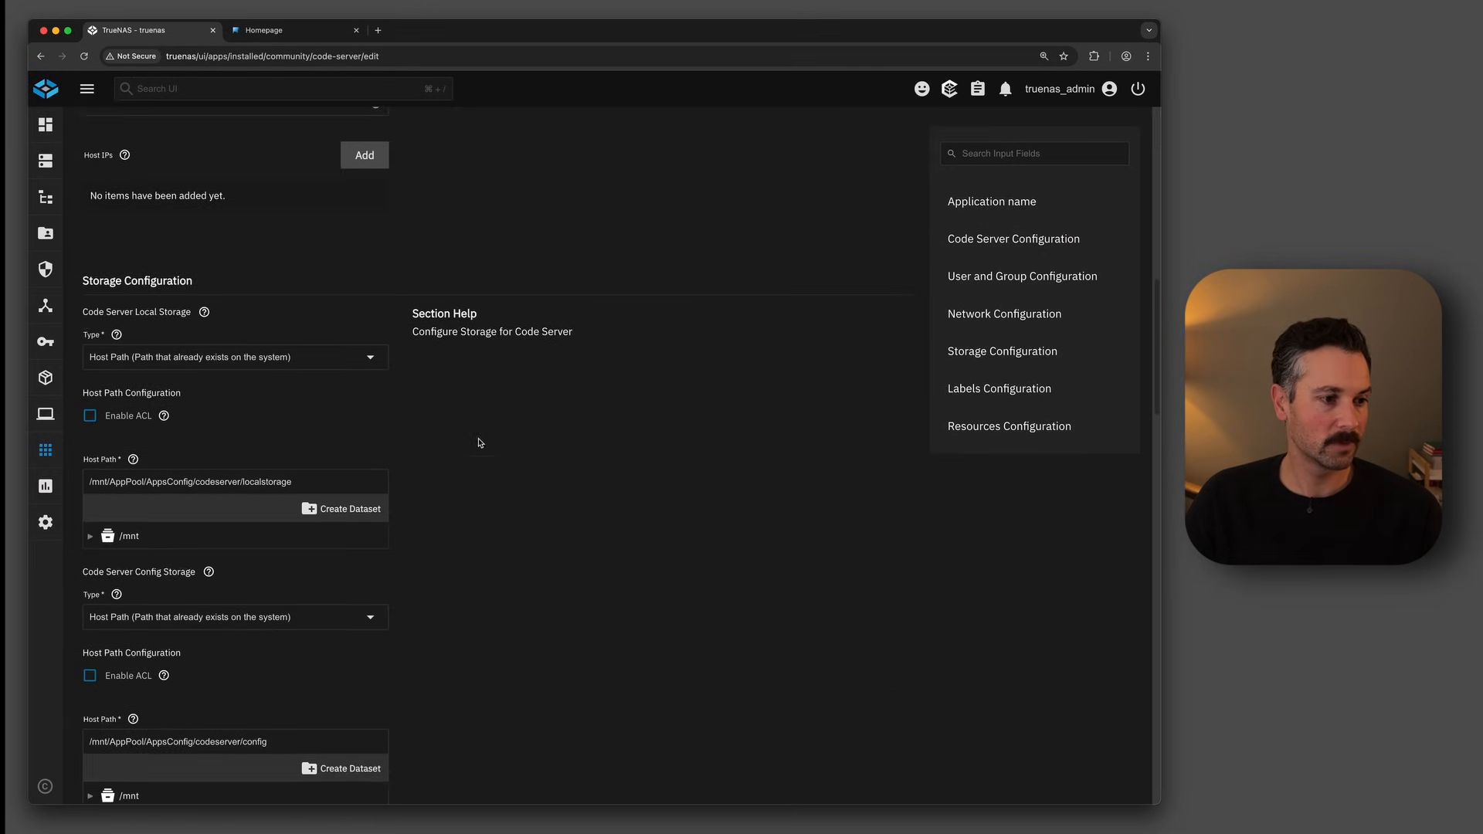
{"action": "scroll", "coordinate": [479, 443], "scroll_direction": "down", "scroll_amount": 5}
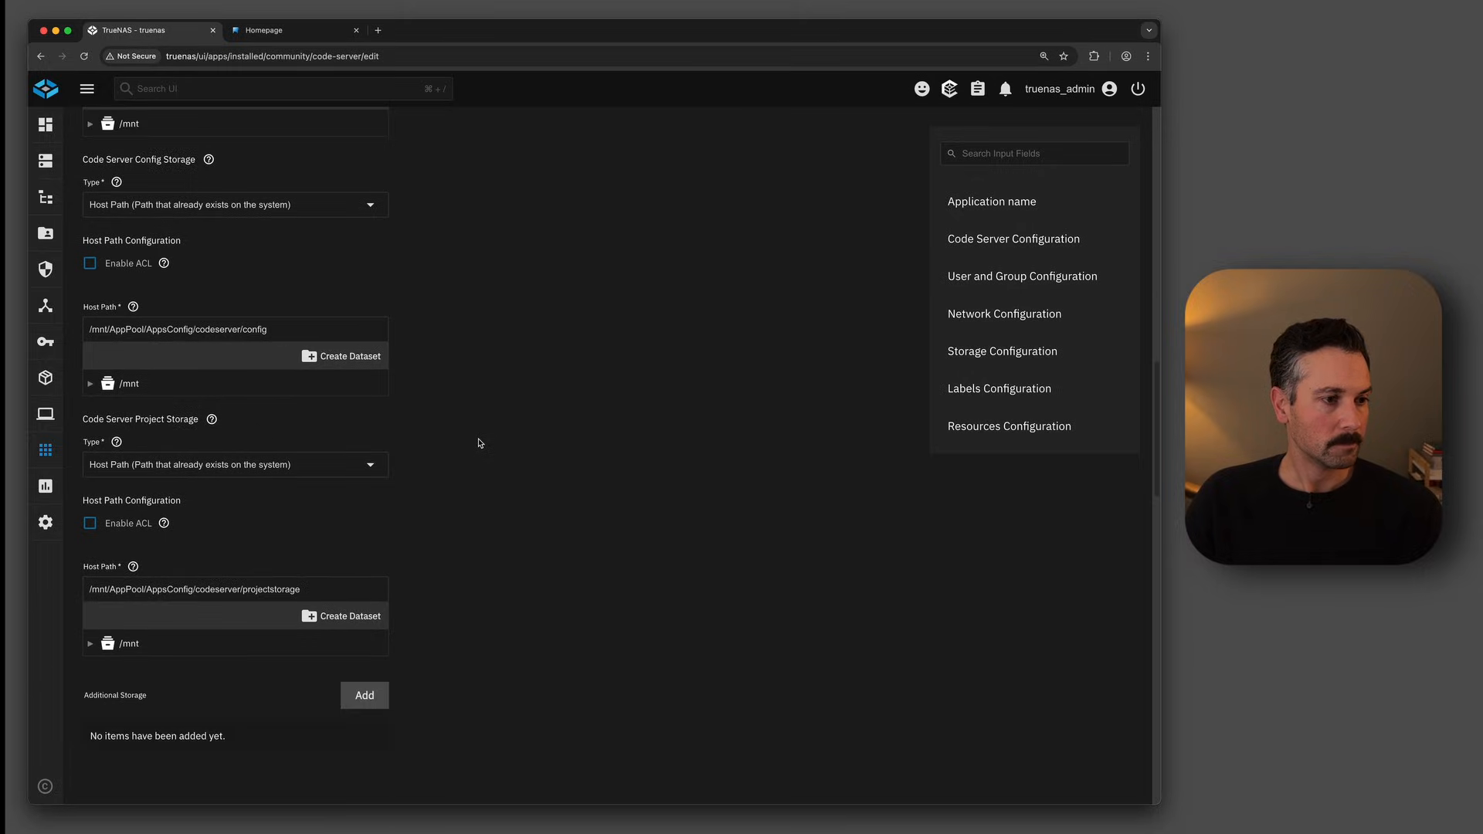
{"action": "scroll", "coordinate": [479, 443], "scroll_direction": "down", "scroll_amount": 5}
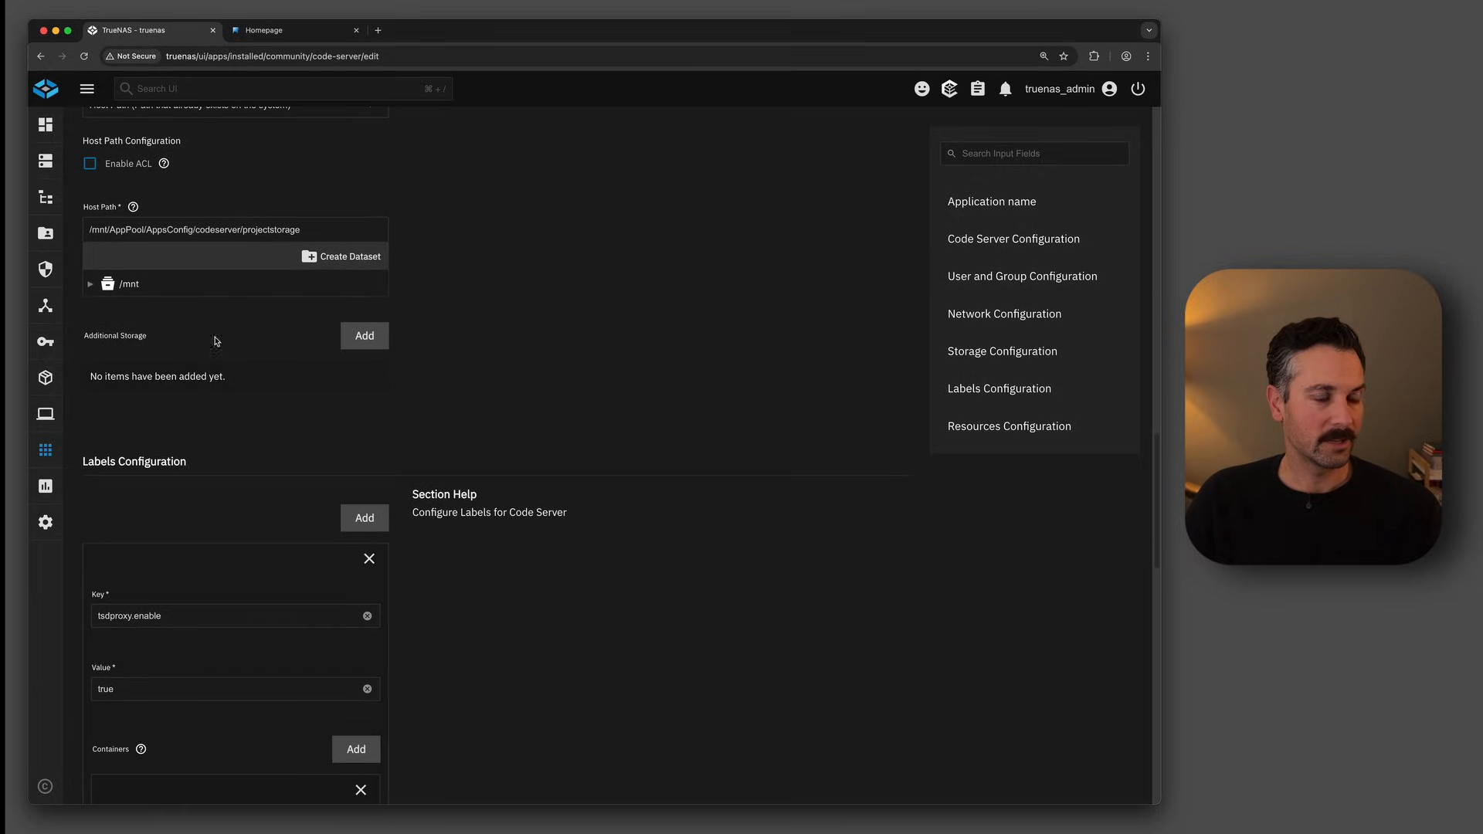
- Add an additional storage entry of type Host Path with the mount path /home/coder/homepage
{"action": "left_click", "coordinate": [367, 337]}
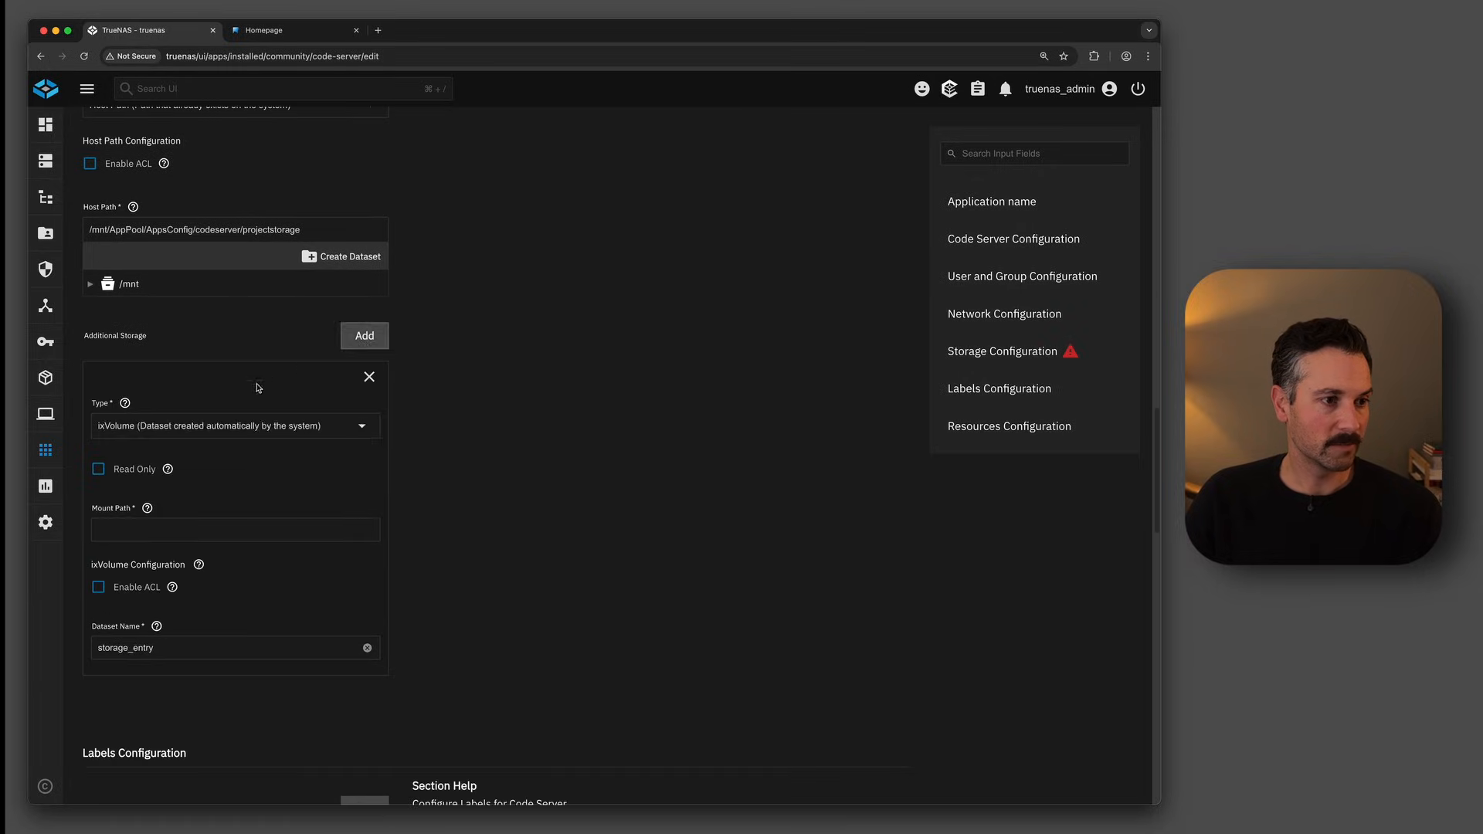
{"action": "left_click", "coordinate": [365, 428]}
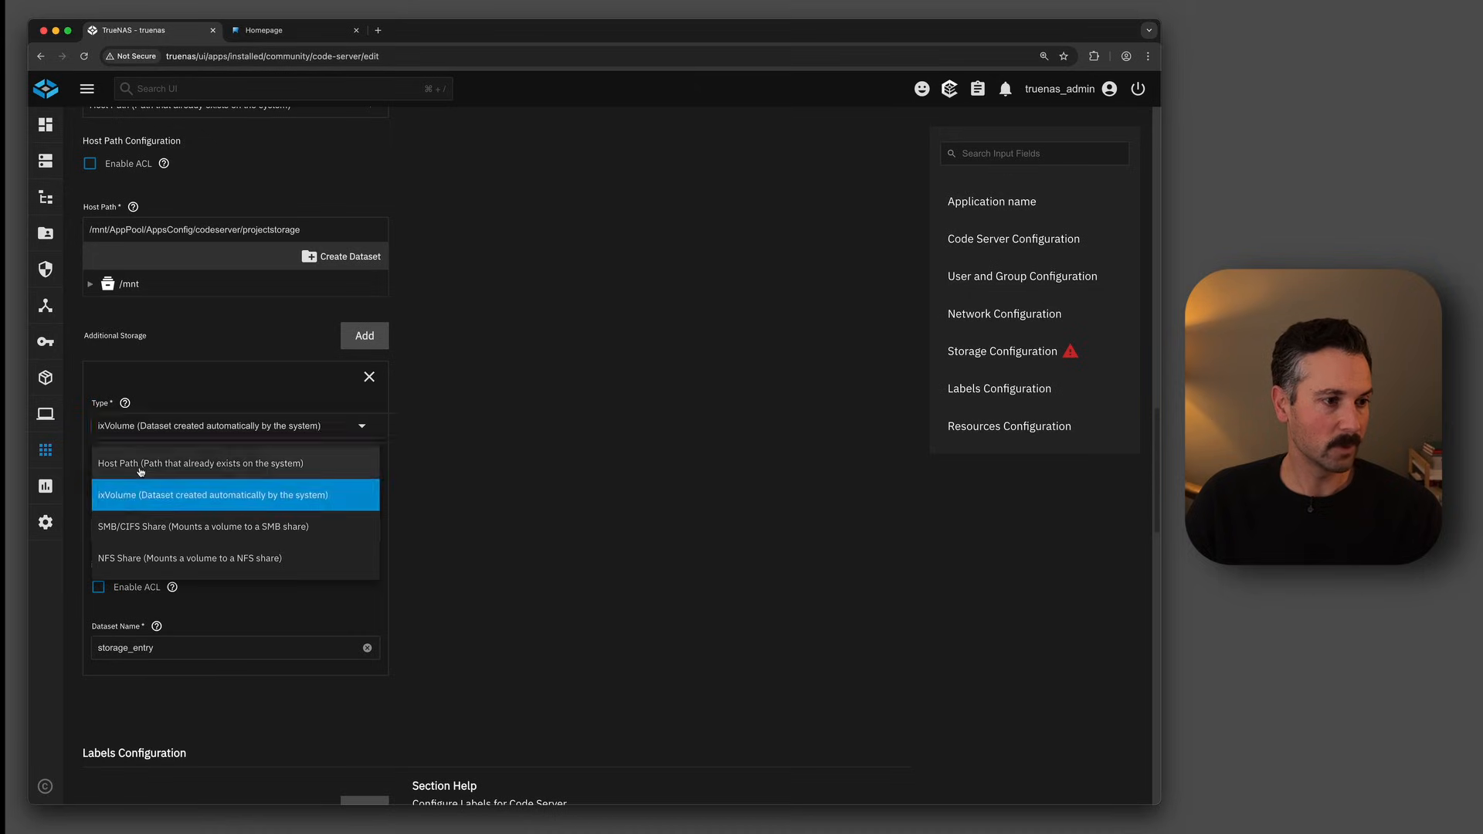
{"action": "left_click", "coordinate": [144, 464]}
{"action": "left_click", "coordinate": [163, 534]}
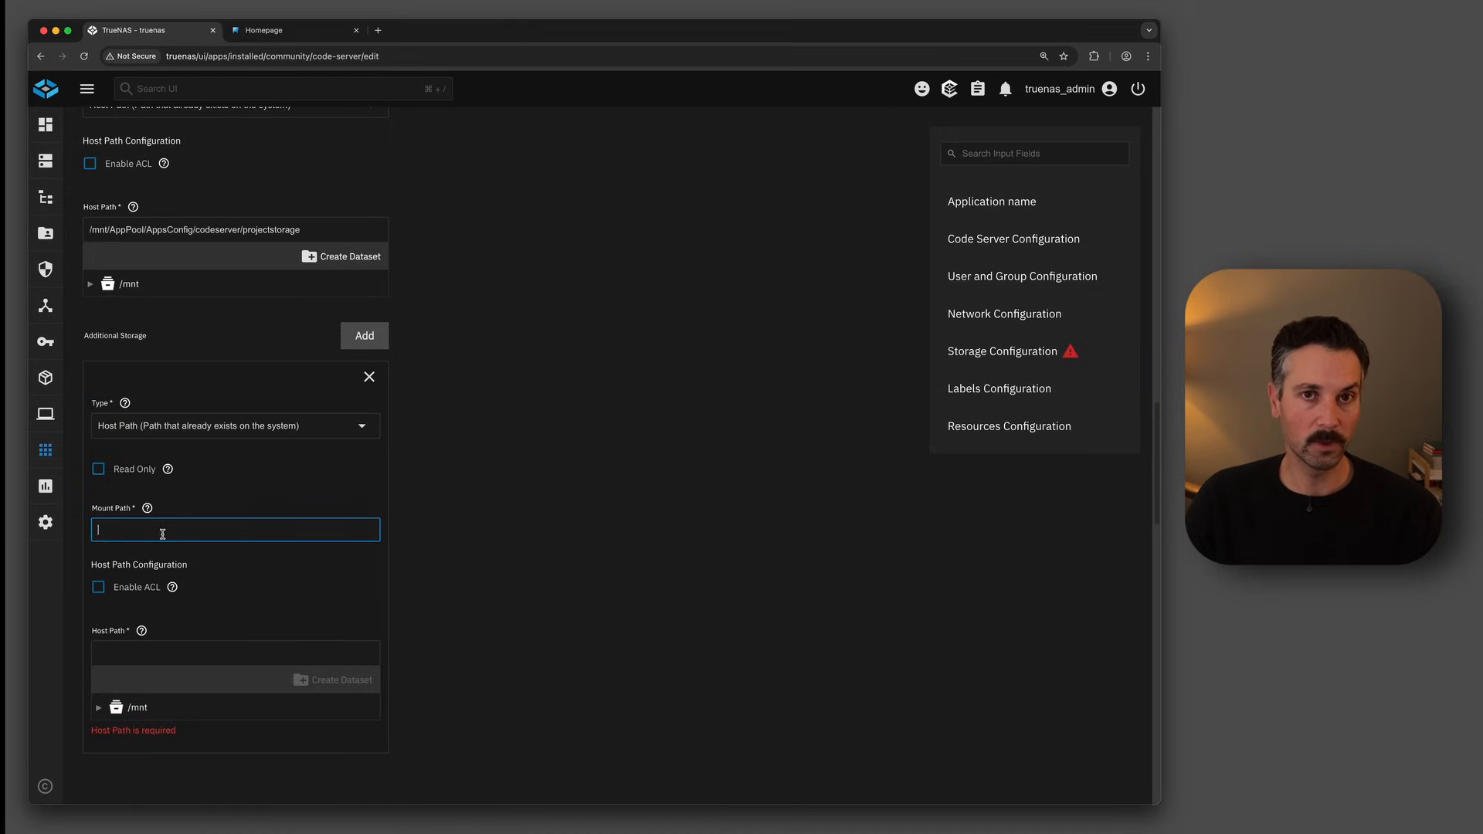
{"action": "type", "text": "/home/coder/homepage"}
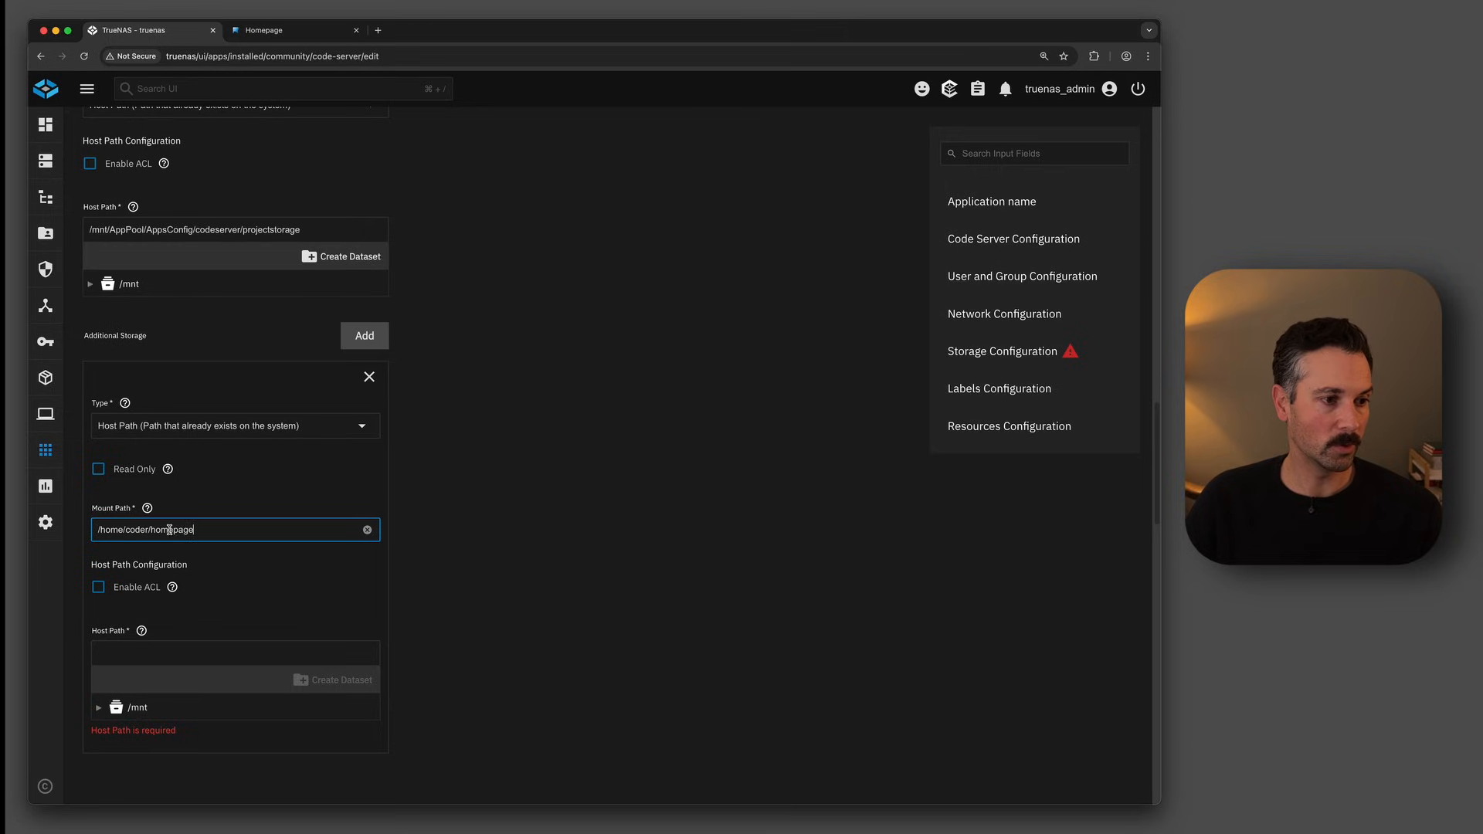
- Set the new storage entry's host path to /mnt/AppPool/AppsConfig/homepage and apply the code-server update
{"action": "left_click", "coordinate": [99, 710]}
{"action": "scroll", "coordinate": [112, 665], "scroll_direction": "down", "scroll_amount": 2}
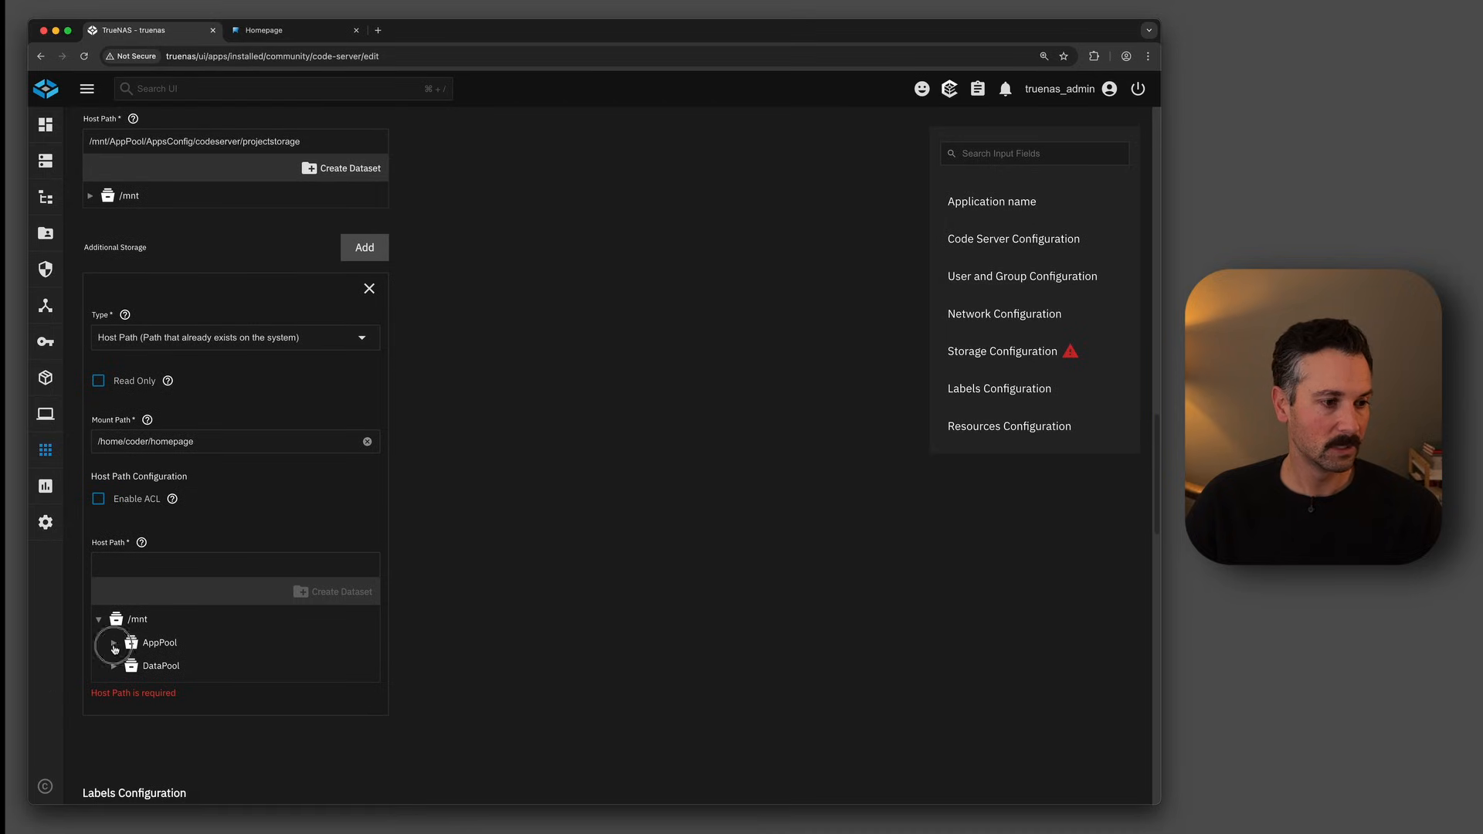
{"action": "left_click", "coordinate": [115, 645]}
{"action": "scroll", "coordinate": [194, 695], "scroll_direction": "down", "scroll_amount": 2}
{"action": "left_click", "coordinate": [194, 717]}
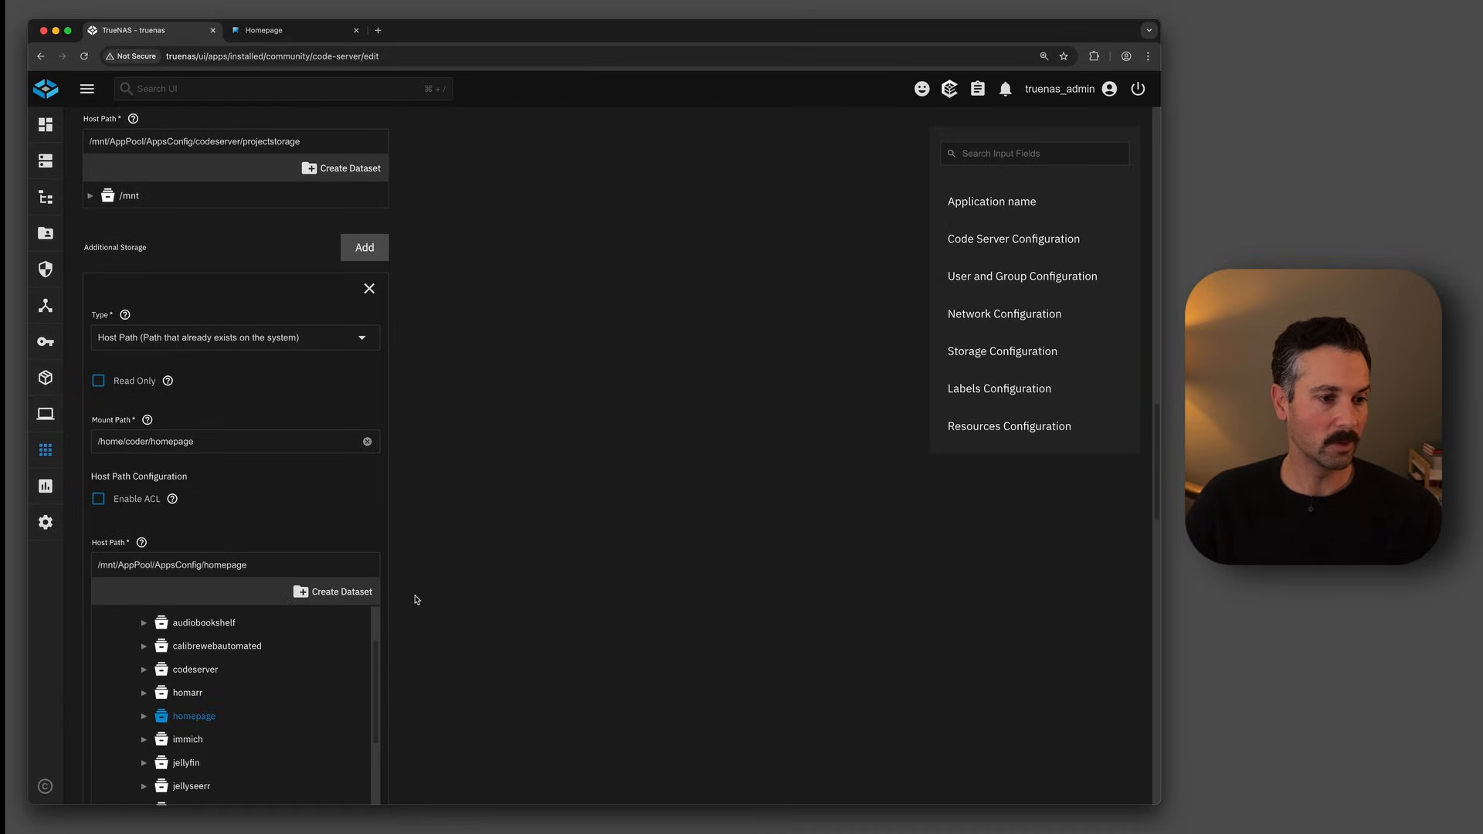
{"action": "scroll", "coordinate": [456, 586], "scroll_direction": "down", "scroll_amount": 10}
{"action": "scroll", "coordinate": [459, 586], "scroll_direction": "down", "scroll_amount": 5}
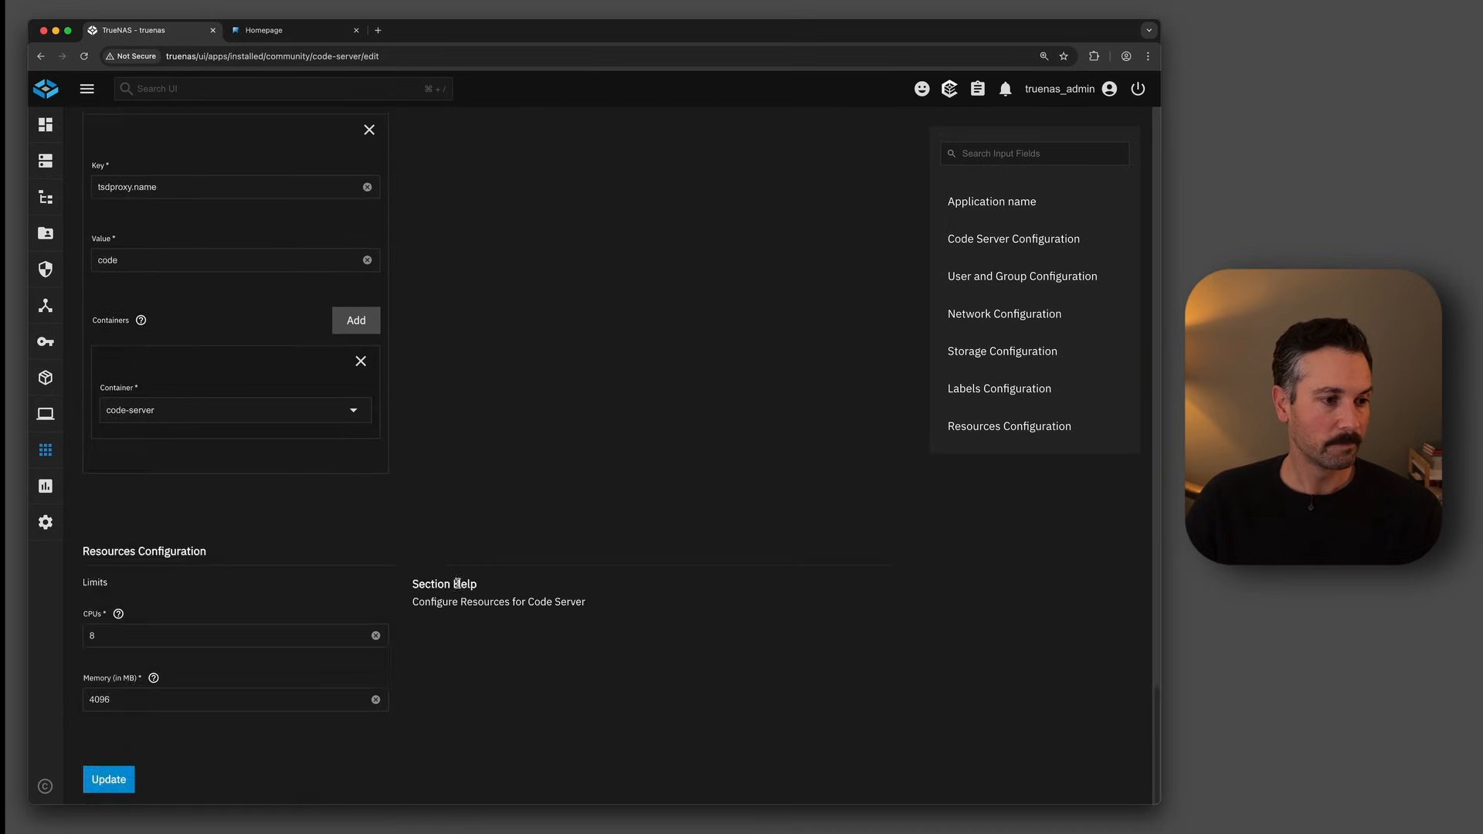
{"action": "left_click", "coordinate": [109, 779]}
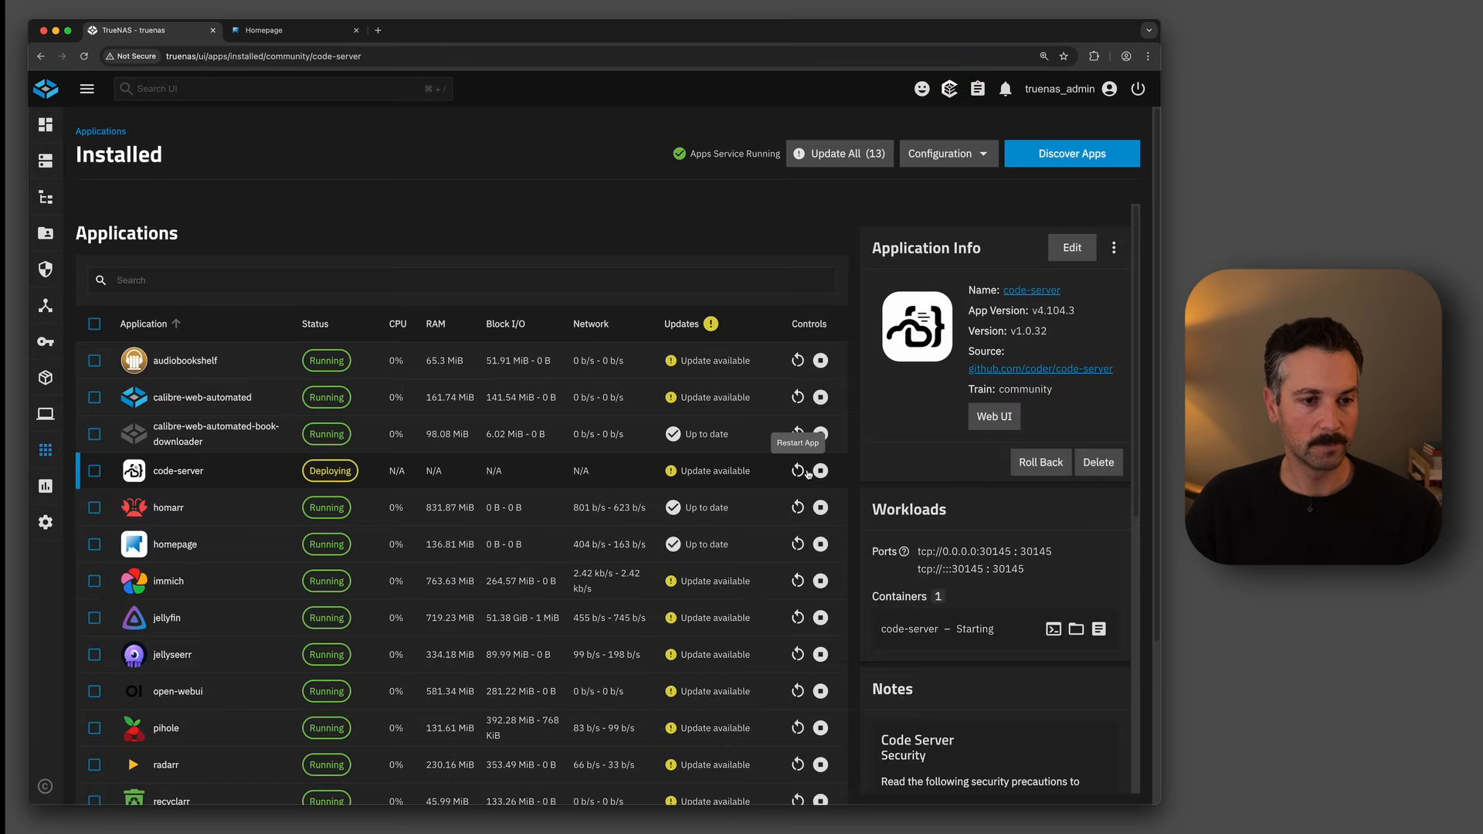
- Open the code-server web interface and open services.yaml from the homepage folder, placing the cursor on its last line
{"action": "left_click", "coordinate": [997, 417]}
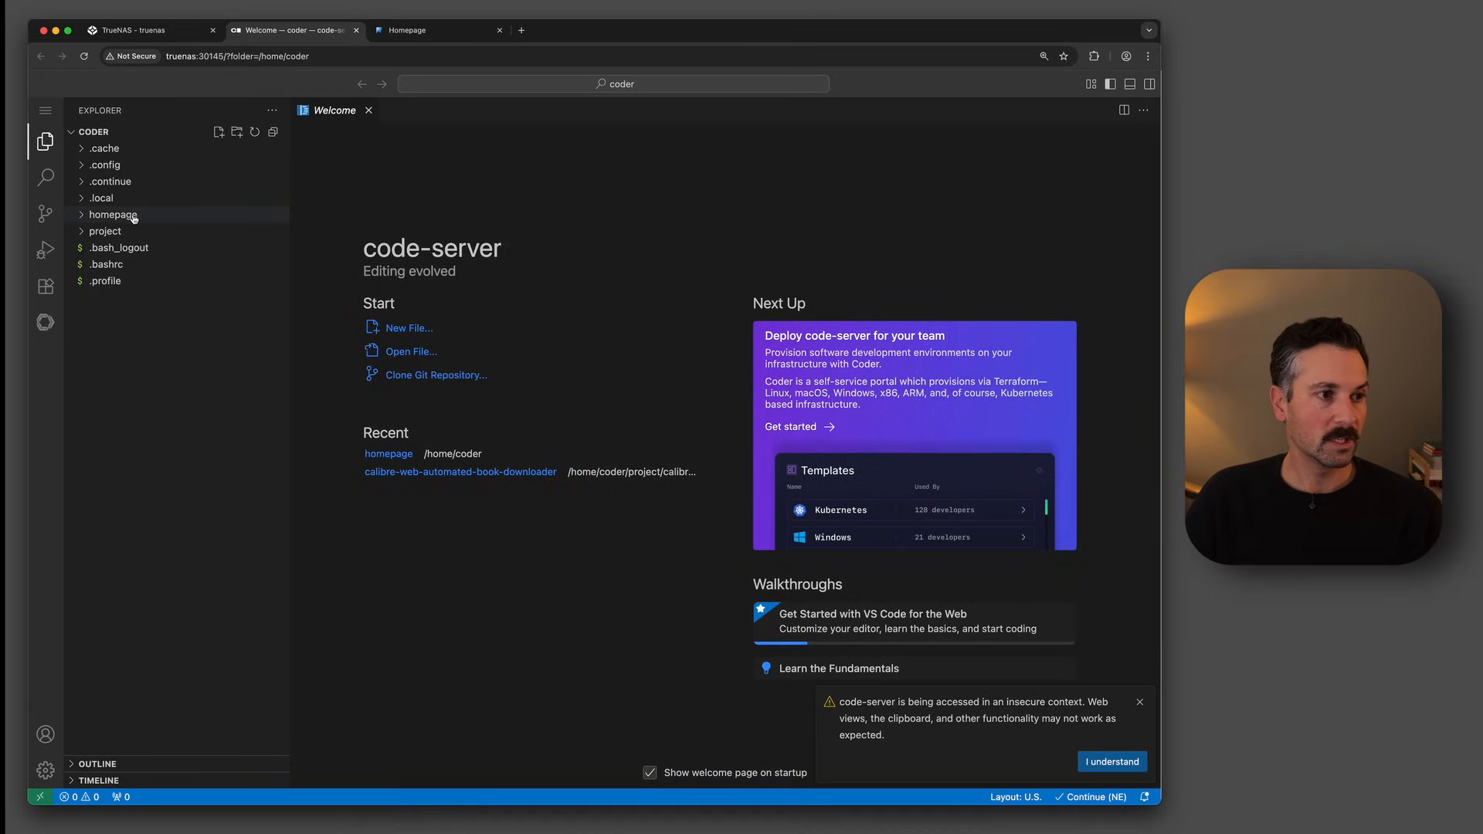
{"action": "left_click", "coordinate": [82, 220]}
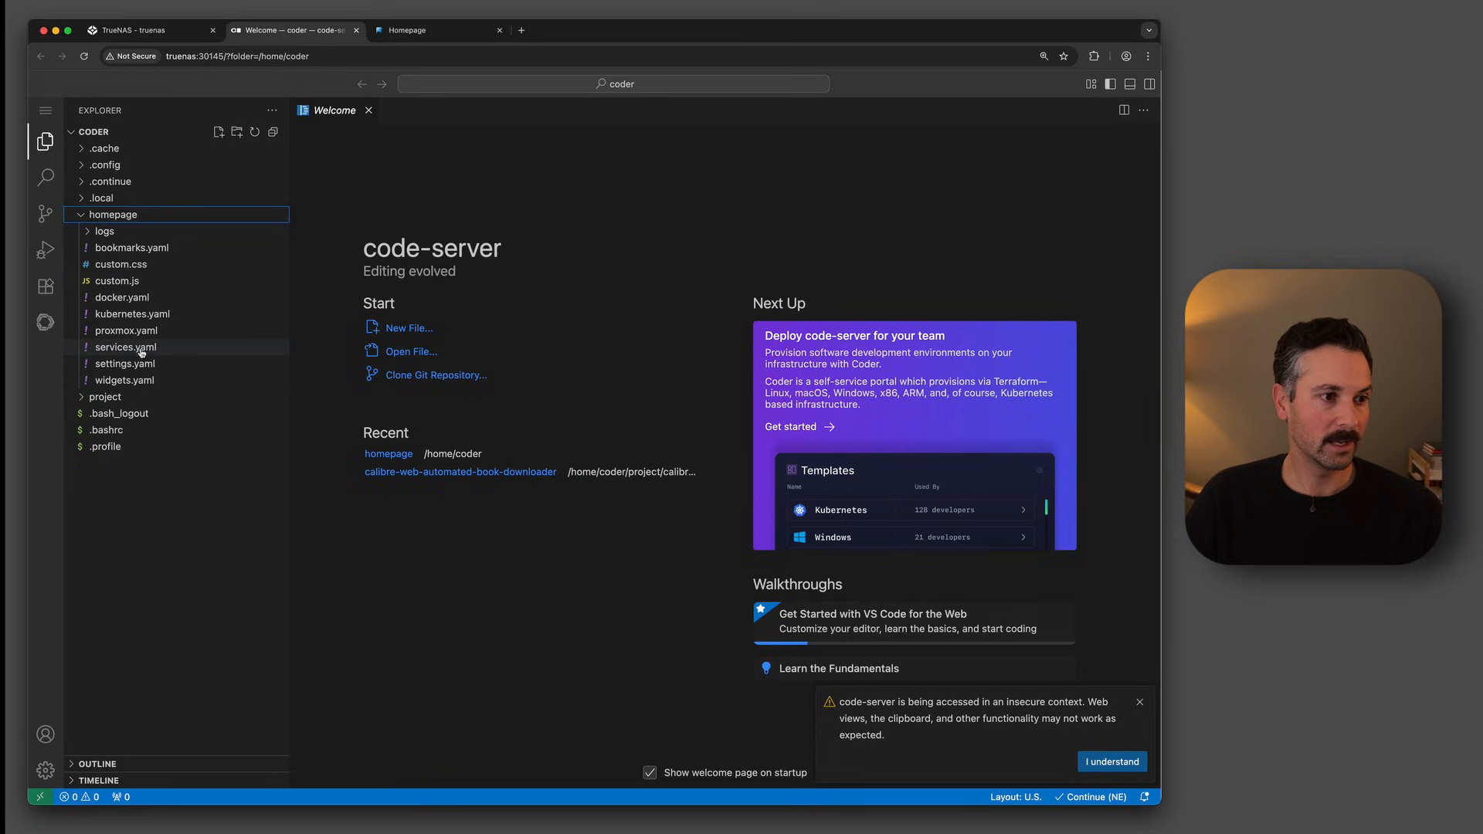
{"action": "double_click", "coordinate": [135, 348]}
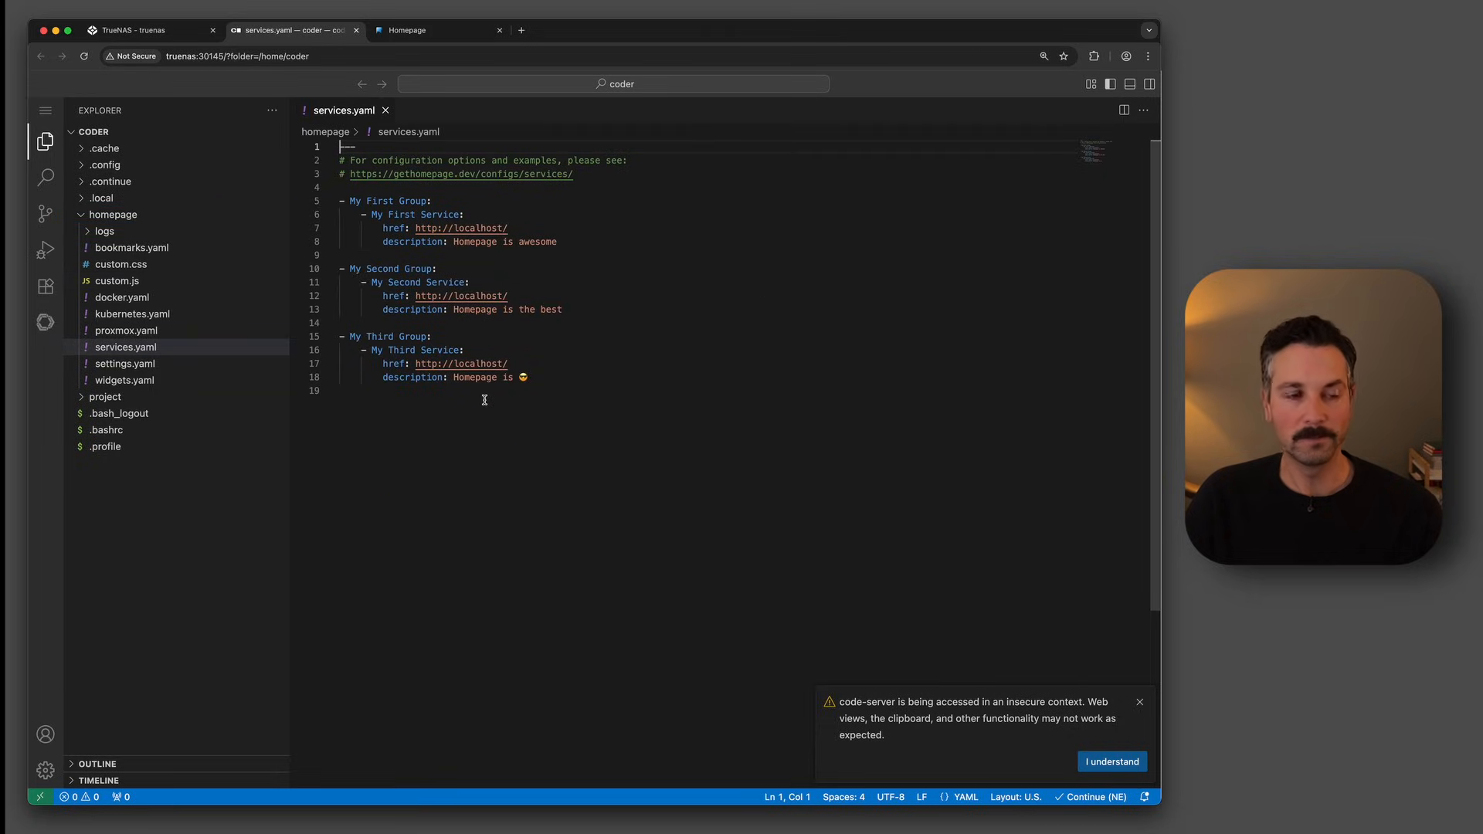
{"action": "left_click", "coordinate": [484, 399]}
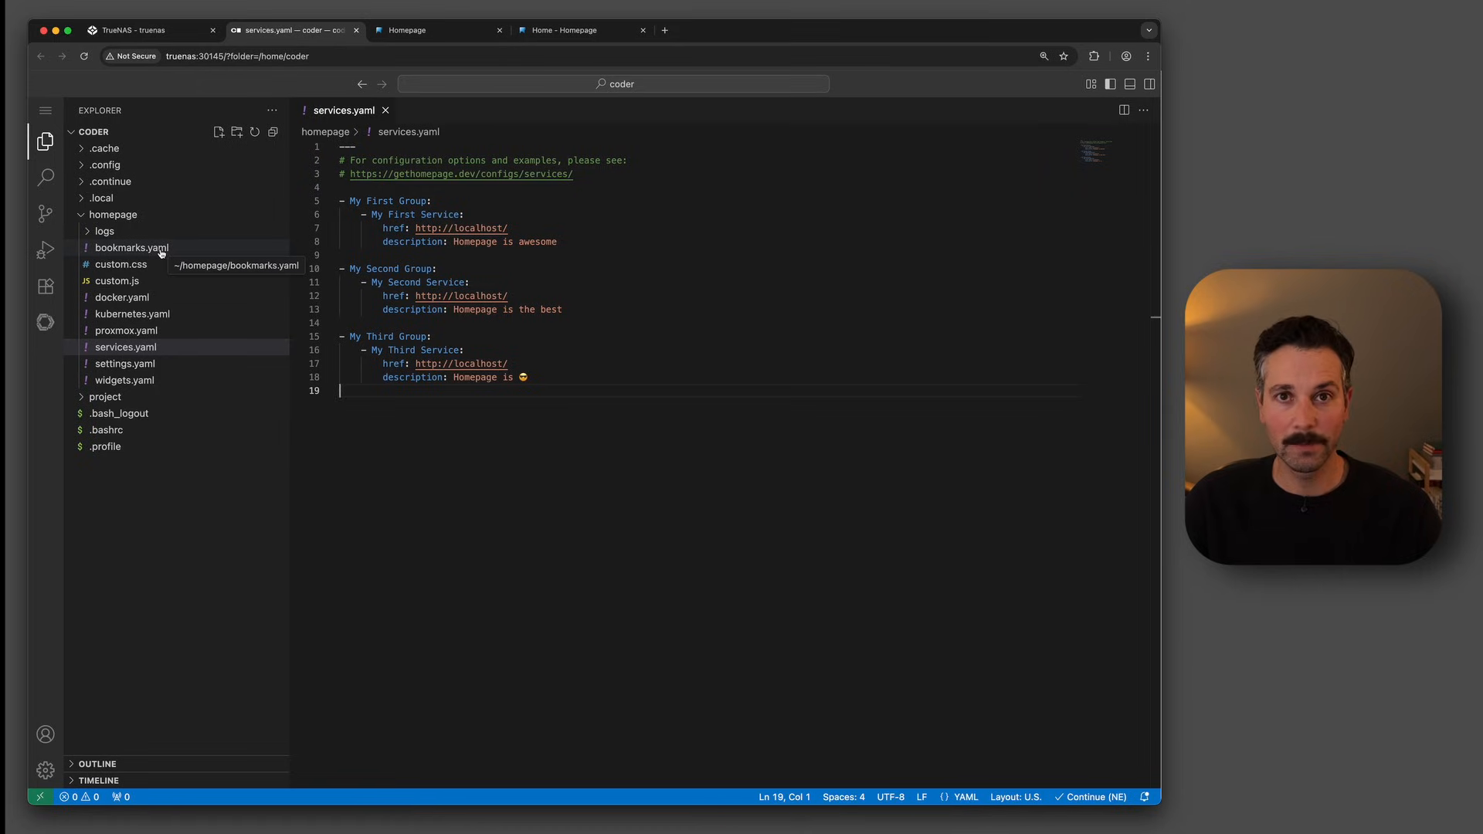
- Examine settings.yaml and widgets.yaml, comparing the resources and search widget entries with the live Homepage dashboard
{"action": "left_click", "coordinate": [149, 365]}
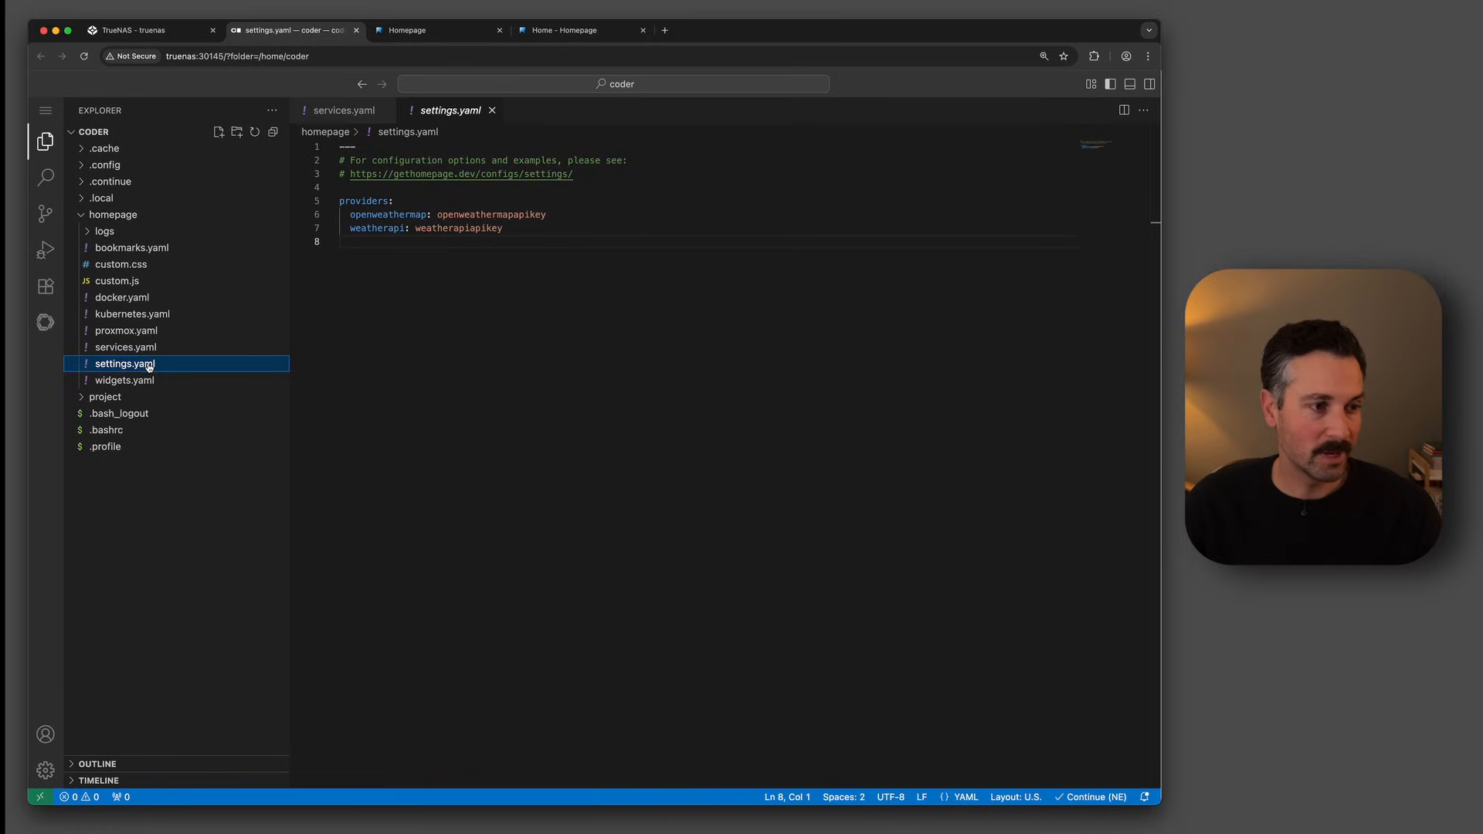
{"action": "left_click", "coordinate": [147, 381]}
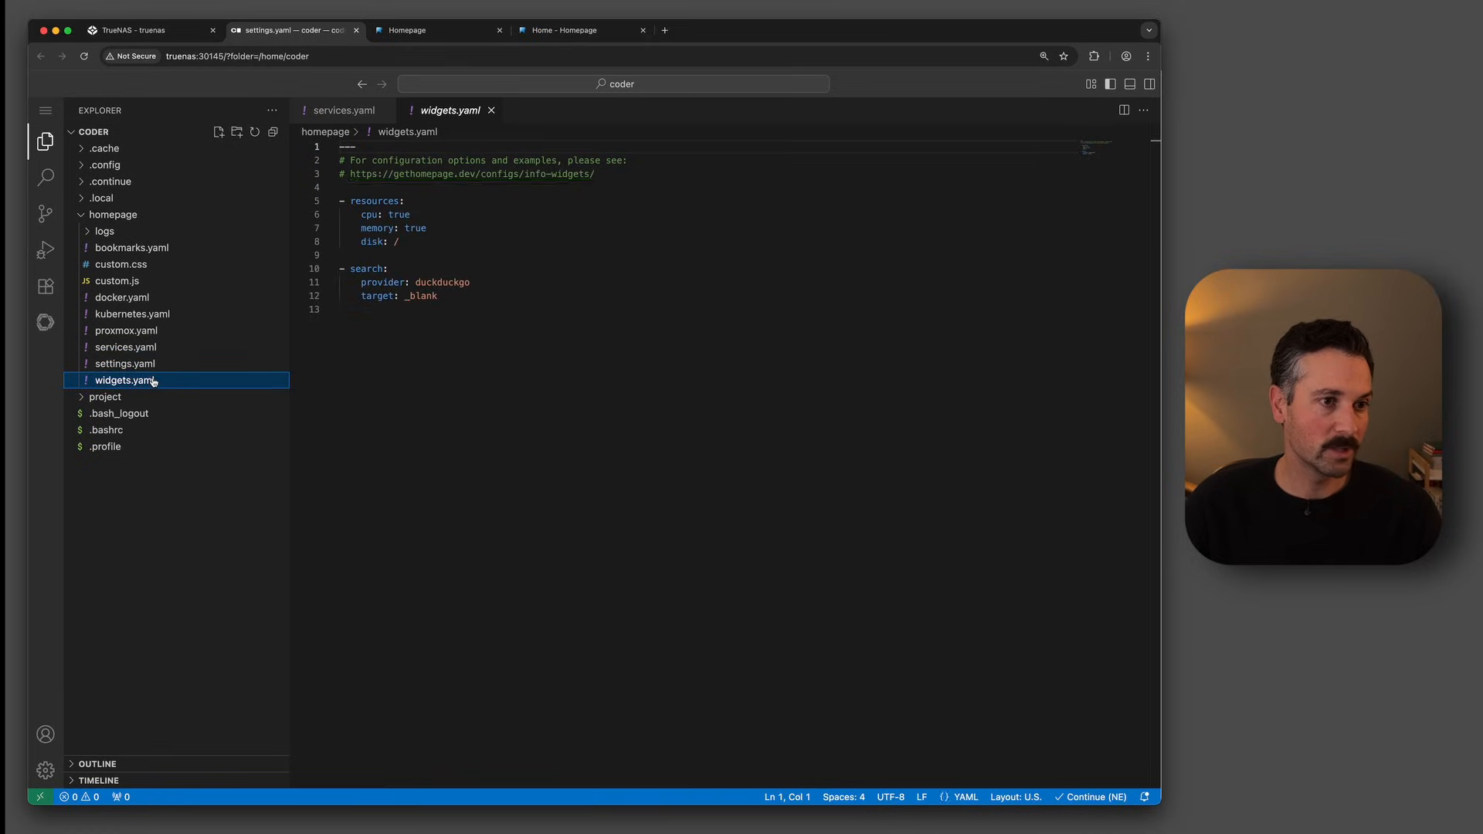
{"action": "left_click", "coordinate": [425, 37]}
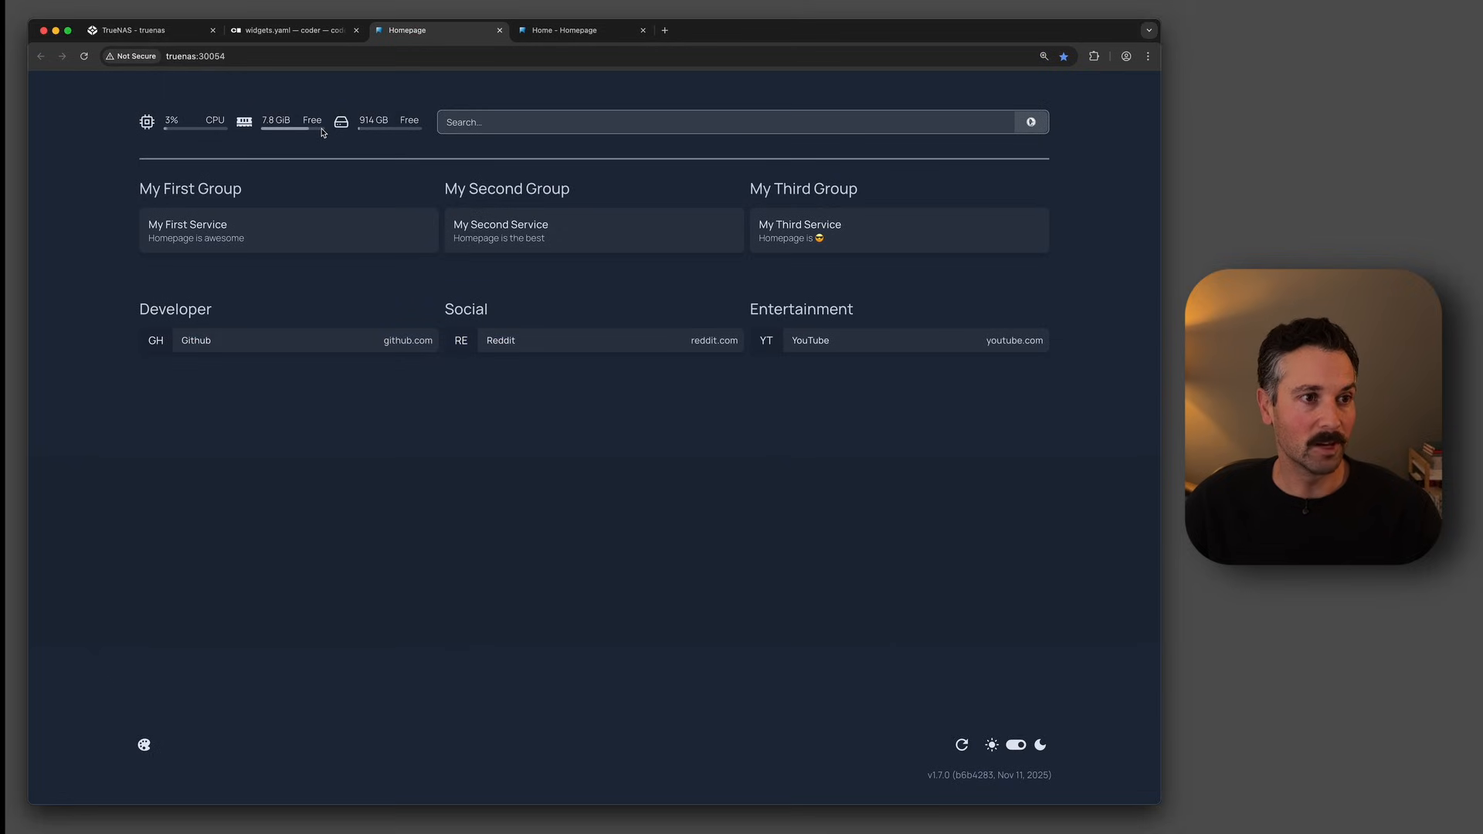
{"action": "left_click", "coordinate": [281, 32]}
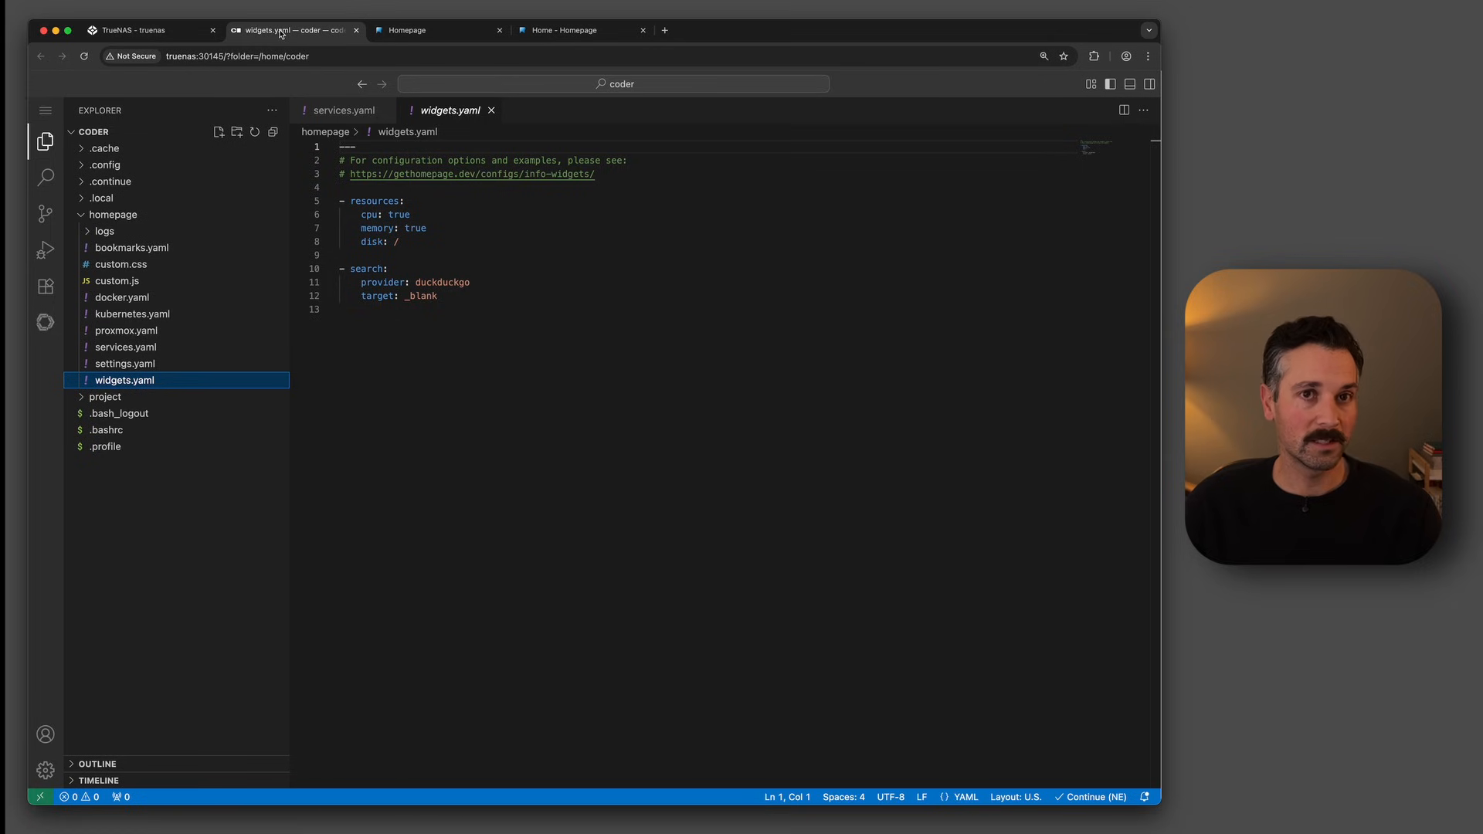
- Open the Configuration section of the Homepage documentation, search for "radarr" and view the Radarr widget page
{"action": "left_click", "coordinate": [581, 36]}
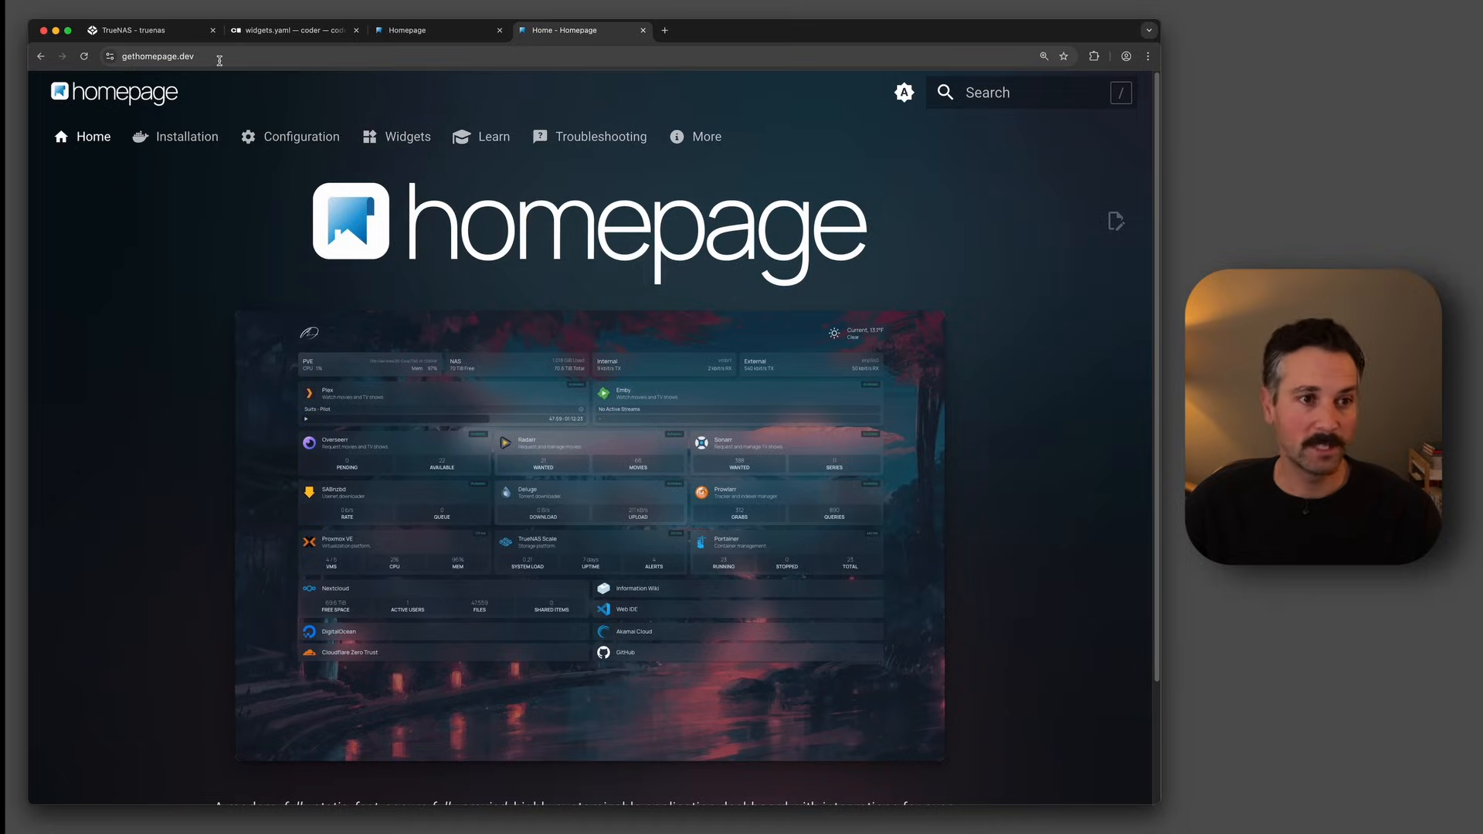
{"action": "left_click", "coordinate": [295, 141]}
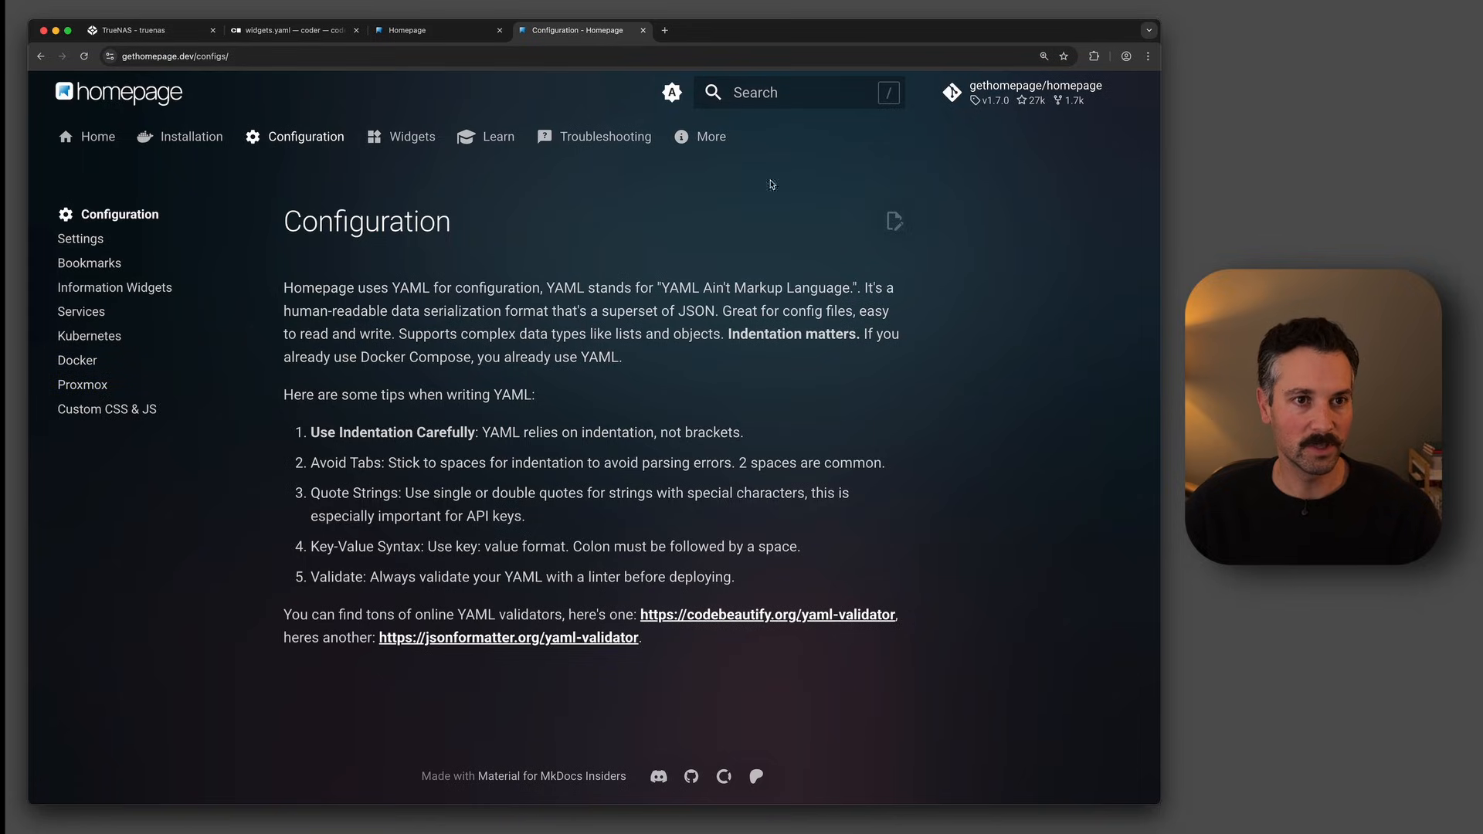
{"action": "left_click", "coordinate": [743, 94]}
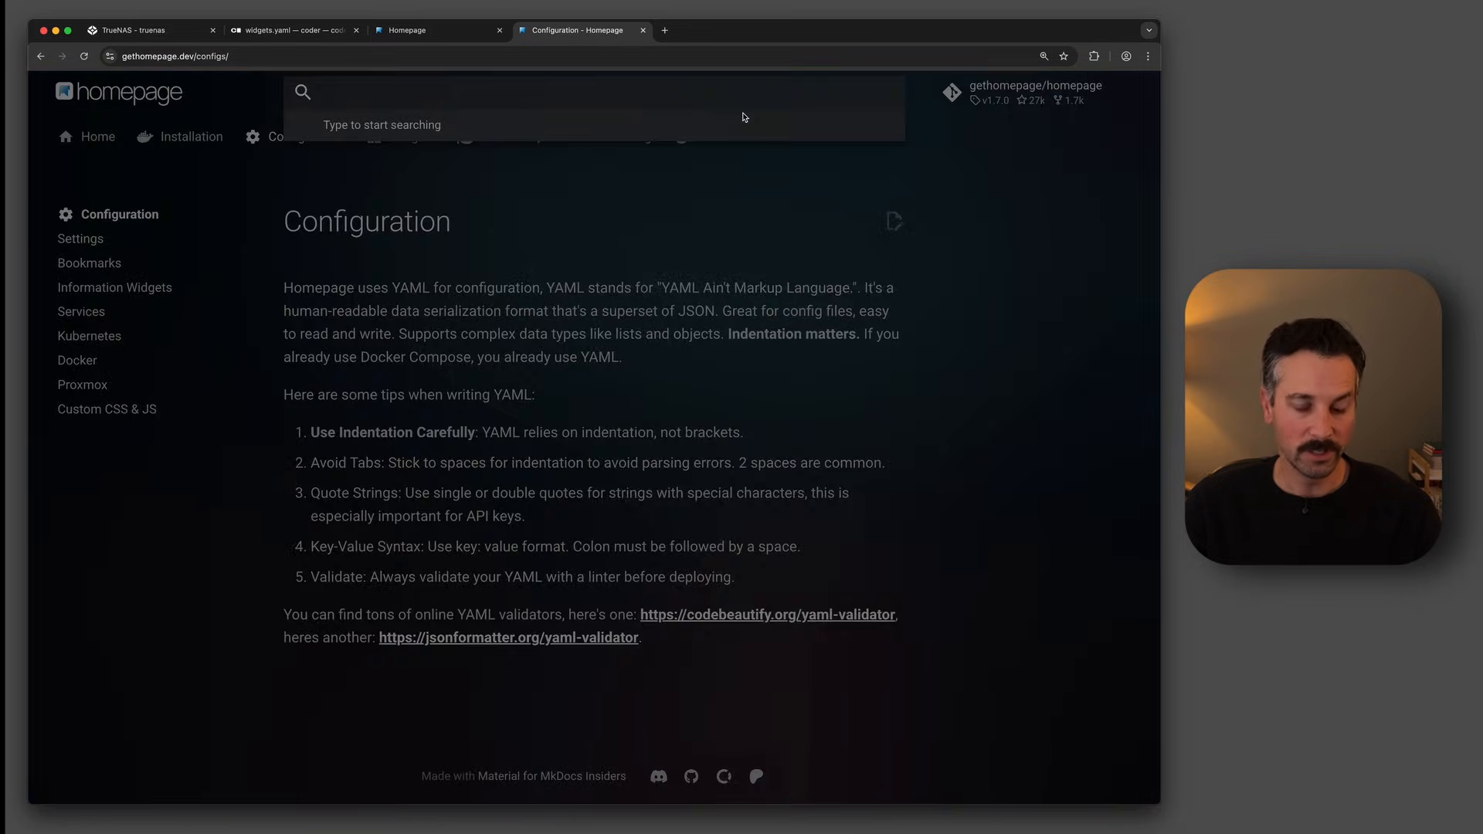
{"action": "type", "text": "radarr"}
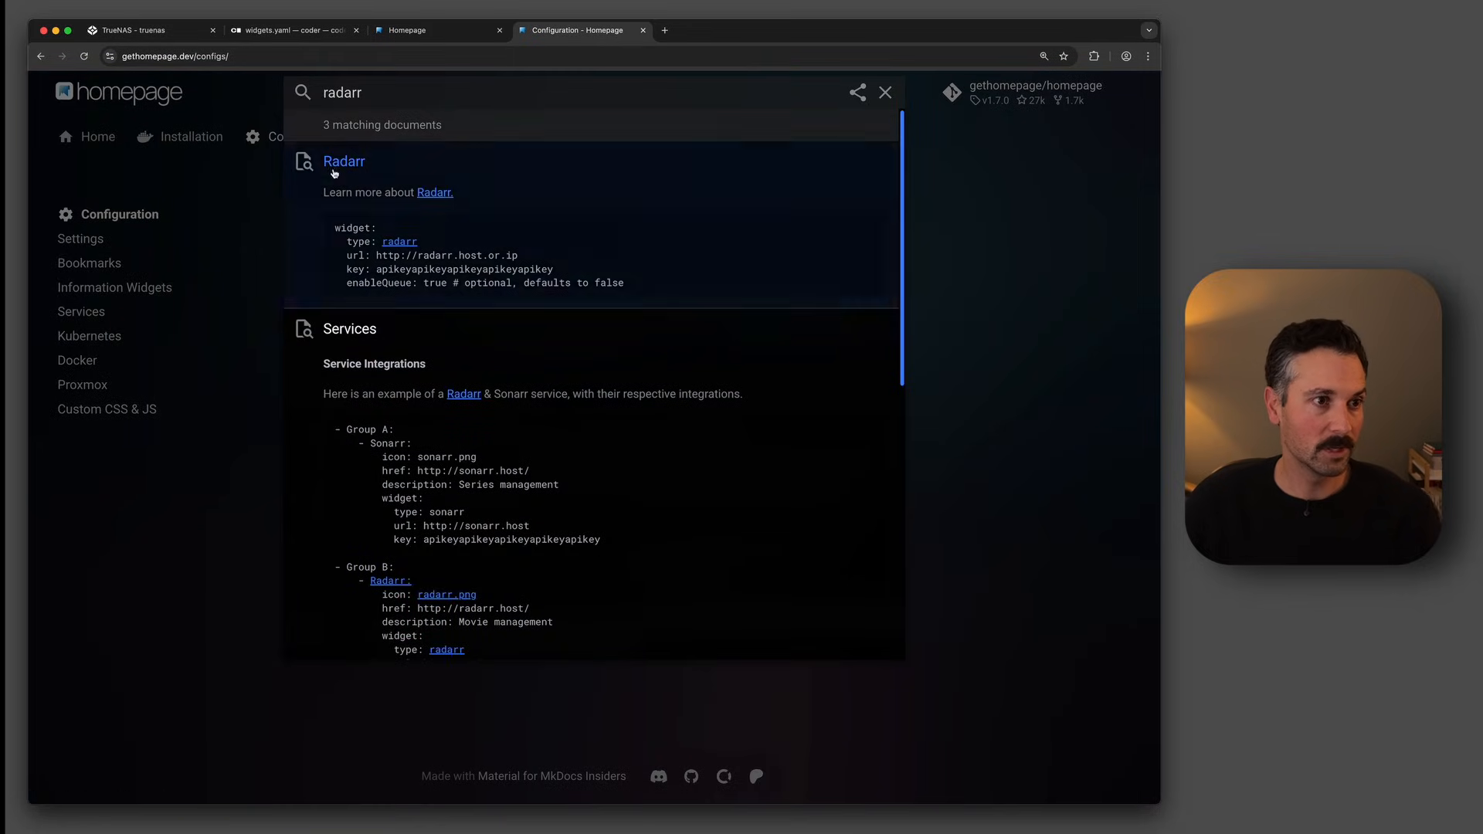
{"action": "left_click", "coordinate": [334, 170]}
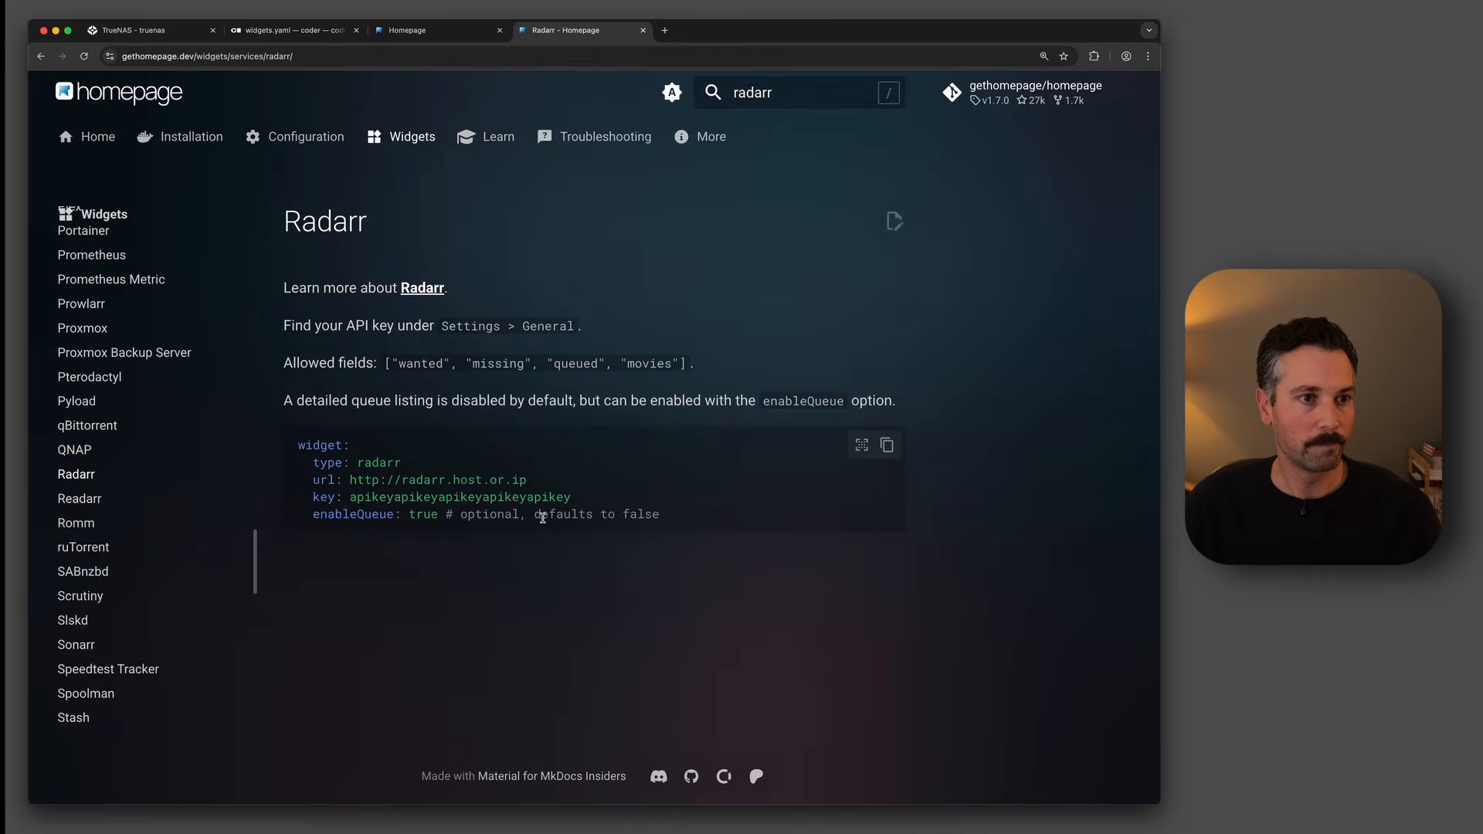
- In code-server, replace the contents of settings.yaml with the prepared CoreWorxNAS configuration containing background, dark slate theme, and Bookmarks, Server and Media layout settings
{"action": "left_click", "coordinate": [311, 32]}
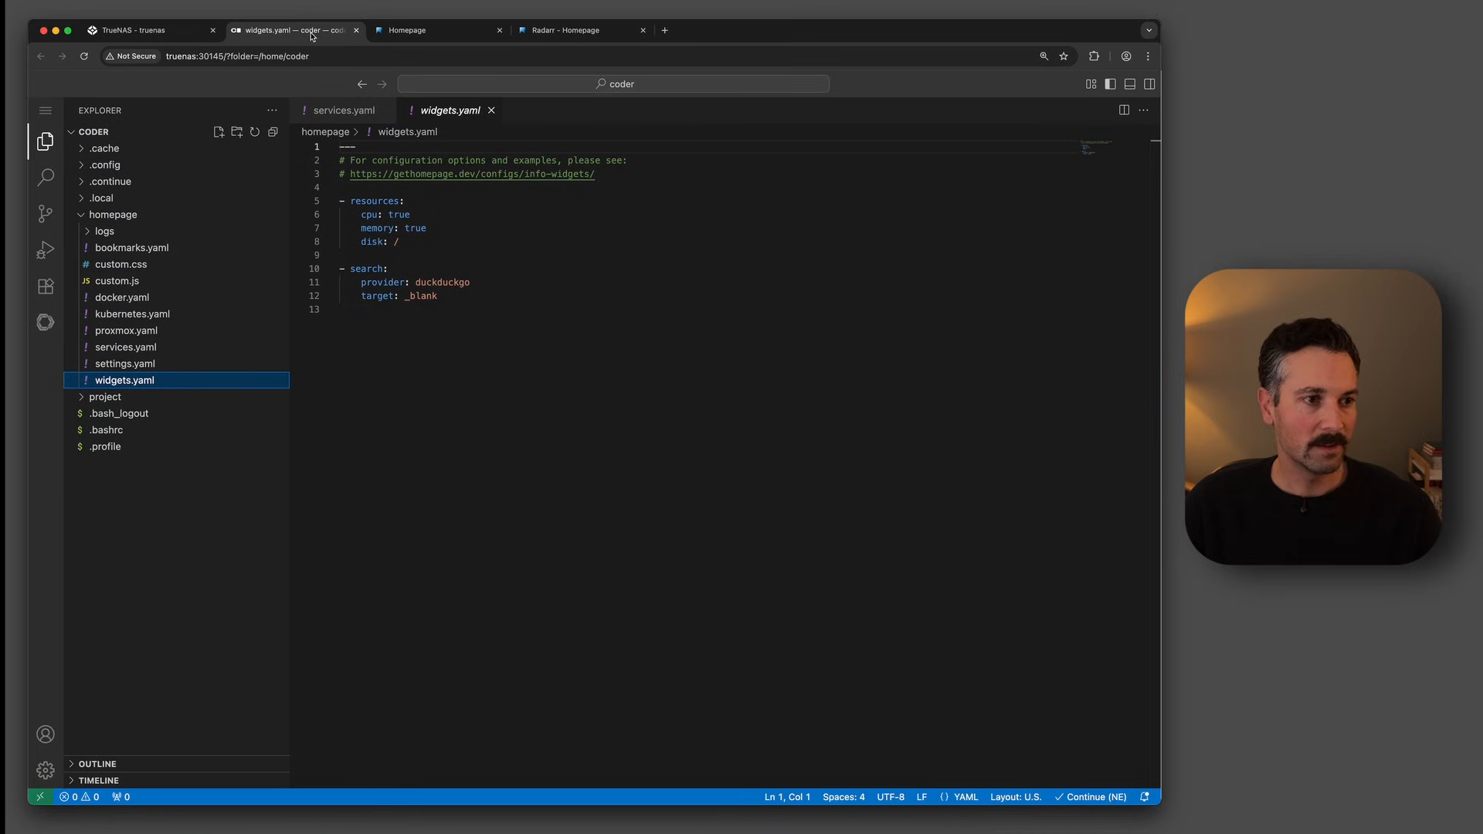
{"action": "left_click", "coordinate": [154, 364]}
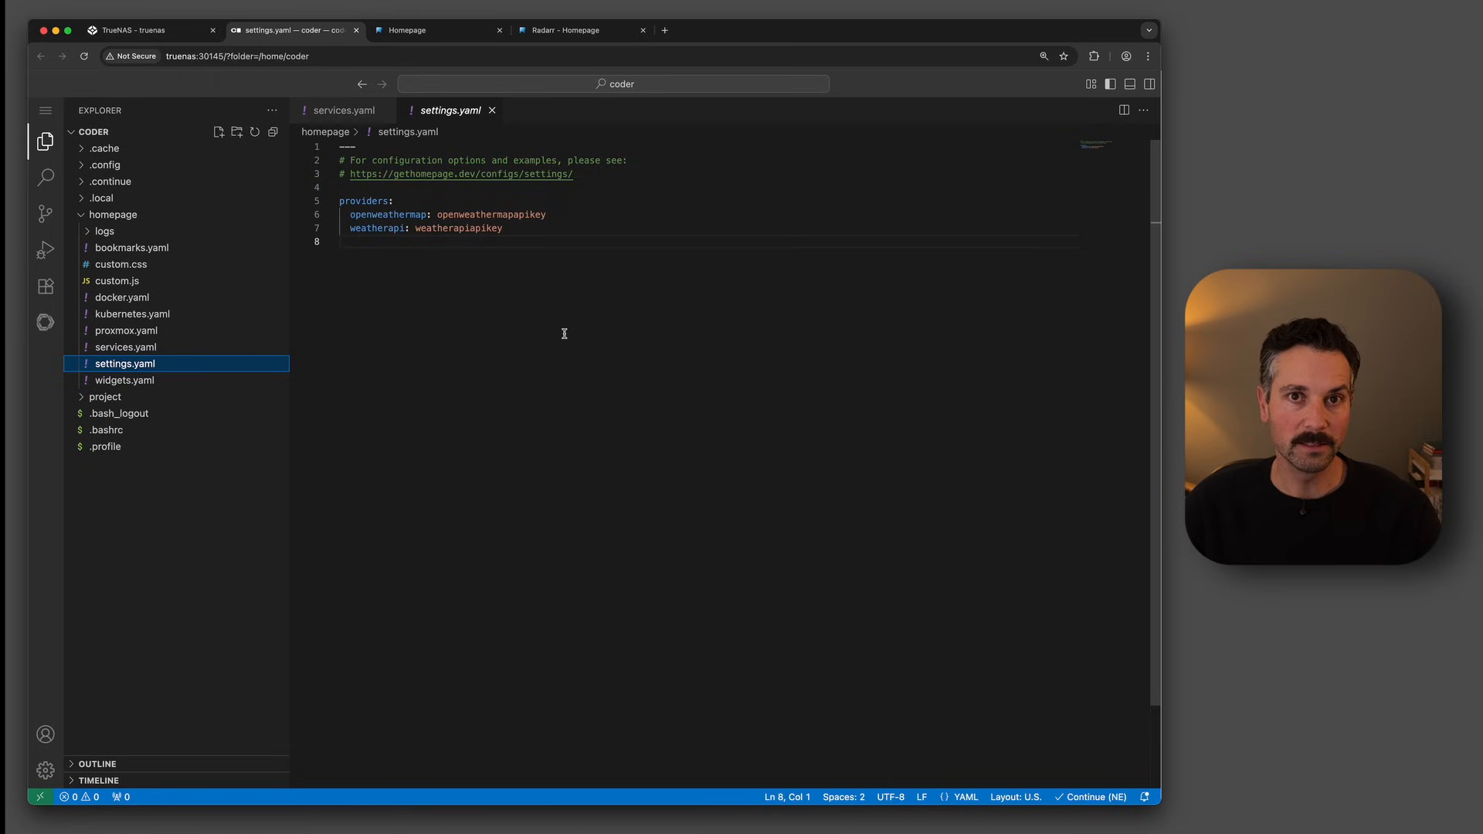
{"action": "key", "text": "super+a"}
{"action": "key", "text": "super+v"}
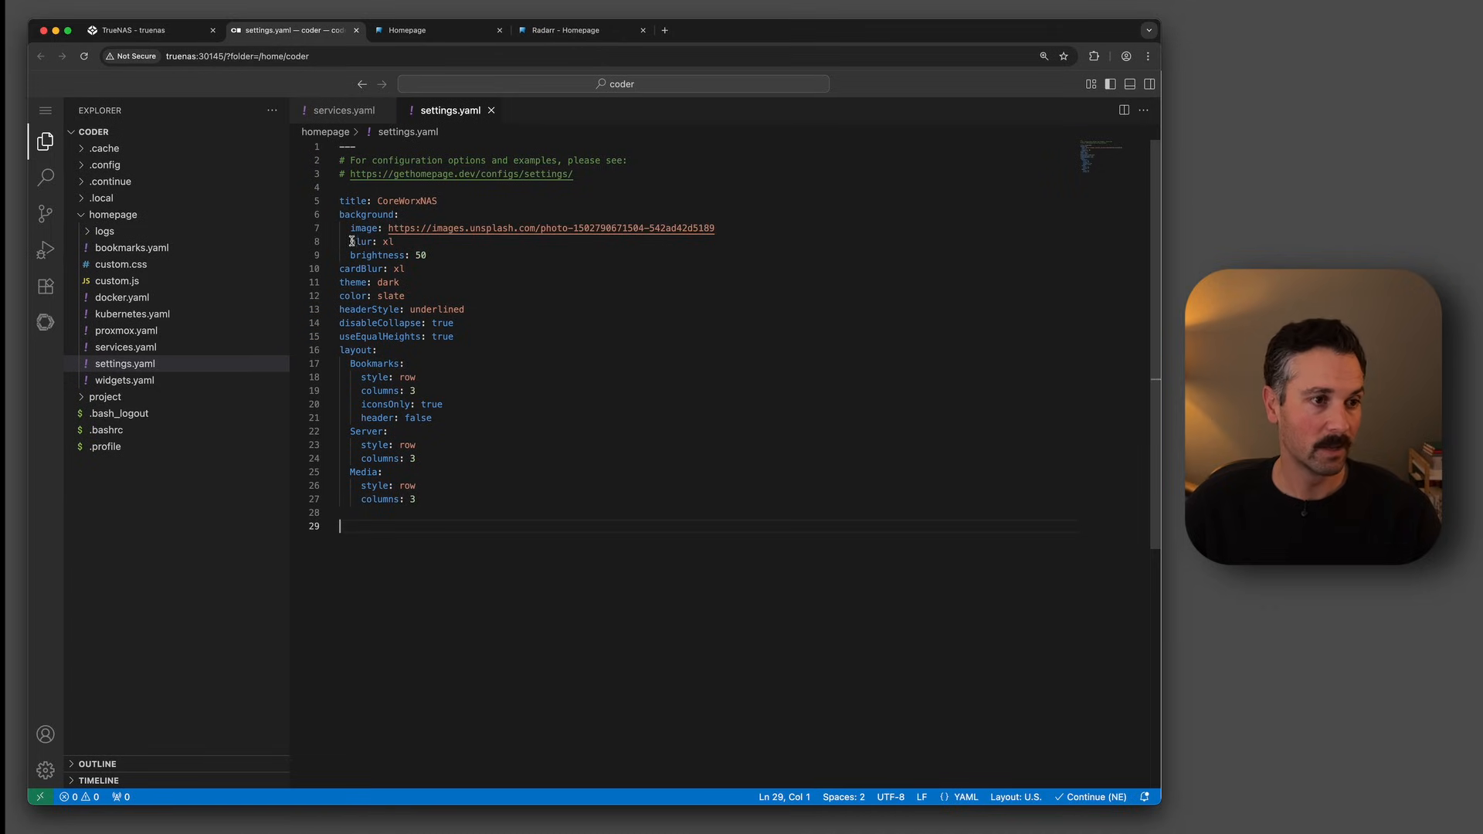
- Review the background, card blur, header style and layout group settings in settings.yaml, and check their effect on the Homepage dashboard
{"action": "left_click_drag", "start_coordinate": [352, 242], "coordinate": [394, 241]}
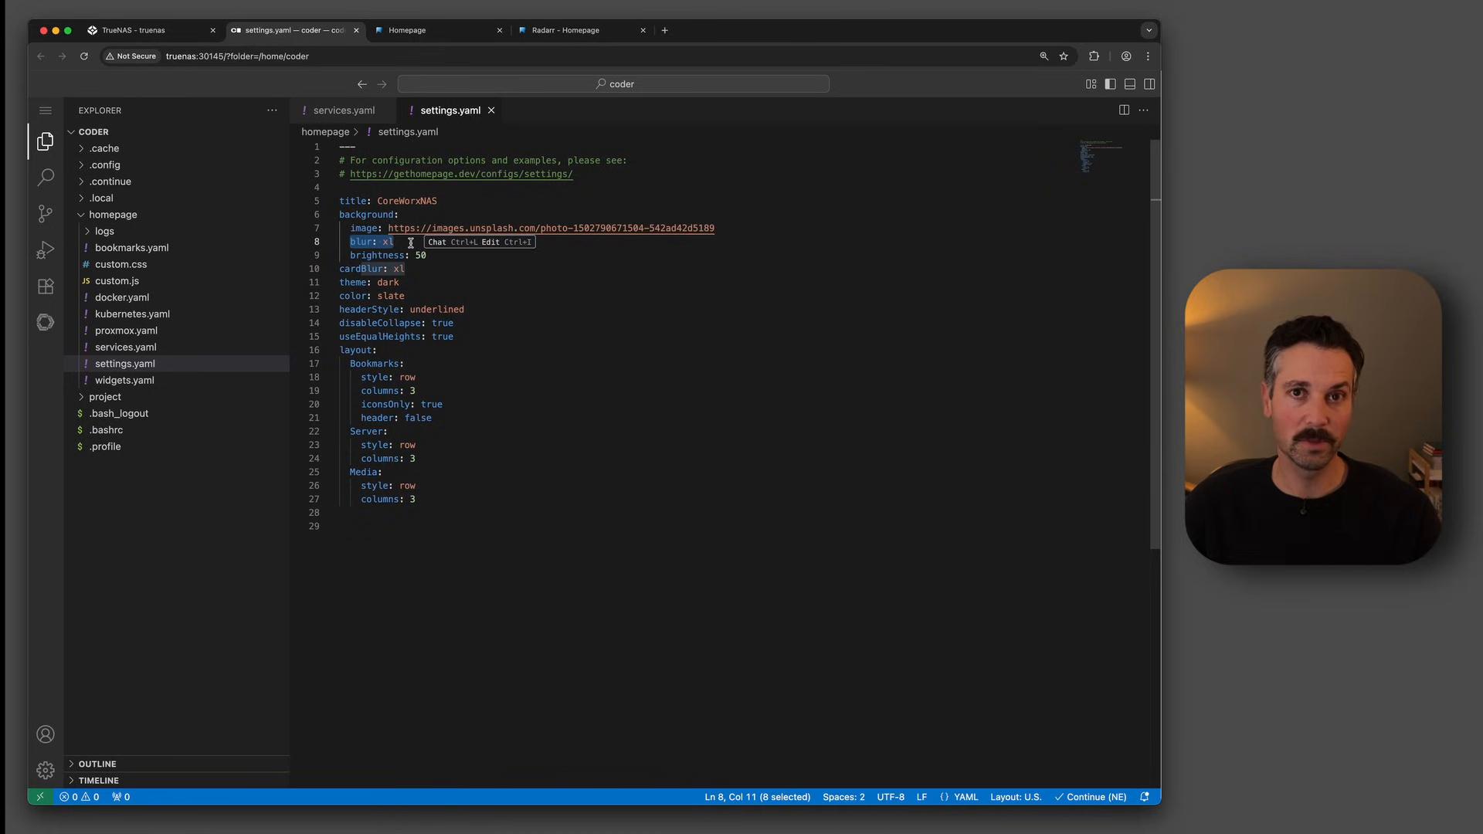
{"action": "left_click", "coordinate": [372, 229]}
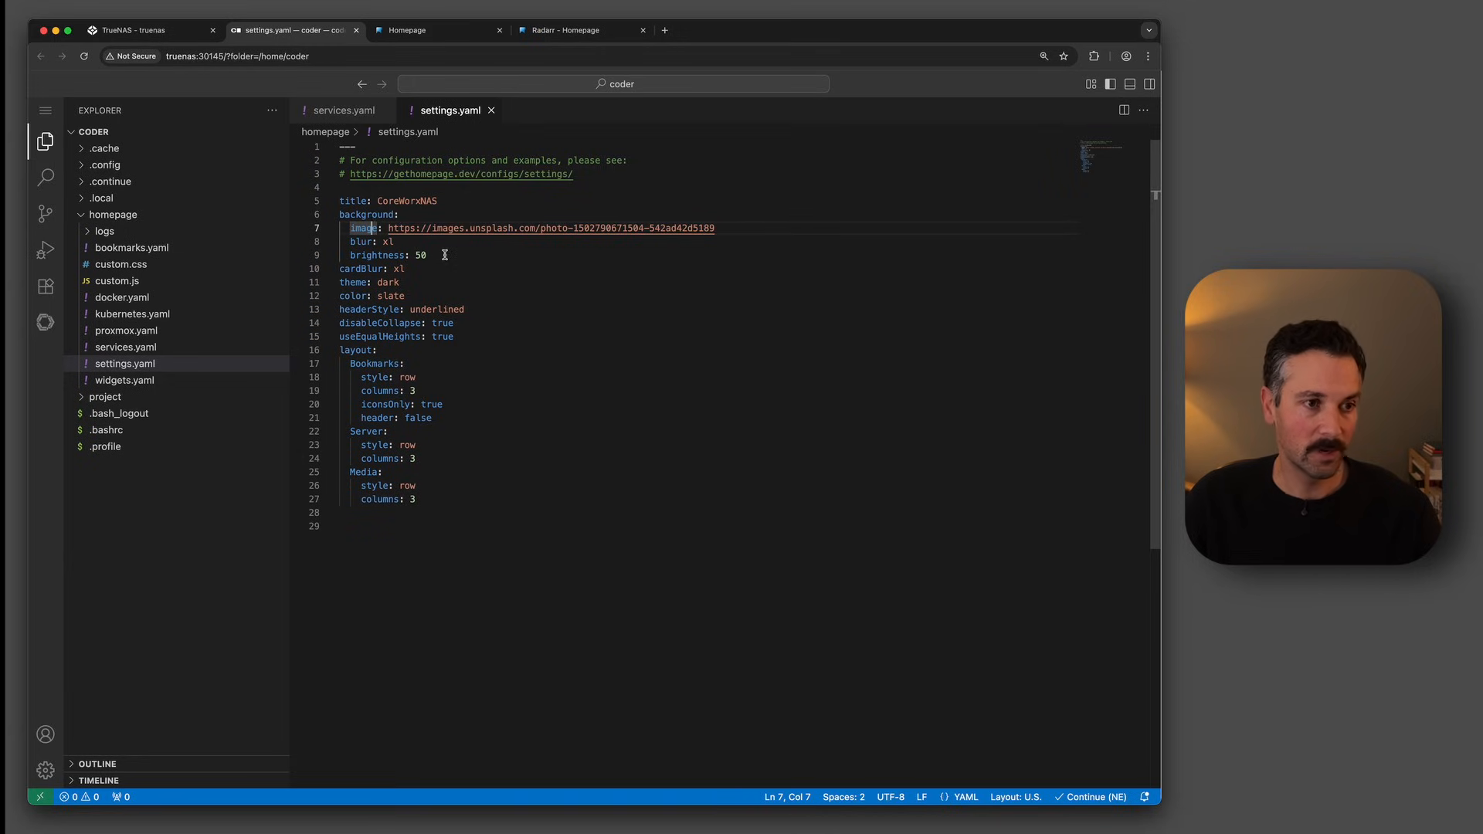
{"action": "left_click_drag", "start_coordinate": [345, 269], "coordinate": [407, 269]}
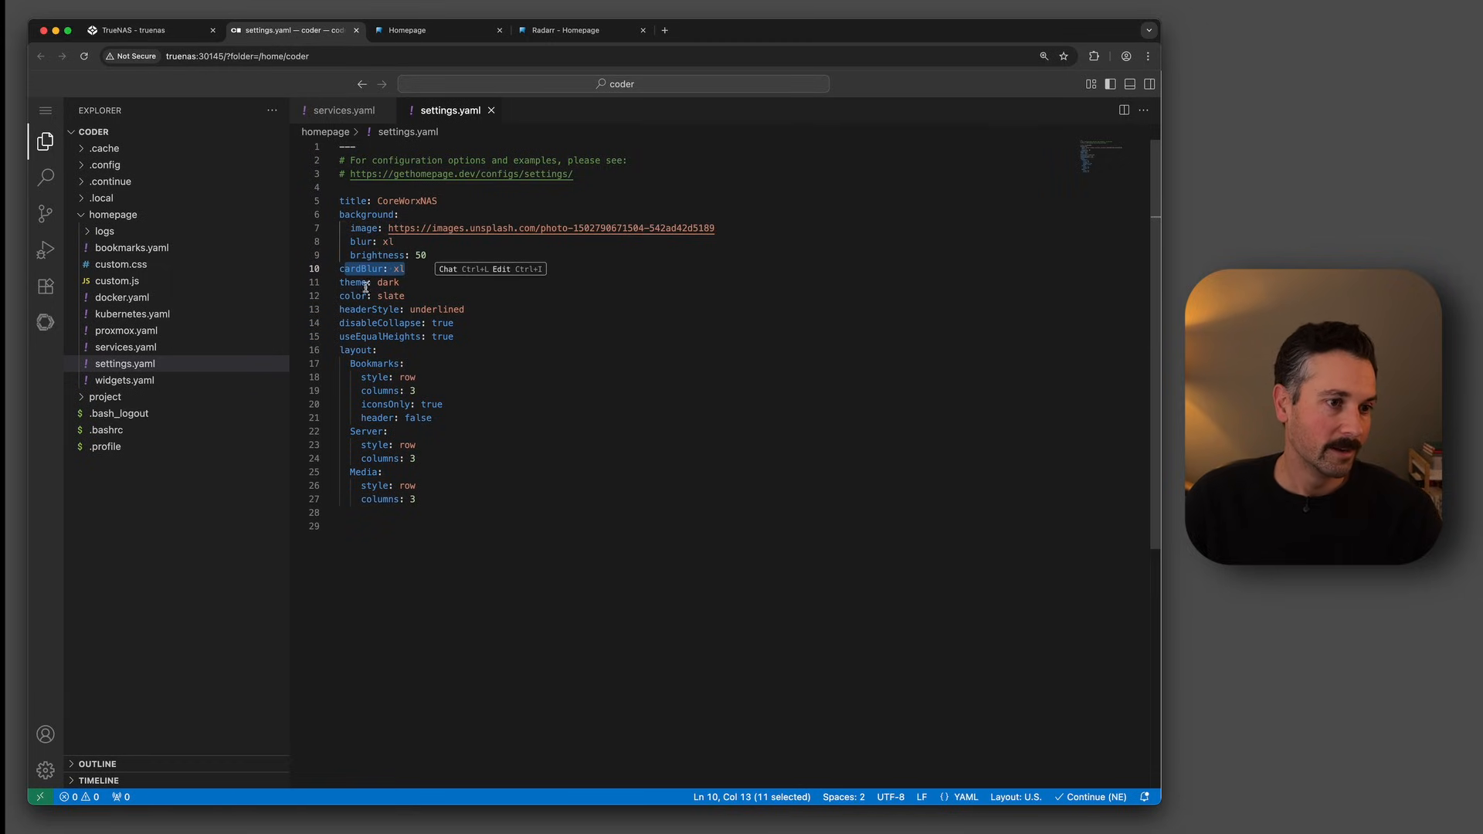
{"action": "left_click", "coordinate": [345, 309]}
{"action": "left_click", "coordinate": [468, 310]}
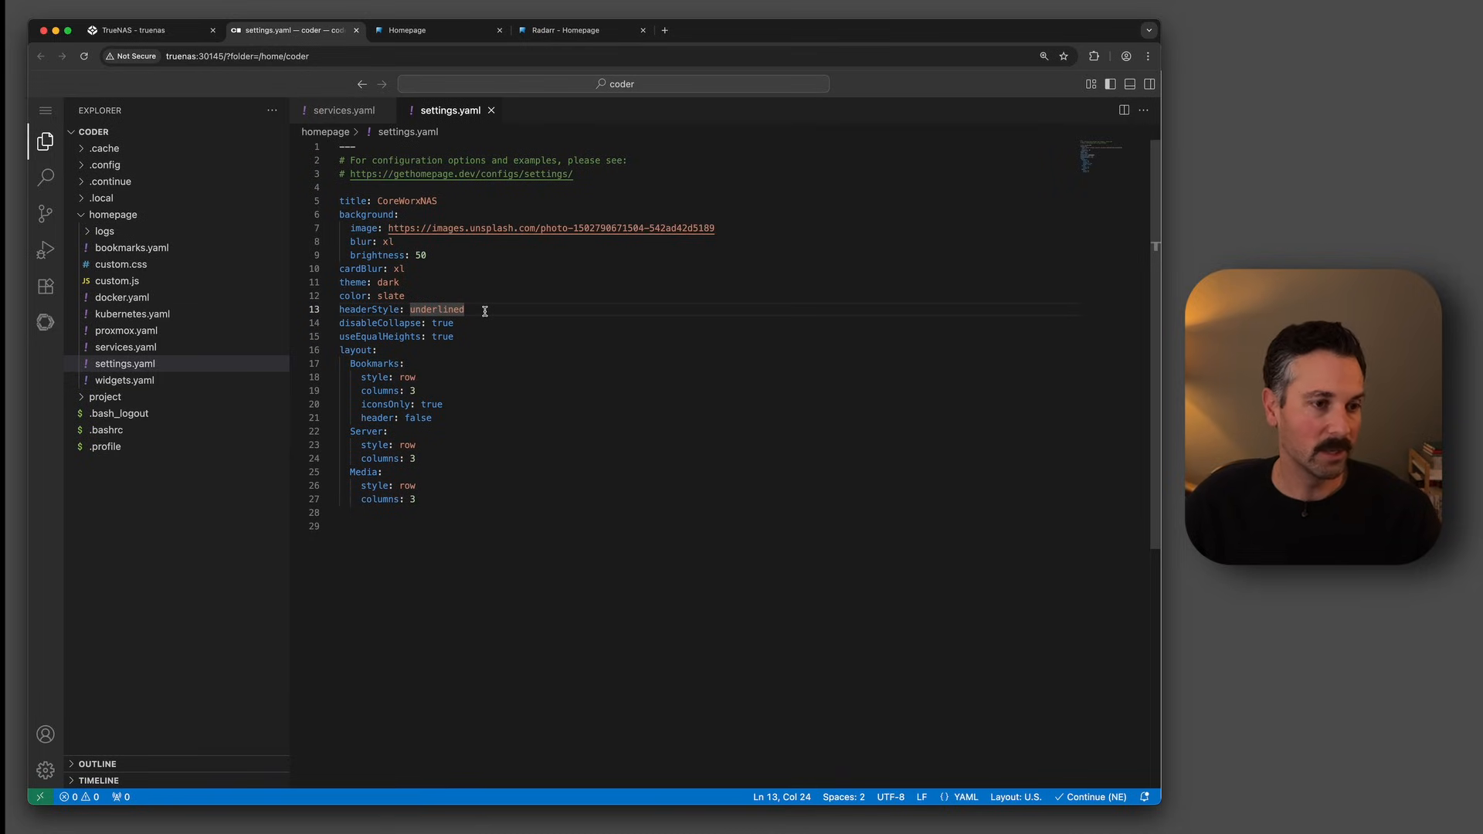
{"action": "left_click", "coordinate": [467, 351]}
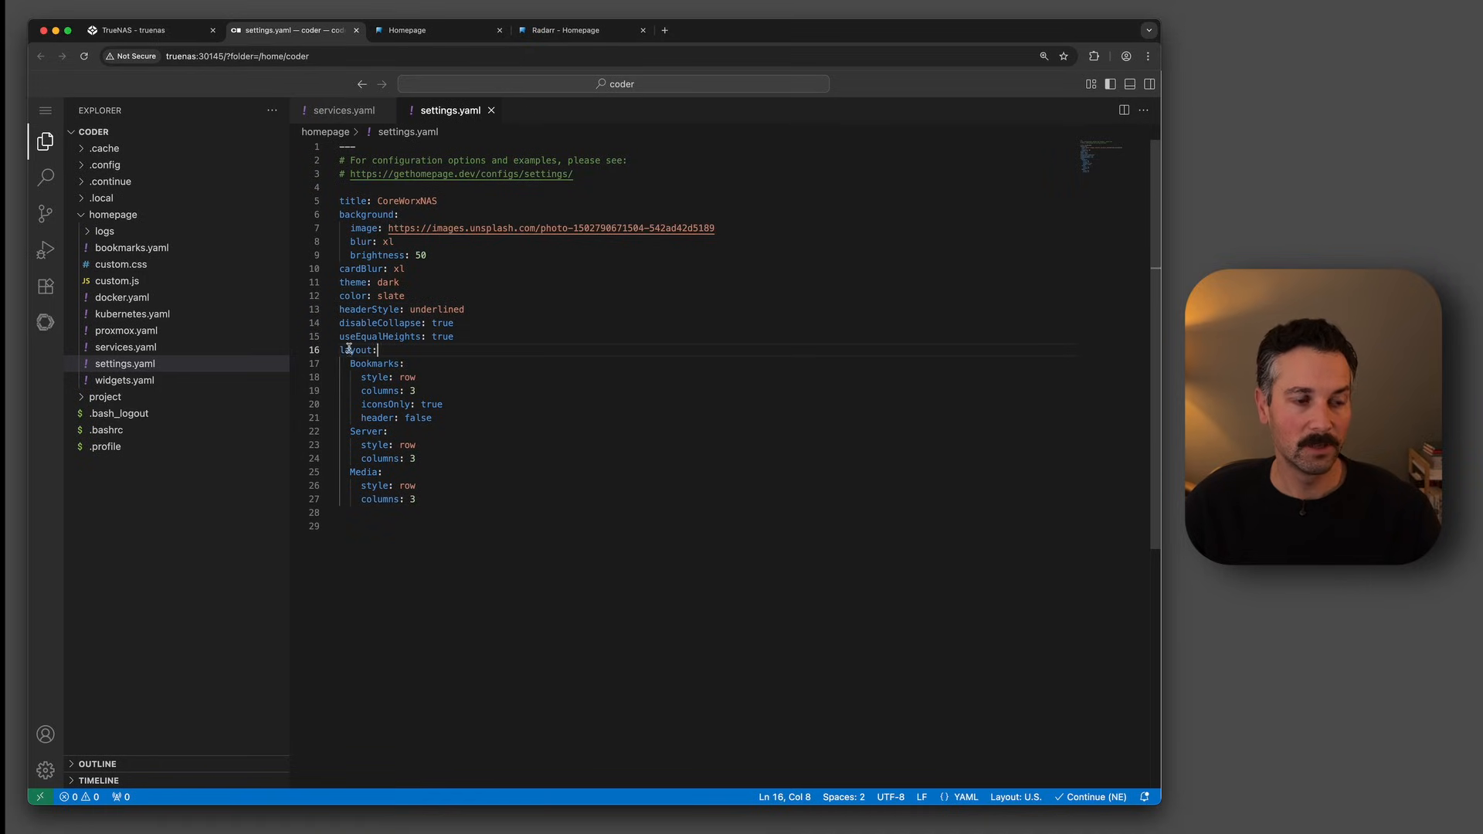
{"action": "left_click", "coordinate": [383, 364]}
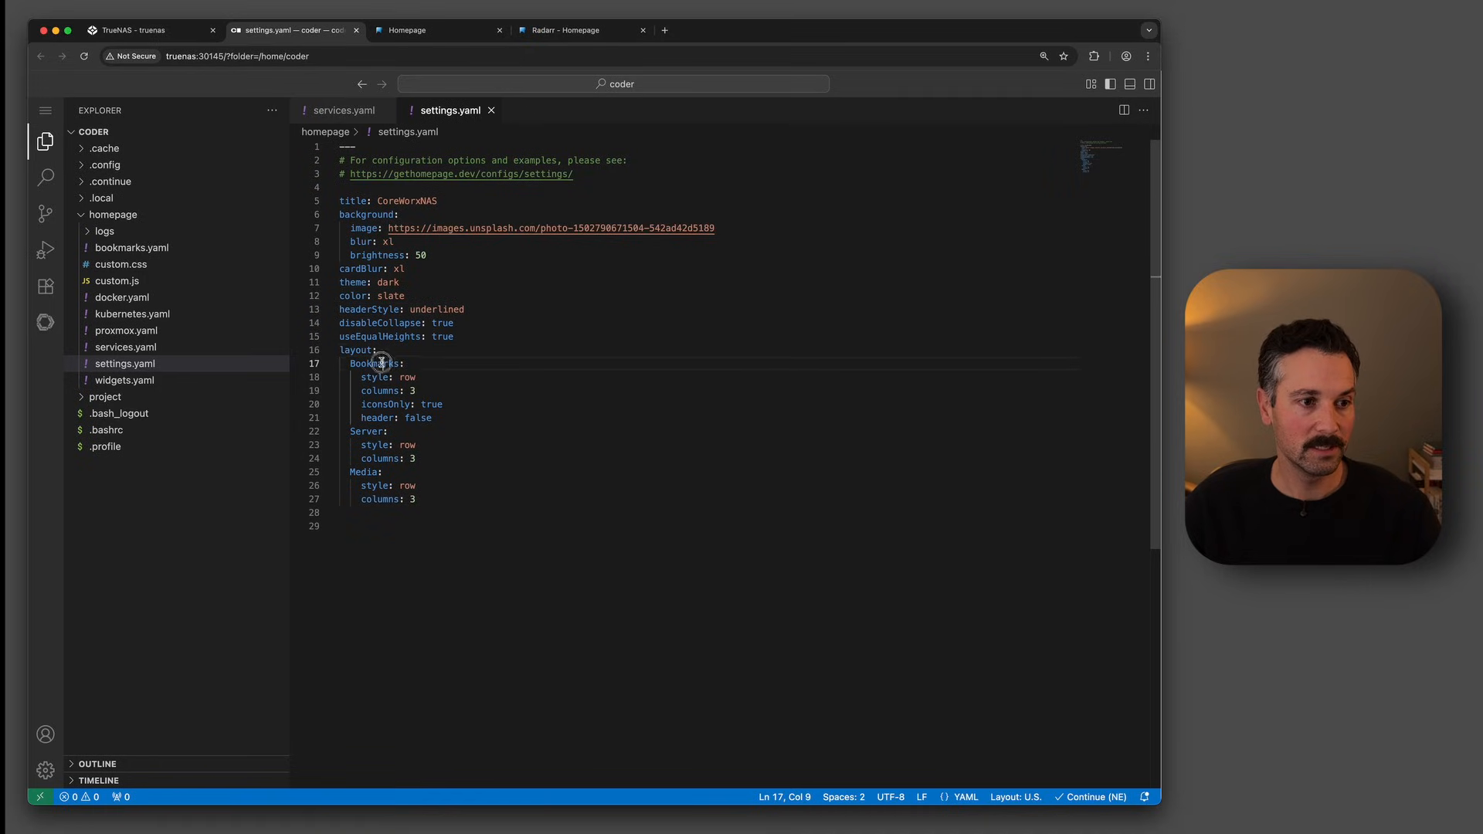
{"action": "left_click", "coordinate": [369, 431]}
{"action": "left_click", "coordinate": [367, 473]}
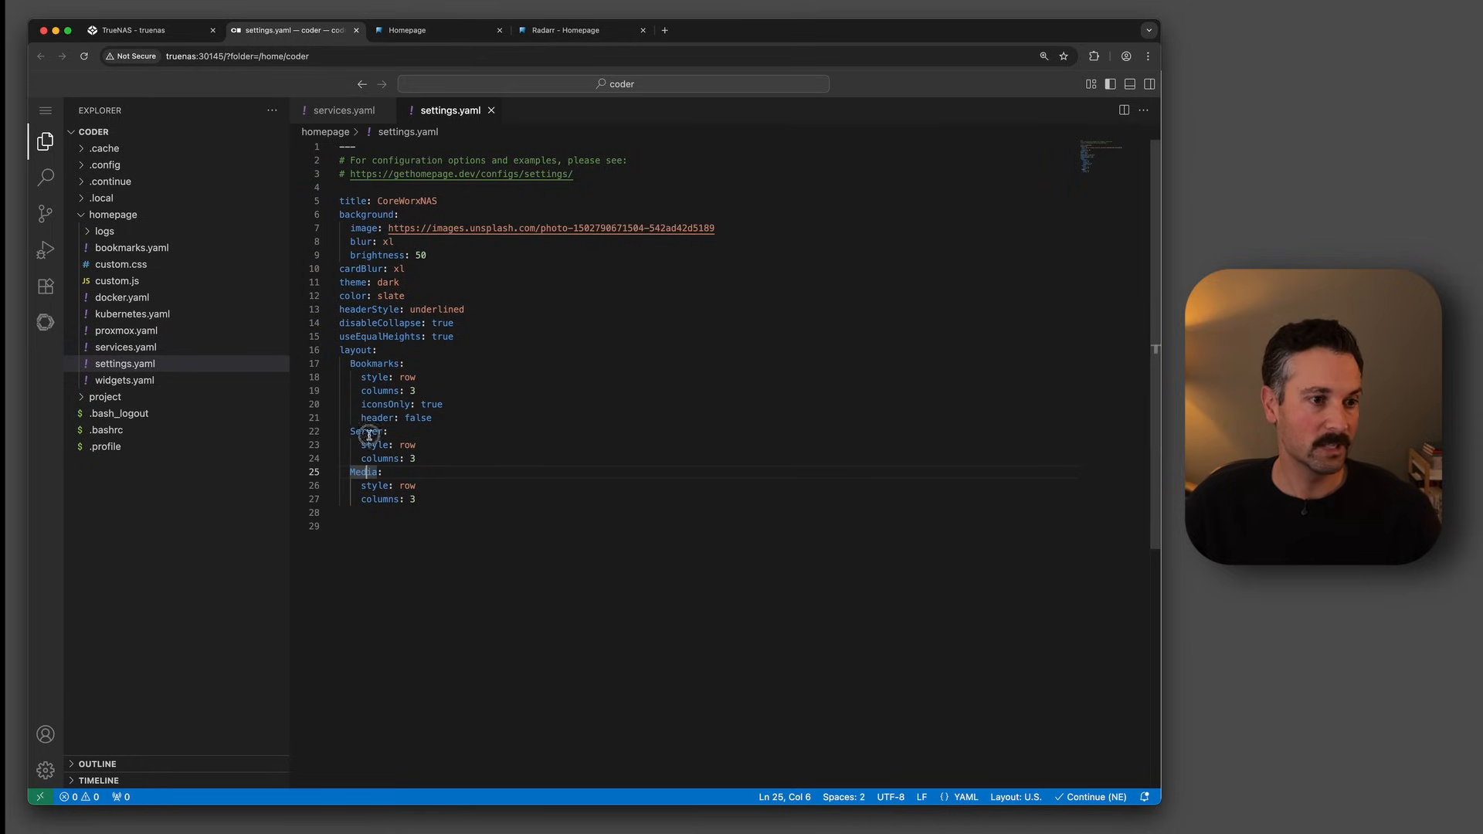
{"action": "left_click", "coordinate": [381, 367]}
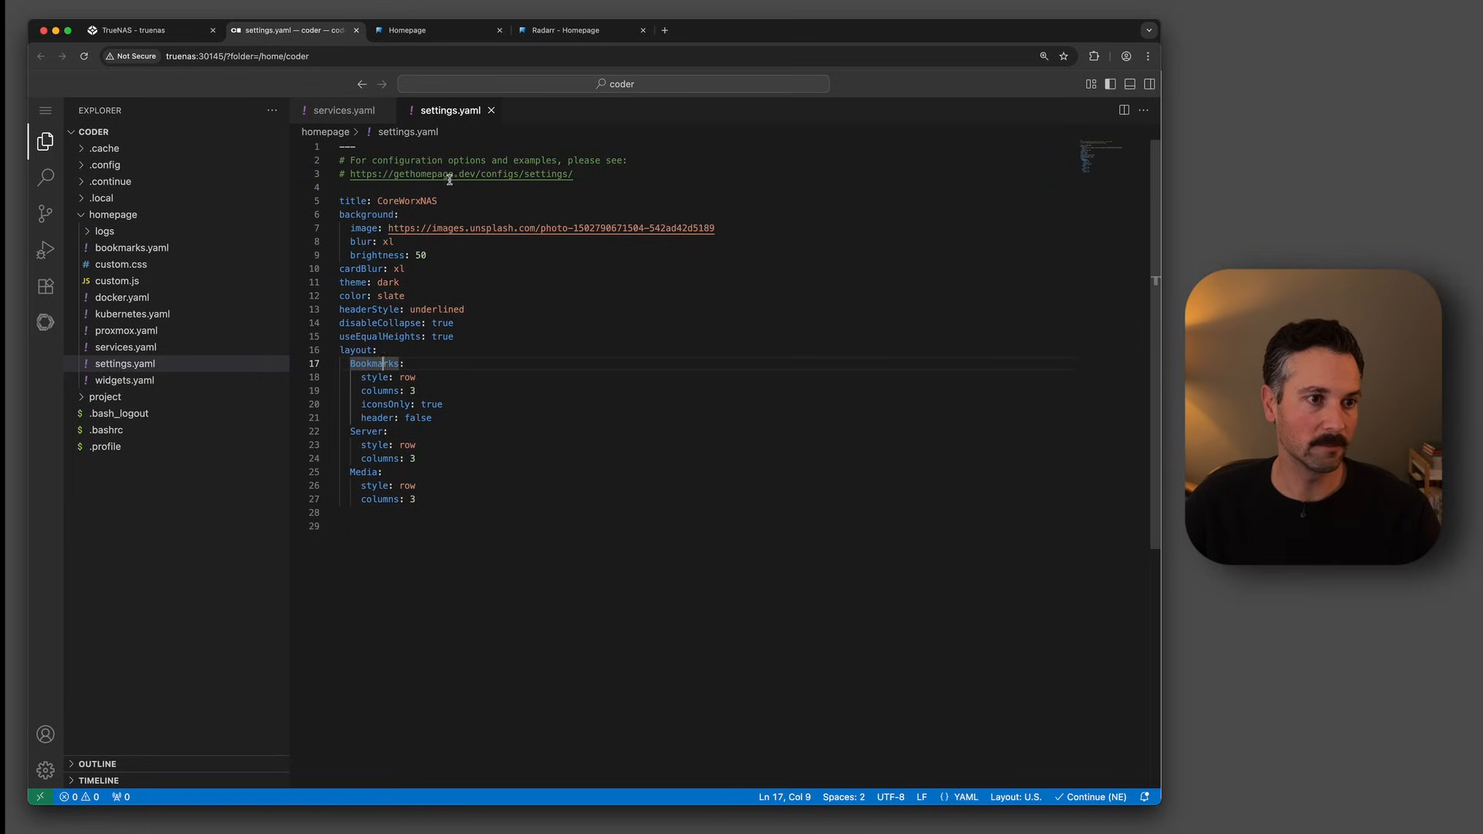
{"action": "left_click", "coordinate": [430, 31]}
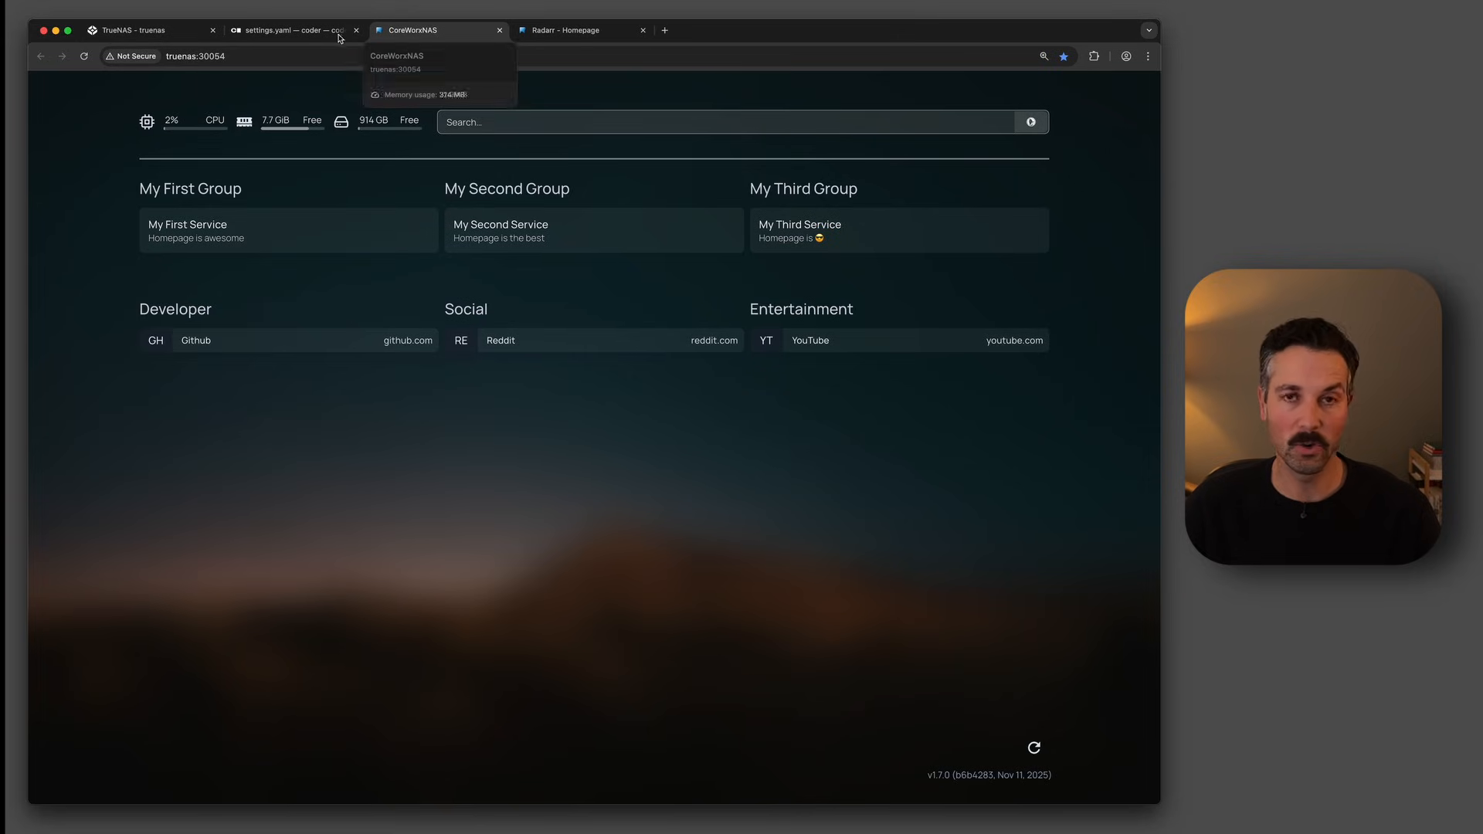
{"action": "left_click", "coordinate": [255, 33]}
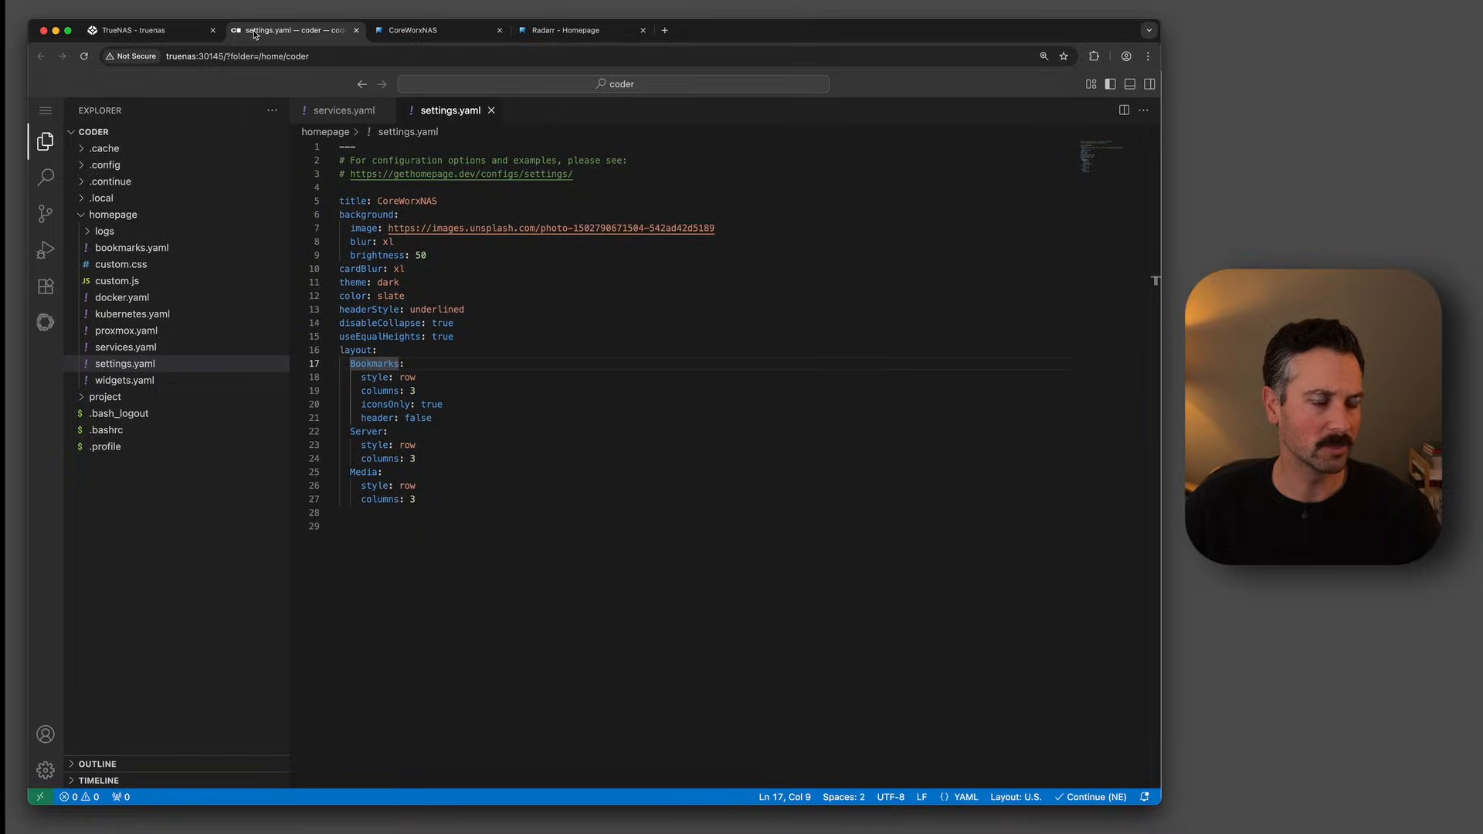
- Replace the sample groups in services.yaml with the prepared Server and Media groups, including TrueNAS, PiHole, SABnzbd and Jellyfin entries with HOMEPAGE_VAR placeholders
{"action": "key", "text": "super+equal"}
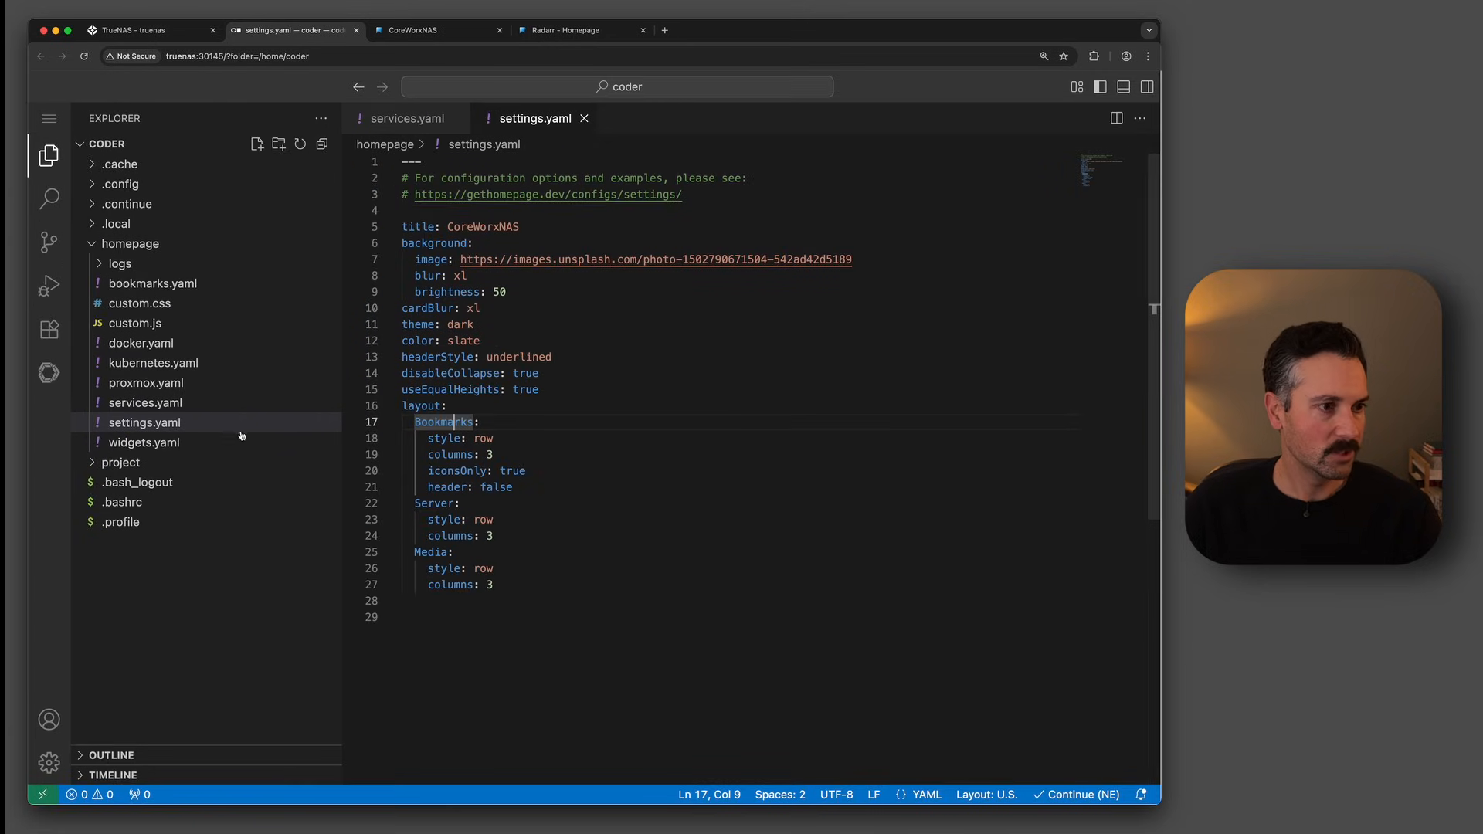
{"action": "left_click", "coordinate": [189, 402]}
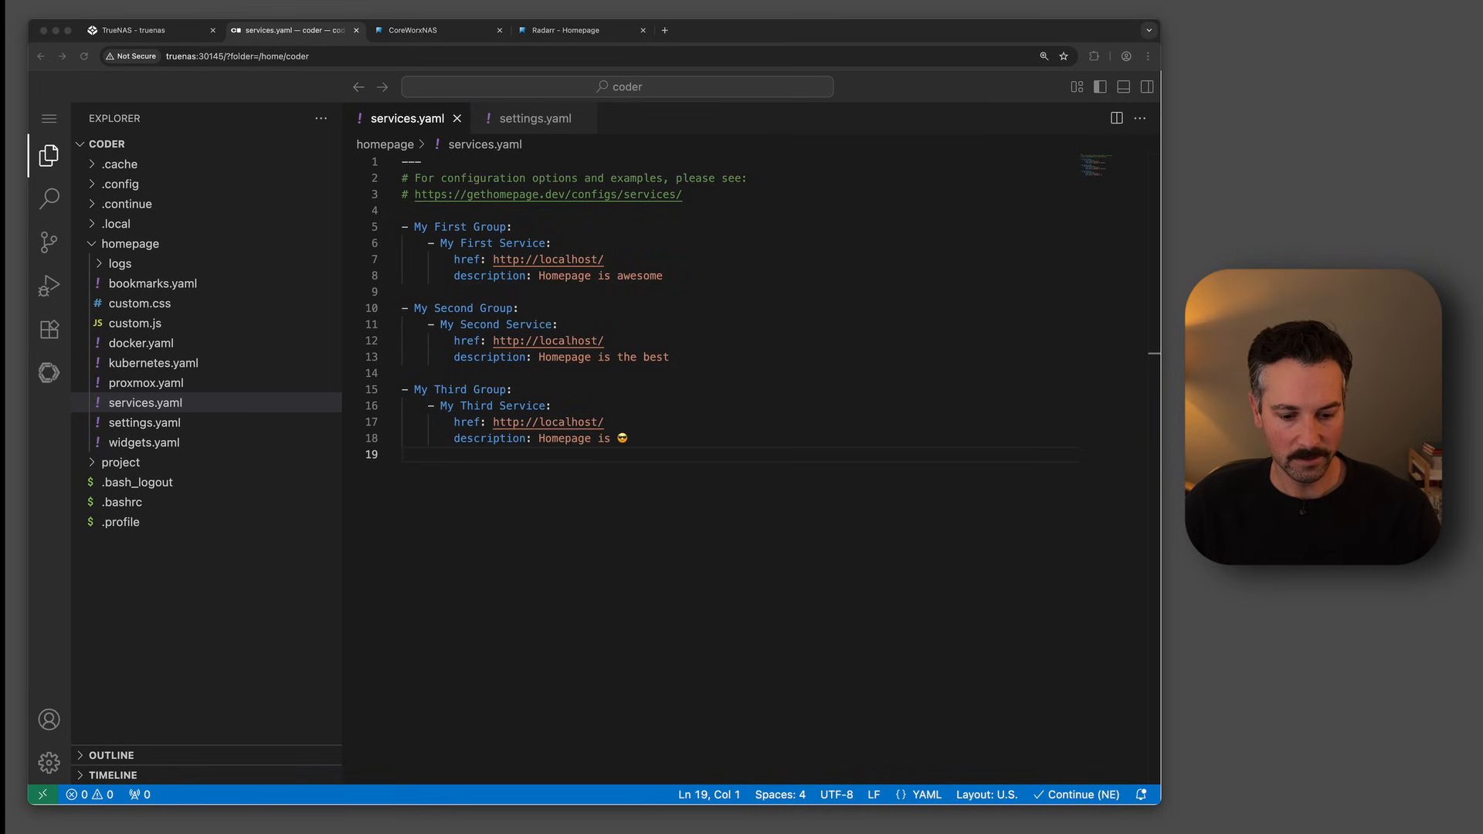
{"action": "left_click", "coordinate": [652, 459]}
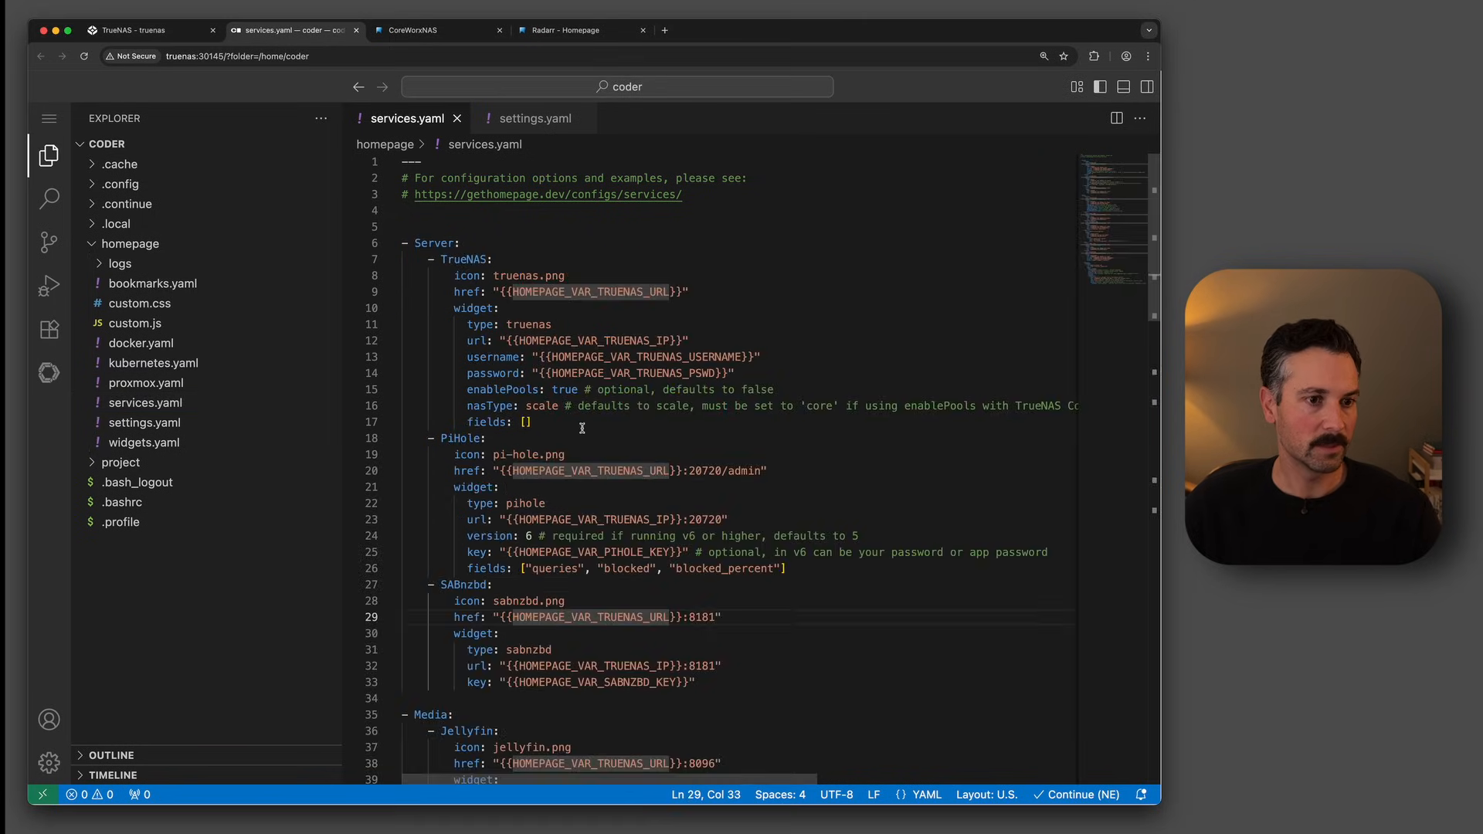
- Examine the variable placeholders used for the TrueNAS link and the SABnzbd key in services.yaml
{"action": "left_click", "coordinate": [582, 428]}
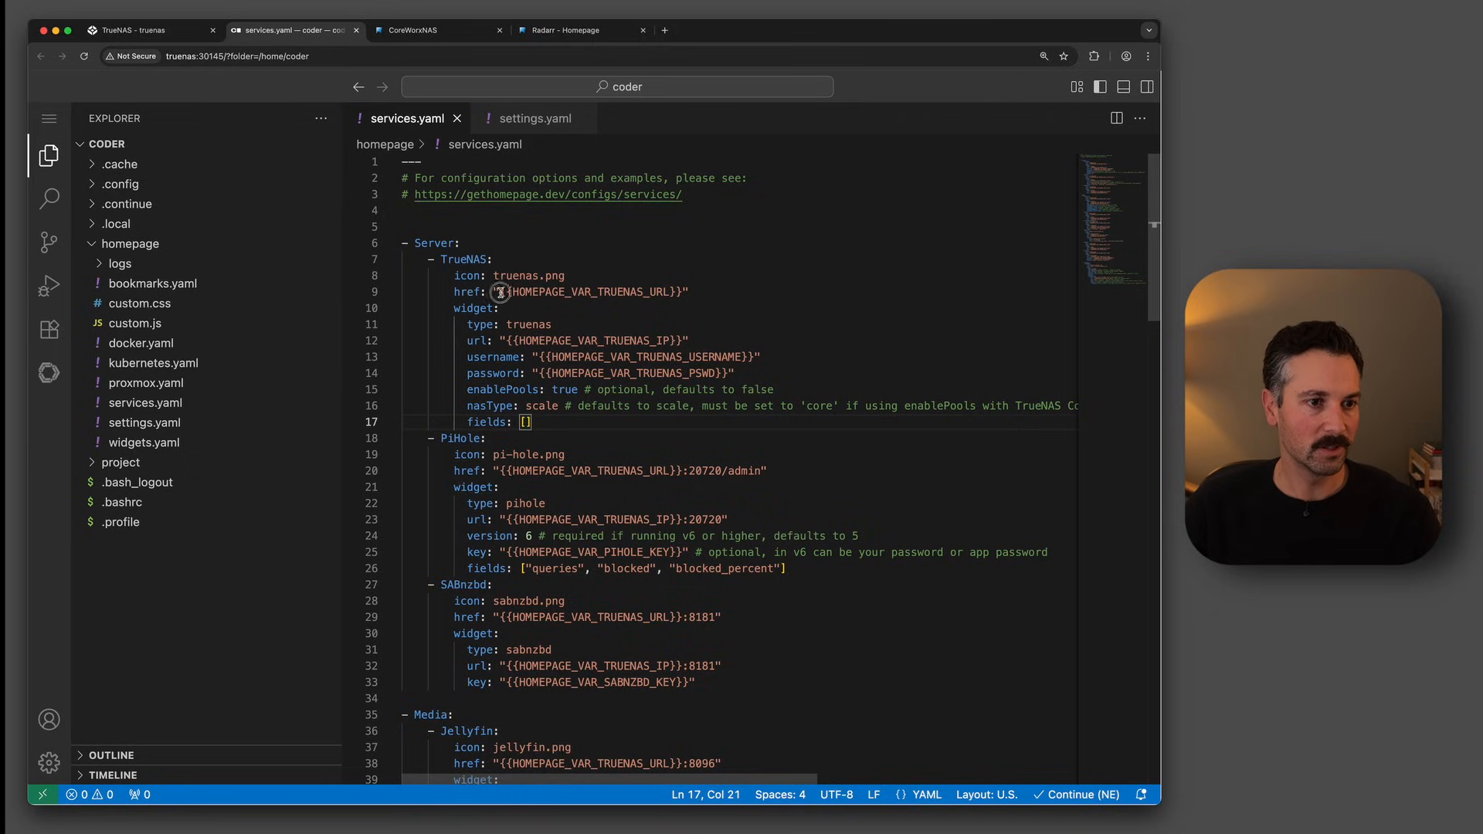
{"action": "left_click_drag", "start_coordinate": [499, 292], "coordinate": [684, 292]}
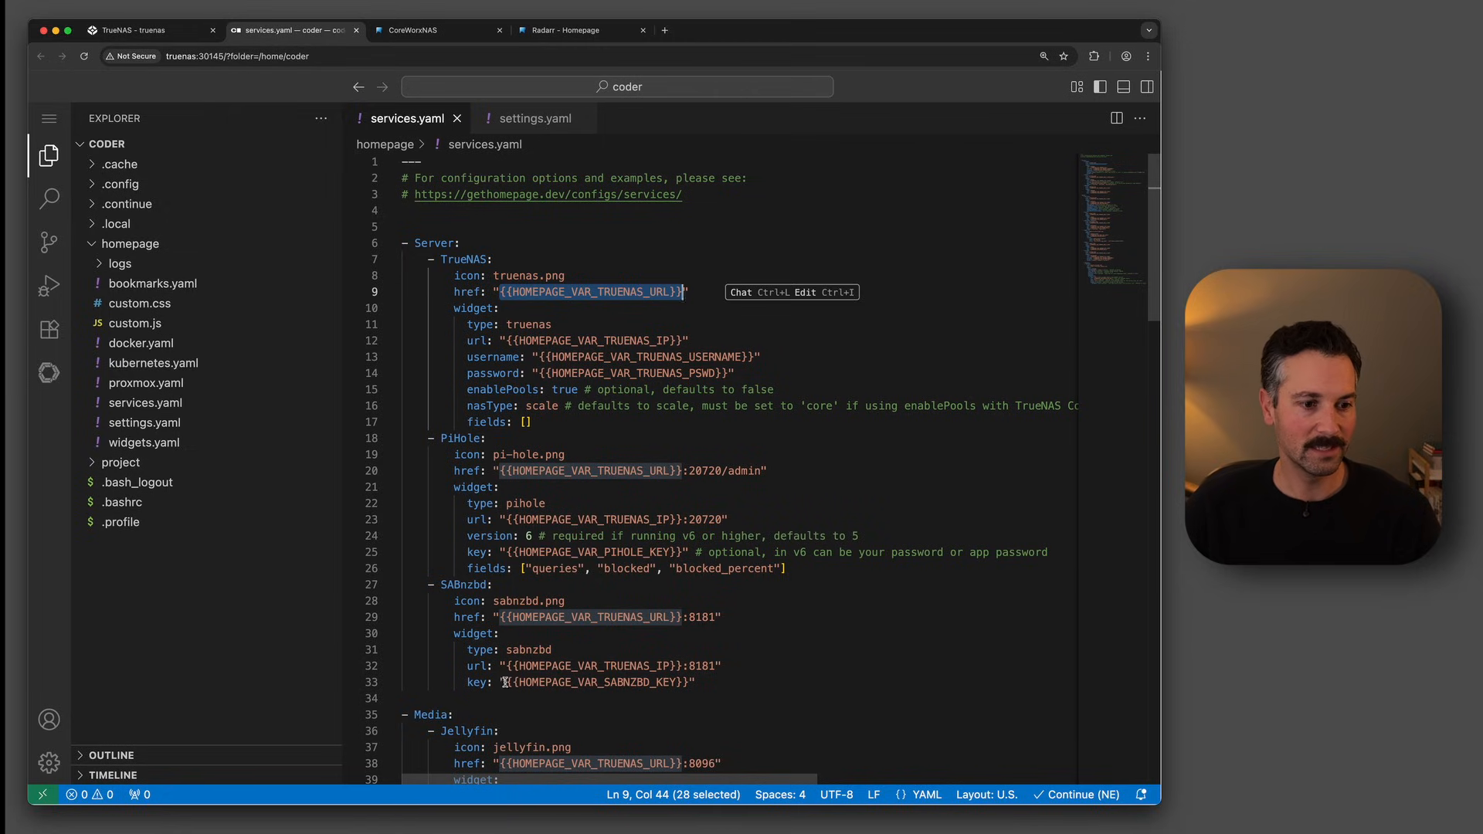
{"action": "left_click_drag", "start_coordinate": [506, 682], "coordinate": [689, 688]}
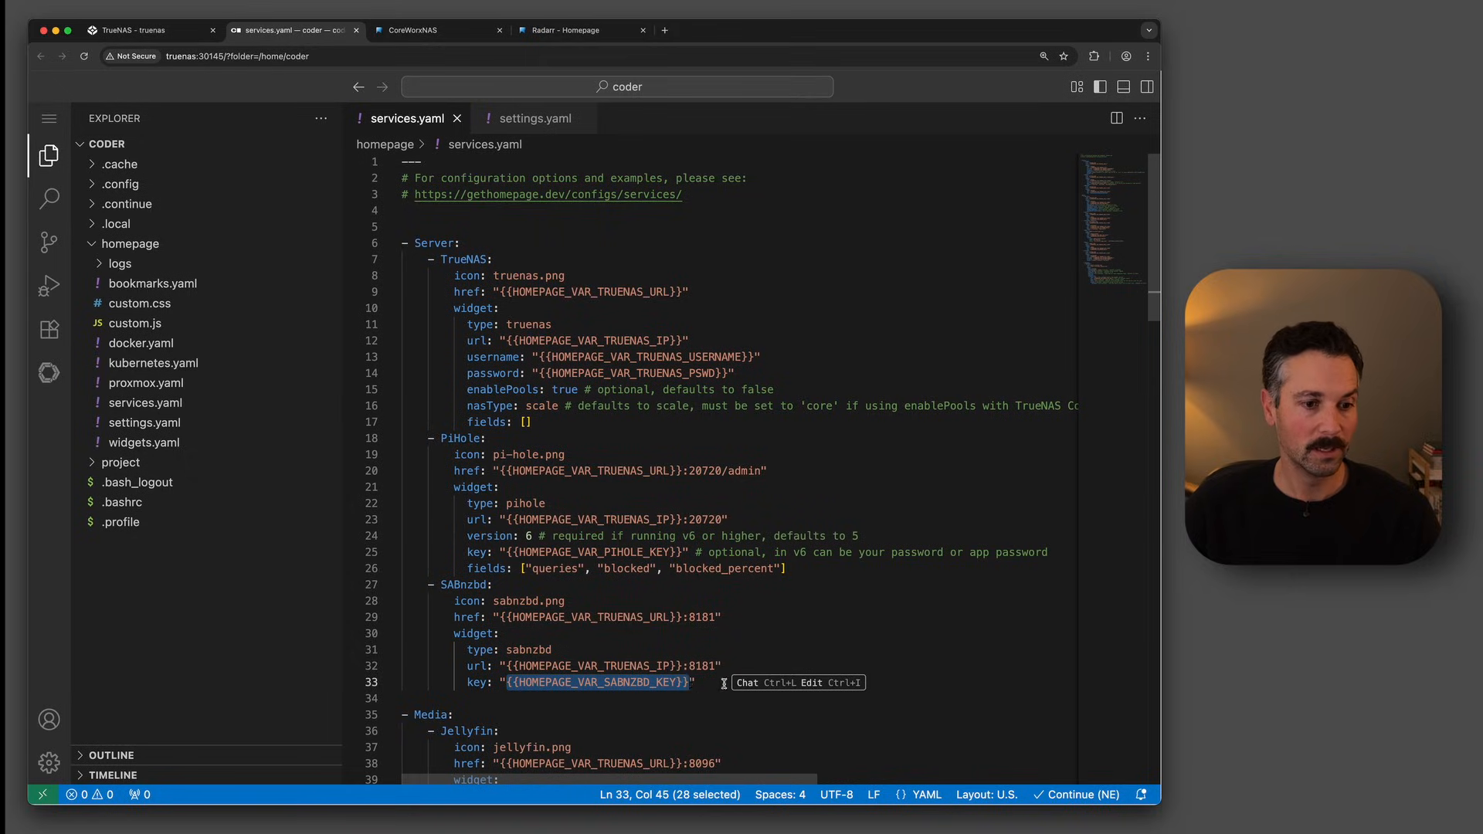
{"action": "left_click", "coordinate": [700, 687]}
- Switch to TrueNAS and open the installed homepage app's configuration for editing
{"action": "key", "text": "ctrl+shift+Tab"}
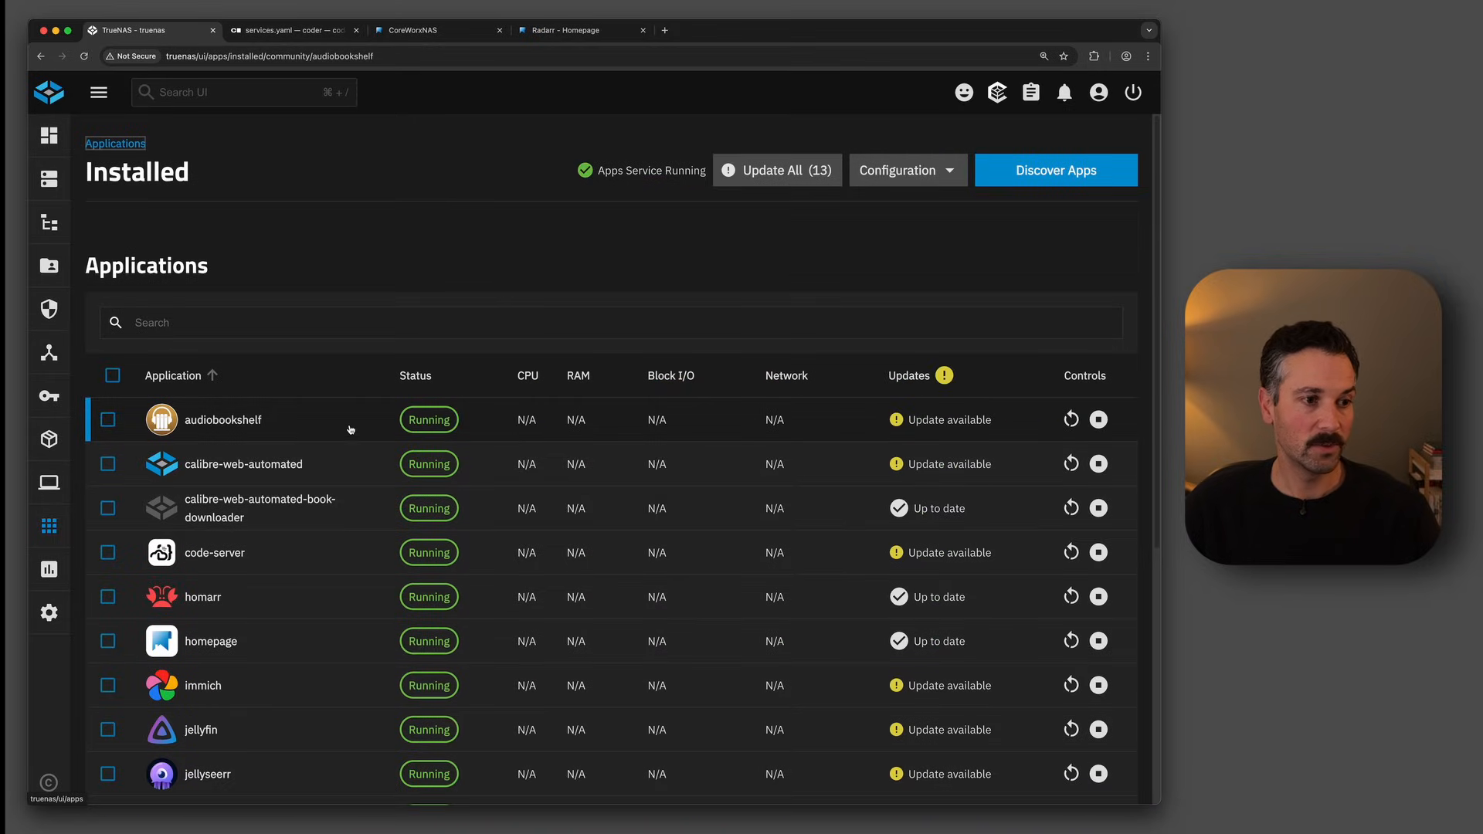
{"action": "left_click", "coordinate": [227, 654]}
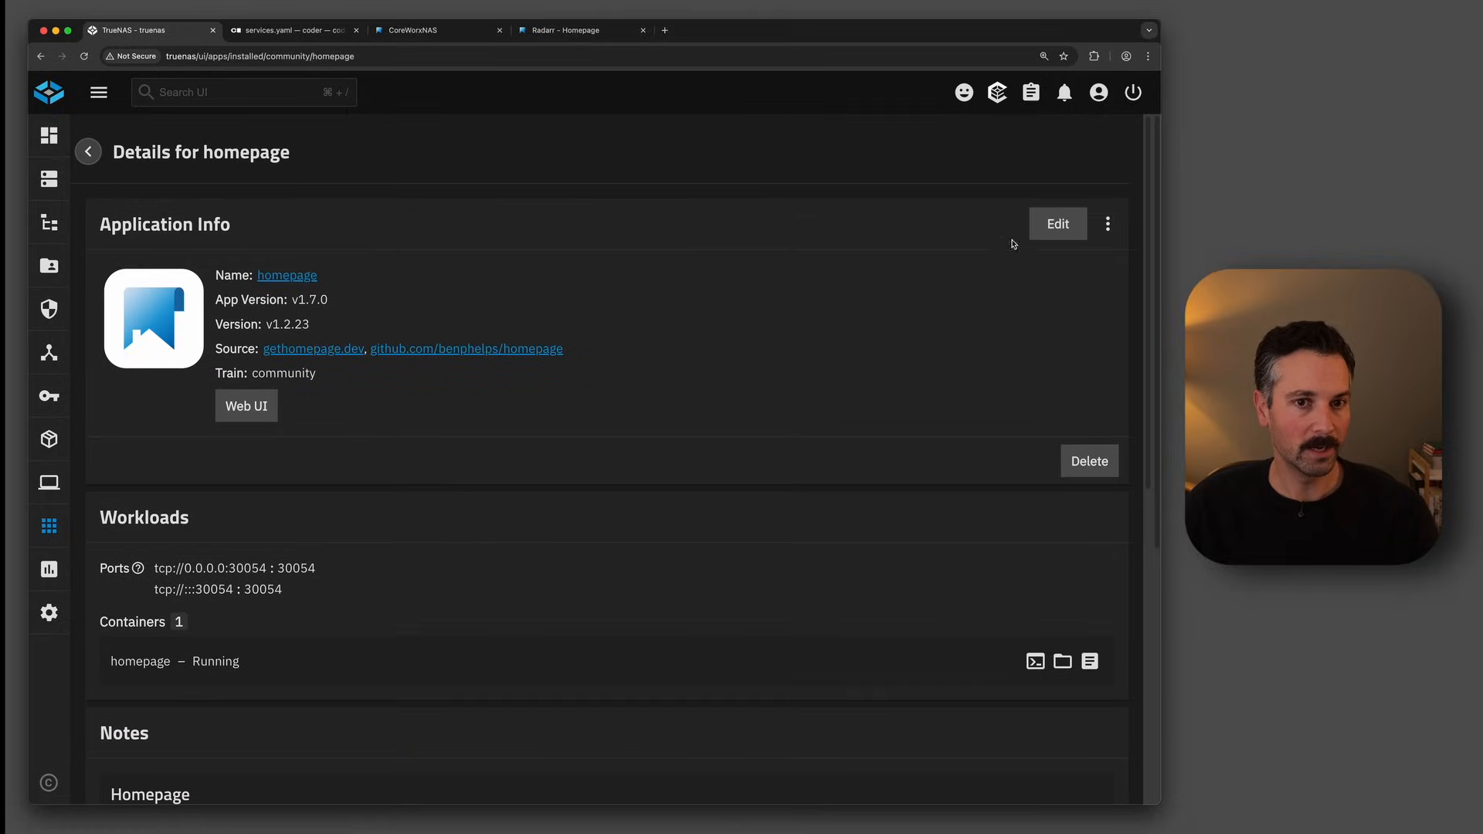
{"action": "left_click", "coordinate": [1064, 228]}
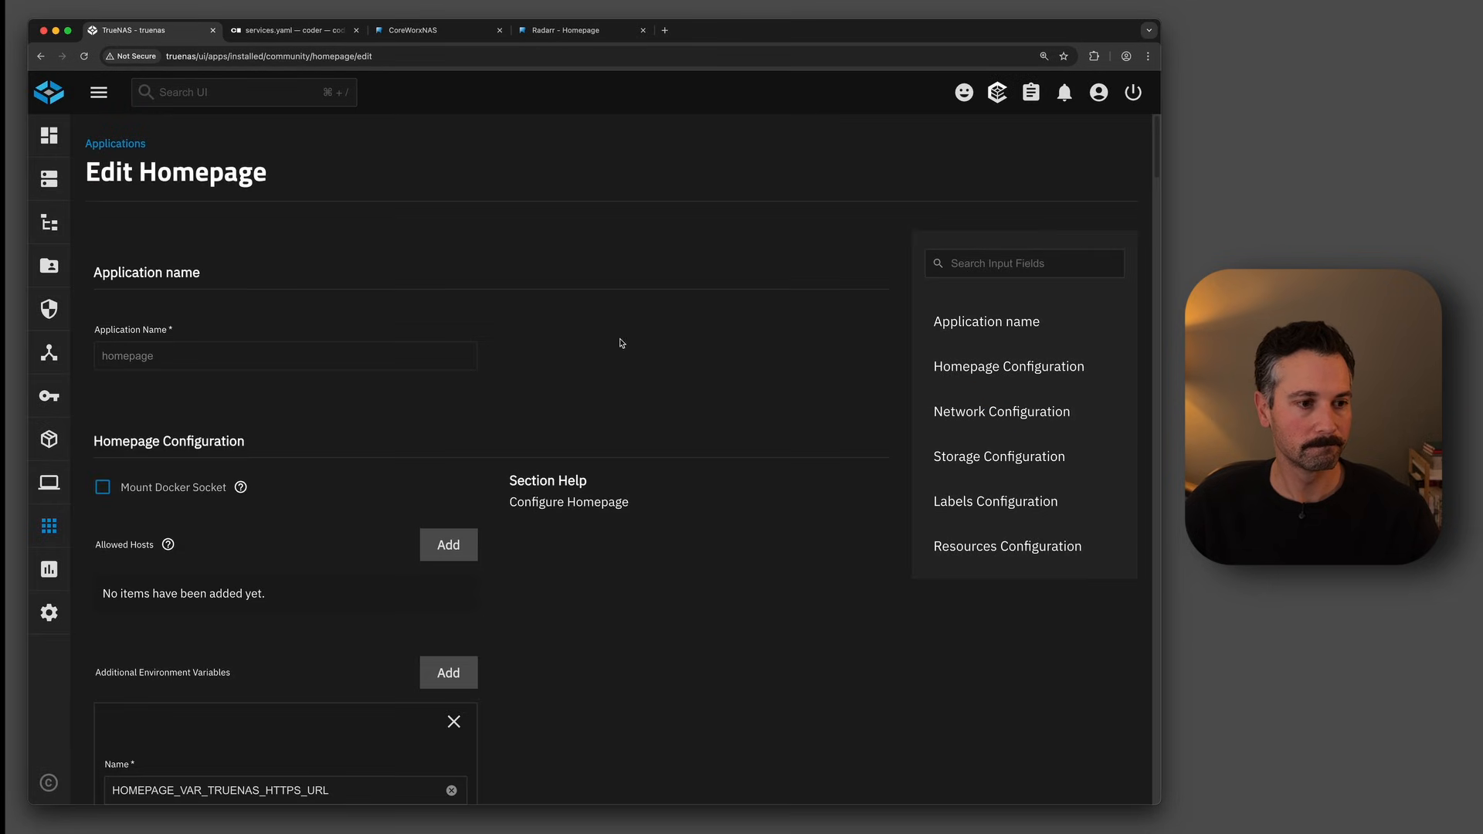
- Examine the homepage app's additional environment variables, highlighting the name HOMEPAGE_VAR_TRUENAS_HTTPS_URL
{"action": "scroll", "coordinate": [639, 469], "scroll_direction": "down", "scroll_amount": 5}
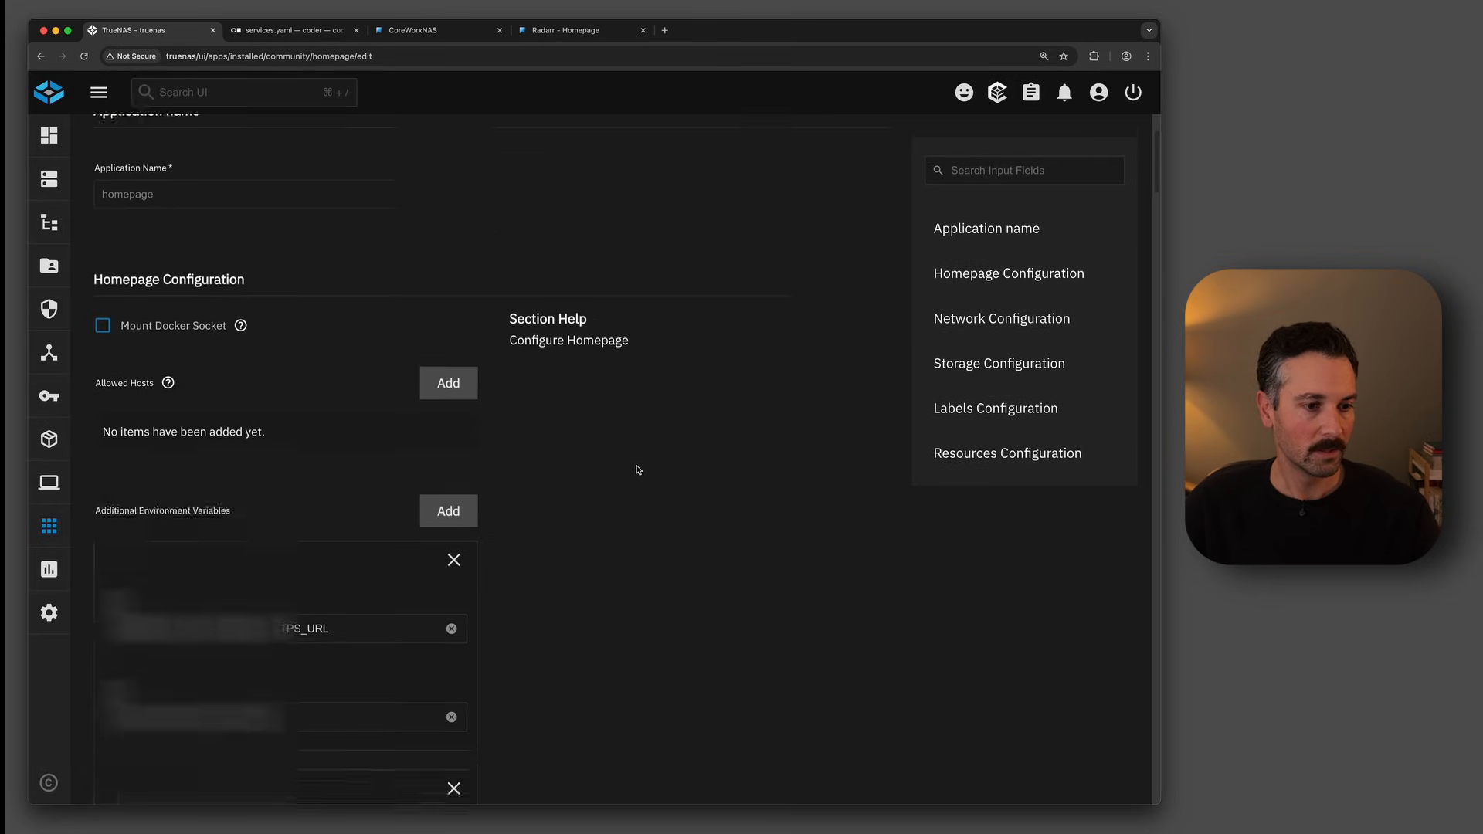
{"action": "scroll", "coordinate": [632, 468], "scroll_direction": "down", "scroll_amount": 2}
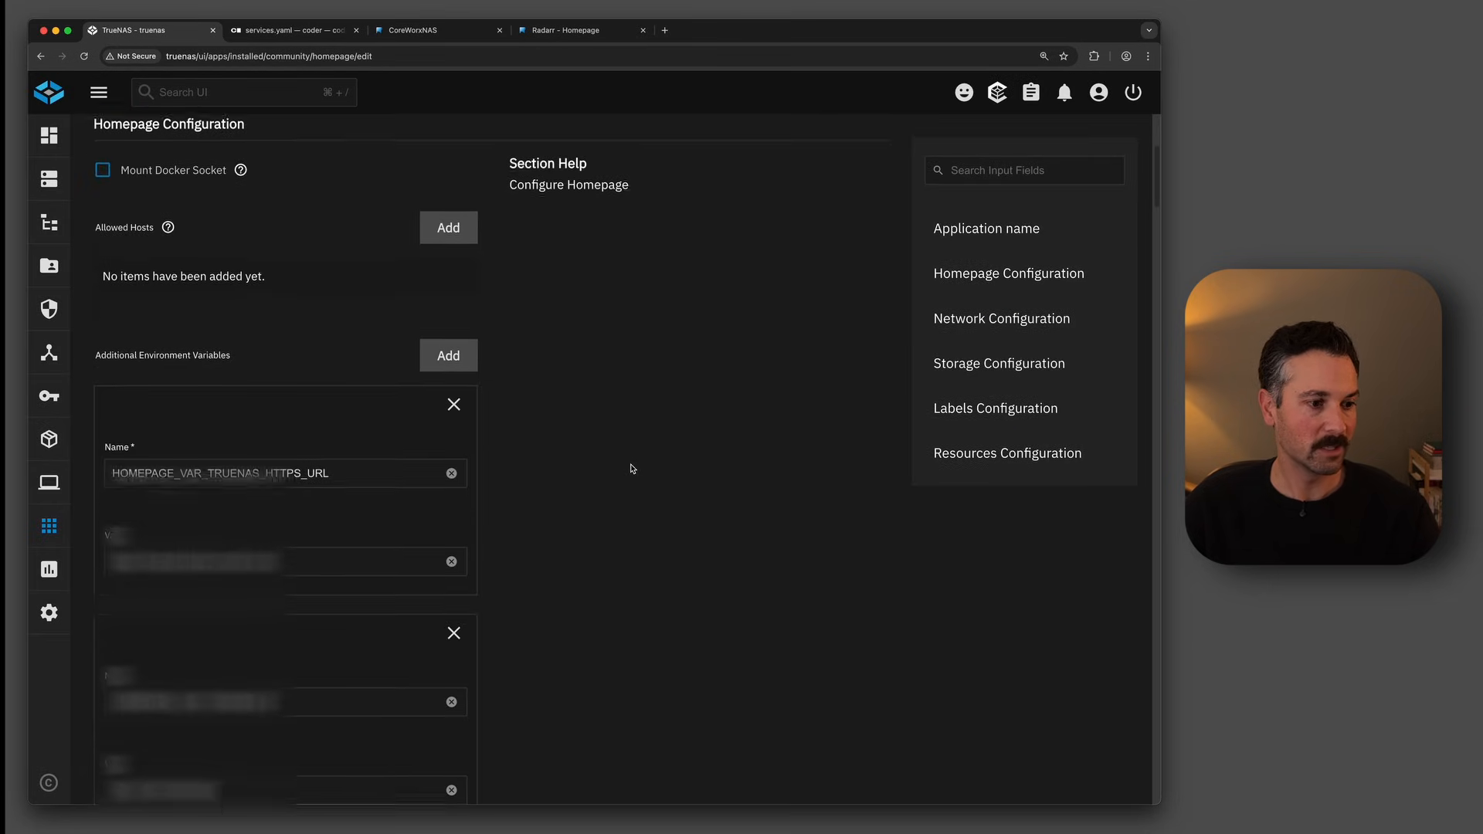
{"action": "scroll", "coordinate": [632, 469], "scroll_direction": "down", "scroll_amount": 1}
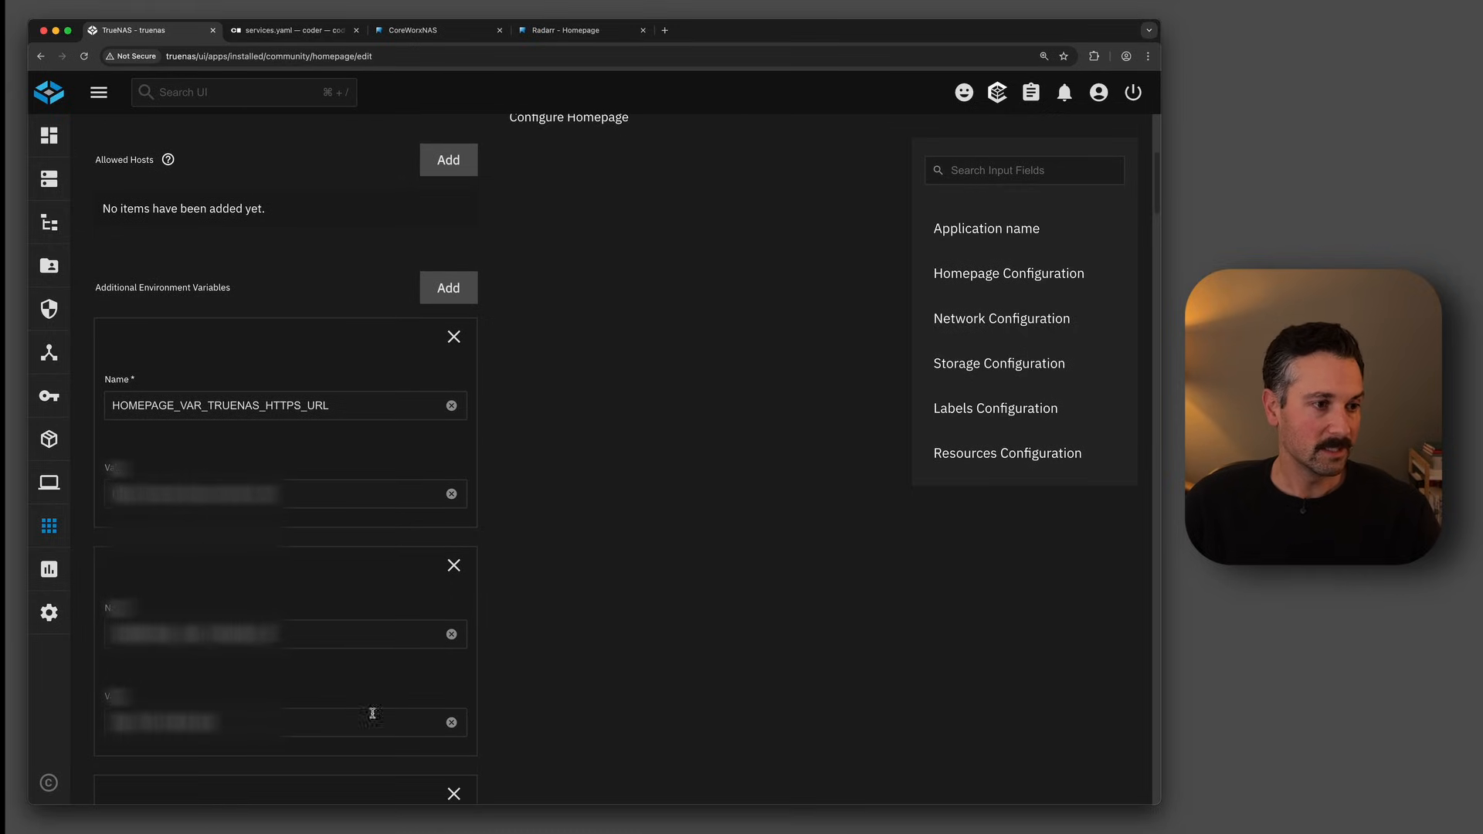
{"action": "left_click", "coordinate": [109, 405]}
{"action": "double_click", "coordinate": [178, 414]}
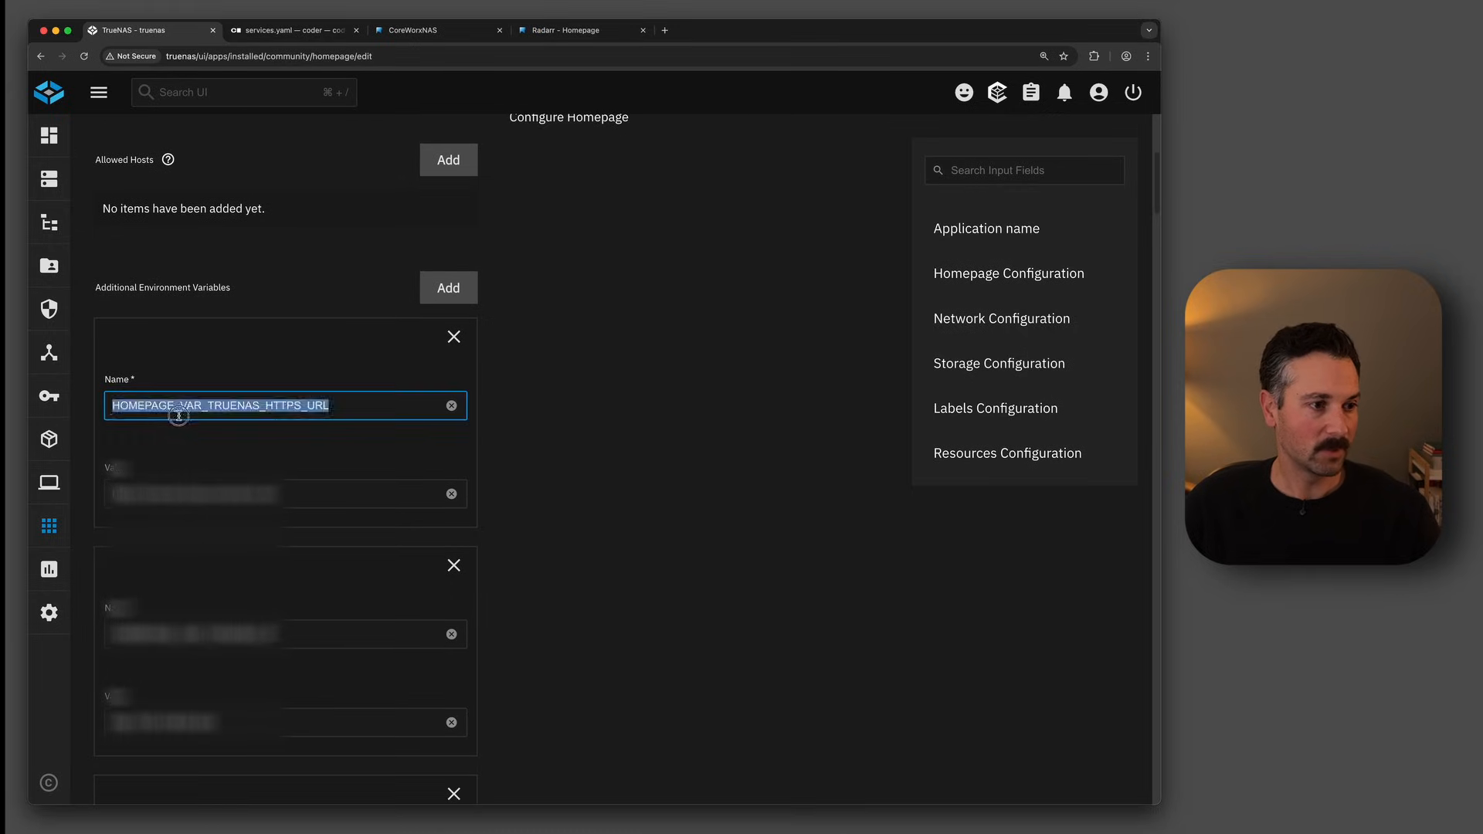
- Return to services.yaml in code-server and examine the Server group's TrueNAS, PiHole and SABnzbd entries
{"action": "left_click_drag", "start_coordinate": [179, 416], "coordinate": [352, 407]}
{"action": "left_click", "coordinate": [571, 433]}
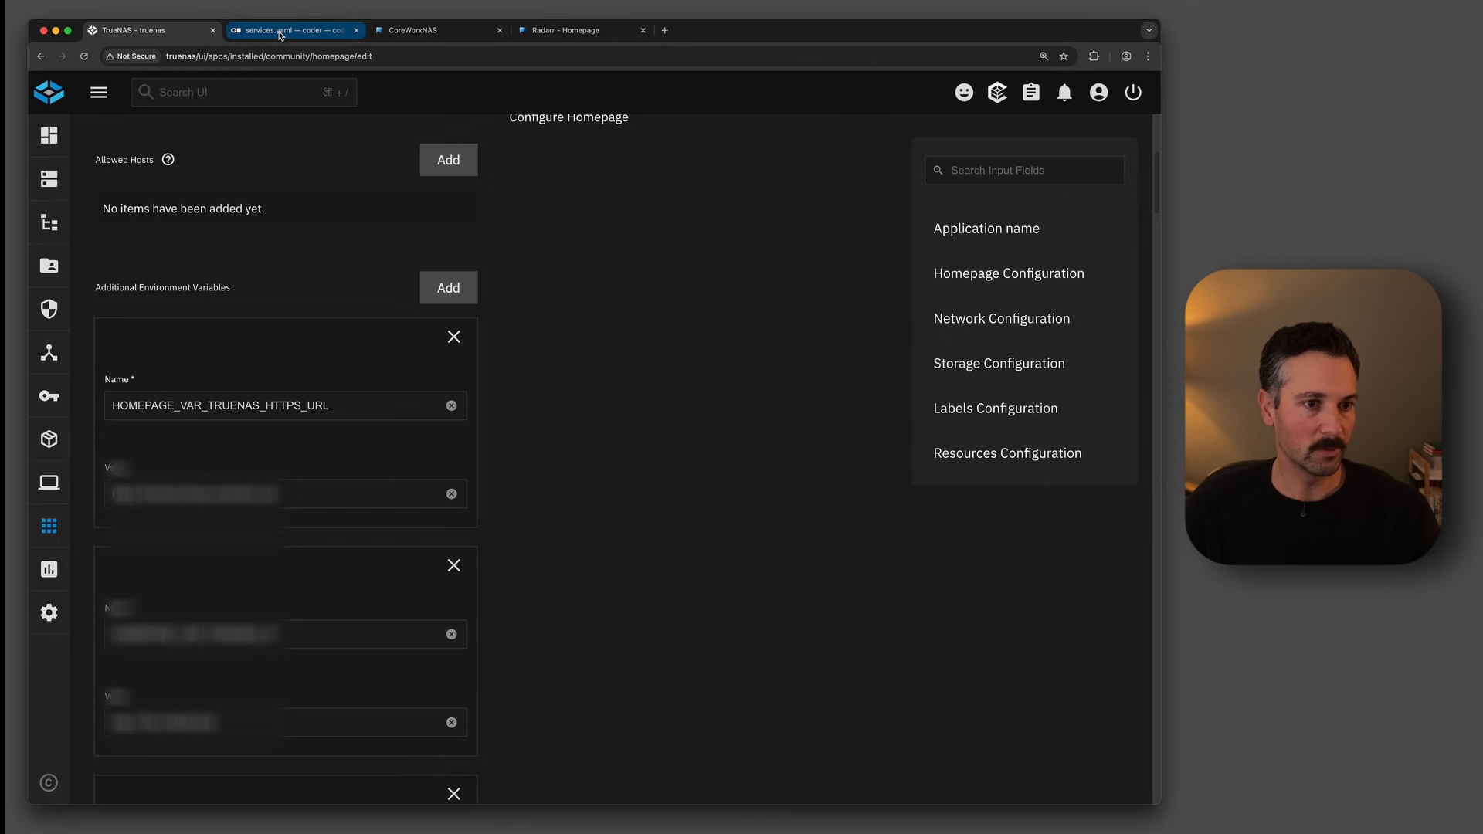
{"action": "left_click", "coordinate": [279, 32]}
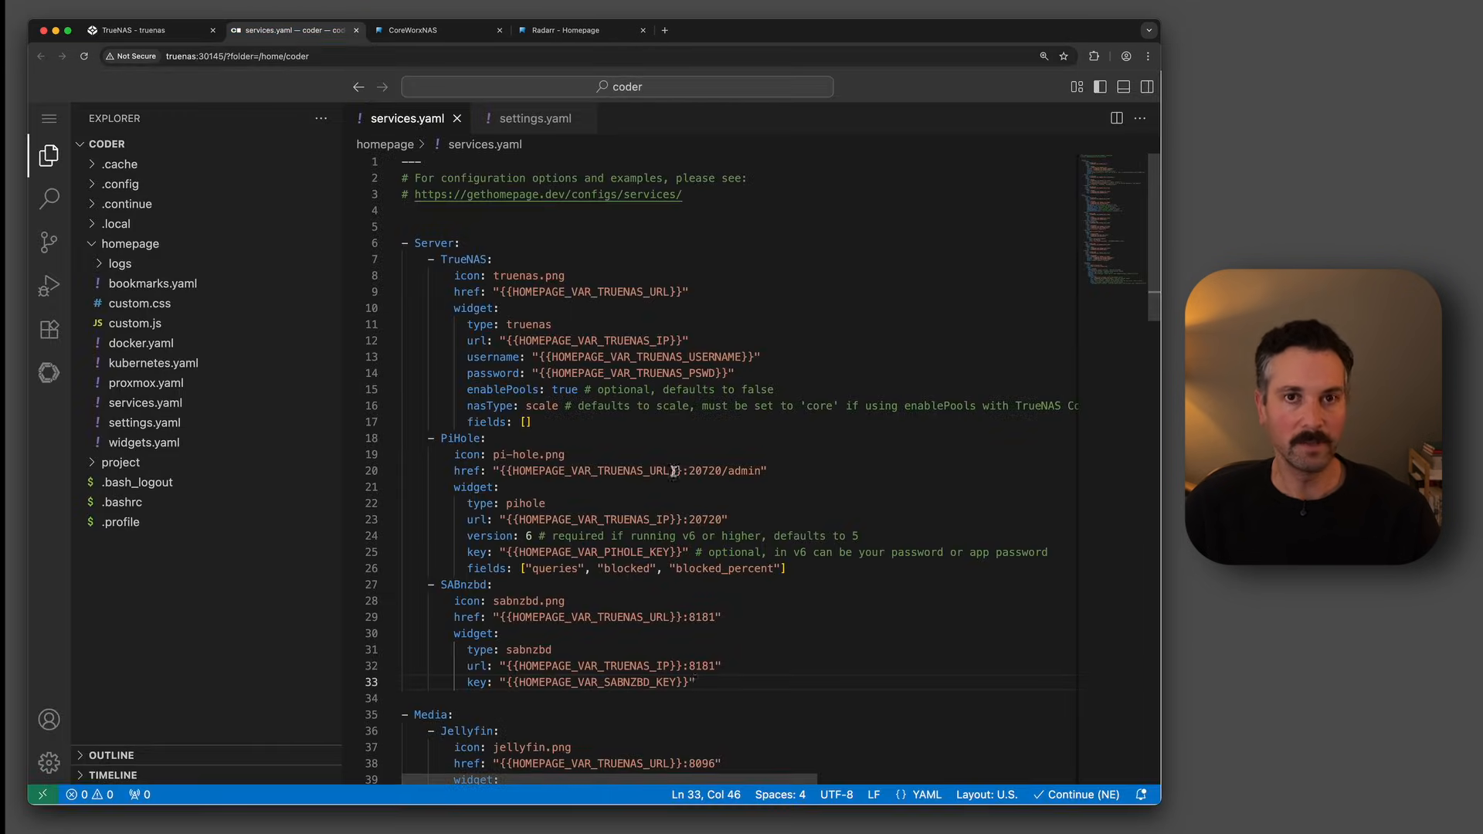
{"action": "left_click", "coordinate": [738, 372]}
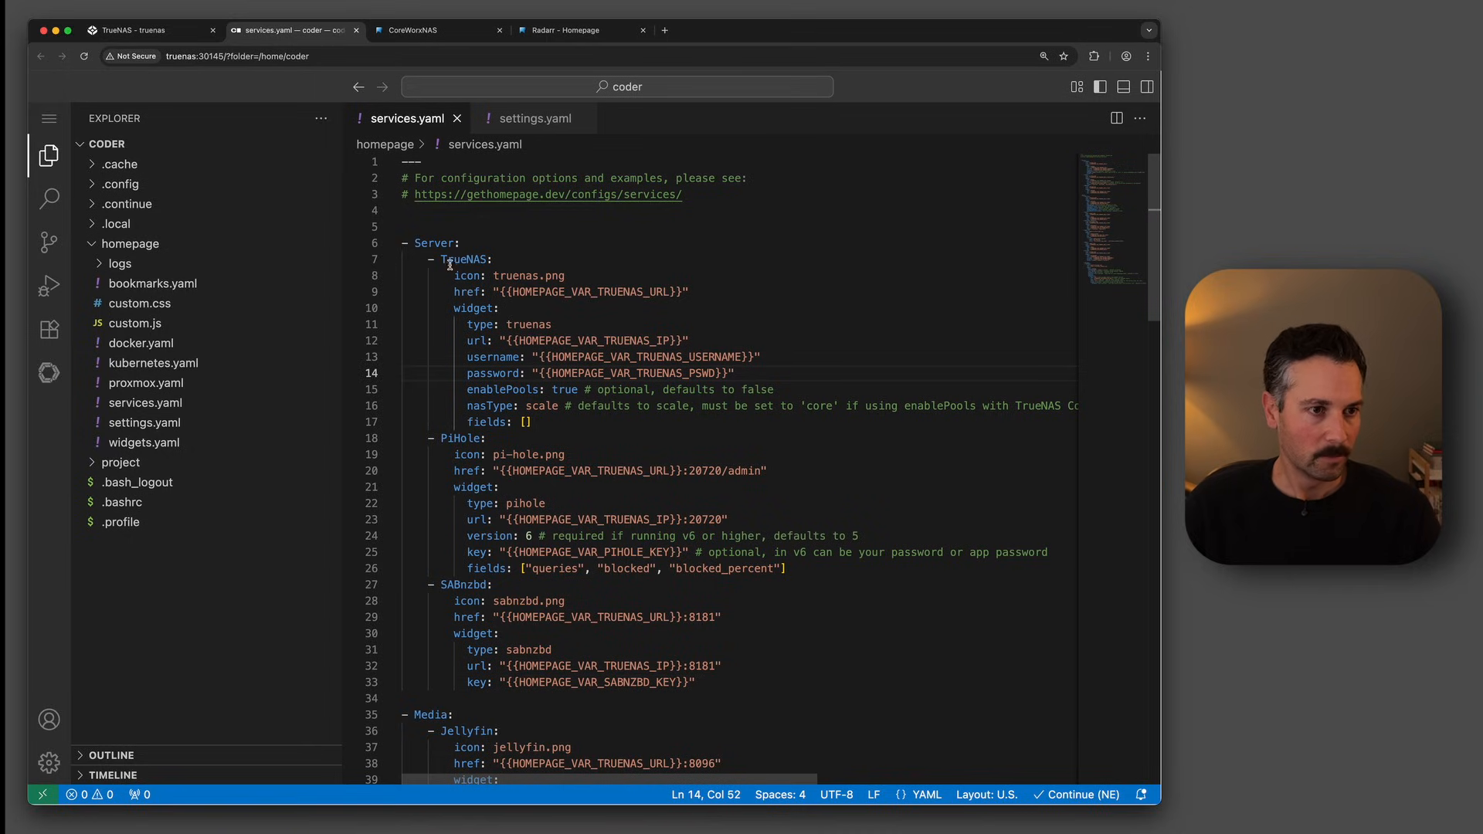
{"action": "left_click", "coordinate": [414, 242]}
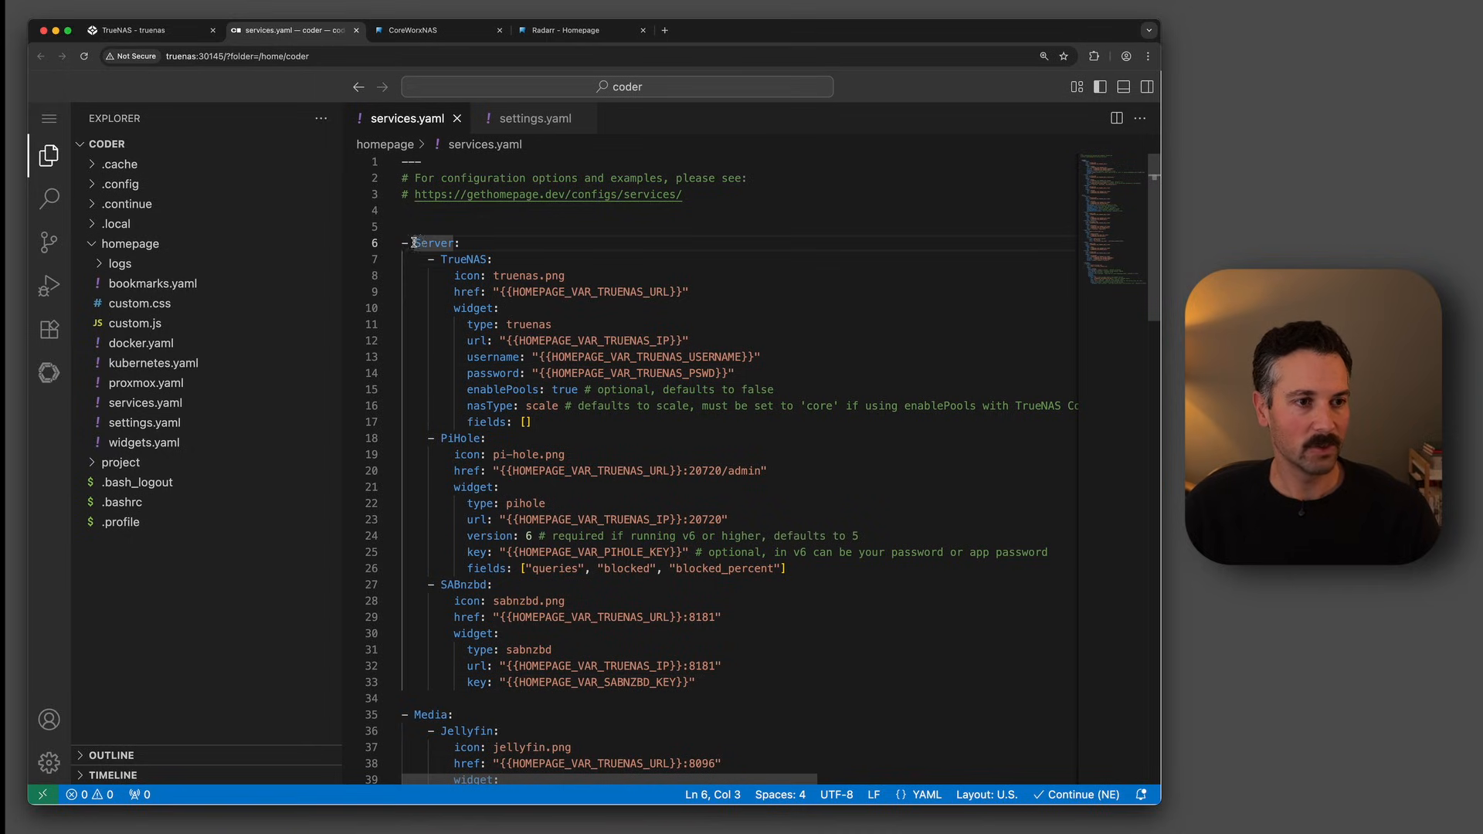
{"action": "left_click", "coordinate": [466, 260]}
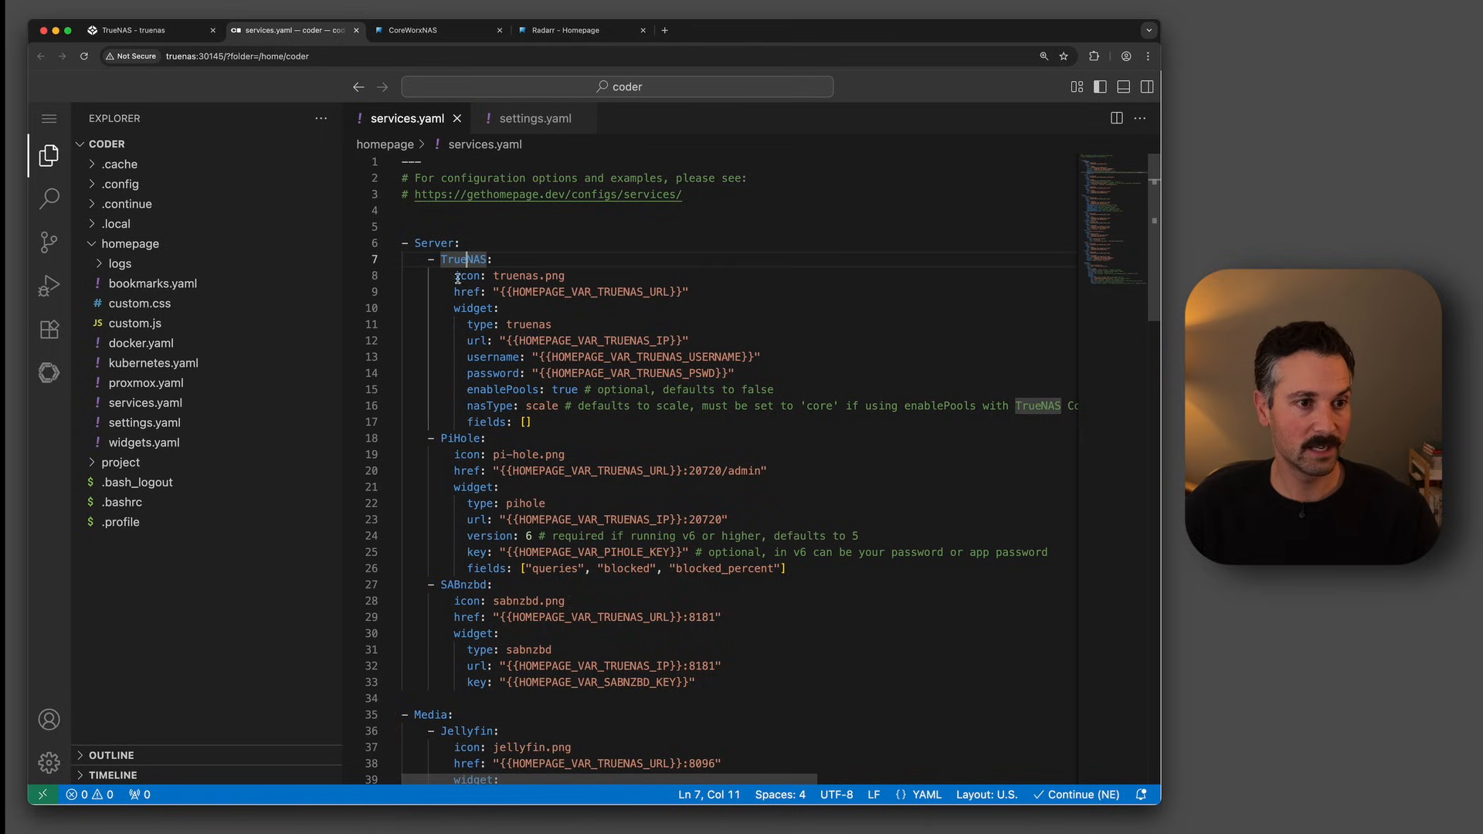
{"action": "scroll", "coordinate": [508, 442], "scroll_direction": "down", "scroll_amount": 3}
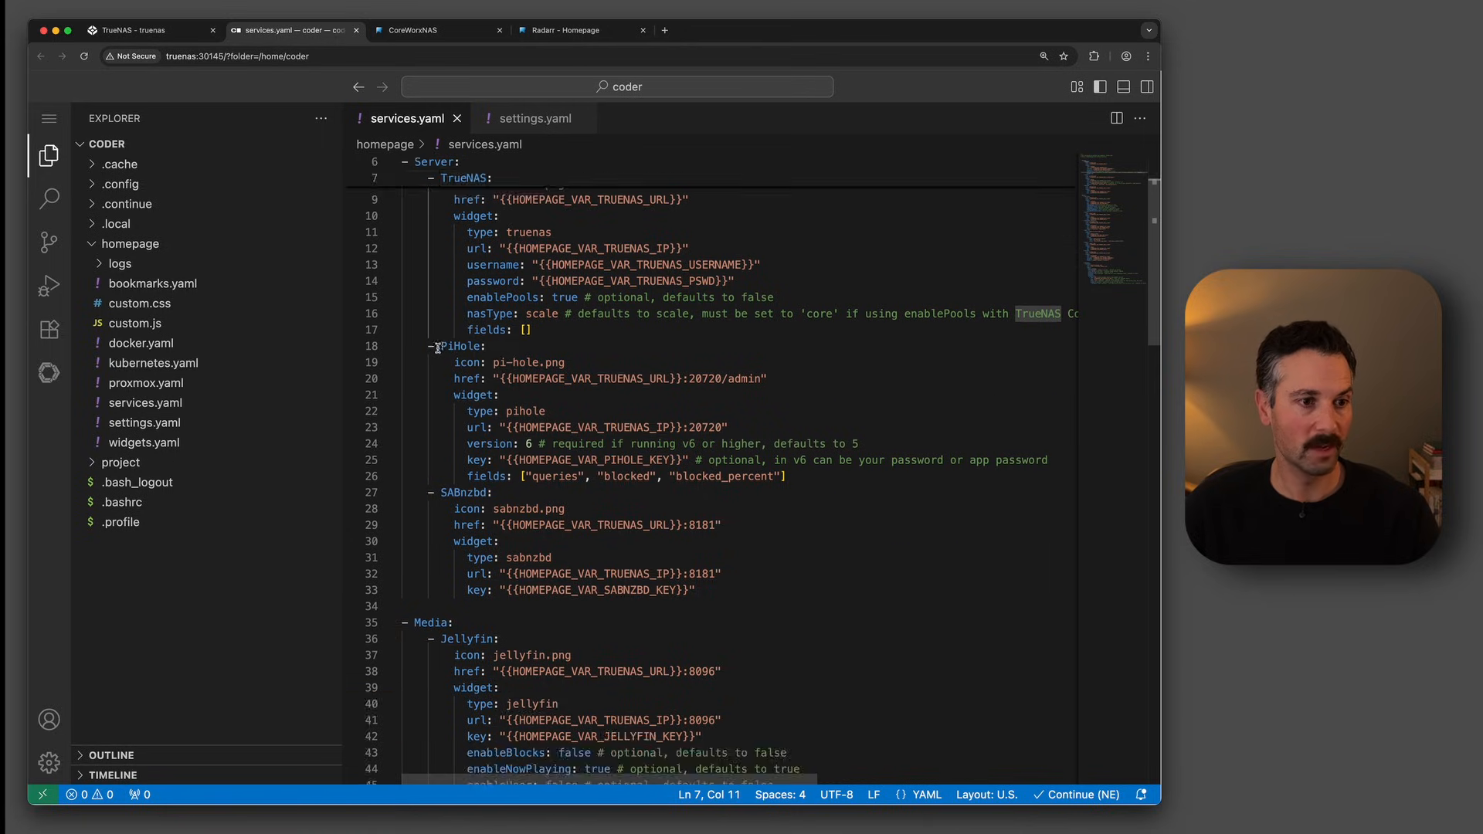
{"action": "scroll", "coordinate": [515, 501], "scroll_direction": "down", "scroll_amount": 3}
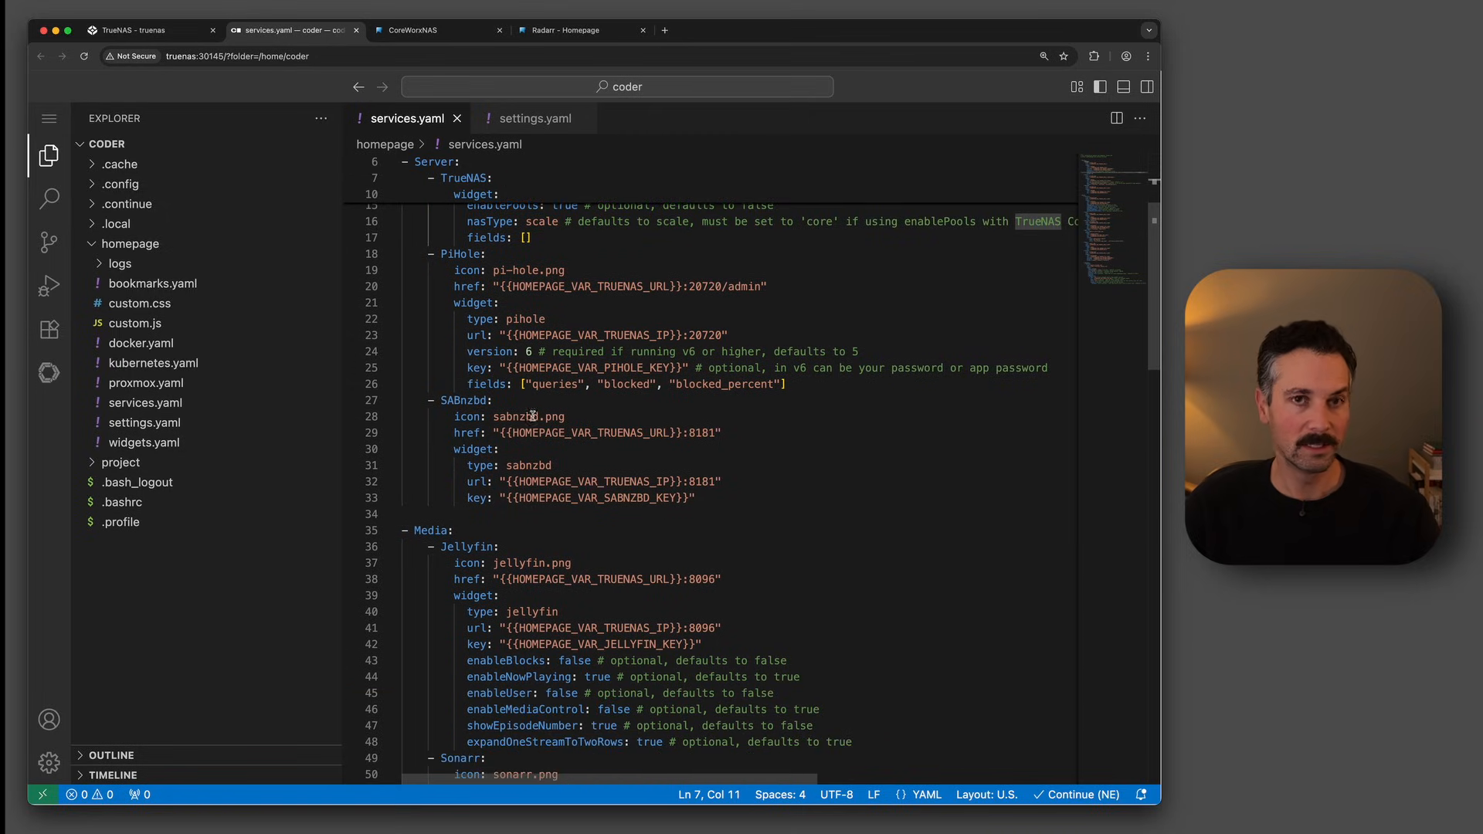
{"action": "scroll", "coordinate": [532, 496], "scroll_direction": "down", "scroll_amount": 6}
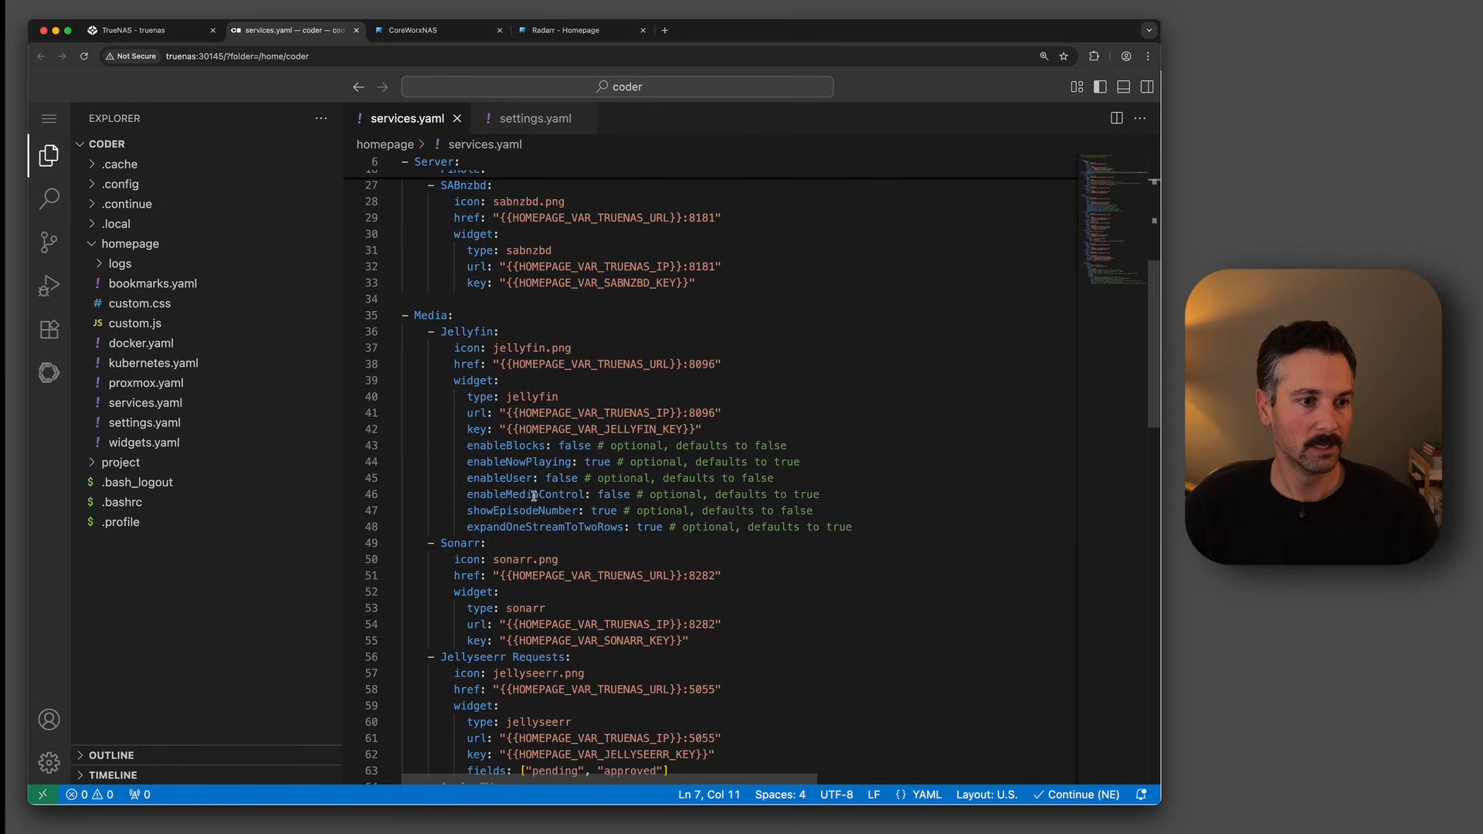
- Examine the Media group's entries in services.yaml, highlighting the state and value attributes of the Apple TV widget
{"action": "left_click", "coordinate": [412, 319]}
{"action": "scroll", "coordinate": [431, 388], "scroll_direction": "down", "scroll_amount": 2}
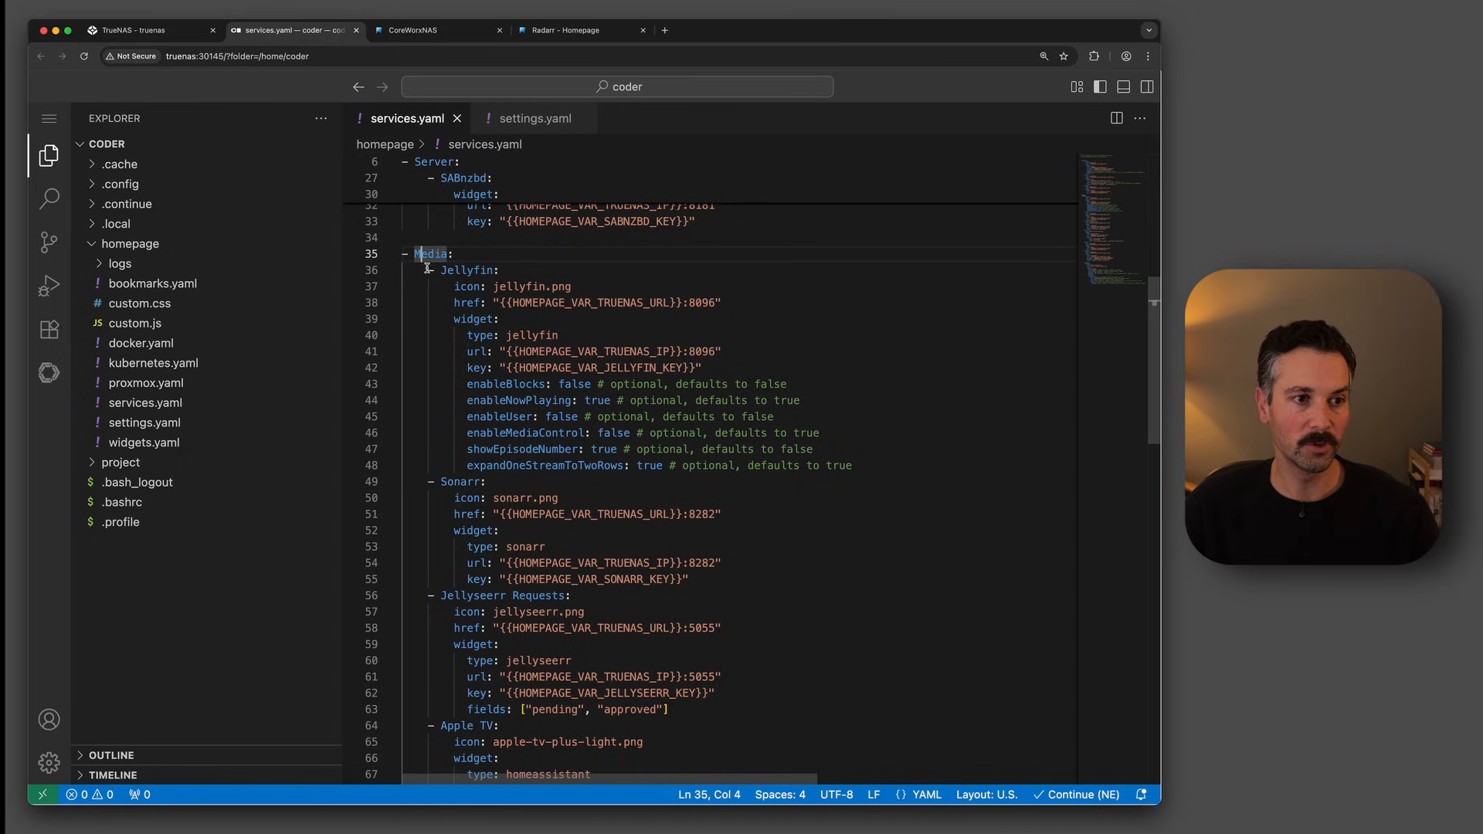
{"action": "scroll", "coordinate": [452, 278], "scroll_direction": "down", "scroll_amount": 3}
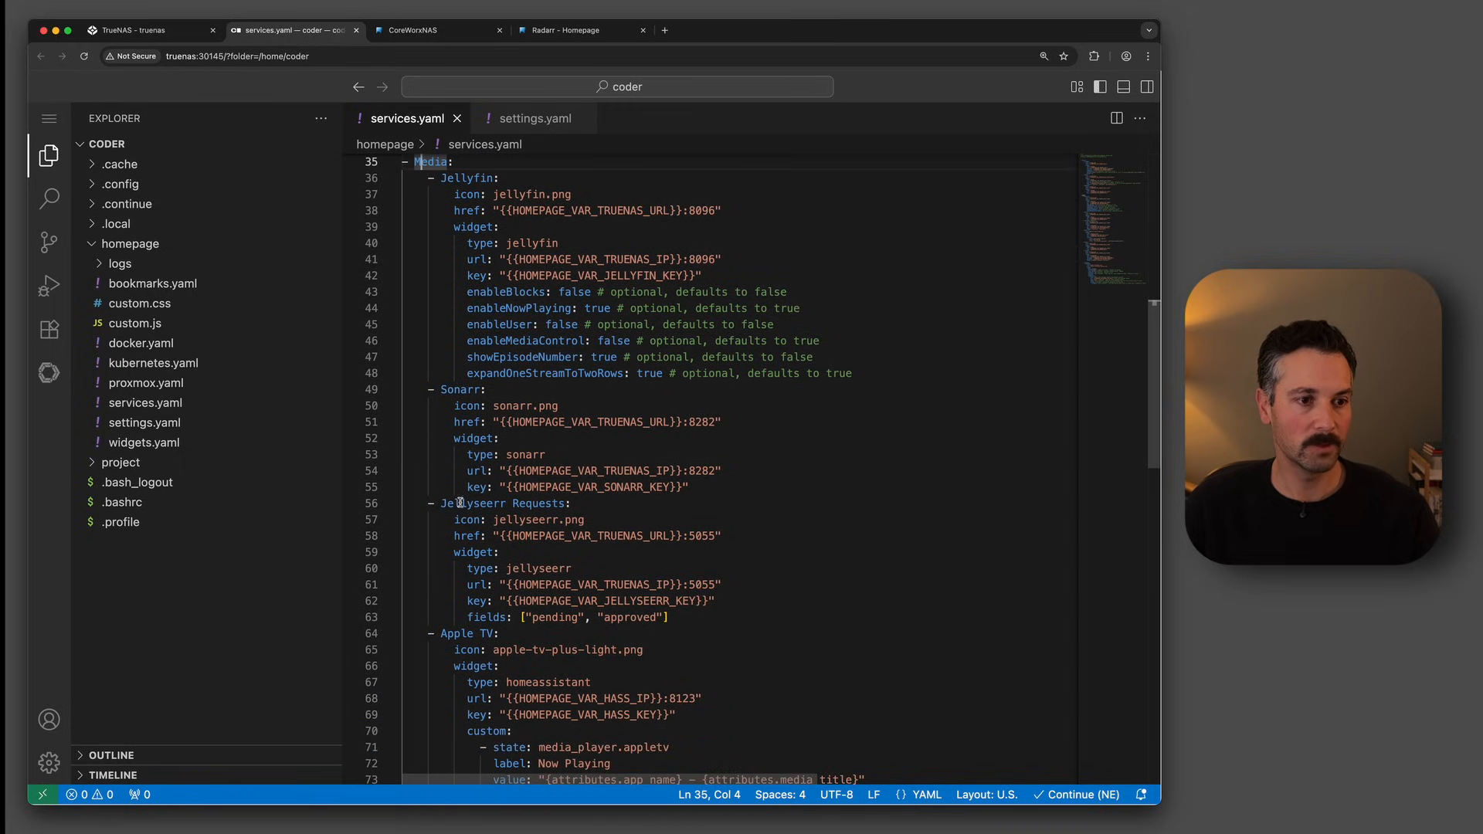
{"action": "scroll", "coordinate": [516, 541], "scroll_direction": "down", "scroll_amount": 3}
{"action": "scroll", "coordinate": [517, 541], "scroll_direction": "down", "scroll_amount": 4}
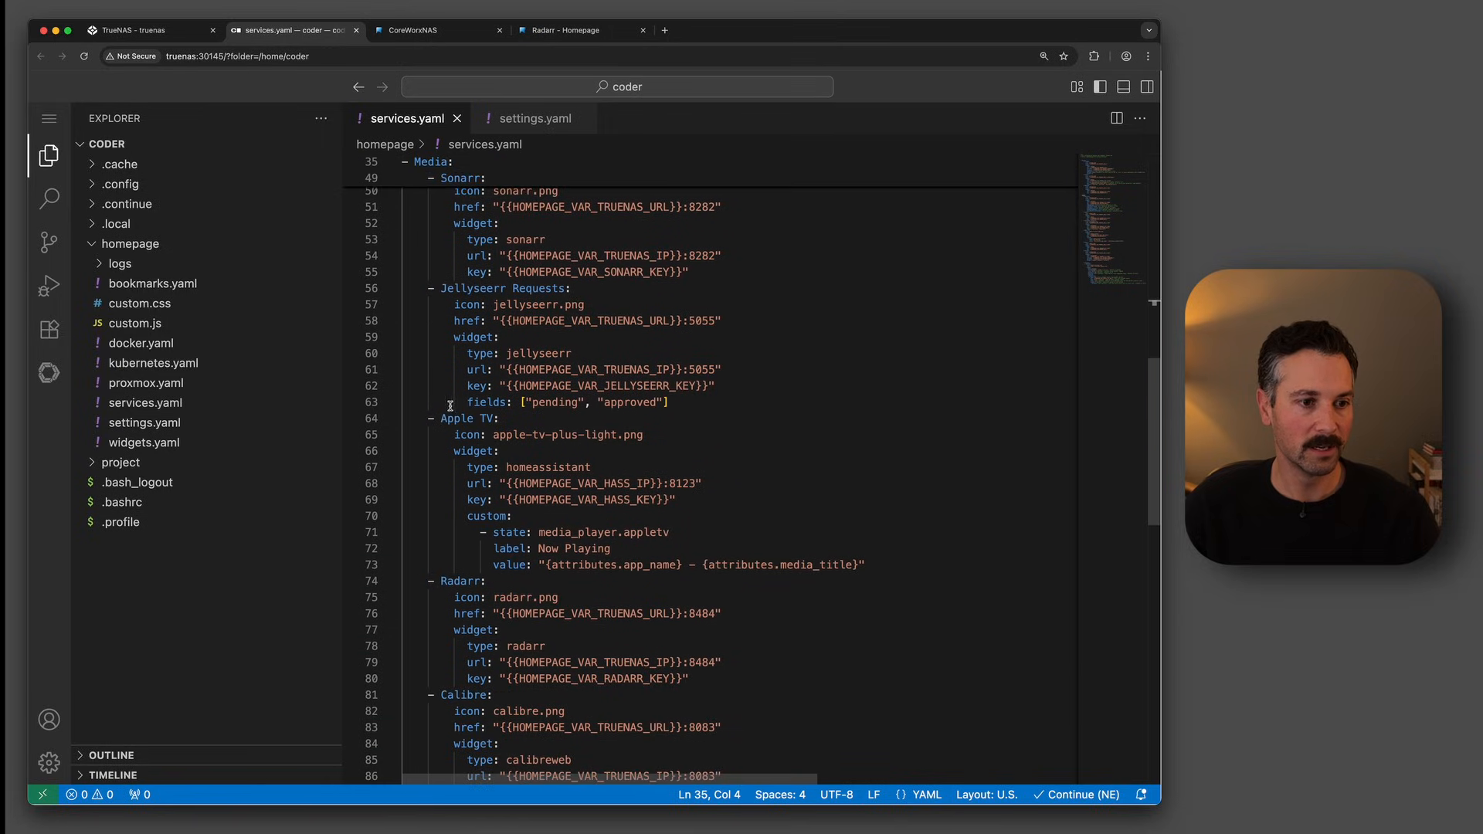
{"action": "scroll", "coordinate": [495, 421], "scroll_direction": "down", "scroll_amount": 2}
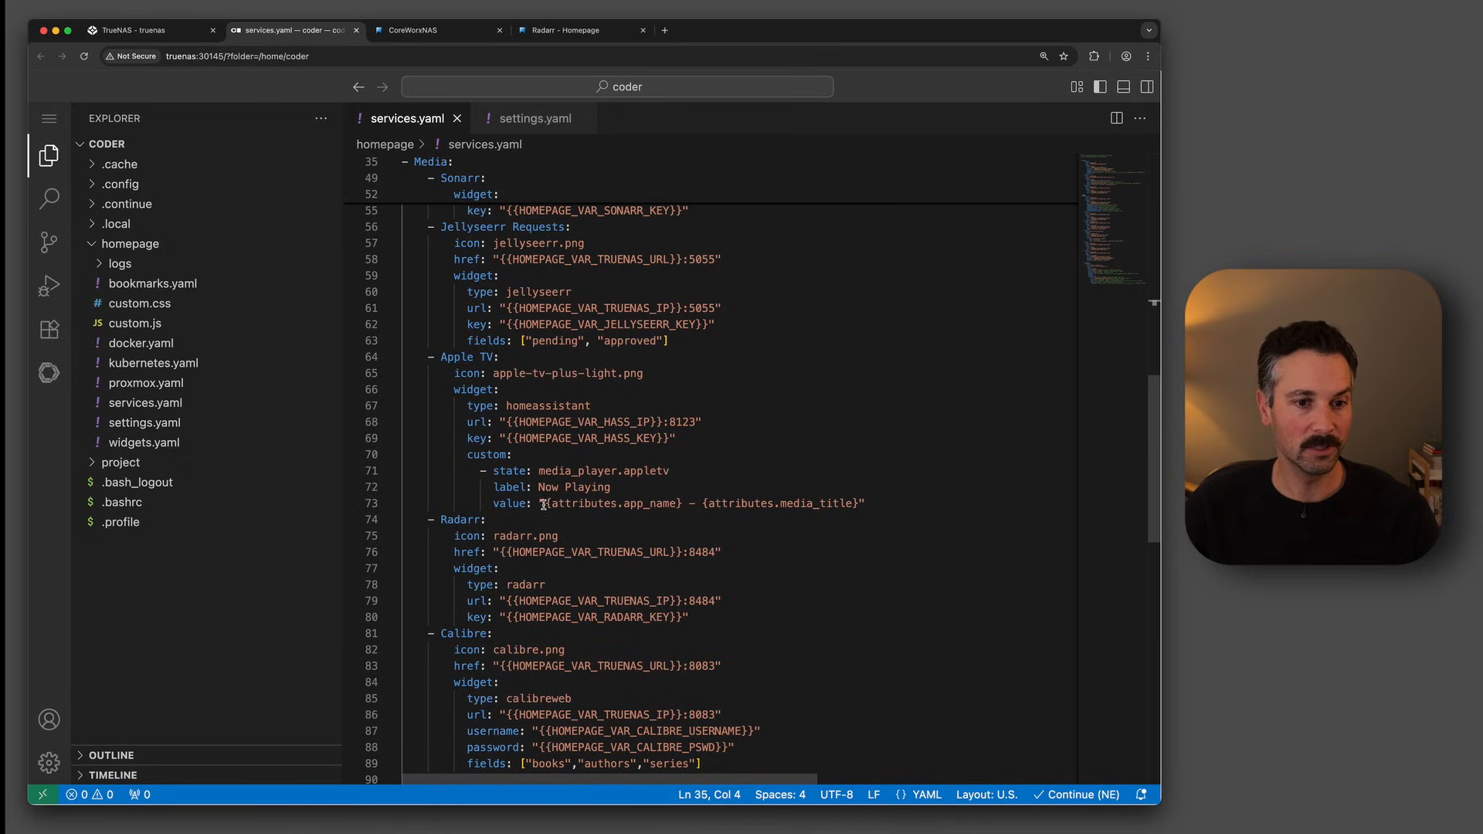
{"action": "left_click_drag", "start_coordinate": [539, 472], "coordinate": [669, 472]}
{"action": "left_click_drag", "start_coordinate": [546, 504], "coordinate": [858, 506]}
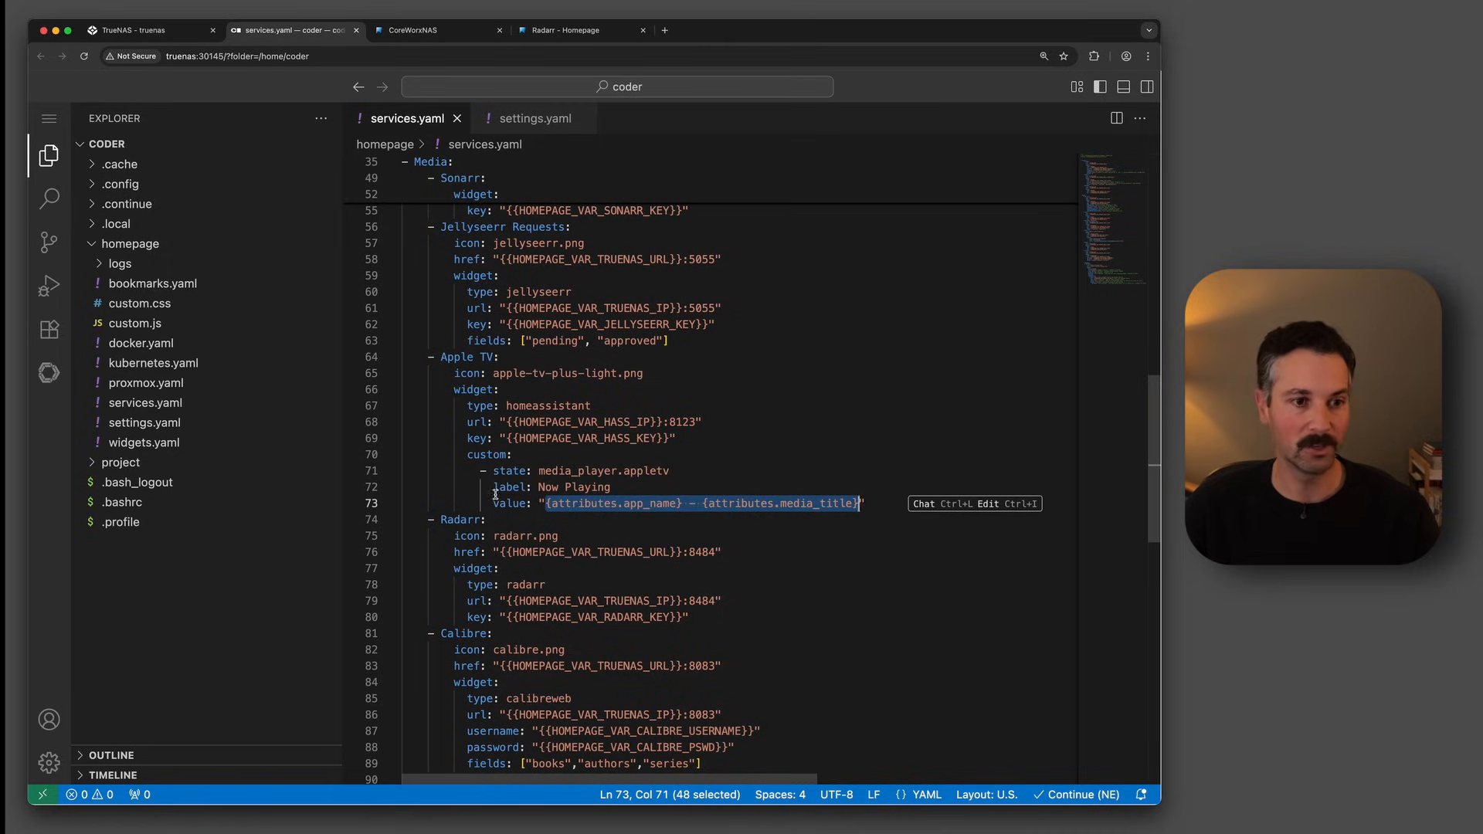
{"action": "left_click", "coordinate": [519, 488]}
{"action": "scroll", "coordinate": [544, 488], "scroll_direction": "down", "scroll_amount": 2}
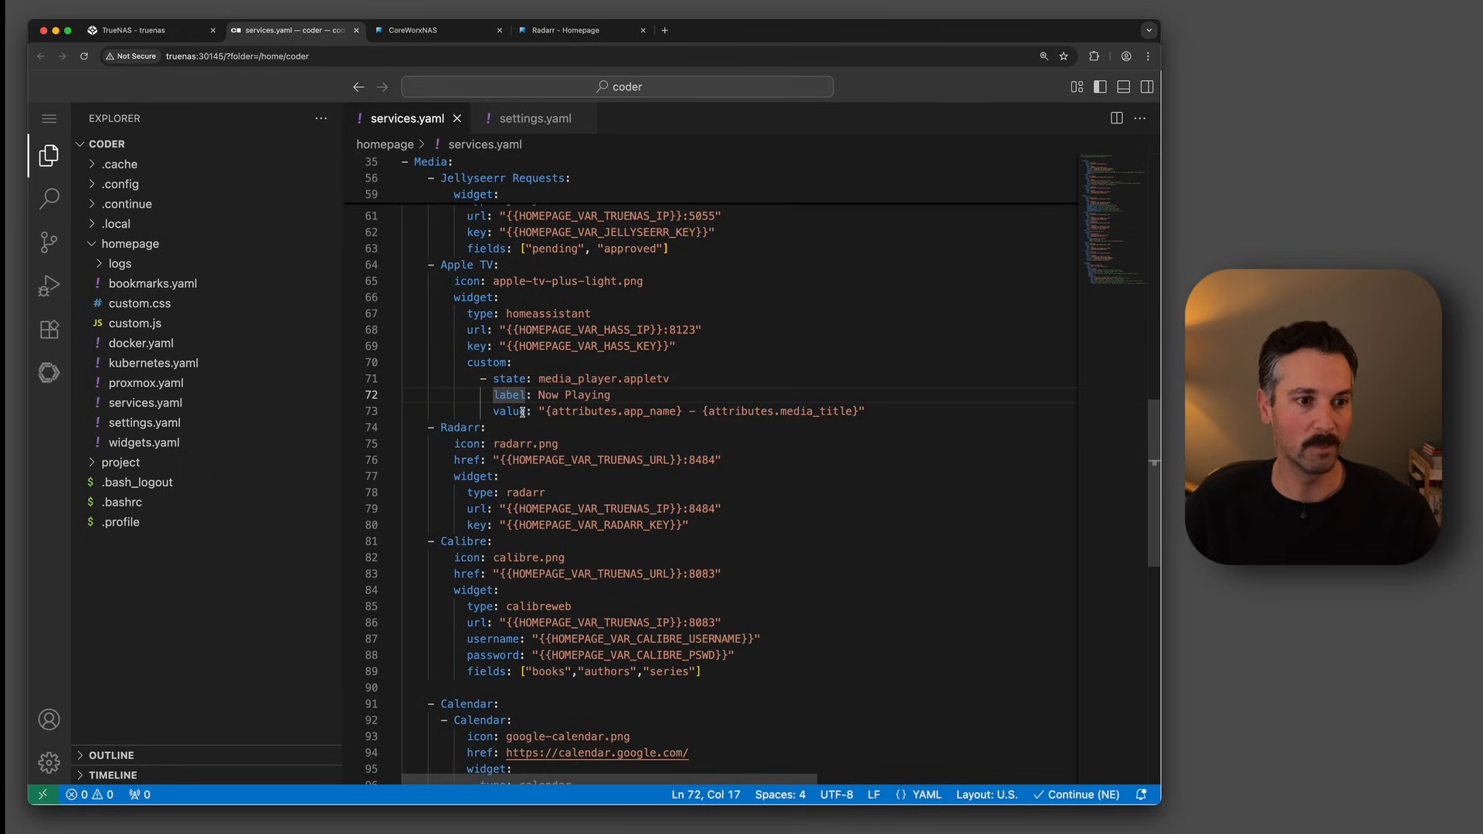
- Examine the Radarr, Calibre and Calendar entries, highlighting the HOMEPAGE_VAR_GOOGLE_CAL_URL placeholder of the calendar's ical integration
{"action": "scroll", "coordinate": [521, 386], "scroll_direction": "down", "scroll_amount": 2}
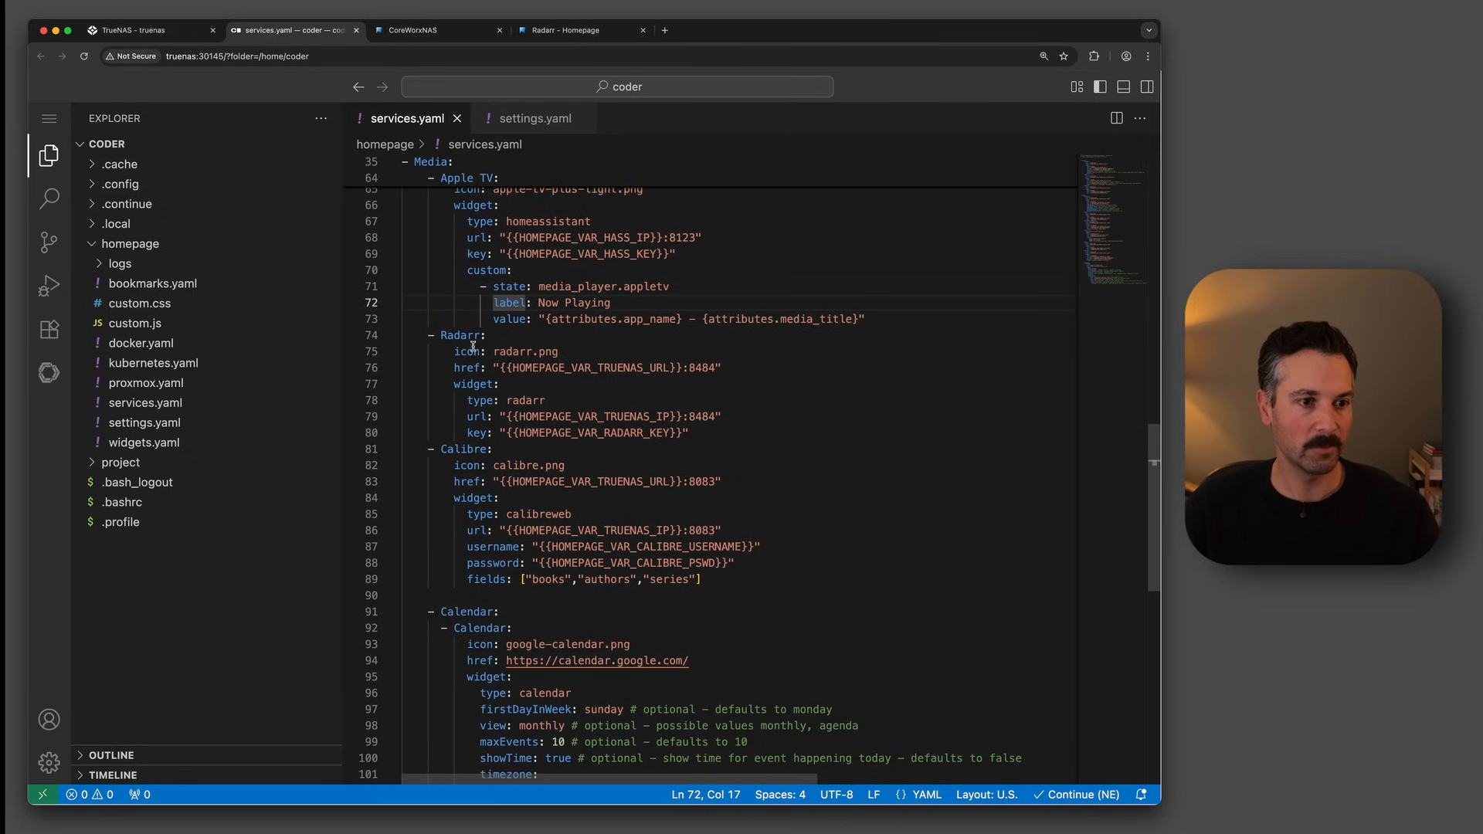
{"action": "scroll", "coordinate": [491, 486], "scroll_direction": "down", "scroll_amount": 1}
{"action": "scroll", "coordinate": [488, 398], "scroll_direction": "down", "scroll_amount": 2}
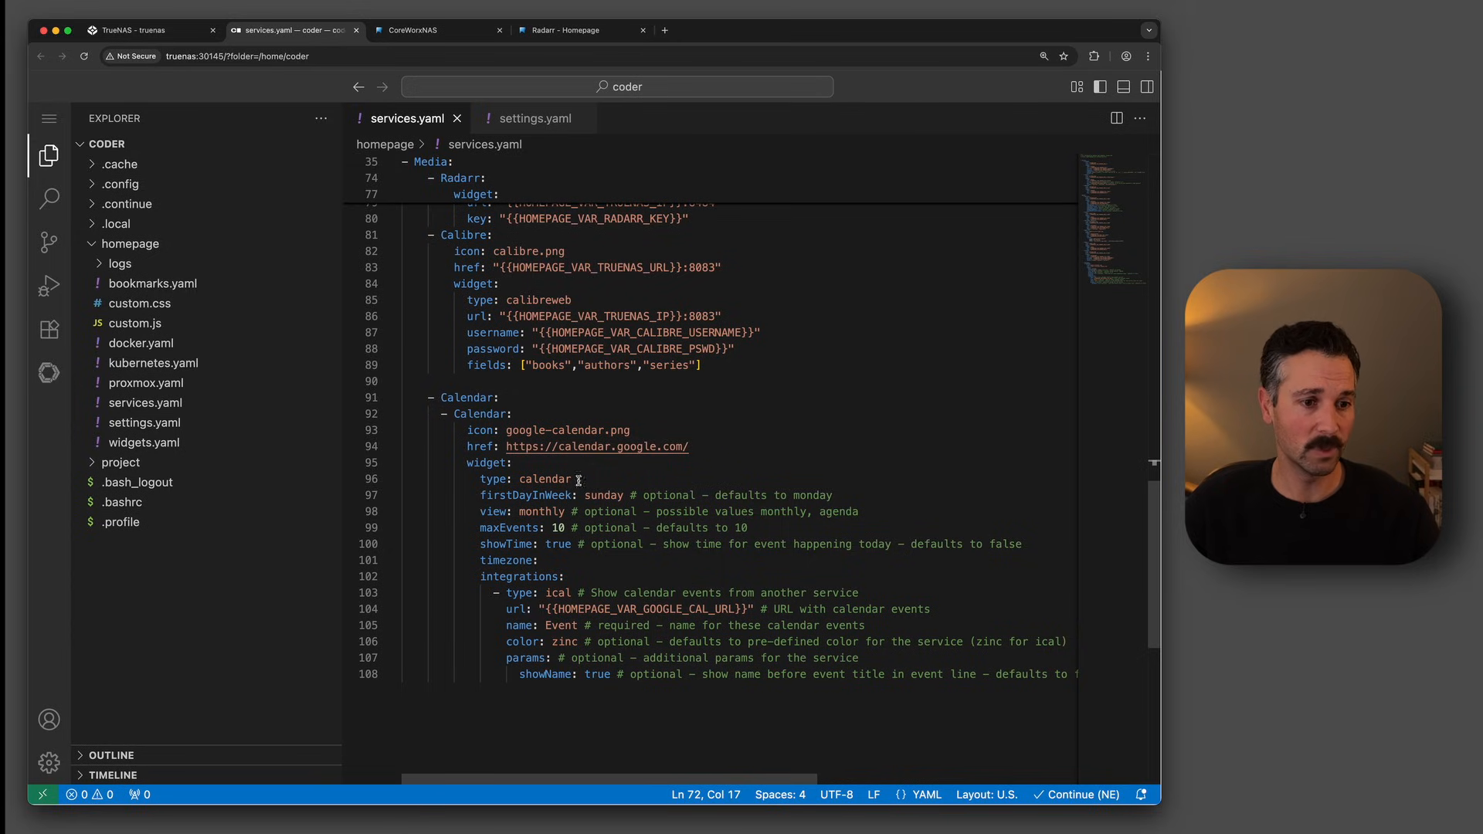
{"action": "left_click_drag", "start_coordinate": [543, 611], "coordinate": [754, 611]}
{"action": "left_click", "coordinate": [608, 578]}
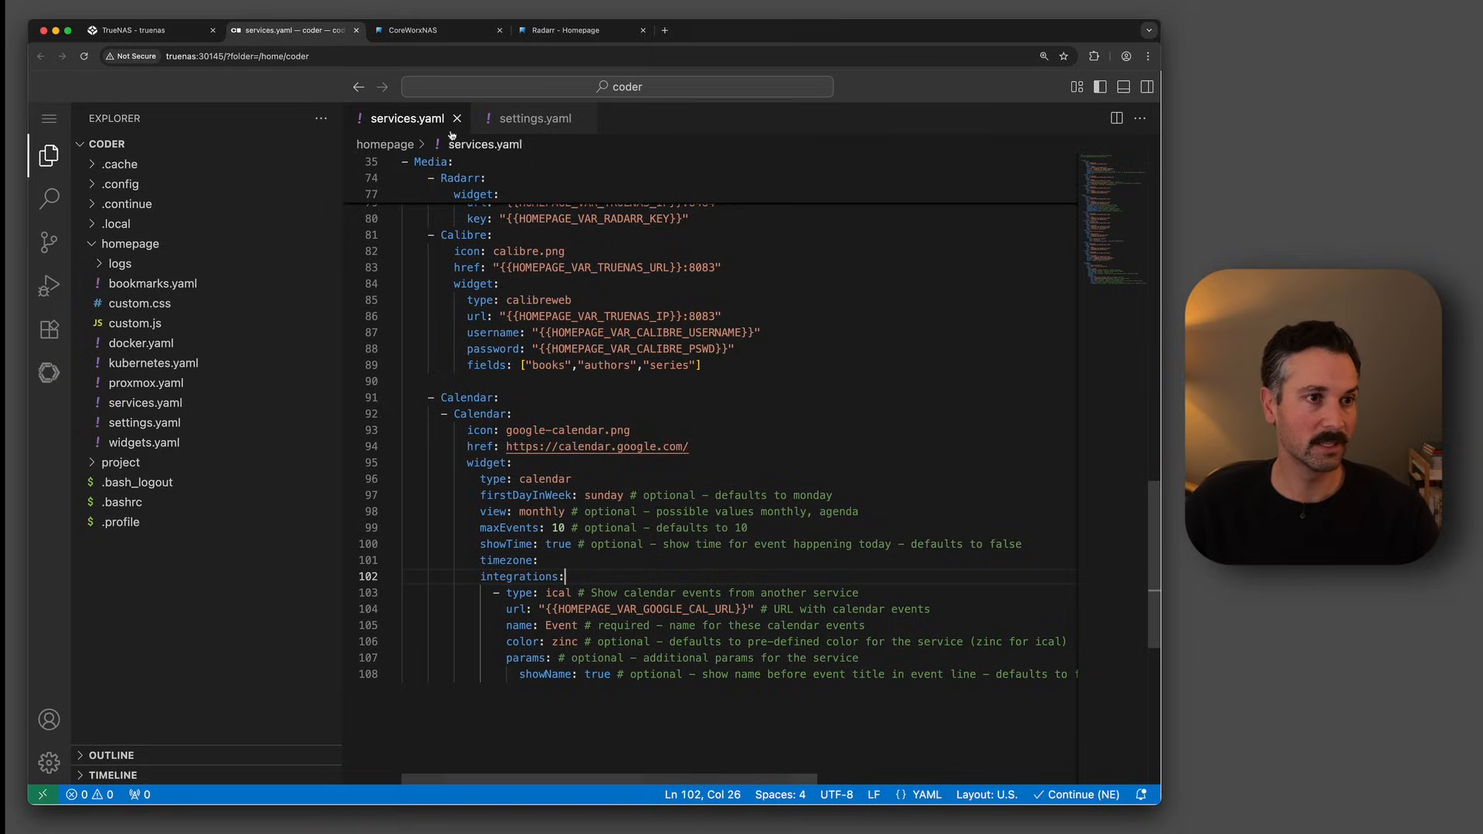
- Switch to the CoreWorxNAS Homepage dashboard and review its Server, Media and Calendar groups
{"action": "left_click", "coordinate": [438, 30]}
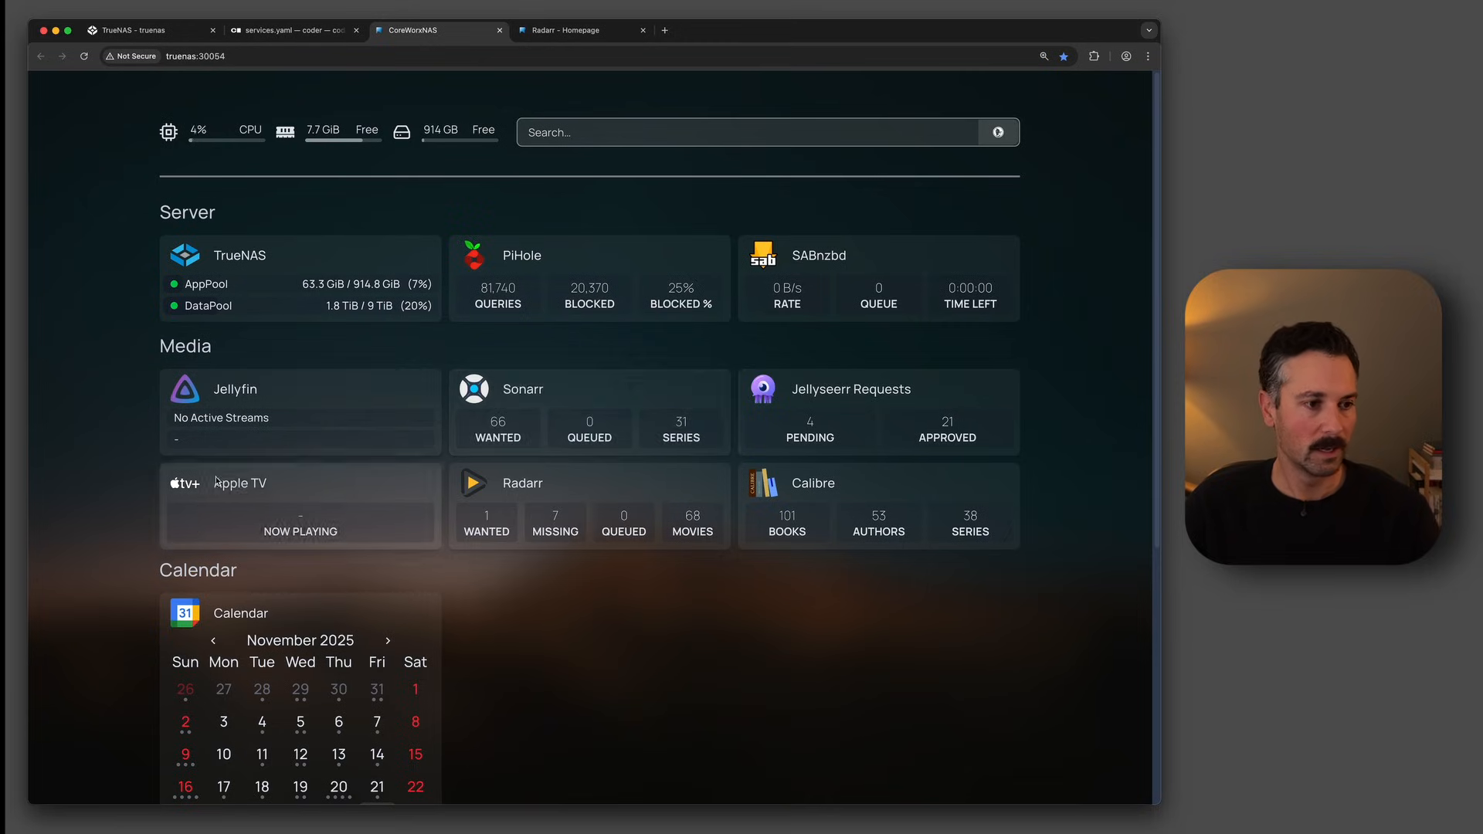
{"action": "scroll", "coordinate": [545, 644], "scroll_direction": "down", "scroll_amount": 2}
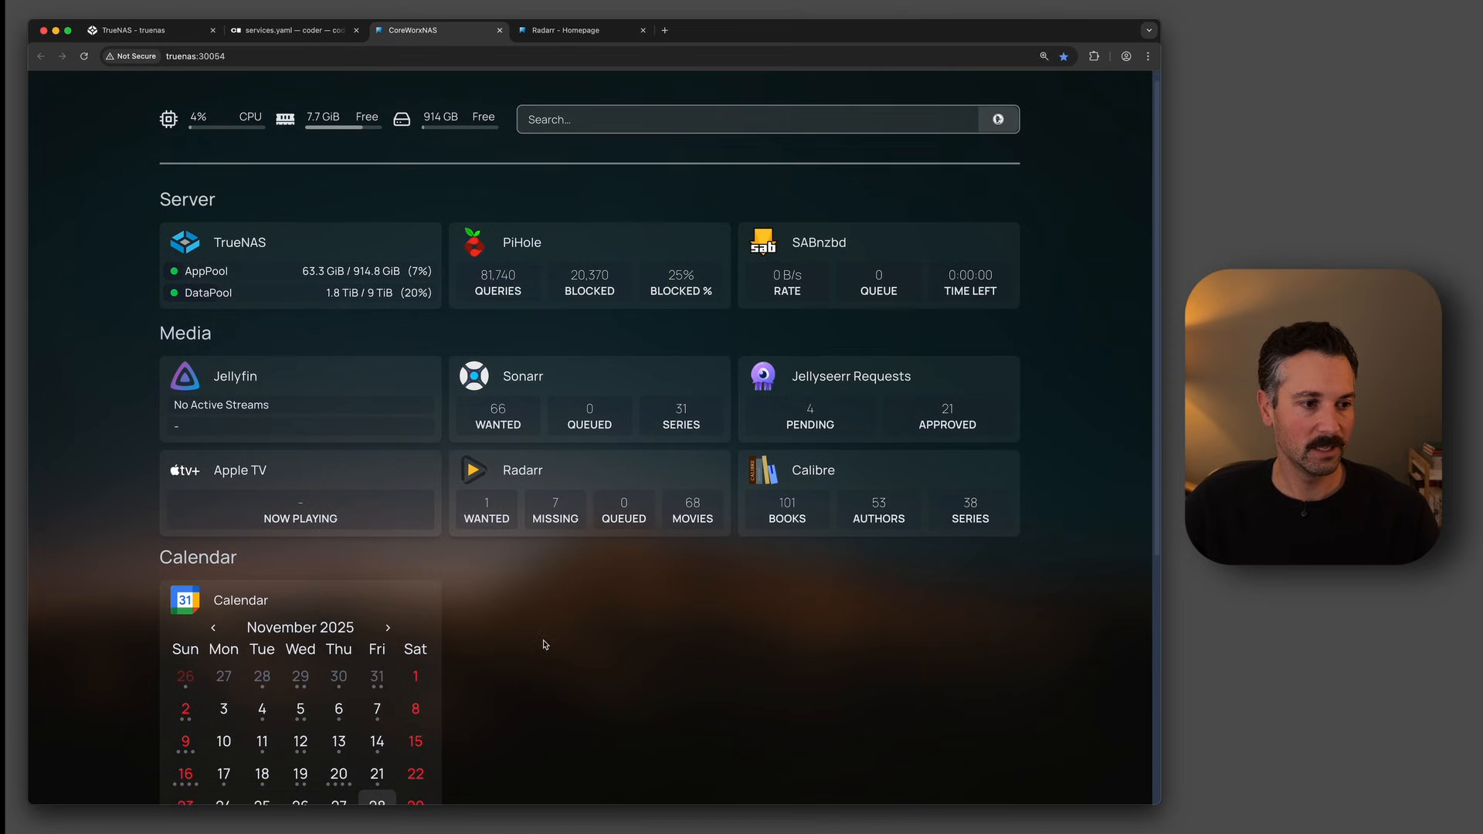
{"action": "scroll", "coordinate": [545, 644], "scroll_direction": "down", "scroll_amount": 2}
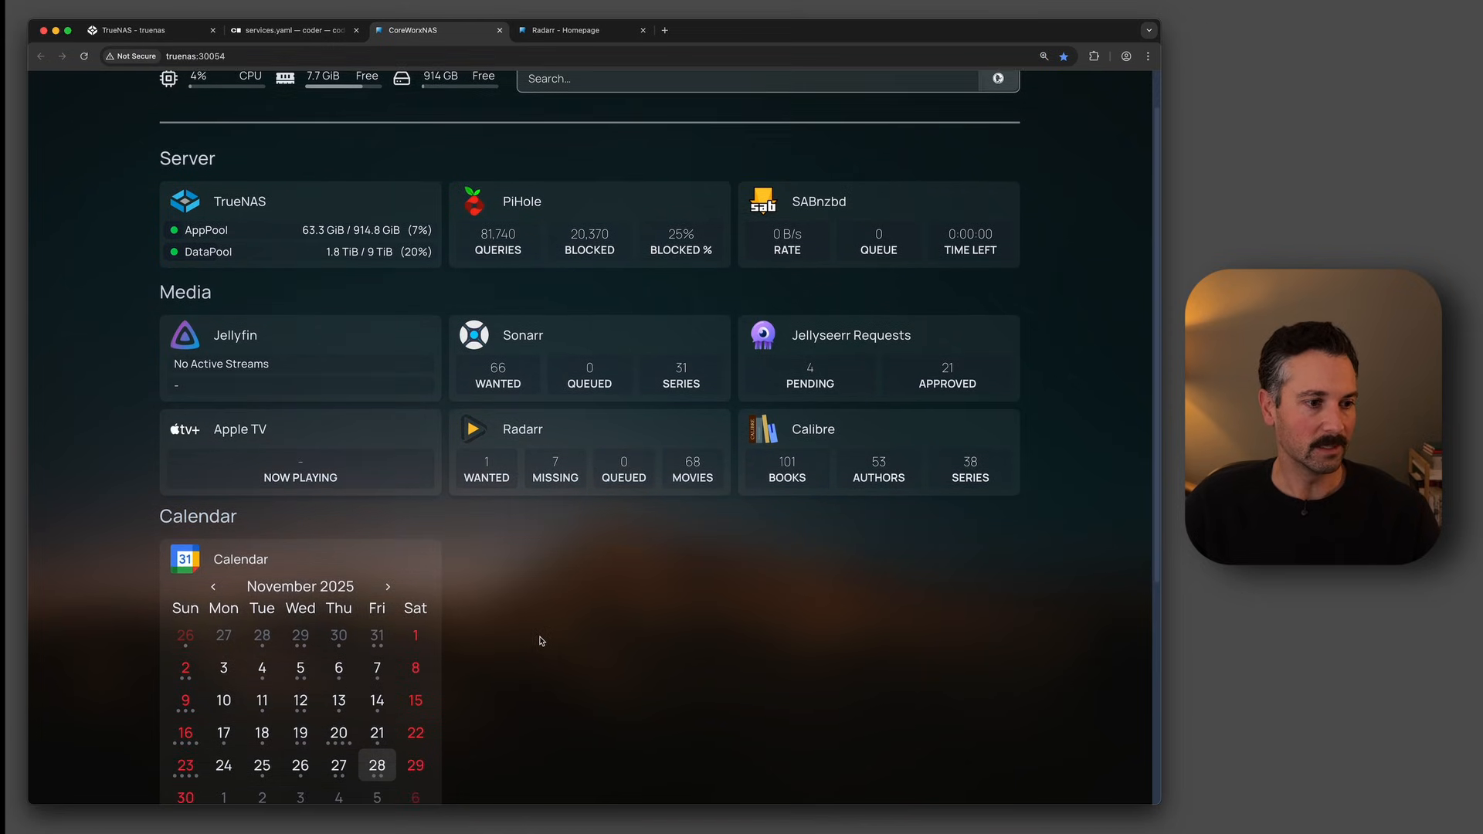
{"action": "scroll", "coordinate": [537, 635], "scroll_direction": "down", "scroll_amount": 1}
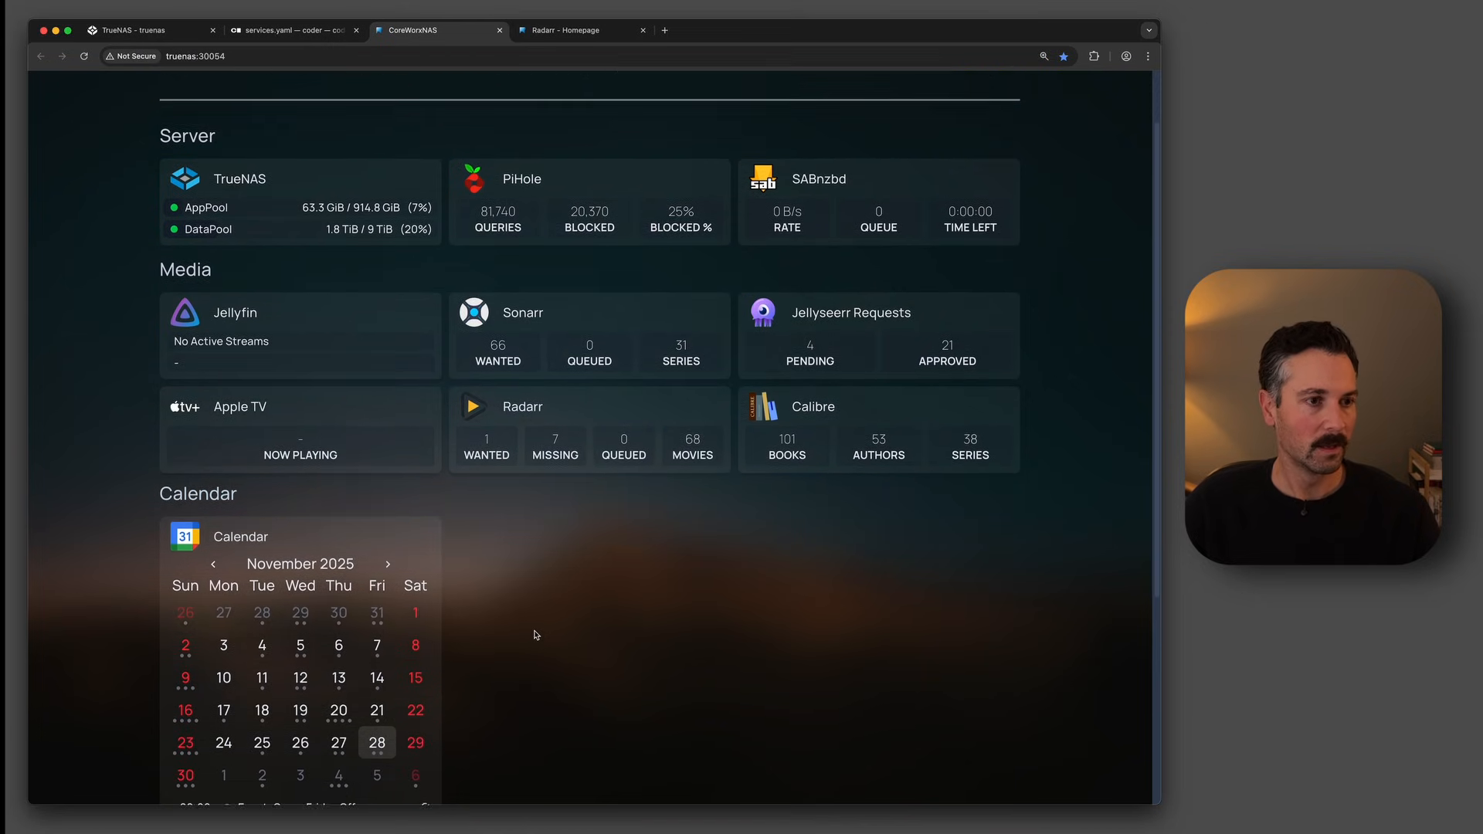
- Replace bookmarks.yaml's contents with the prepared Bookmarks group for Home Assistant, YouTube, Github, Reddit, Get Book and VS Code, and reload the Homepage dashboard
{"action": "left_click", "coordinate": [264, 31]}
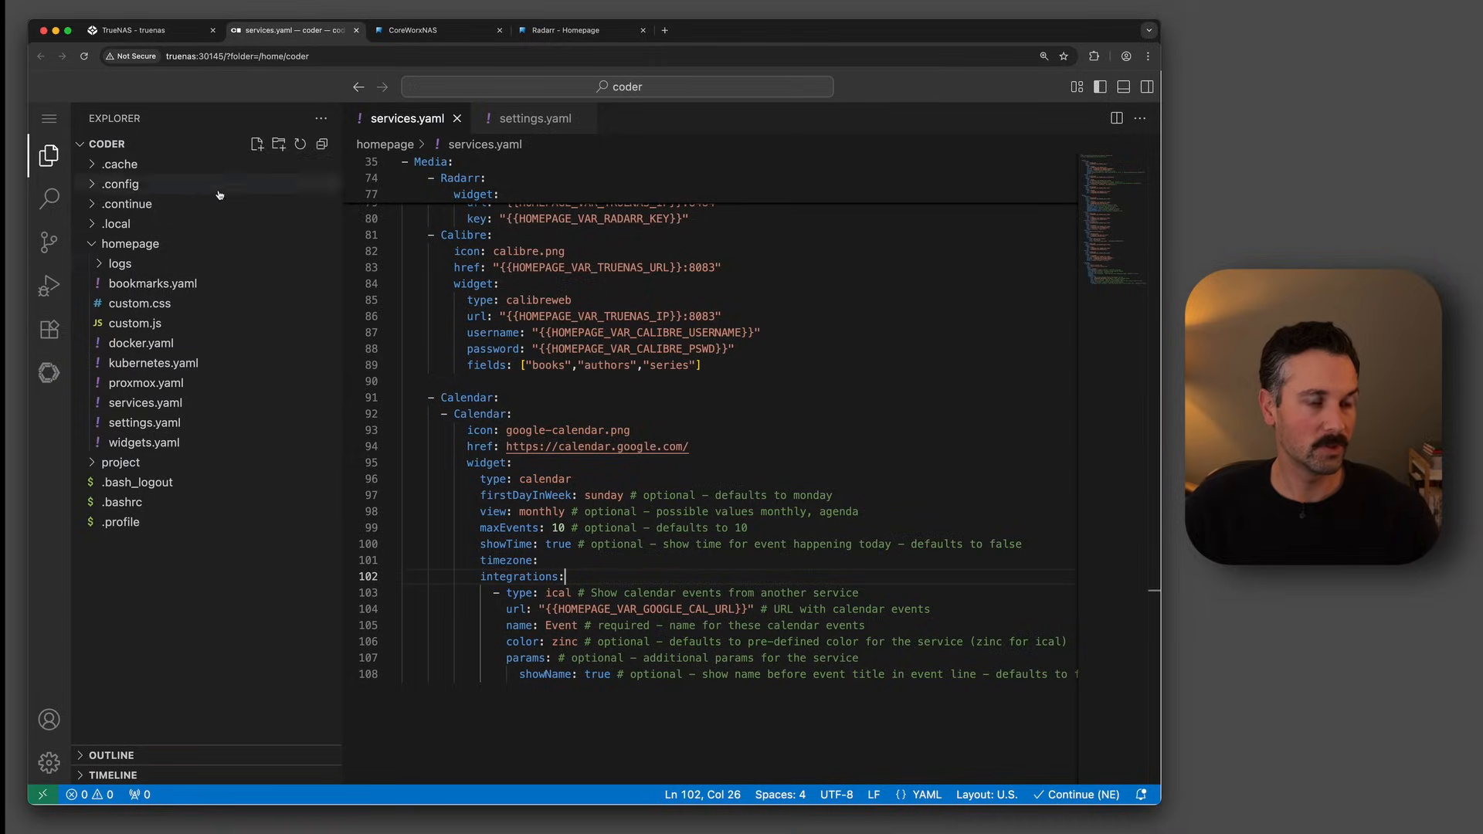
{"action": "left_click", "coordinate": [195, 290]}
{"action": "left_click", "coordinate": [541, 468]}
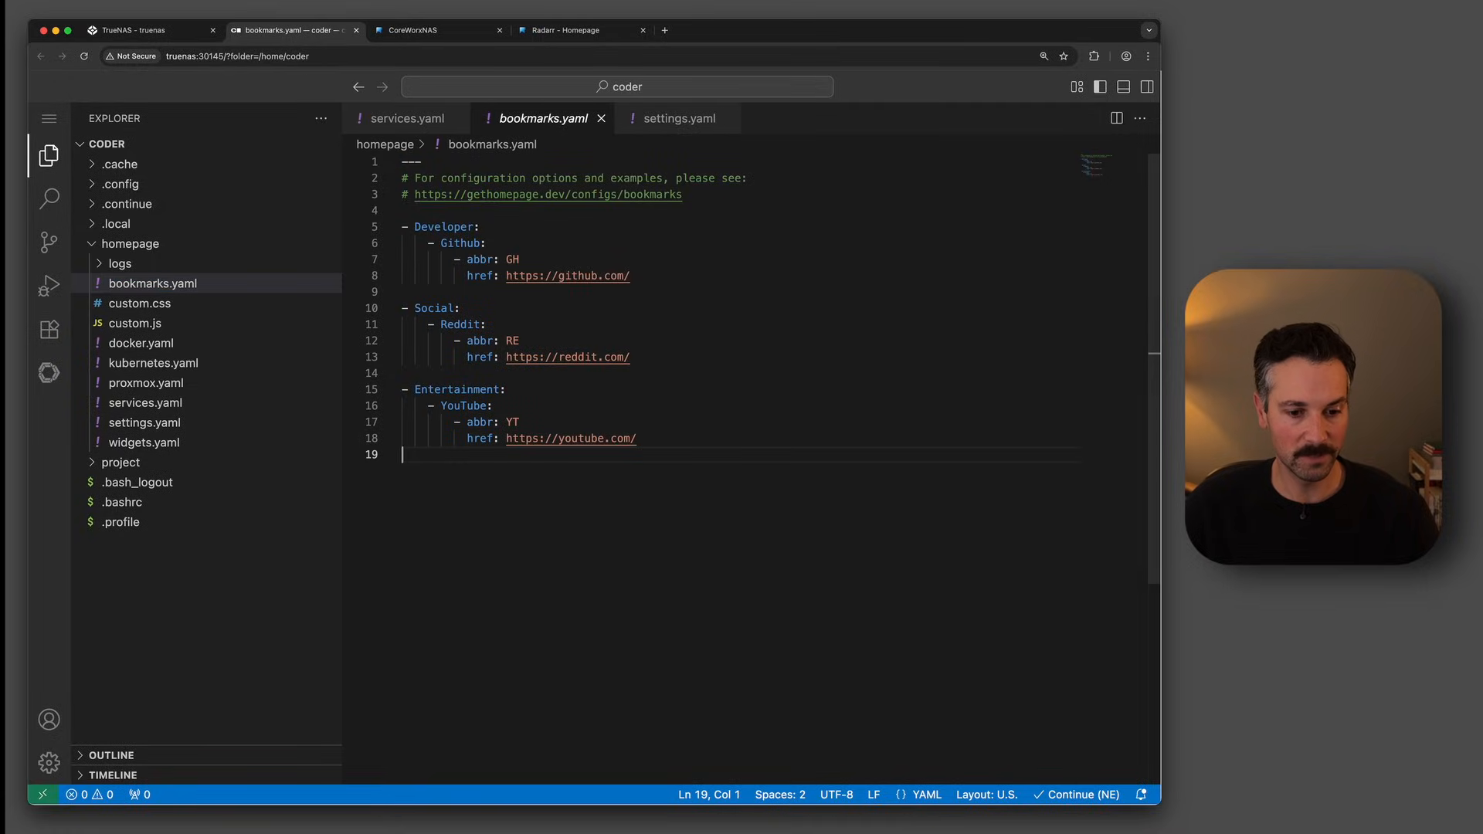
{"action": "key", "text": "super+a"}
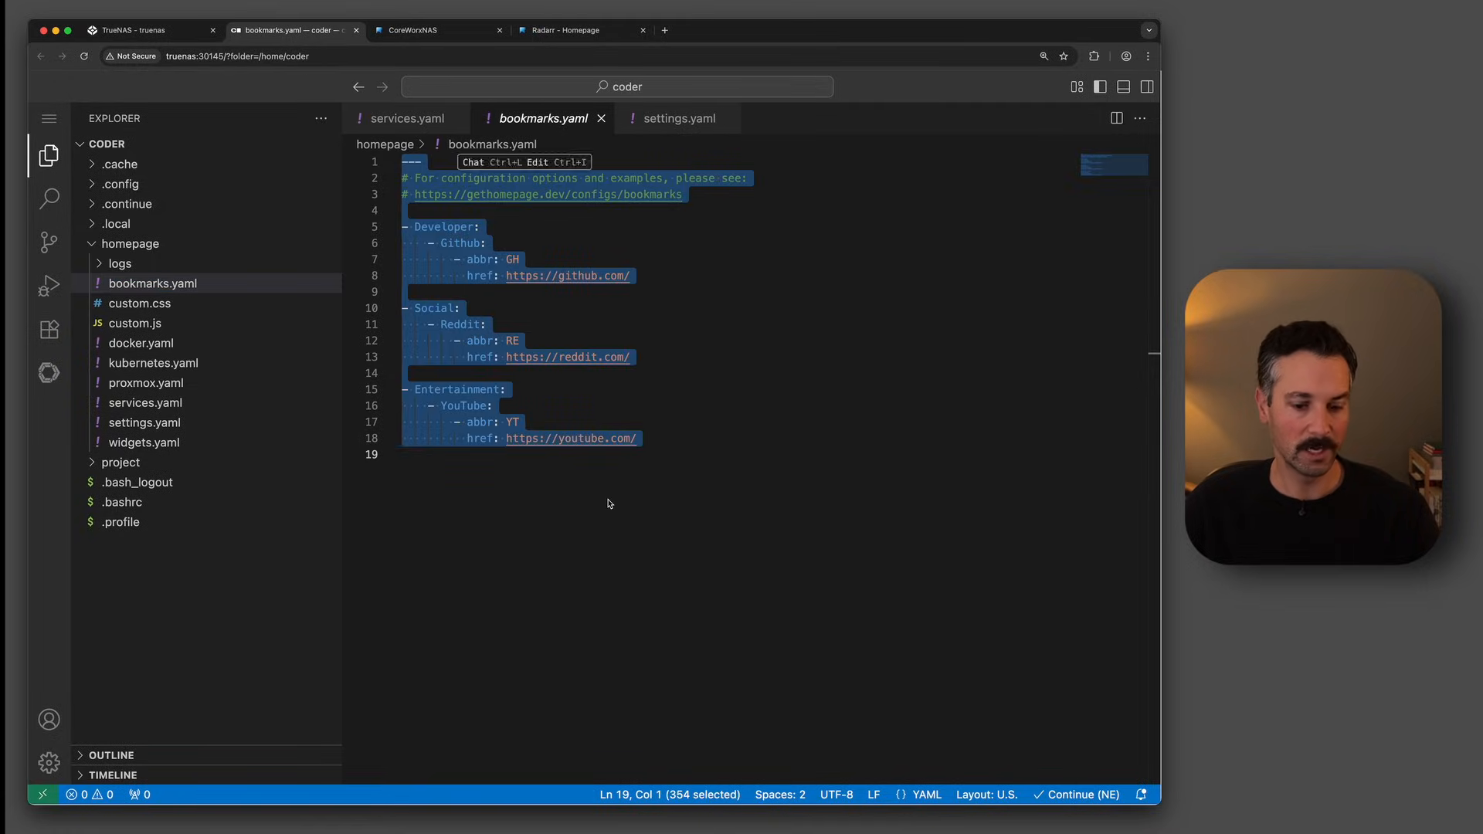
{"action": "type", "text": "--- # For configuration options and examples, please see: # https://gethomepage.dev/configs/bookmarks  - Bookmarks:     - Home Assistant:         - href: \"{{HOMEPAGE_VAR_HASS_IP}}\"           icon: home-assistant.png     - YouTube:         - abbr: YT           href: https://studio.youtube.com/           icon: youtube.png     - Github:         - abbr: GH           href: https://github.com/           icon: github.png     - Reddit:         - abbr: RE           href: https://reddit.com/           icon: reddit.png     - Get Book:         - icon: calibre-web-automated-book-downloader.png           href: \"{{HOMEPAGE_VAR_TRUENAS_URL}}:8084\"     - VS Code:         - icon: vscode.png           href: \"{{HOMEPAGE_VAR_CODE_SERVER_URL}}\""}
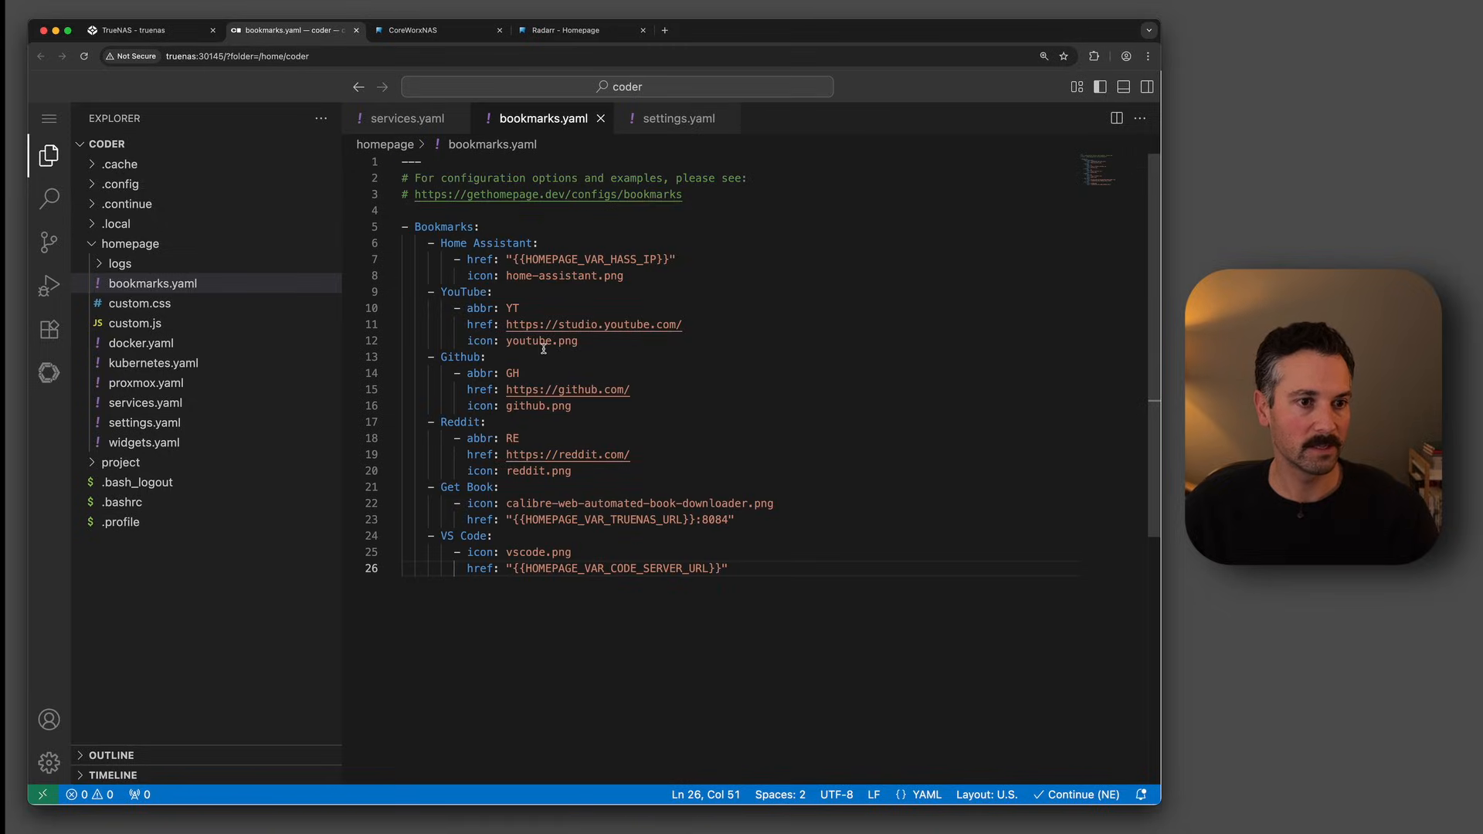
{"action": "left_click", "coordinate": [411, 35]}
{"action": "key", "text": "super+r"}
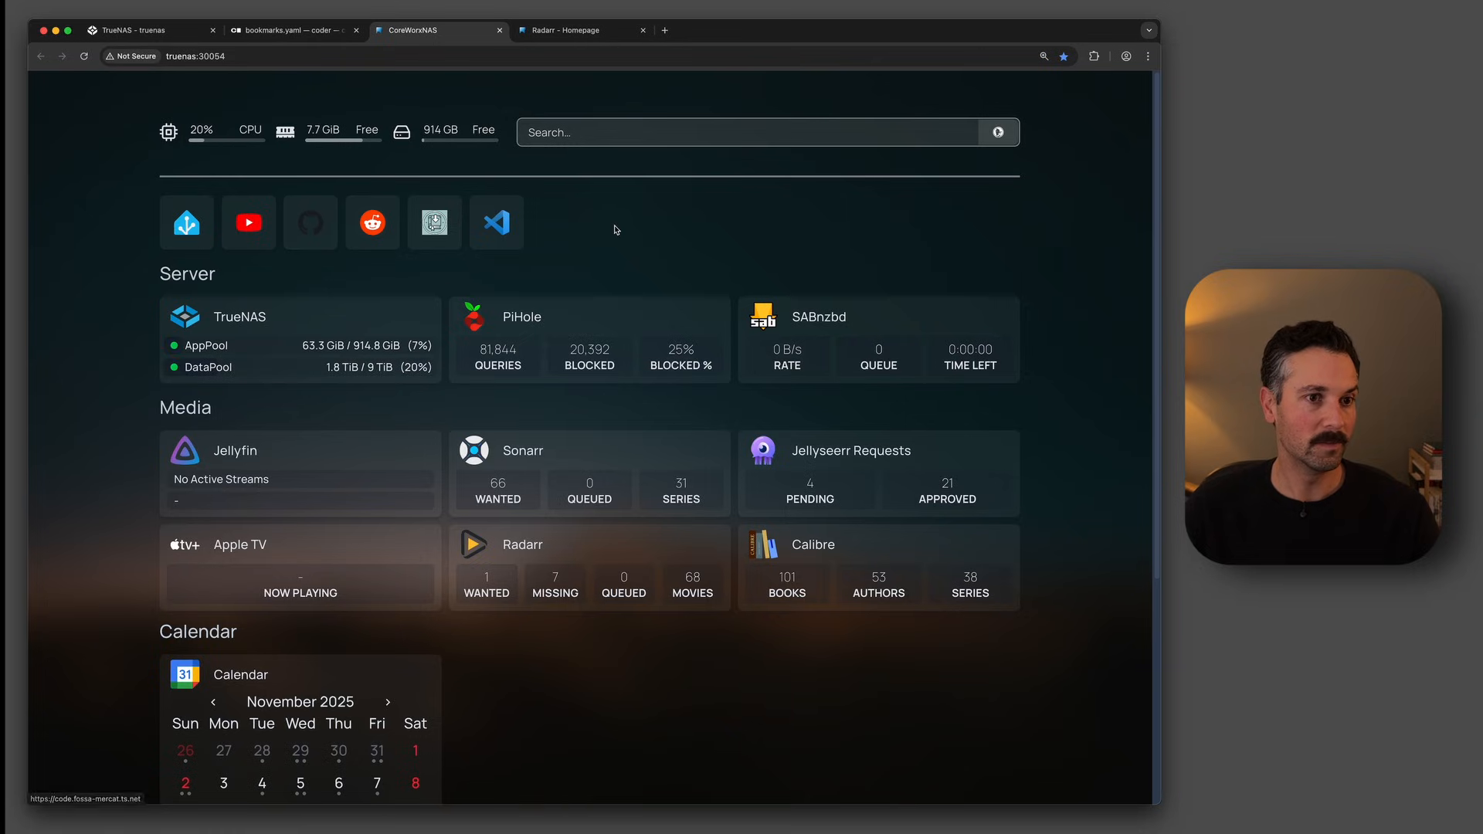
- Check the icon names in bookmarks.yaml and open dashboardicons.com in a new browser tab
{"action": "left_click", "coordinate": [271, 31]}
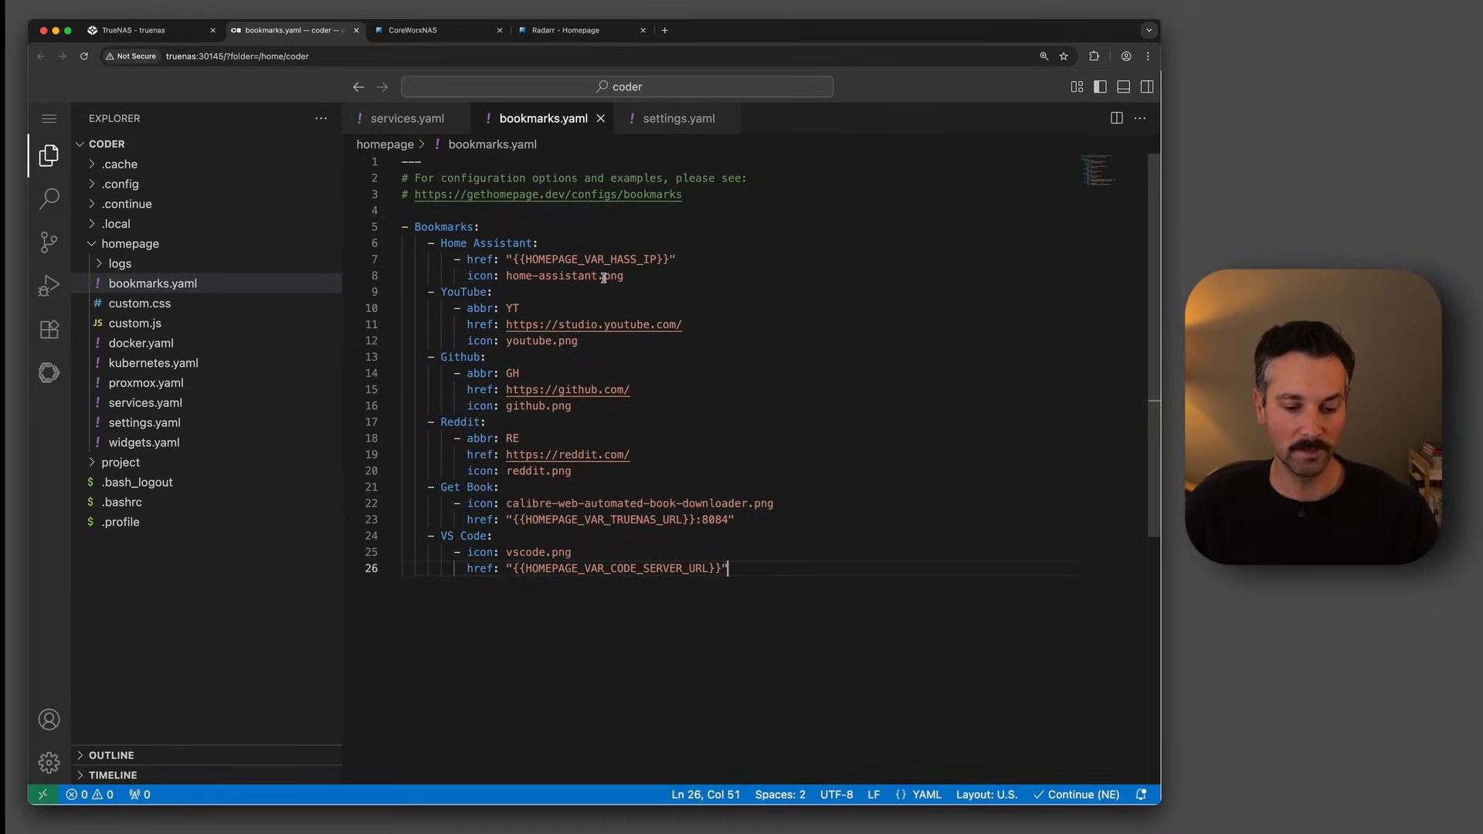
{"action": "key", "text": "super+t"}
{"action": "type", "text": "dashboardicons.com"}
{"action": "key", "text": "Return"}
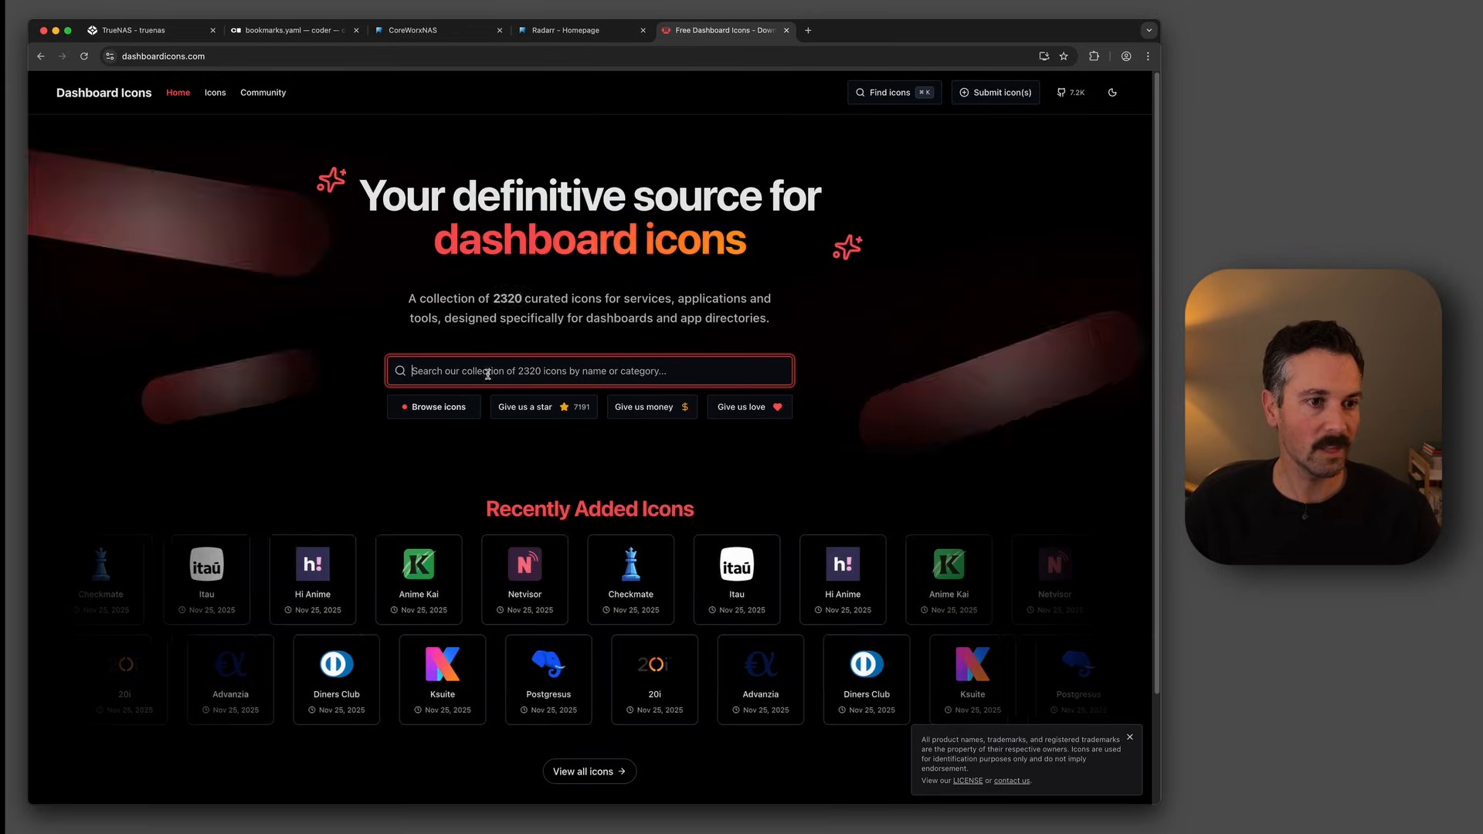
- Search the icon collection for "home assistant" and open the Home Assistant icon's page
{"action": "left_click", "coordinate": [488, 374]}
{"action": "type", "text": "home assis"}
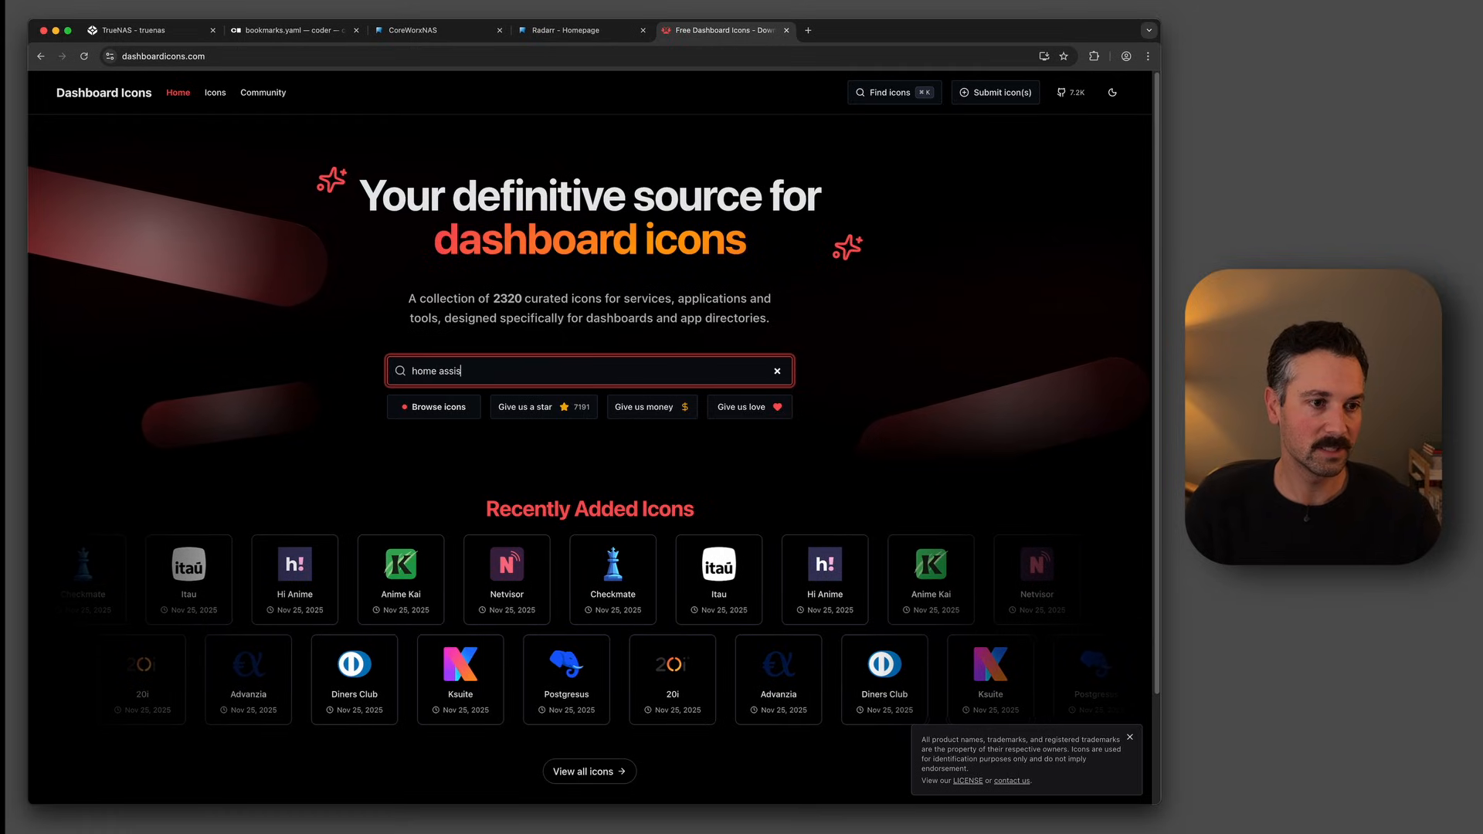
{"action": "type", "text": "tnat"}
{"action": "key", "text": "Return"}
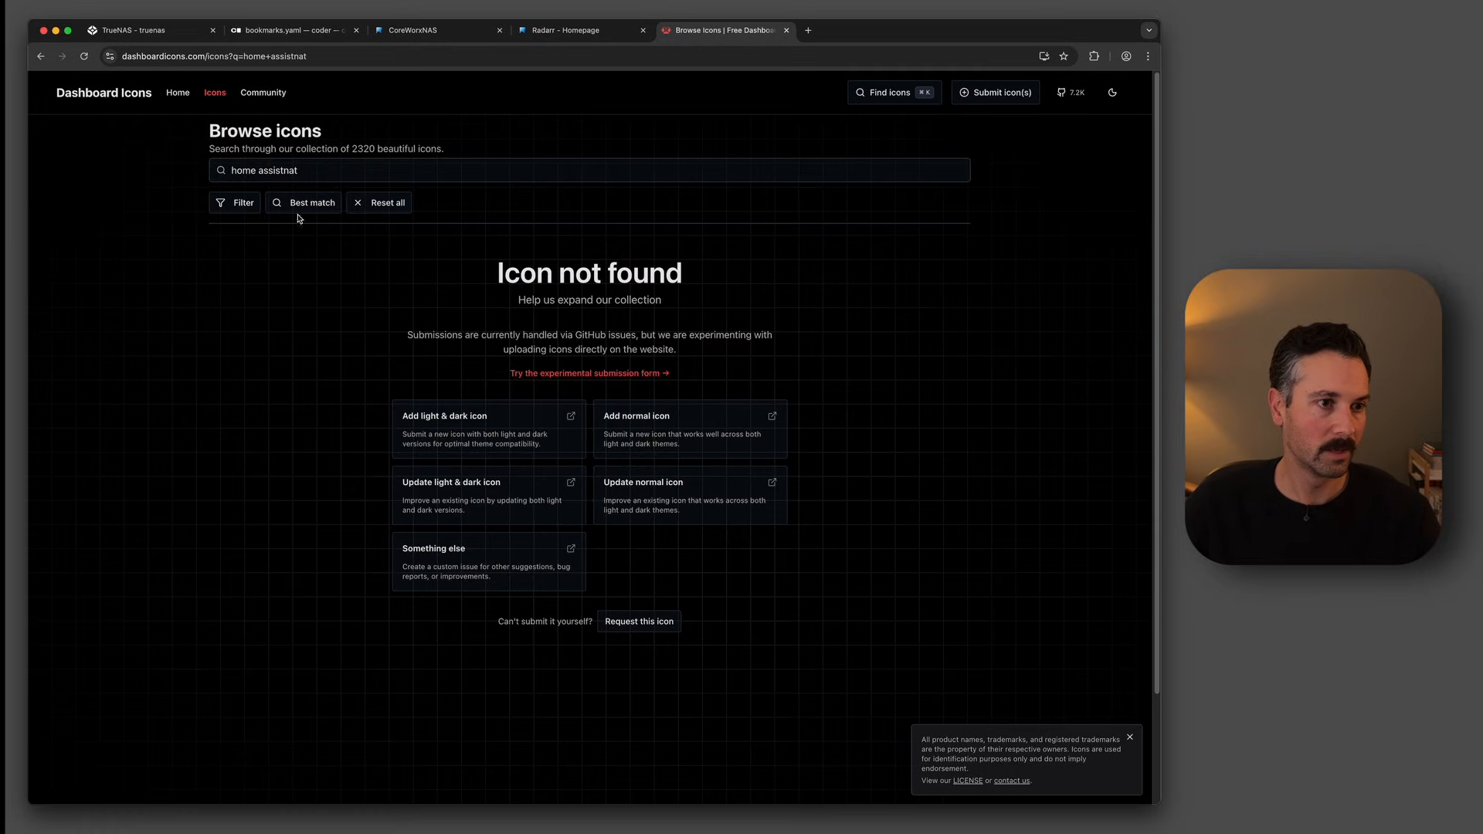
{"action": "double_click", "coordinate": [283, 170]}
{"action": "type", "text": "assistant"}
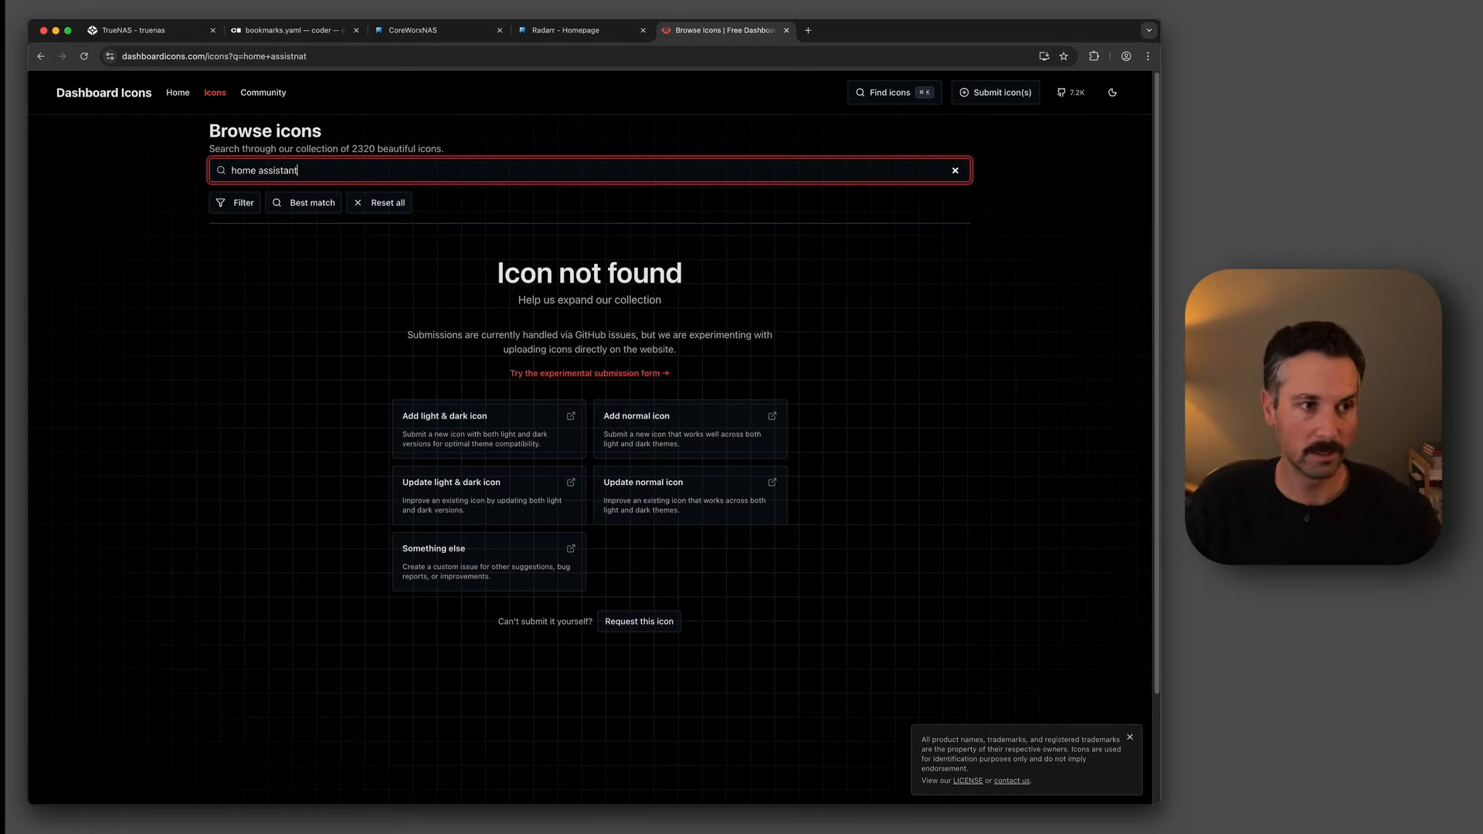
{"action": "left_click", "coordinate": [252, 282]}
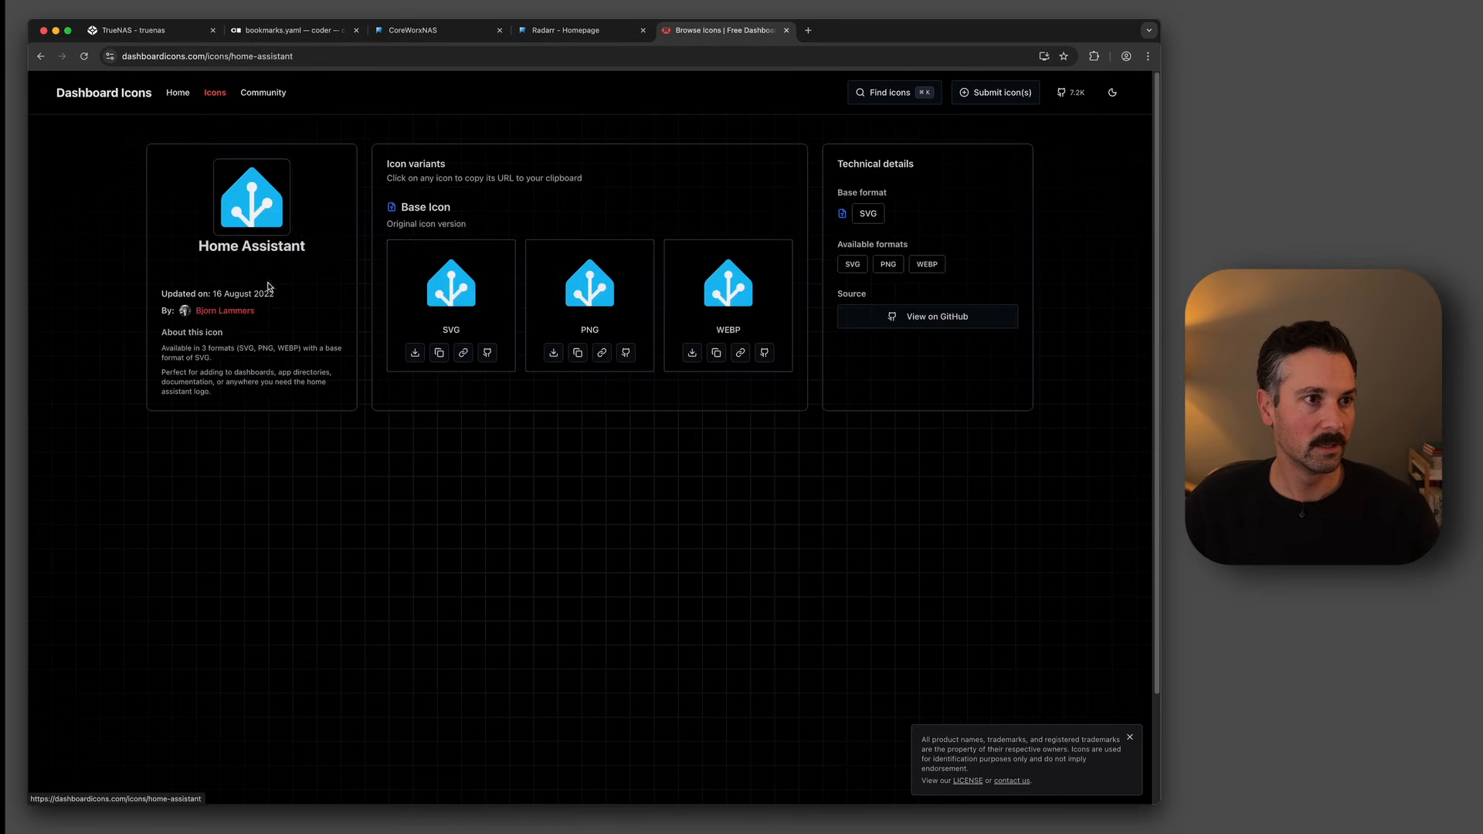
- Copy the URL of the Home Assistant icon's PNG variant and paste it as the browser address to inspect its file name
{"action": "left_click_drag", "start_coordinate": [235, 55], "coordinate": [320, 56]}
{"action": "left_click", "coordinate": [351, 60]}
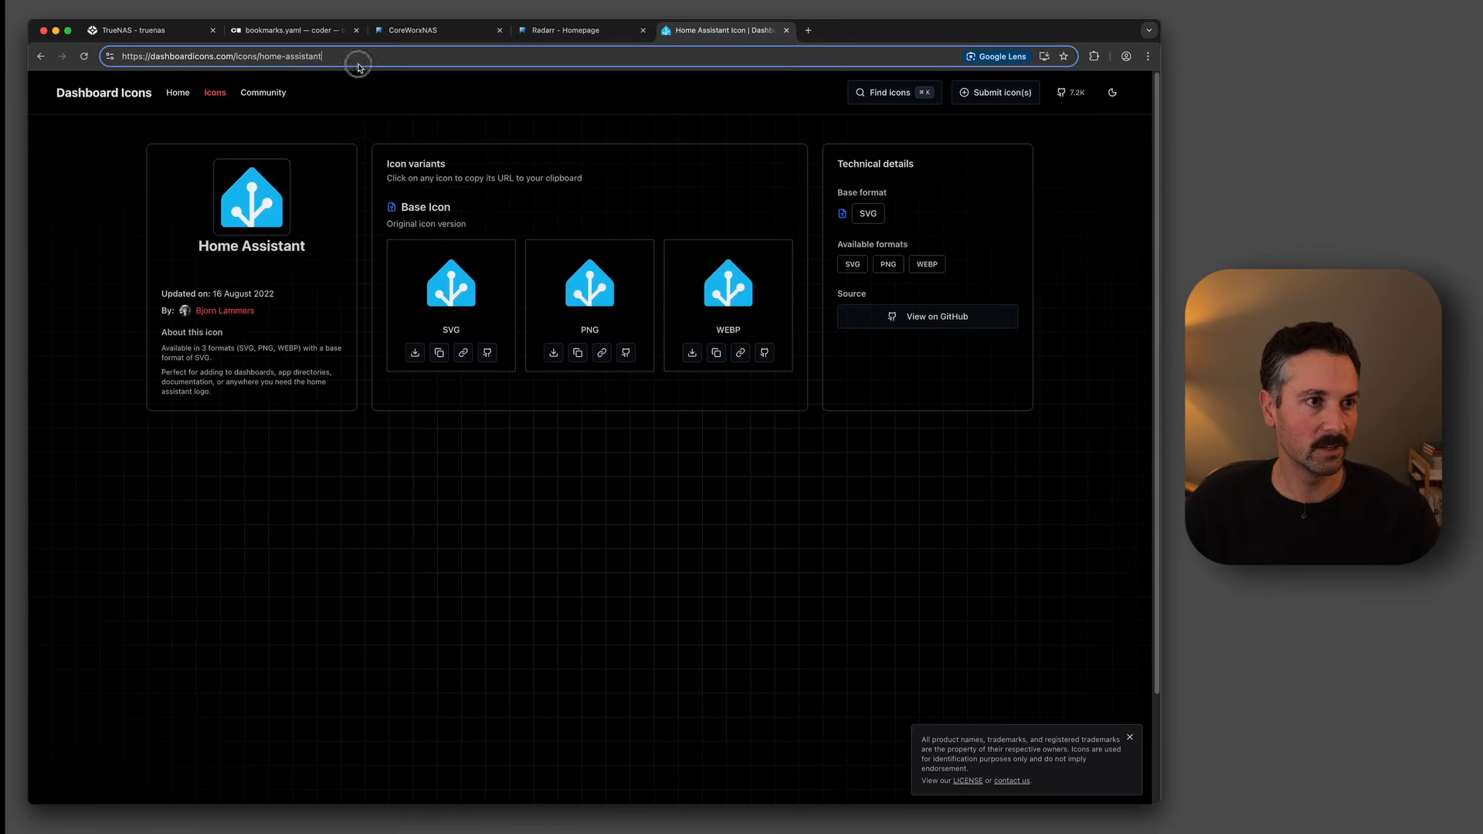
{"action": "left_click", "coordinate": [602, 354]}
{"action": "left_click", "coordinate": [308, 59]}
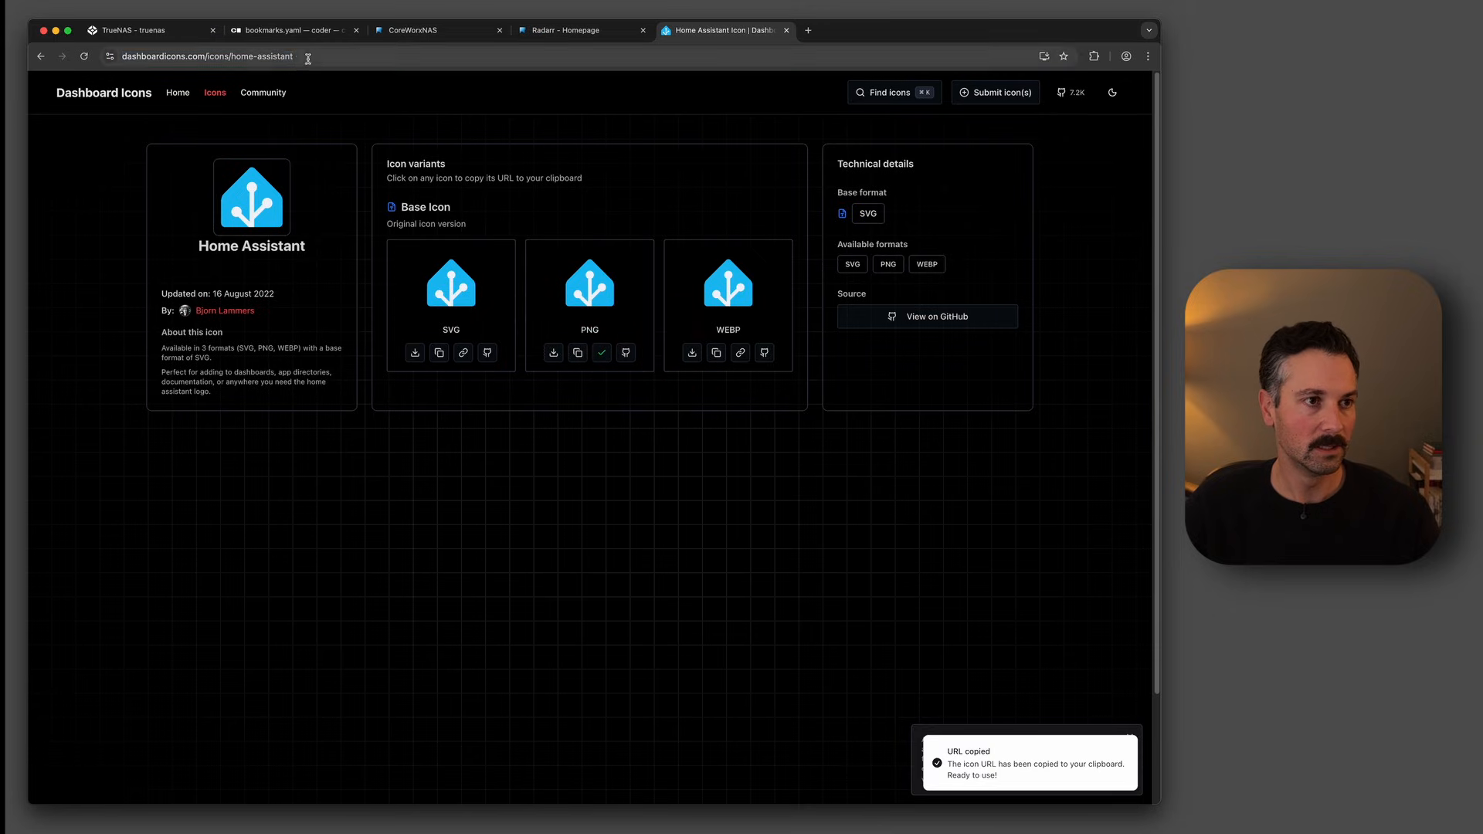
{"action": "key", "text": "super+v"}
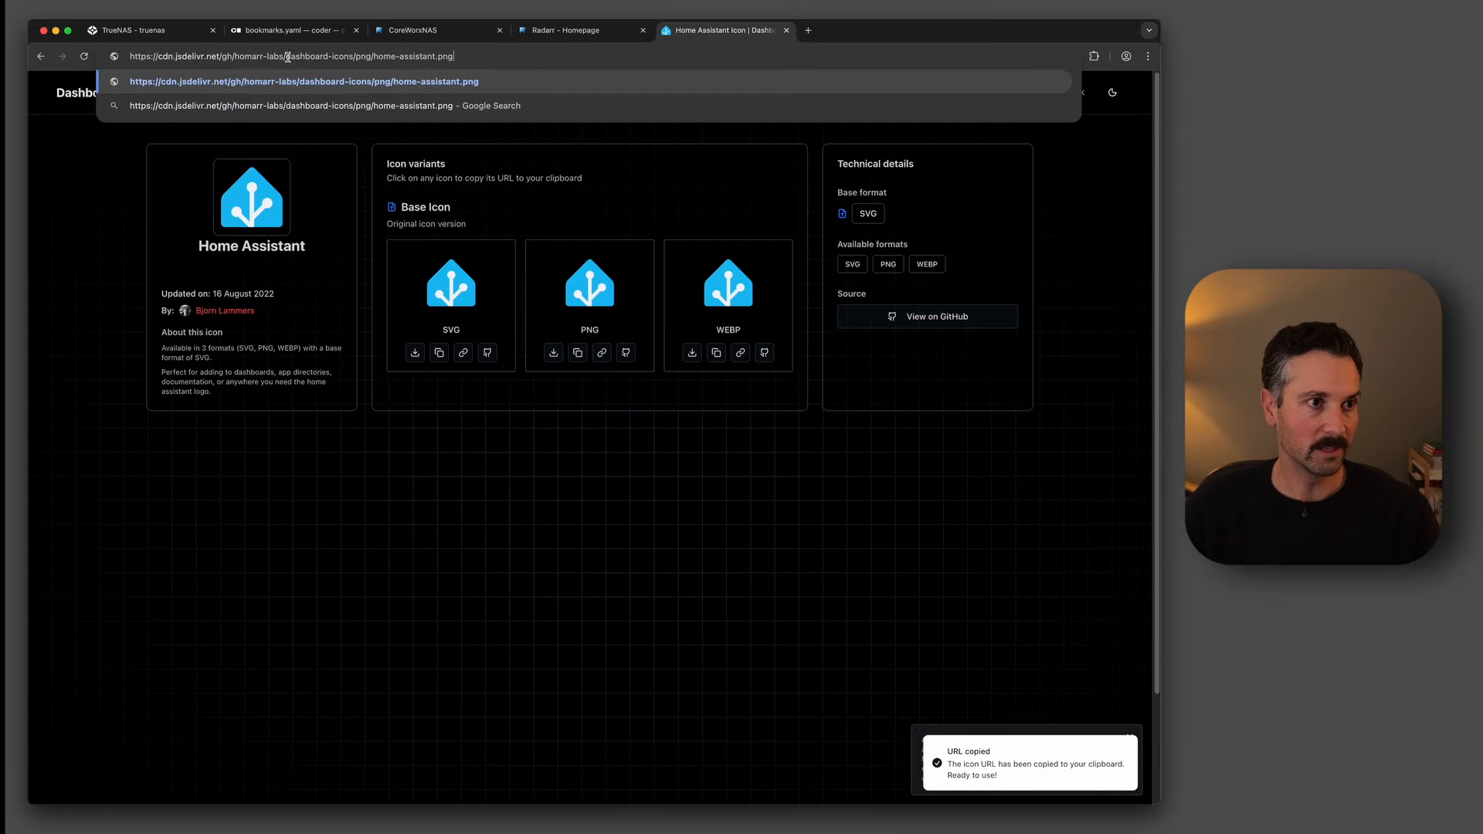
- Examine the file name at the end of the icon's URL and compare it with the icon entries in bookmarks.yaml
{"action": "left_click_drag", "start_coordinate": [286, 56], "coordinate": [471, 54]}
{"action": "left_click", "coordinate": [401, 56]}
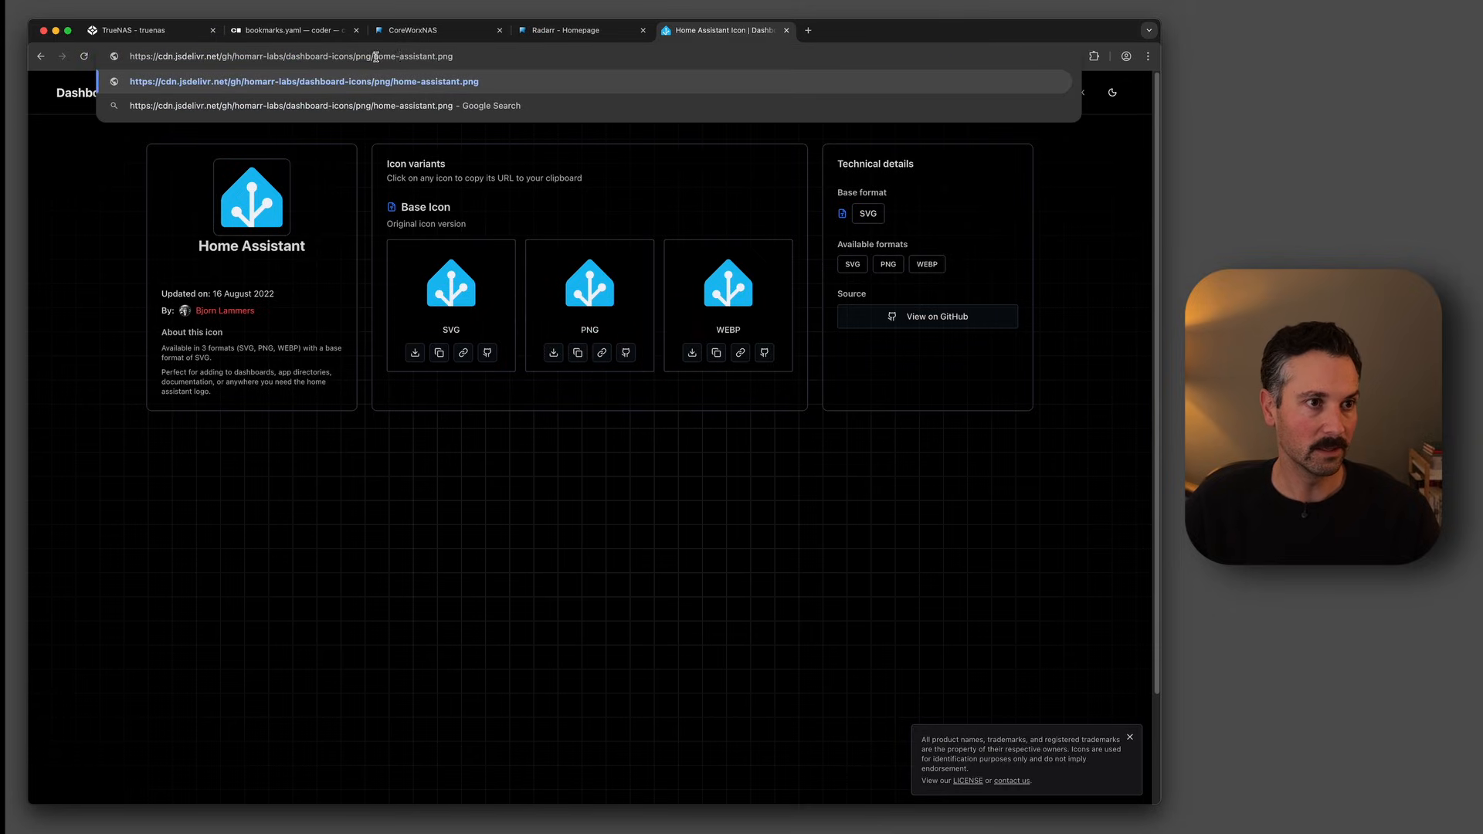
{"action": "left_click_drag", "start_coordinate": [375, 56], "coordinate": [491, 56]}
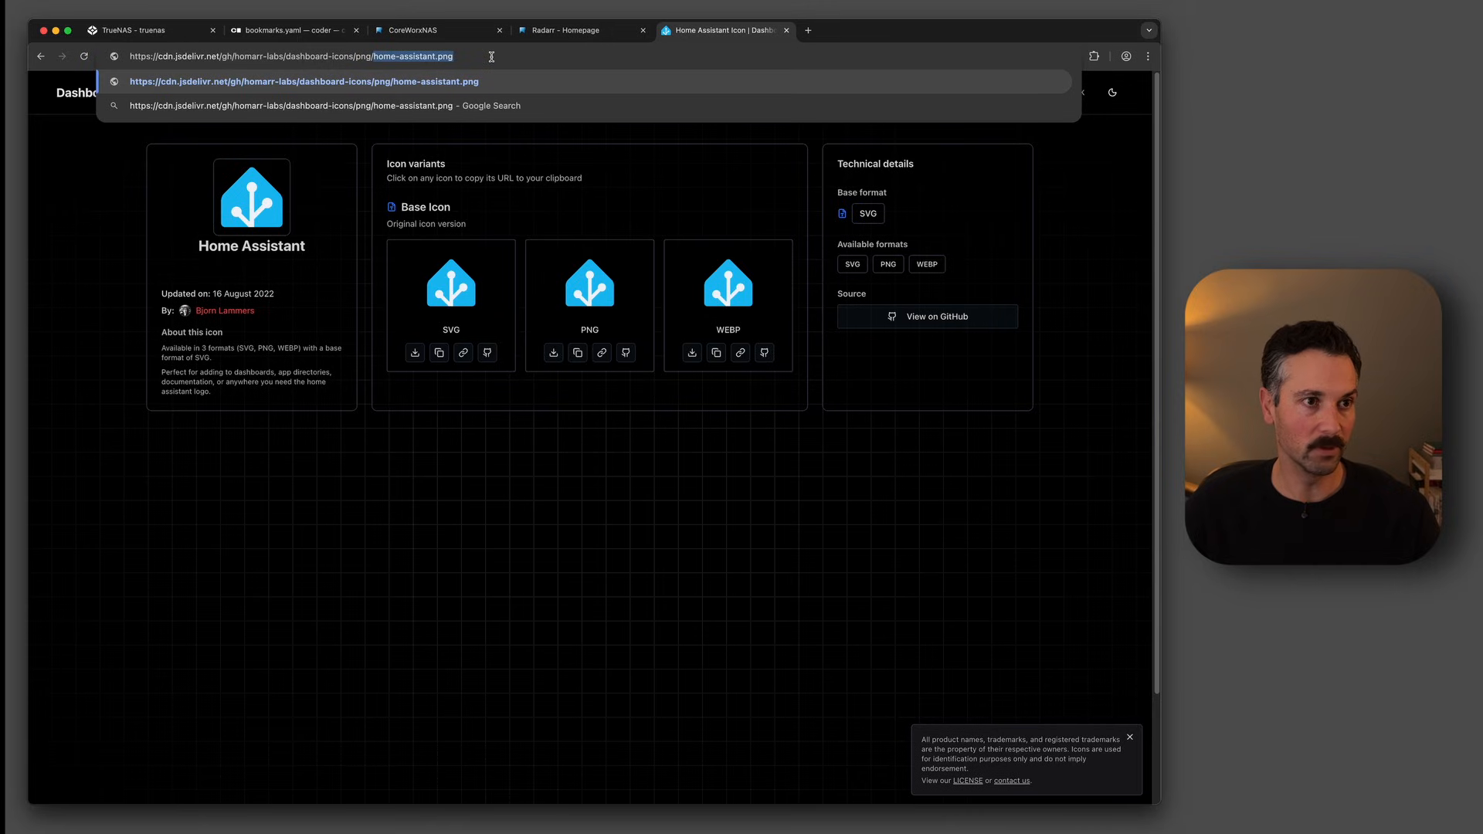
{"action": "left_click", "coordinate": [539, 490]}
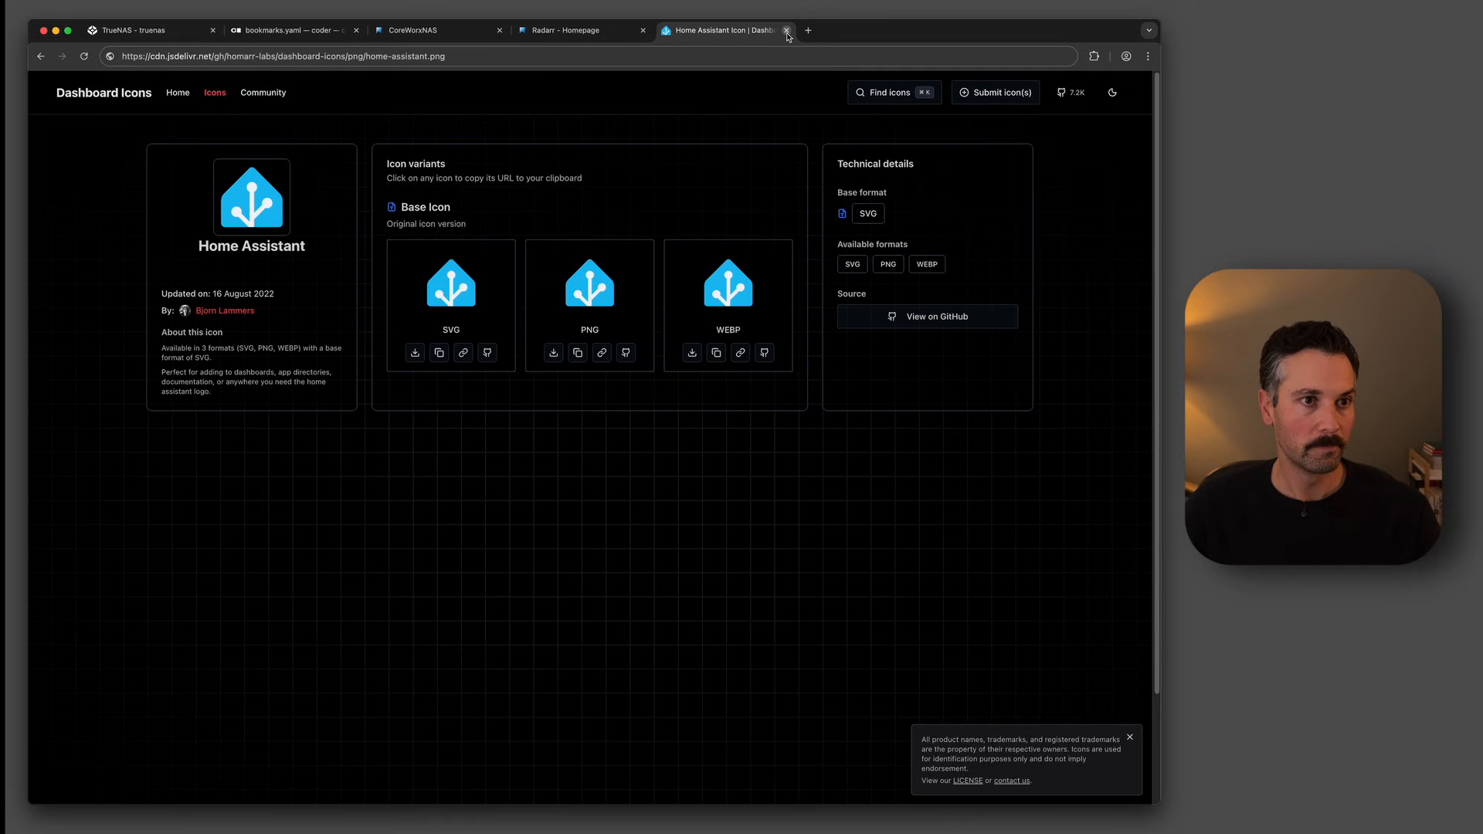
{"action": "left_click", "coordinate": [288, 30]}
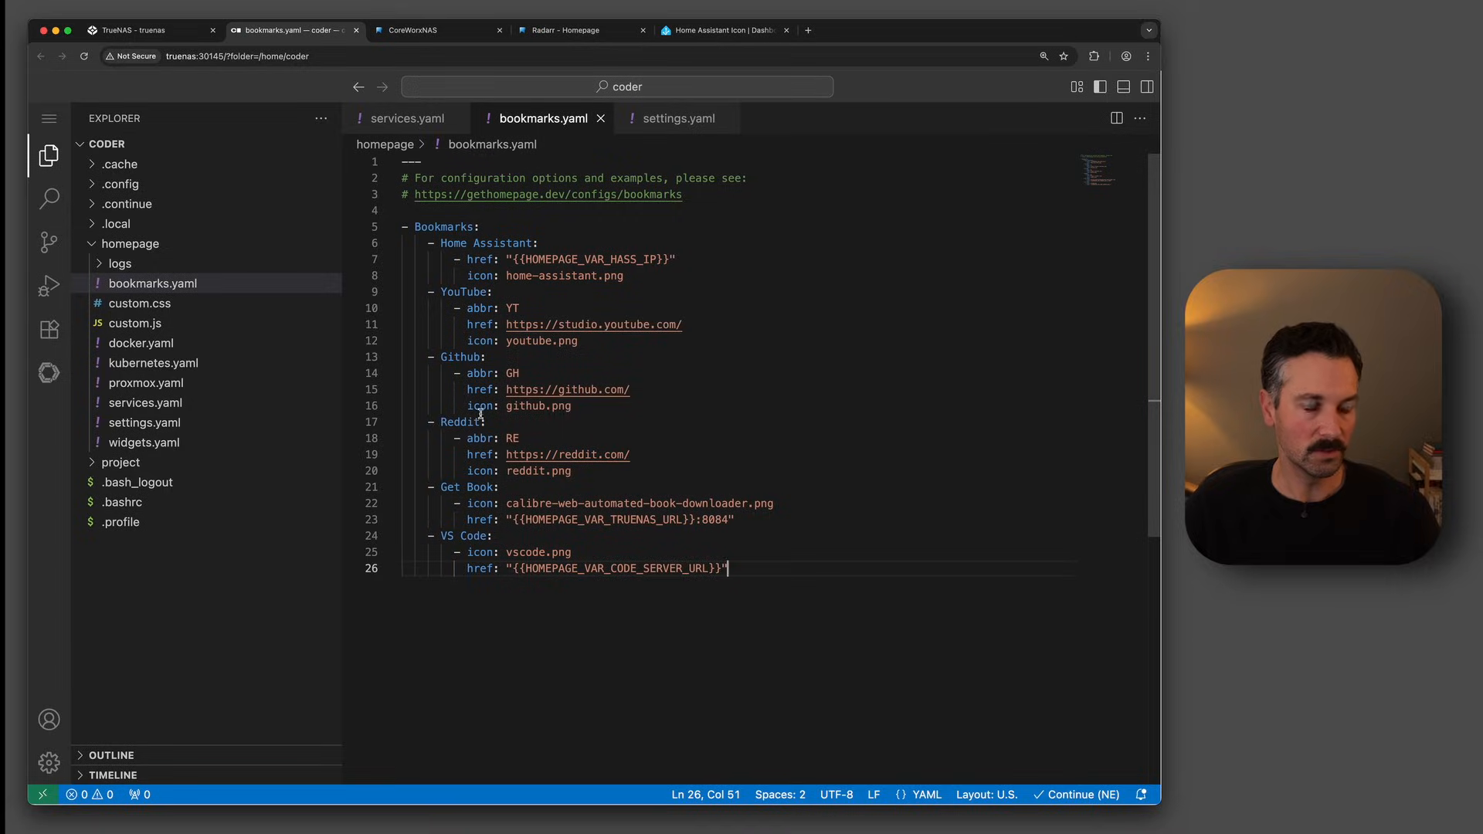
{"action": "left_click", "coordinate": [608, 553]}
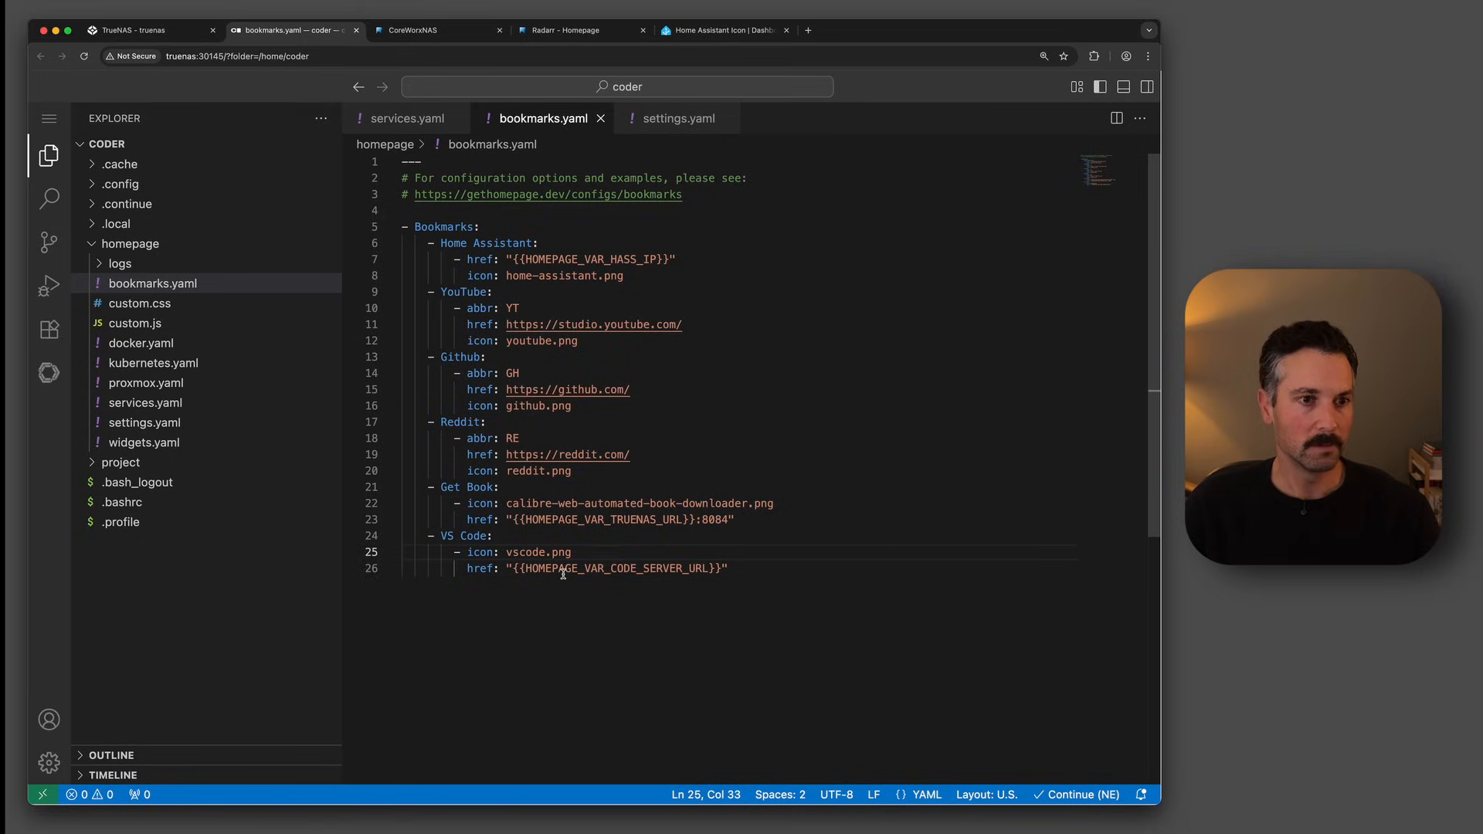
- Replace widgets.yaml's contents with the prepared resources, Google search, datetime and openmeteo widgets, using metric units and the HOMEPAGE_VAR_LAT and HOMEPAGE_VAR_LONG variables
{"action": "left_click", "coordinate": [197, 442]}
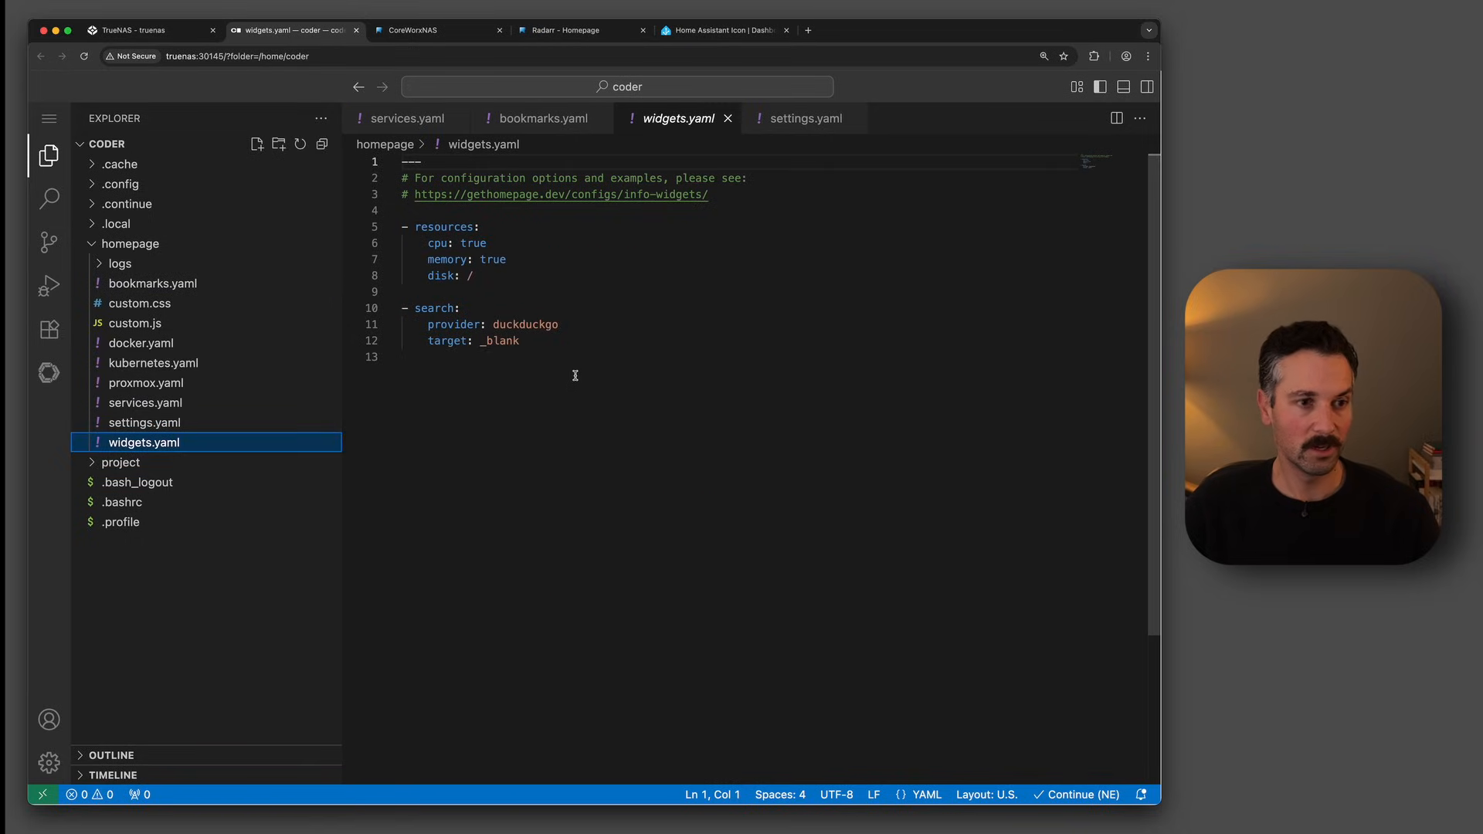
{"action": "left_click", "coordinate": [1196, 772]}
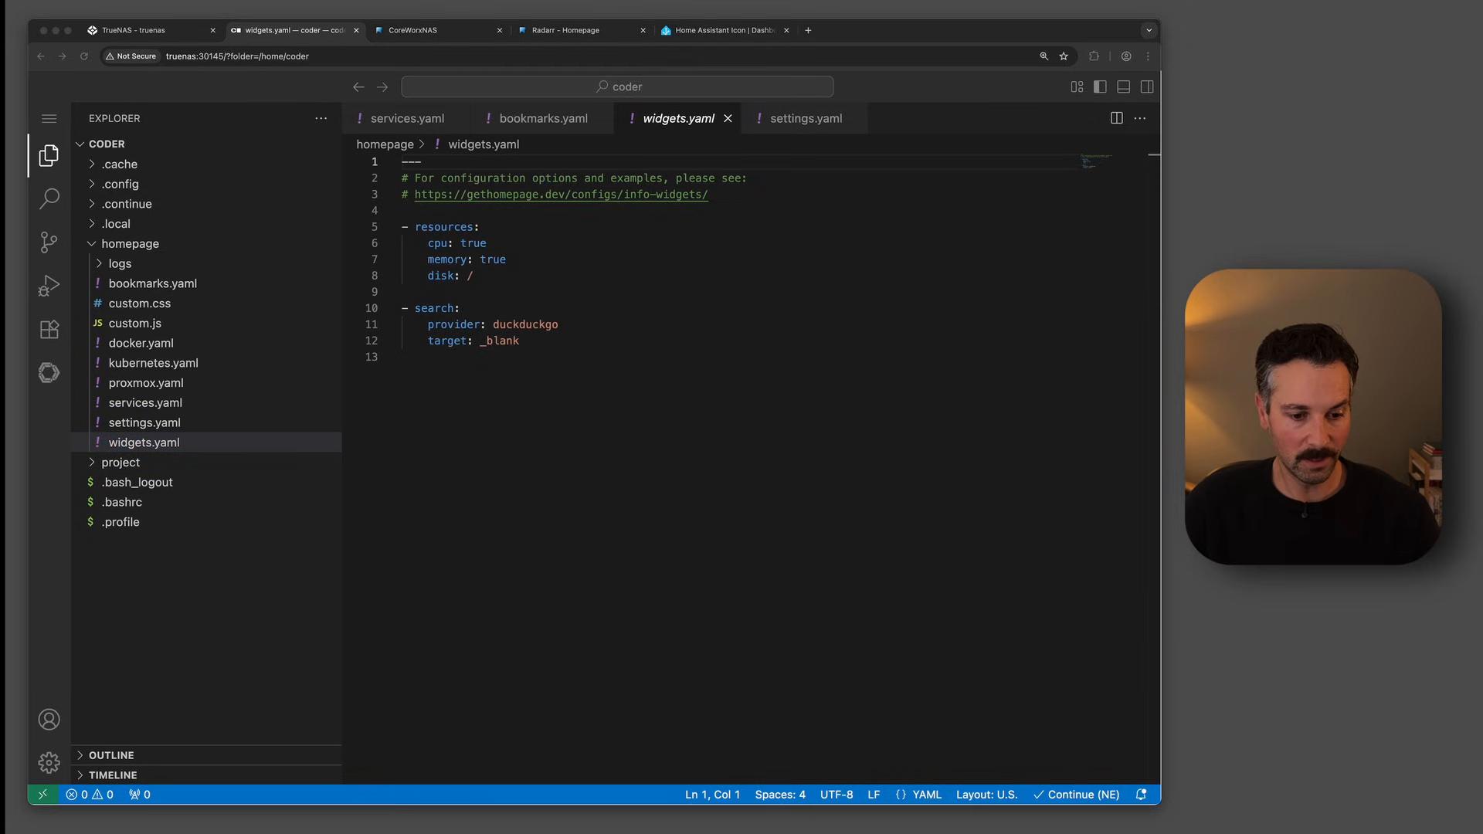
{"action": "left_click", "coordinate": [532, 454]}
{"action": "key", "text": "ctrl+a"}
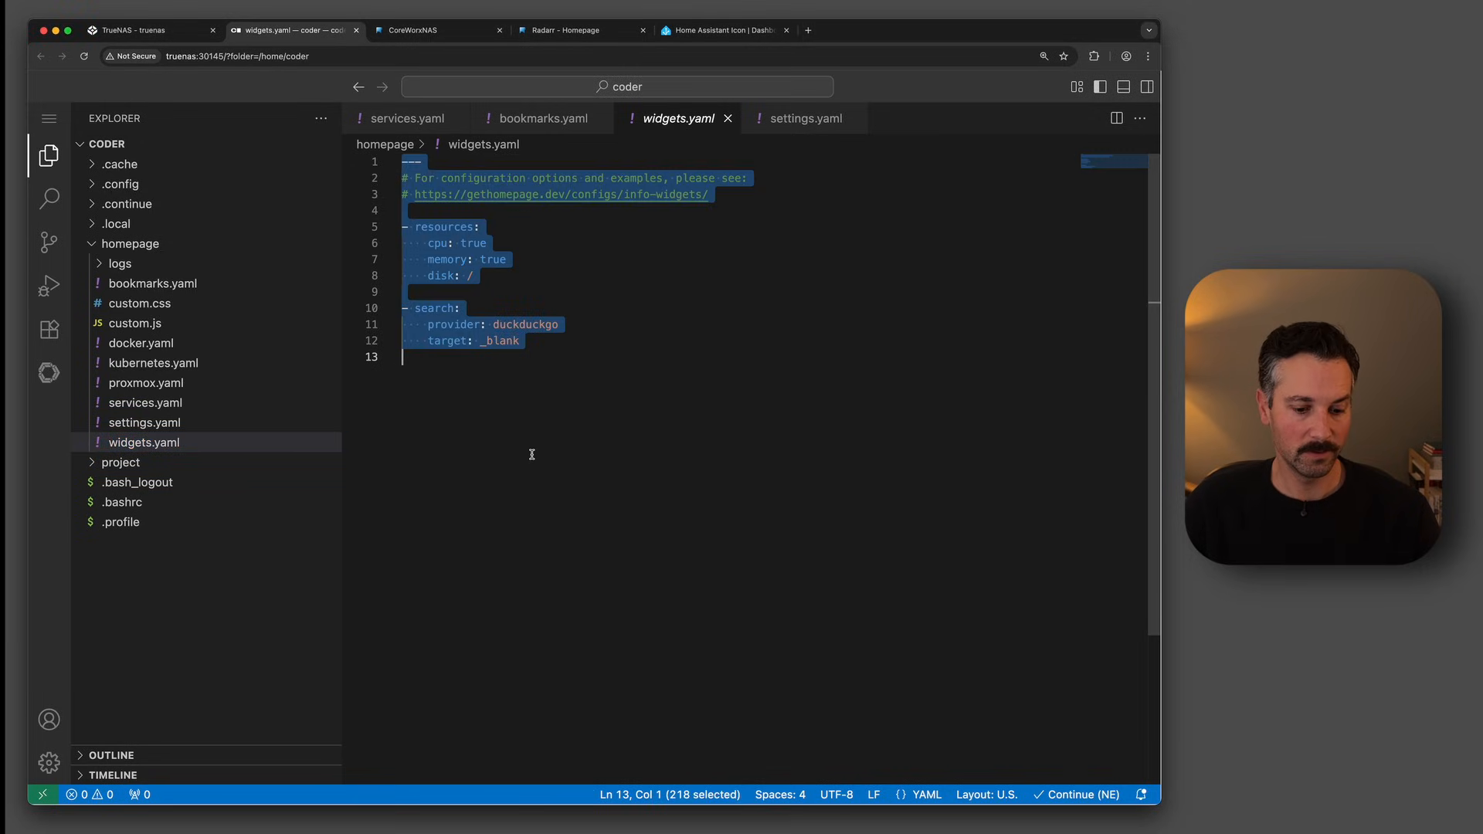
{"action": "key", "text": "ctrl+v"}
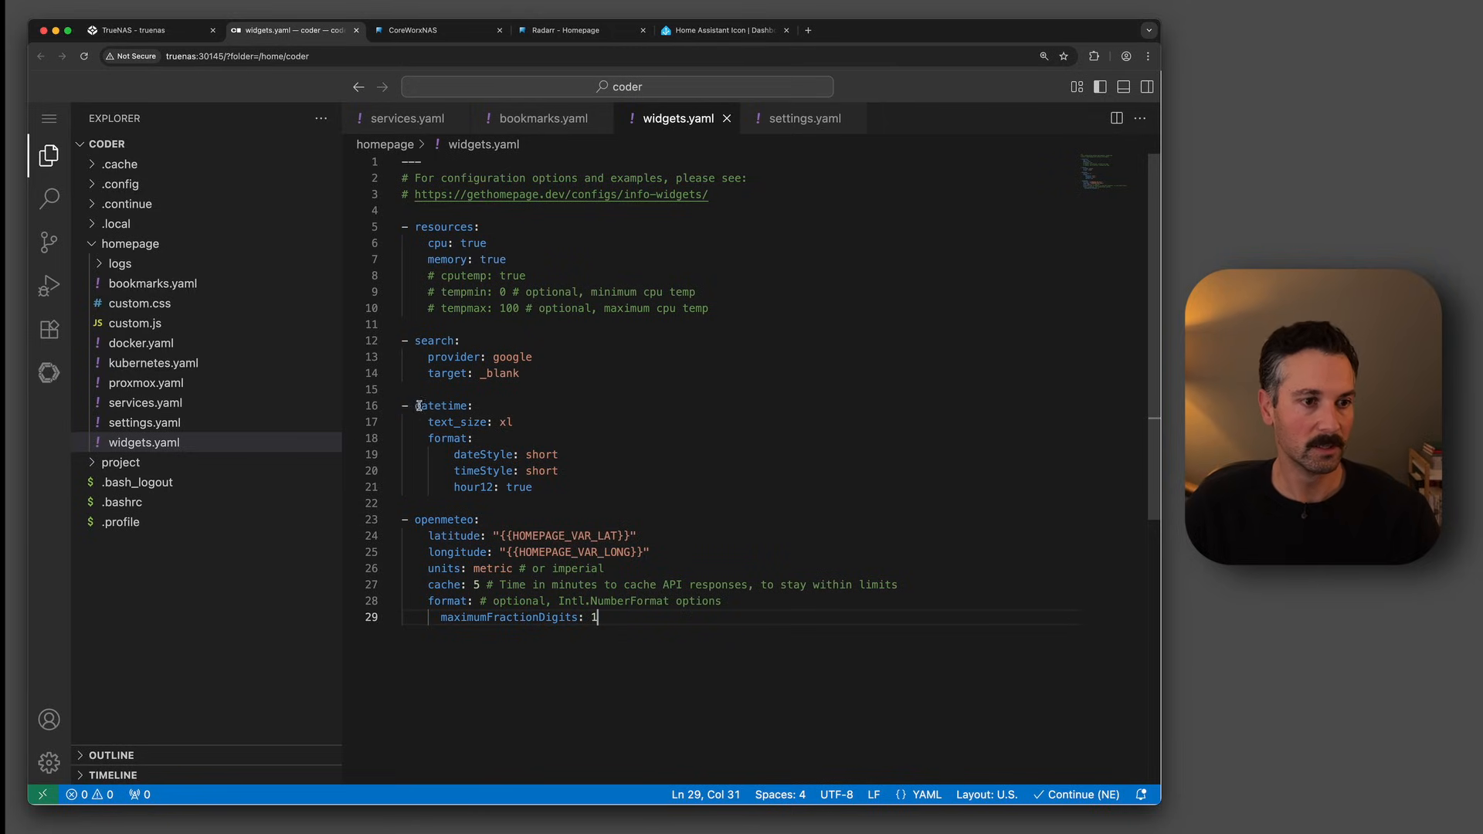
- Review the datetime and openmeteo blocks in widgets.yaml
{"action": "left_click_drag", "start_coordinate": [421, 405], "coordinate": [564, 479]}
{"action": "left_click", "coordinate": [476, 519]}
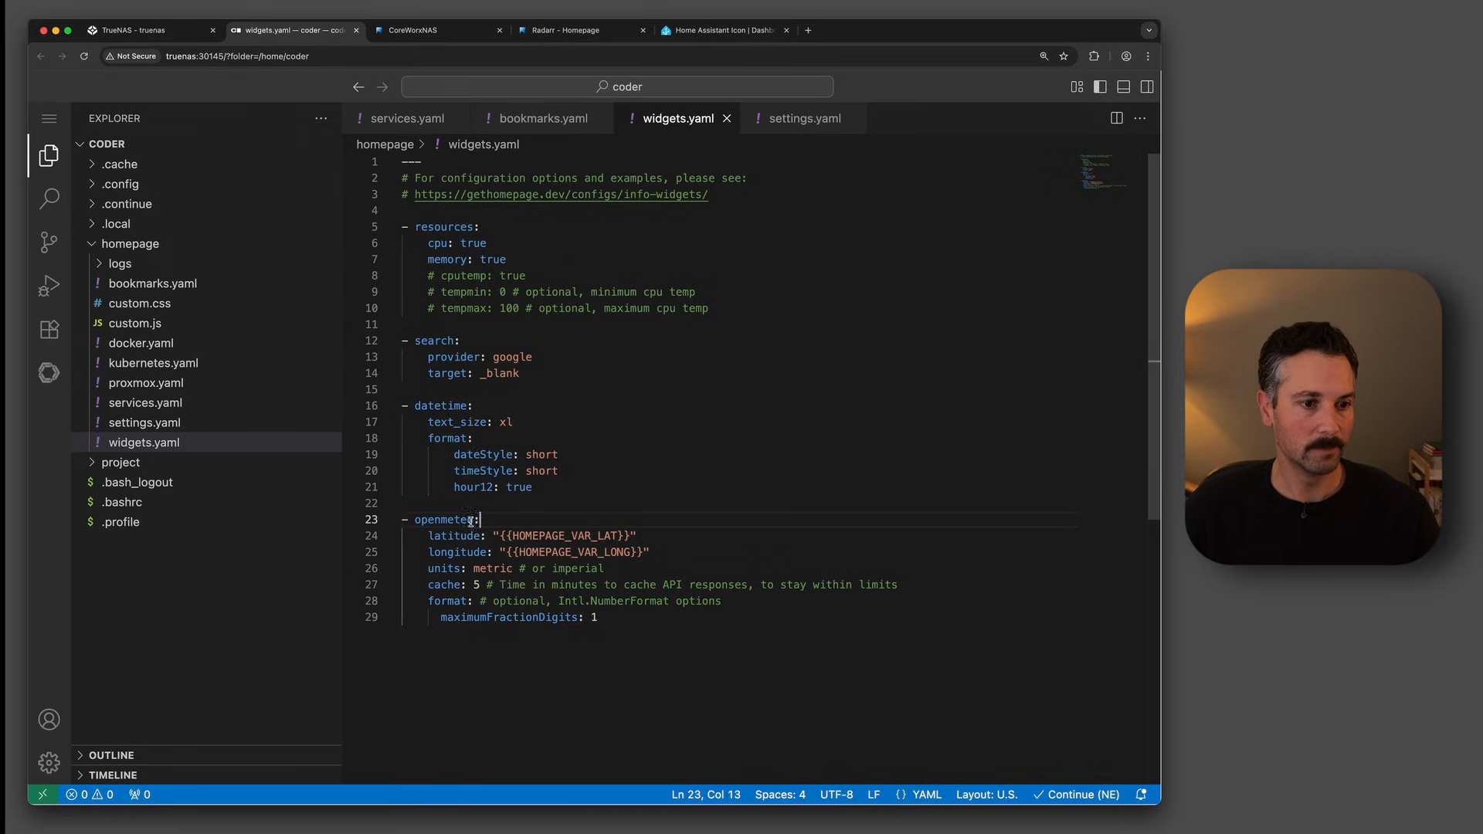
{"action": "left_click_drag", "start_coordinate": [417, 519], "coordinate": [639, 646]}
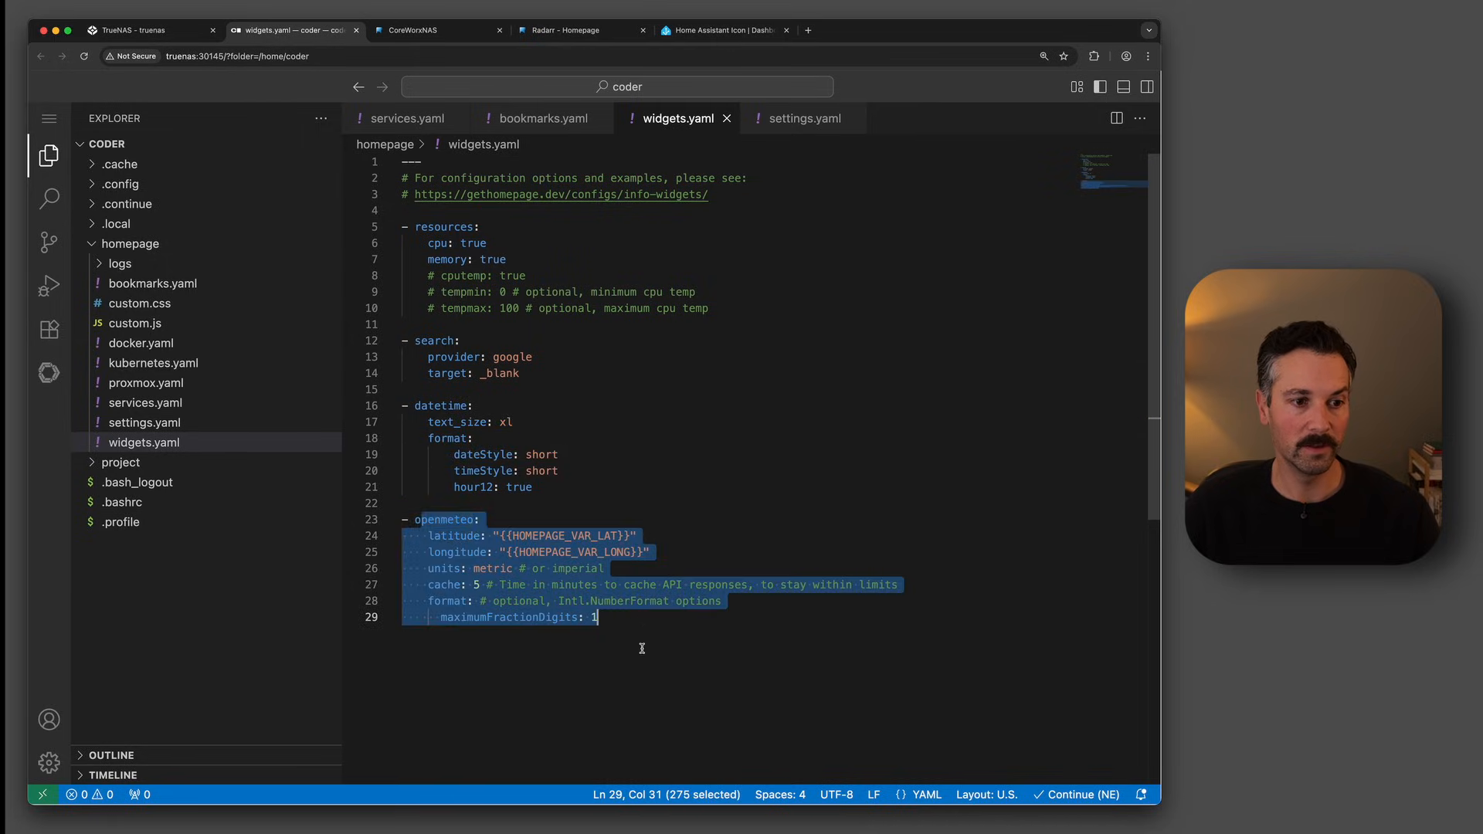
{"action": "left_click", "coordinate": [639, 646]}
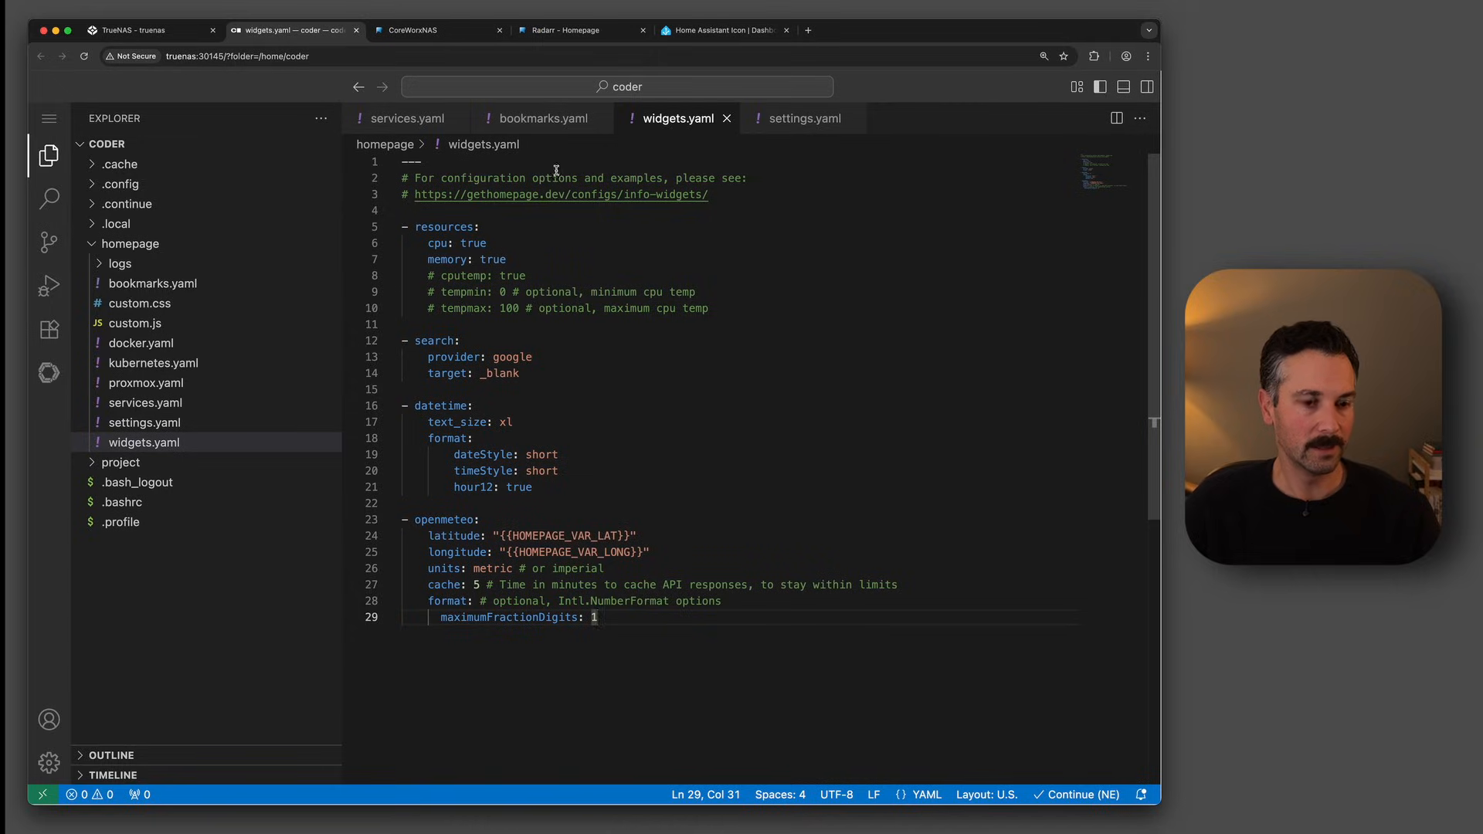
- Switch to the Homepage dashboard and look over its header widgets, bookmarks, service cards and calendar
{"action": "left_click", "coordinate": [422, 30]}
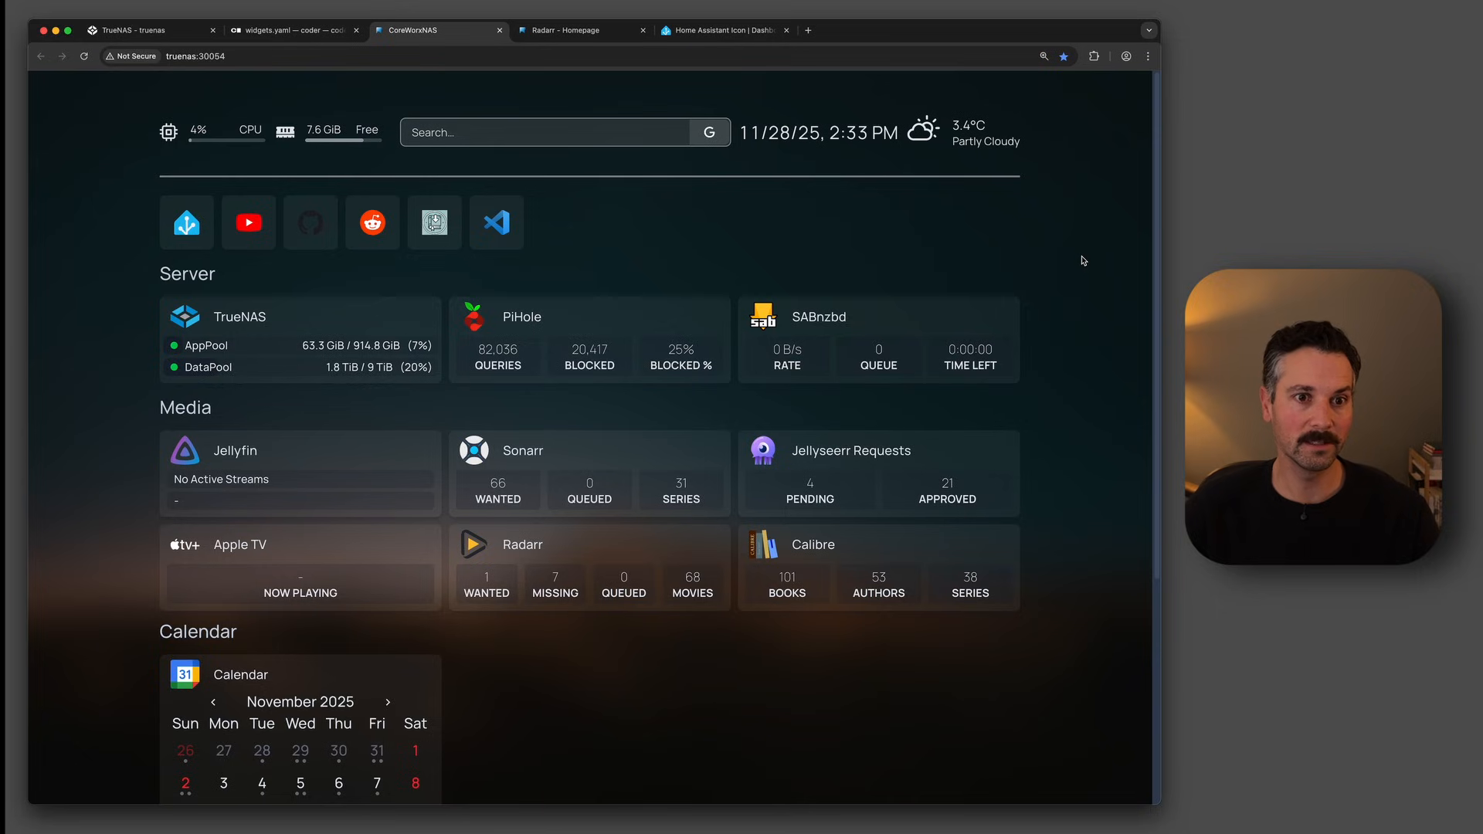
{"action": "scroll", "coordinate": [1080, 272], "scroll_direction": "down", "scroll_amount": 2}
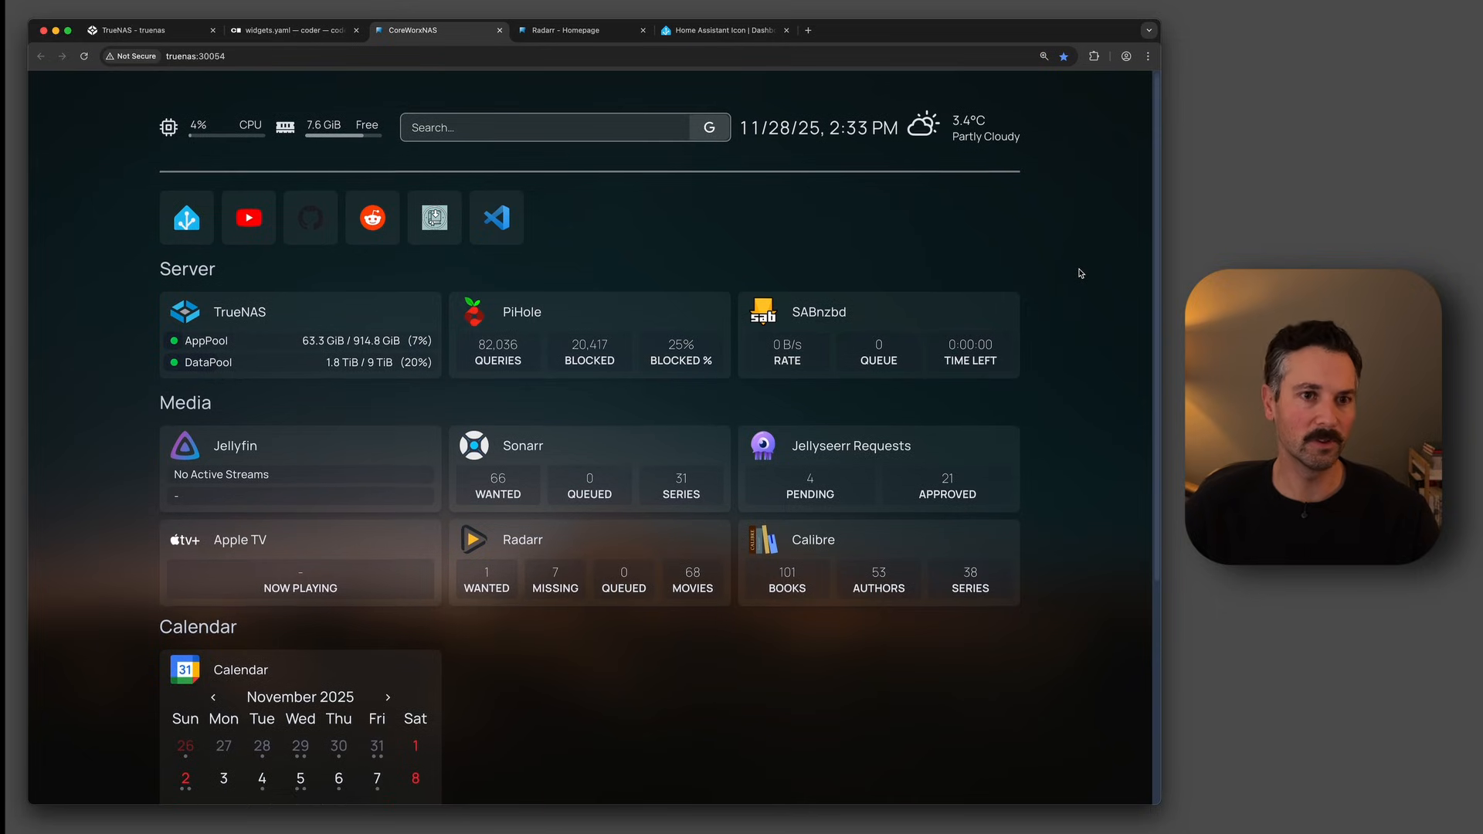
{"action": "scroll", "coordinate": [1080, 273], "scroll_direction": "down", "scroll_amount": 1}
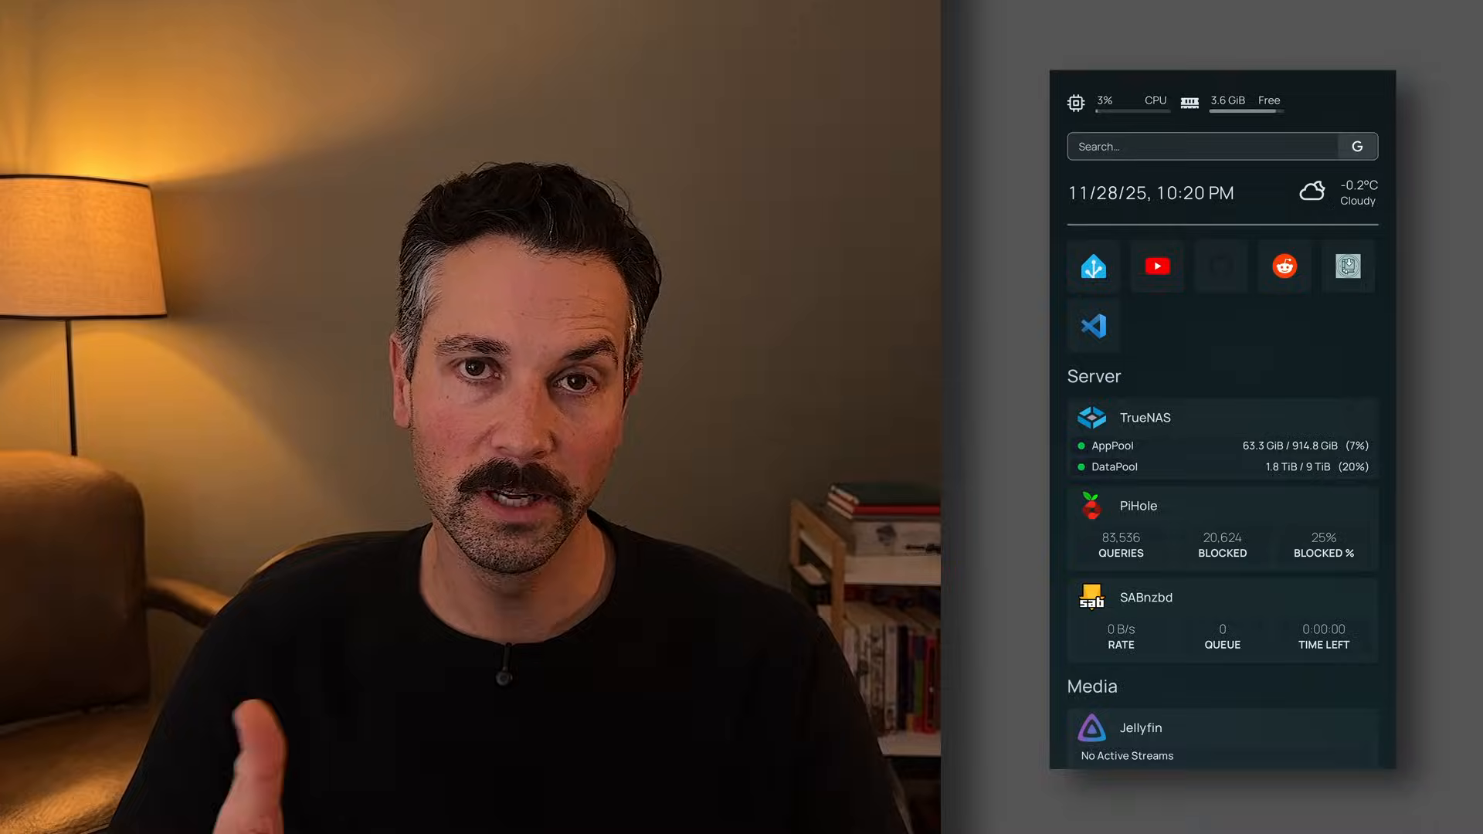
{"action": "scroll", "coordinate": [1223, 420], "scroll_direction": "down", "scroll_amount": 4}
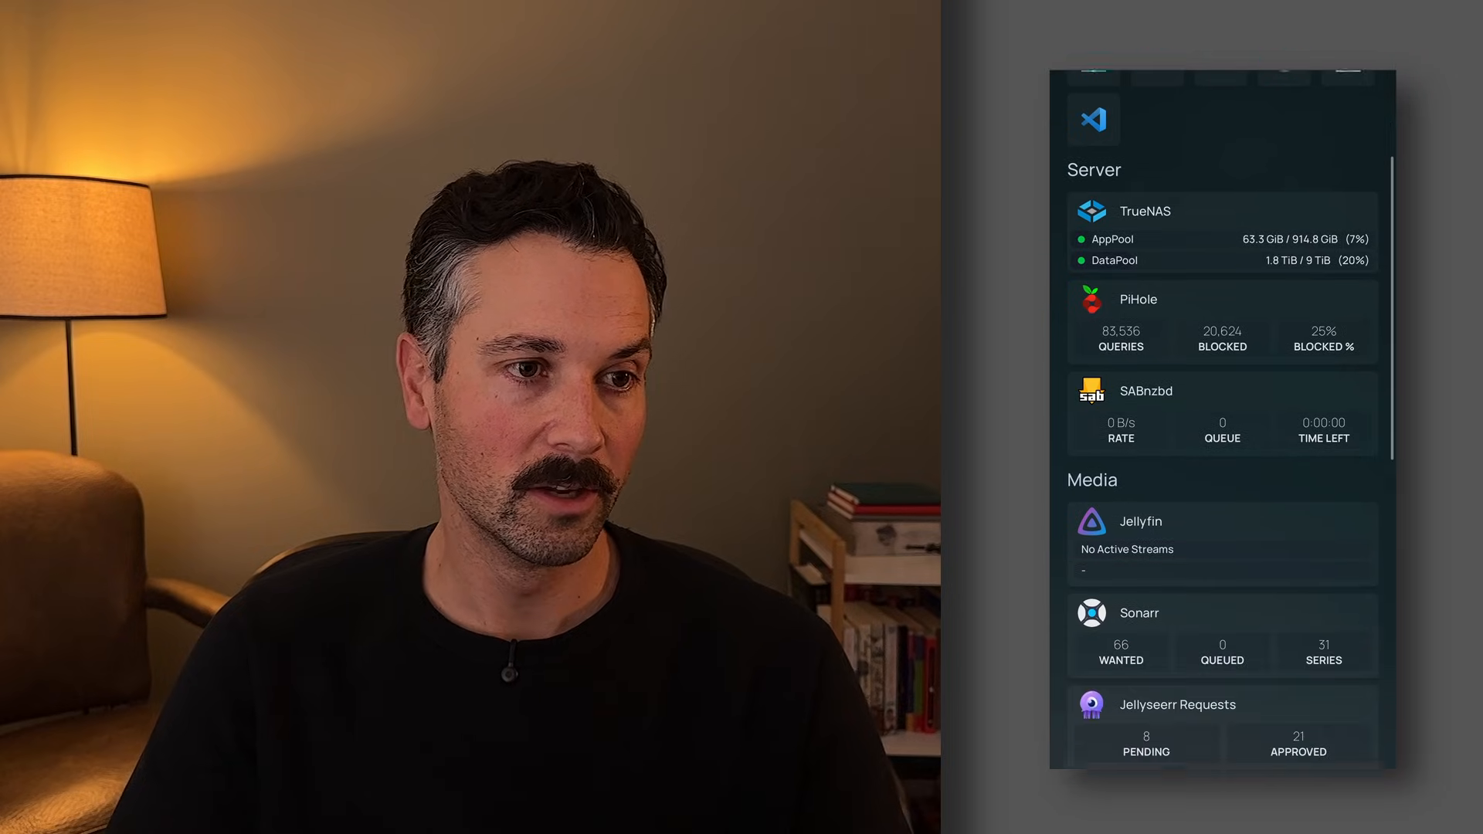
{"action": "scroll", "coordinate": [1223, 419], "scroll_direction": "down", "scroll_amount": 5}
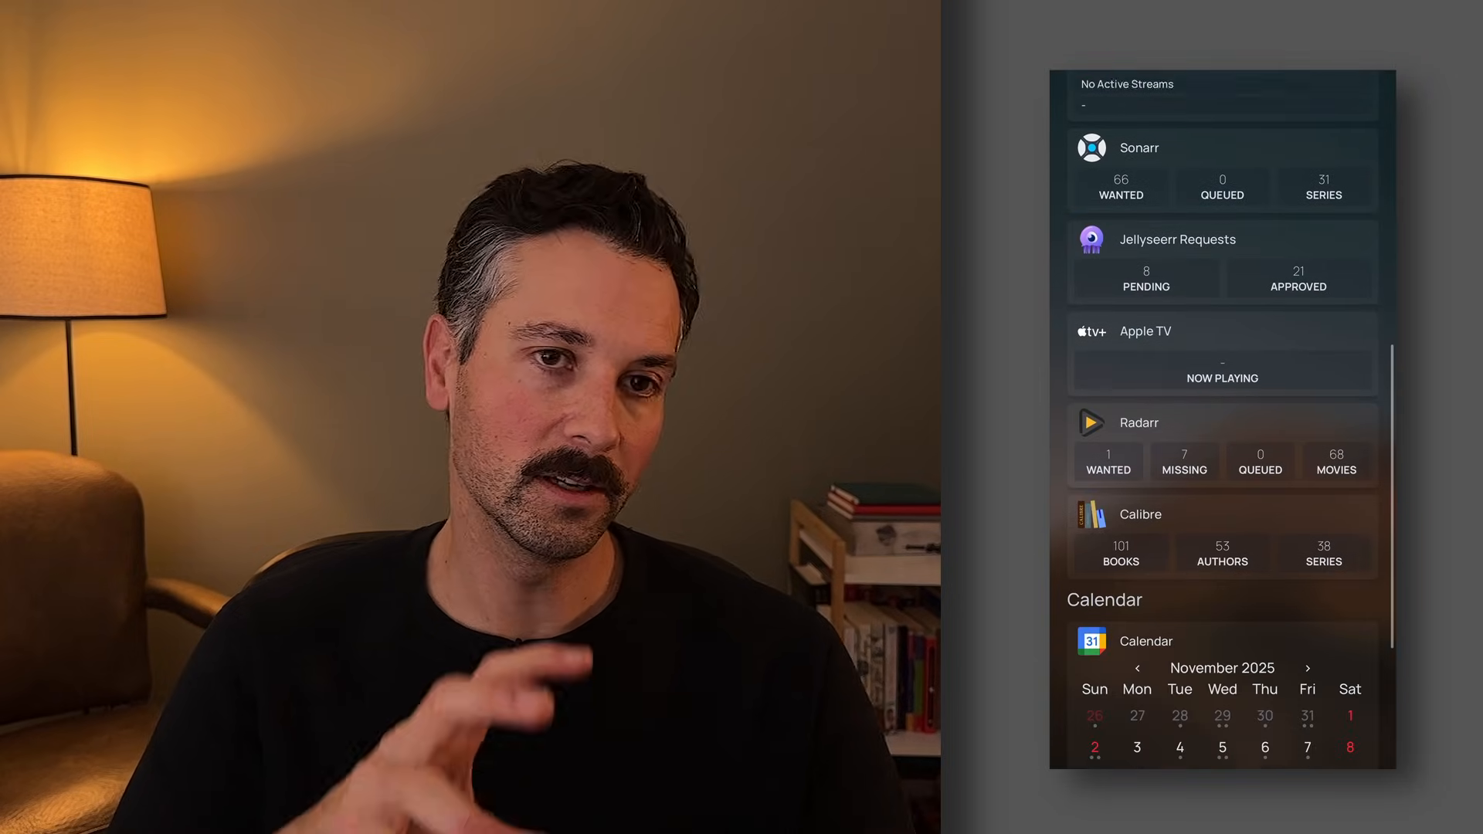
{"action": "scroll", "coordinate": [1223, 420], "scroll_direction": "down", "scroll_amount": 1}
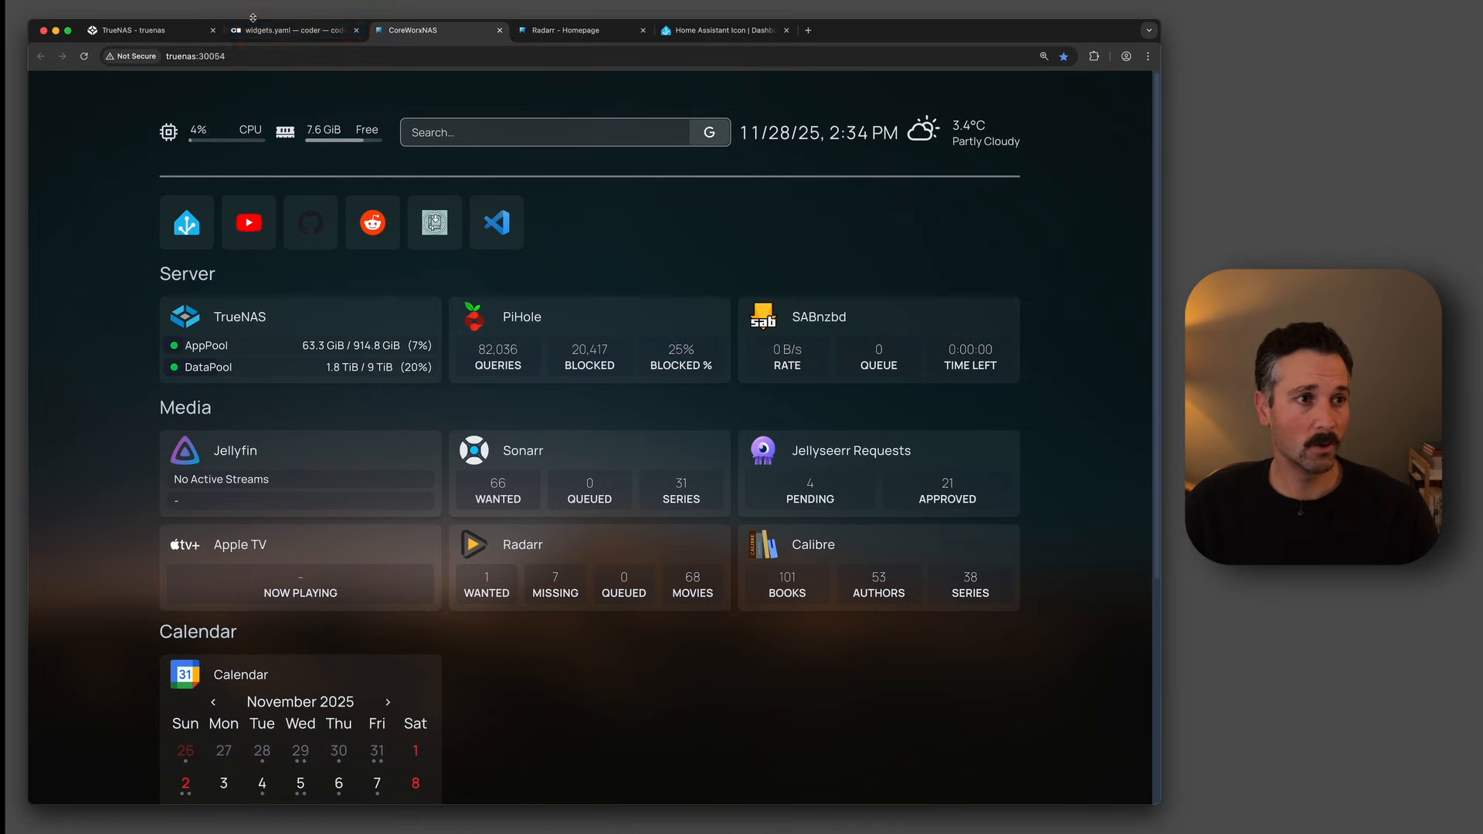
- Return to code-server and look through custom.css, custom.js and bookmarks.yaml in the homepage folder
{"action": "left_click", "coordinate": [277, 32]}
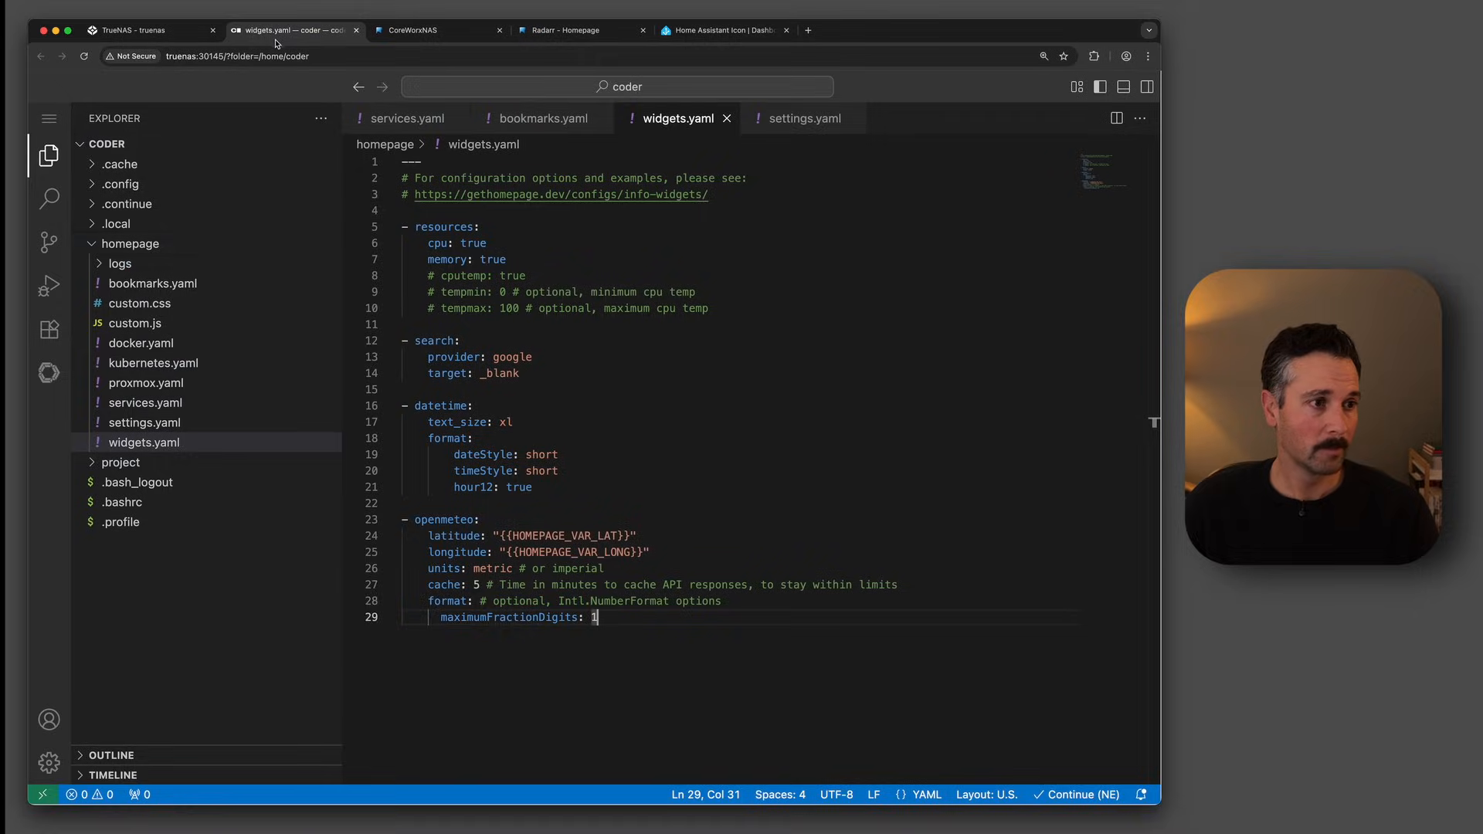
{"action": "left_click", "coordinate": [137, 306]}
{"action": "left_click", "coordinate": [170, 325]}
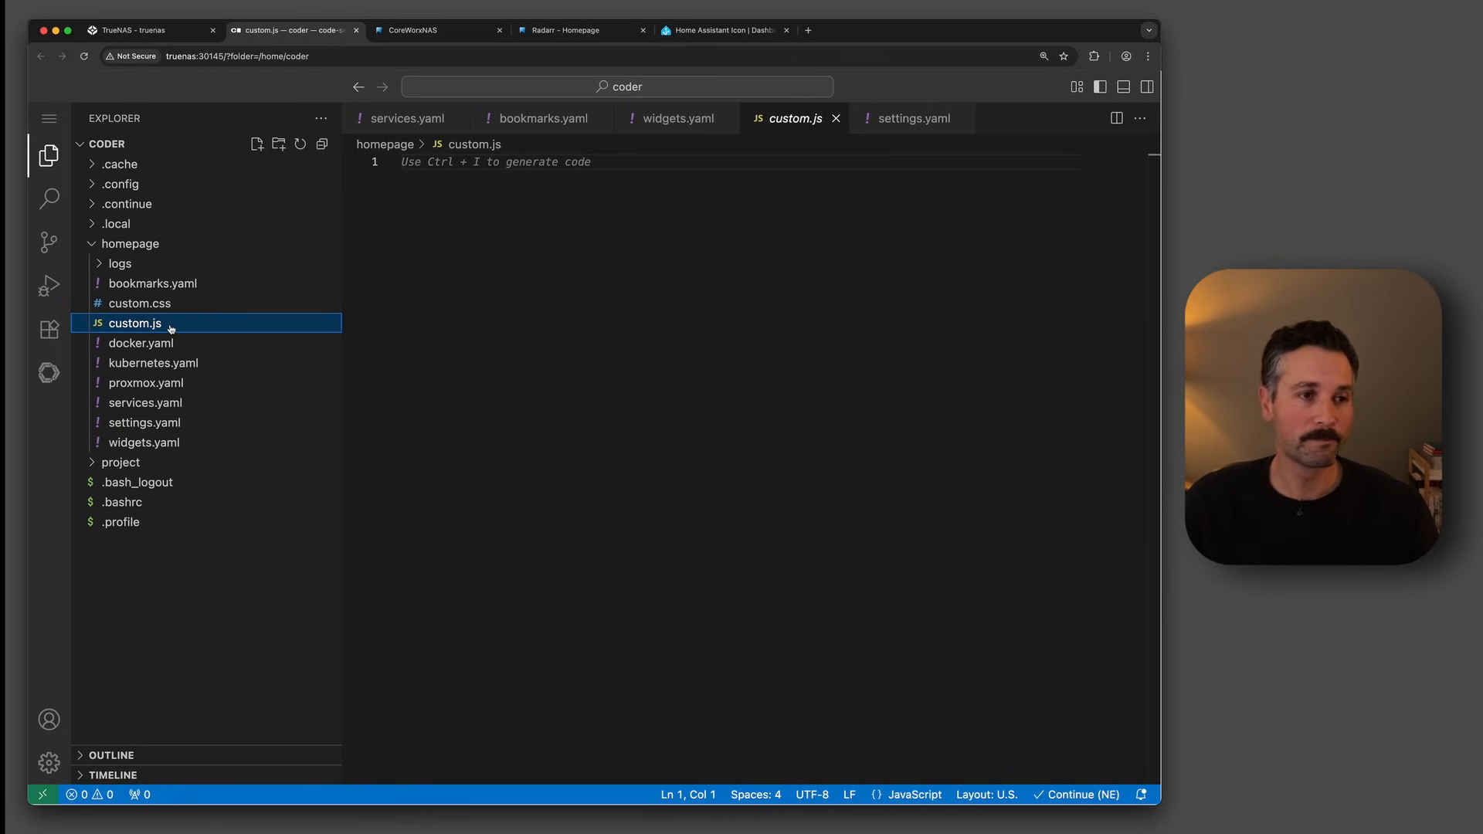
{"action": "left_click", "coordinate": [155, 283]}
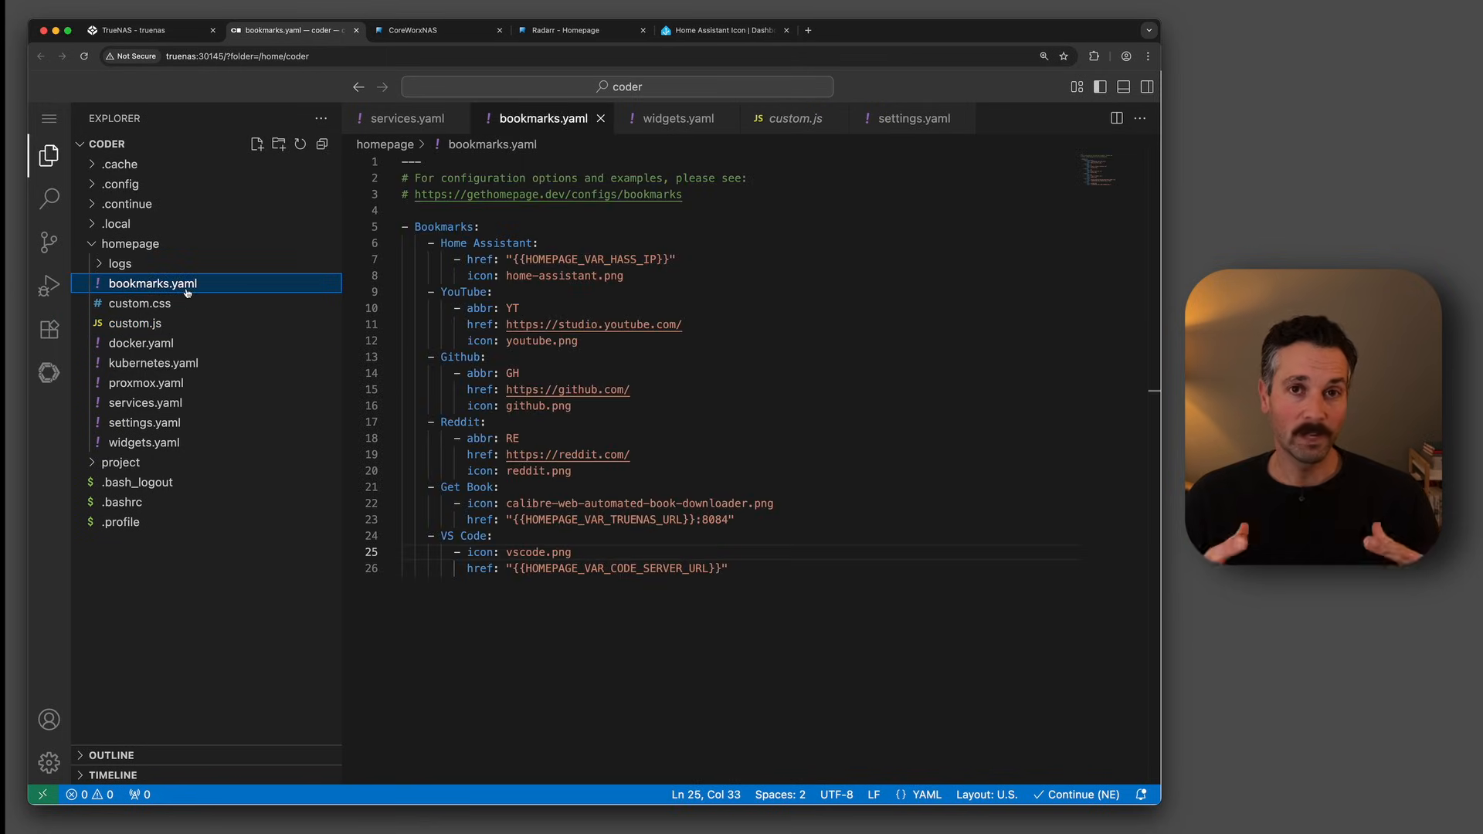